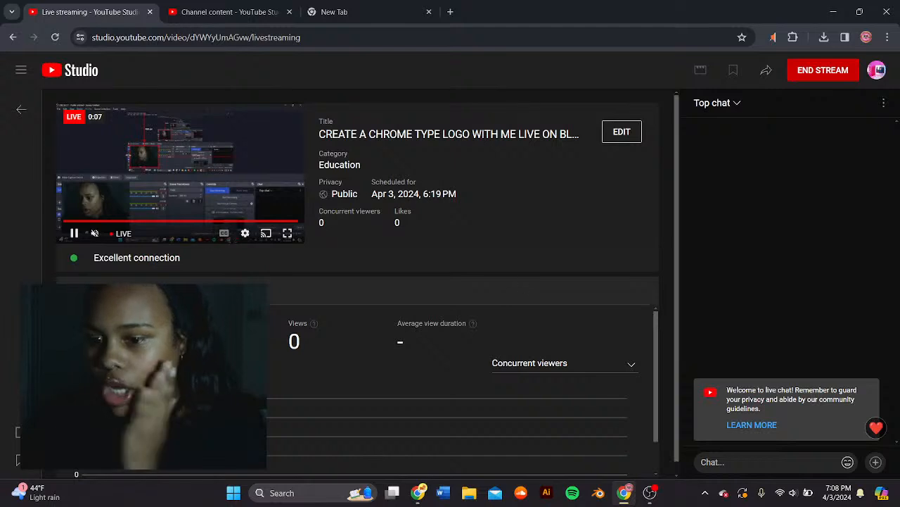
- Check the live stream preview in YouTube Studio, including in full screen, and return to the stream dashboard
{"action": "mouse_move", "coordinate": [657, 500]}
{"action": "mouse_move", "coordinate": [626, 495]}
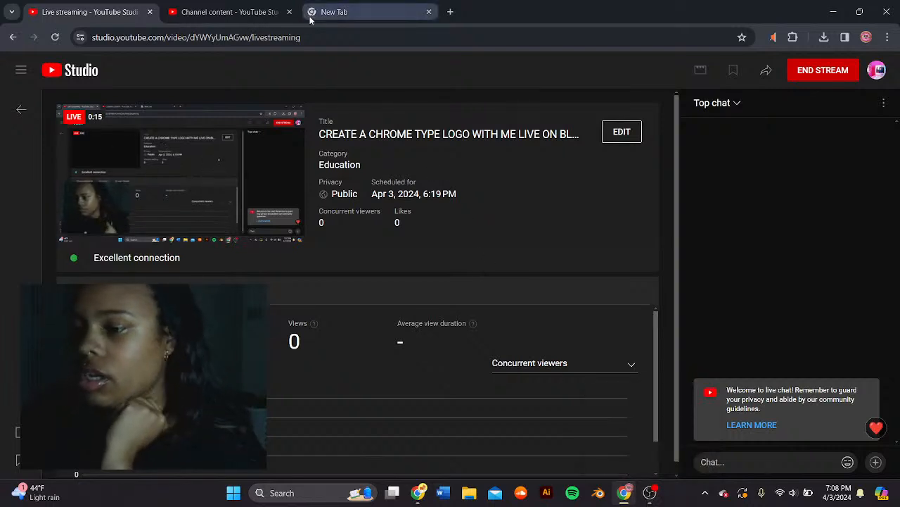
{"action": "left_click", "coordinate": [450, 12]}
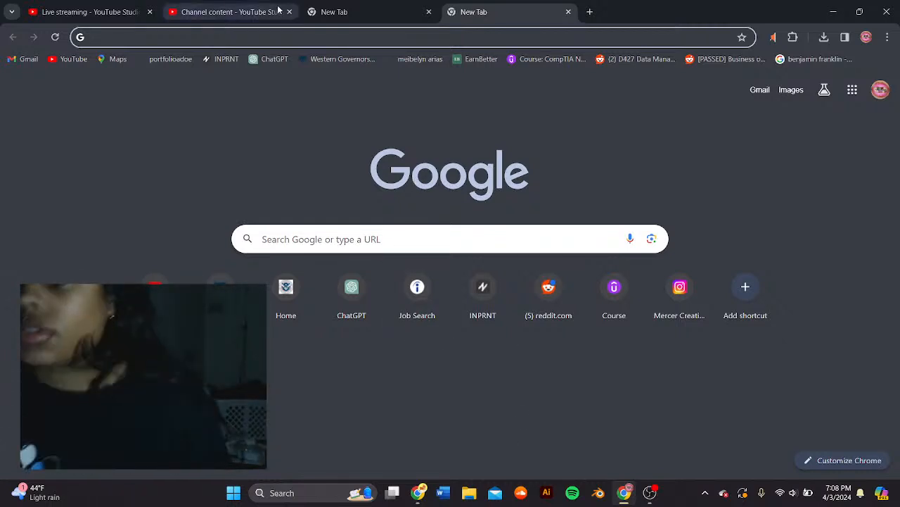
{"action": "left_click", "coordinate": [51, 10]}
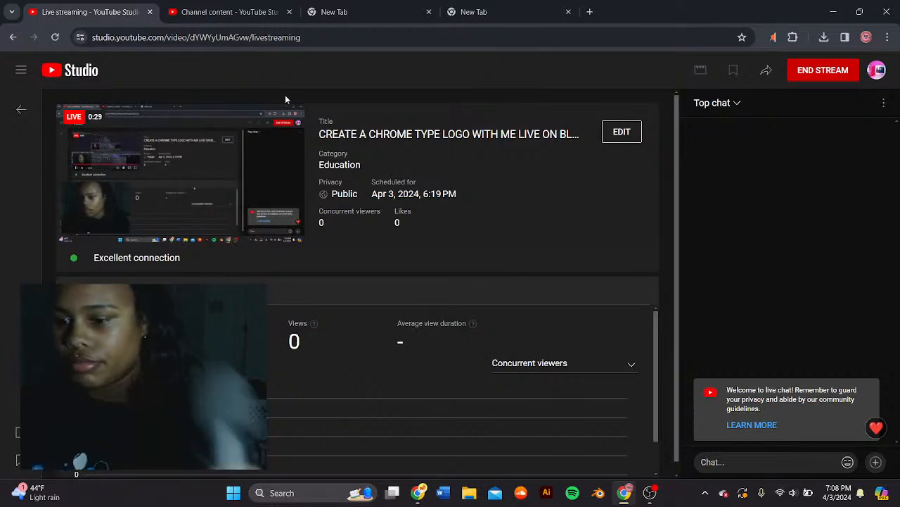
{"action": "mouse_move", "coordinate": [257, 243]}
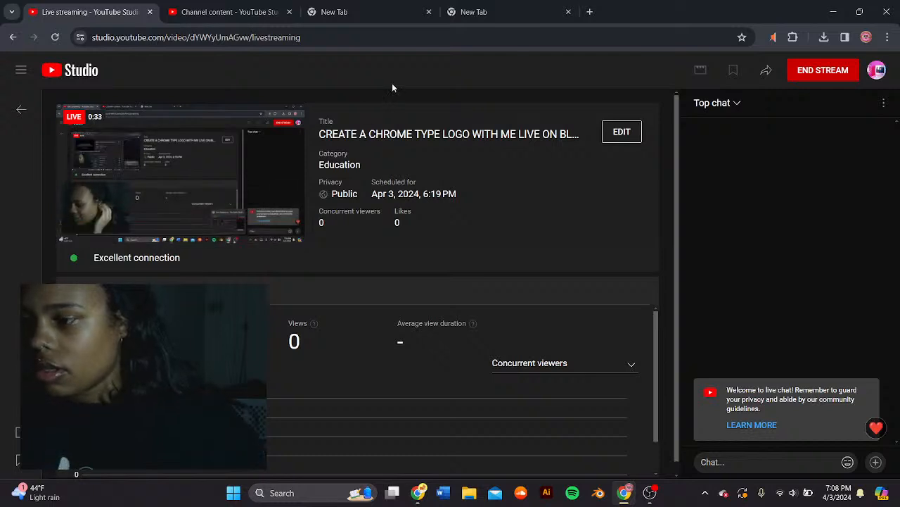
{"action": "left_click", "coordinate": [456, 14]}
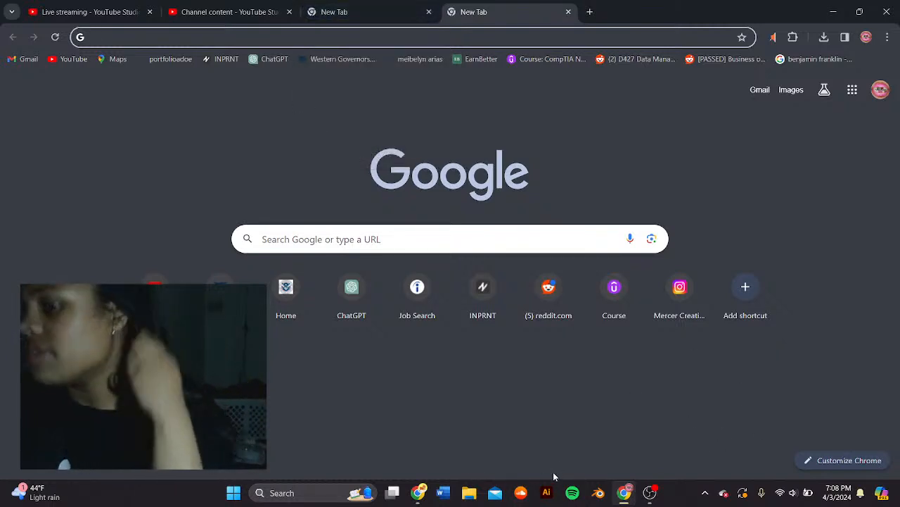
{"action": "left_click", "coordinate": [116, 13]}
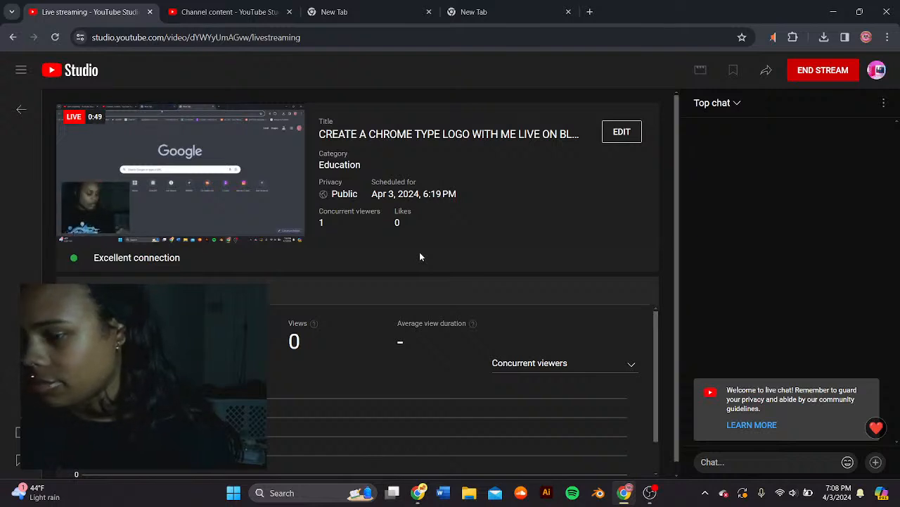
{"action": "mouse_move", "coordinate": [289, 238]}
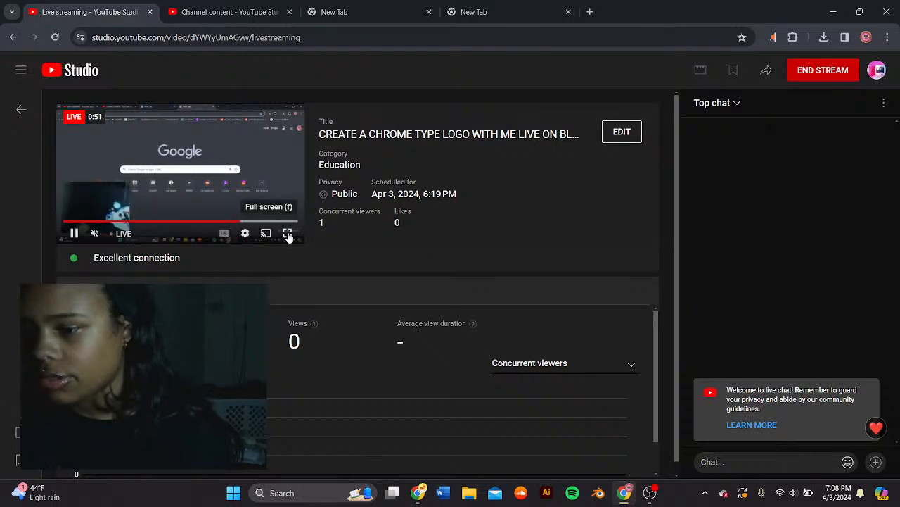
{"action": "left_click", "coordinate": [288, 234]}
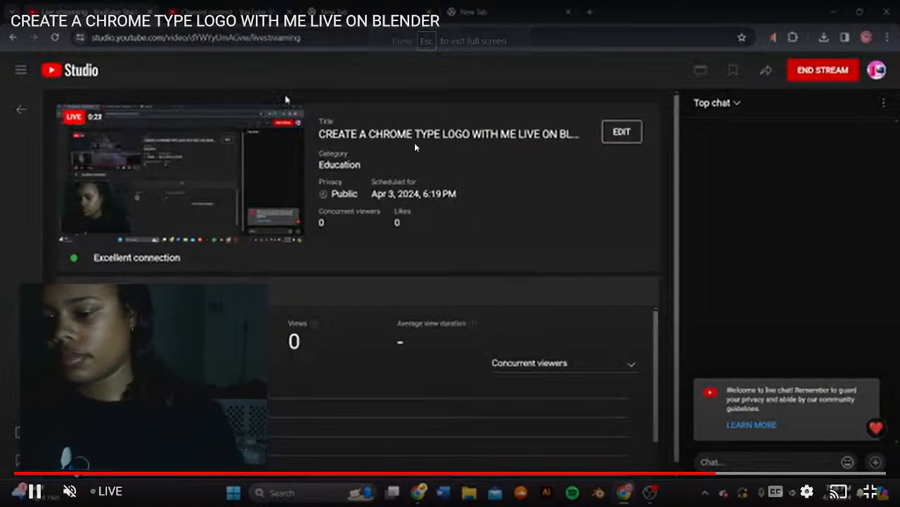
{"action": "left_click", "coordinate": [870, 492]}
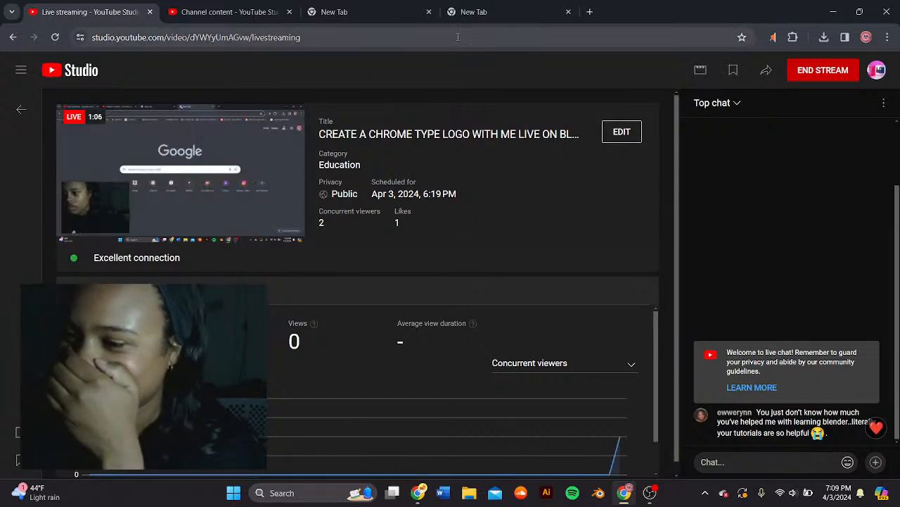
- Check the OBS window and send a heart reaction in the live stream's chat
{"action": "mouse_move", "coordinate": [650, 492]}
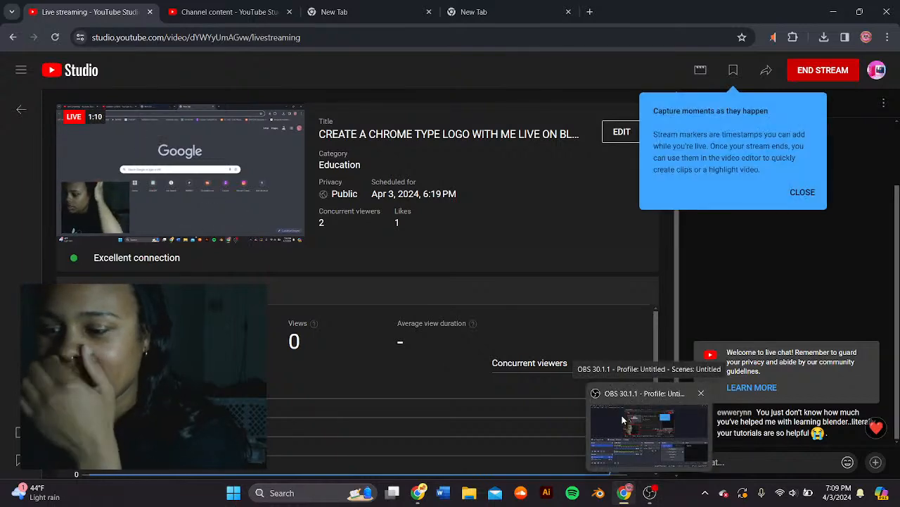
{"action": "left_click", "coordinate": [635, 448]}
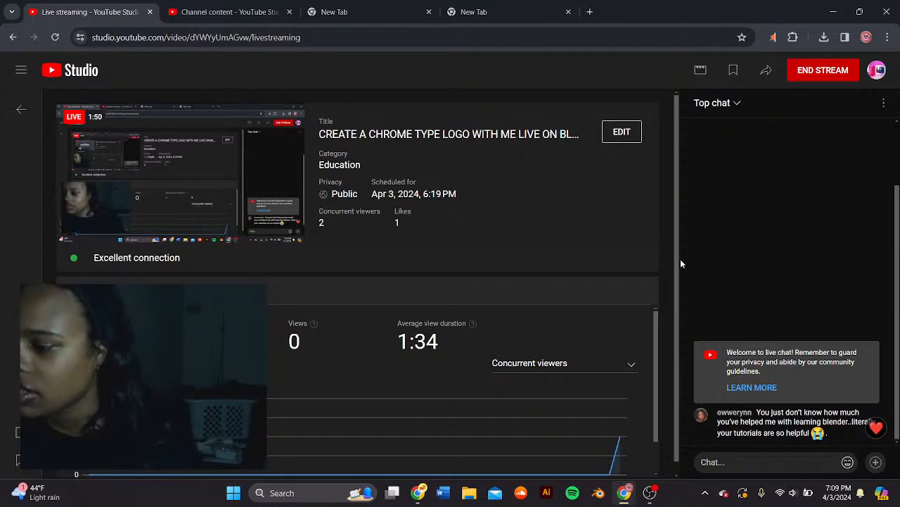
{"action": "mouse_move", "coordinate": [870, 436]}
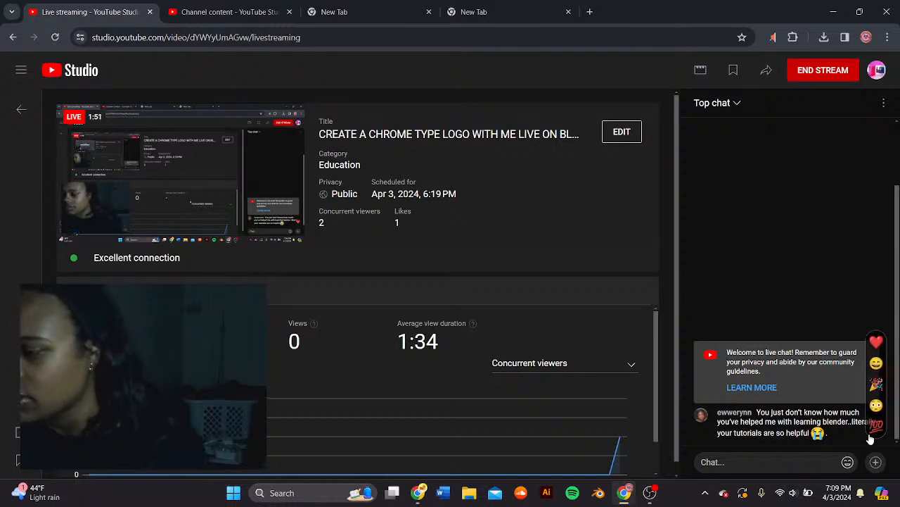
{"action": "left_click", "coordinate": [871, 346]}
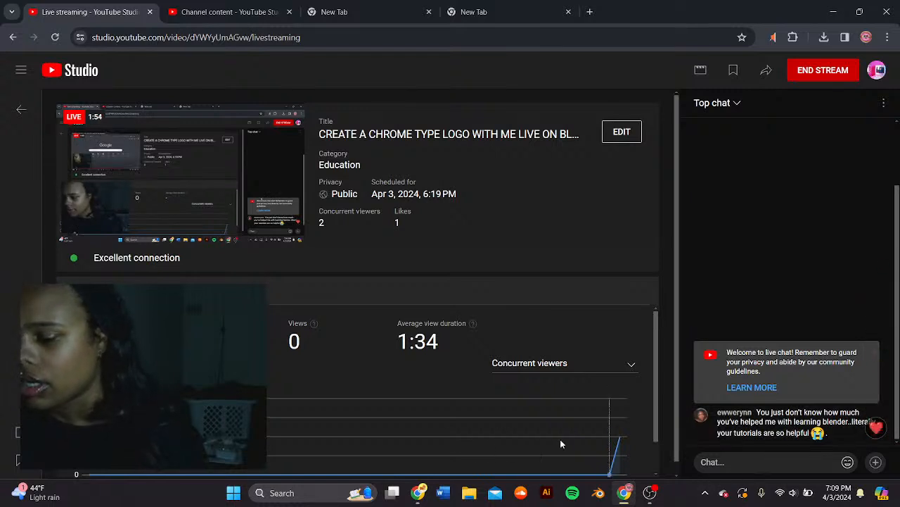
- Switch to Illustrator, check the stream in OBS and minimize the OBS window to return to Illustrator
{"action": "mouse_move", "coordinate": [561, 420]}
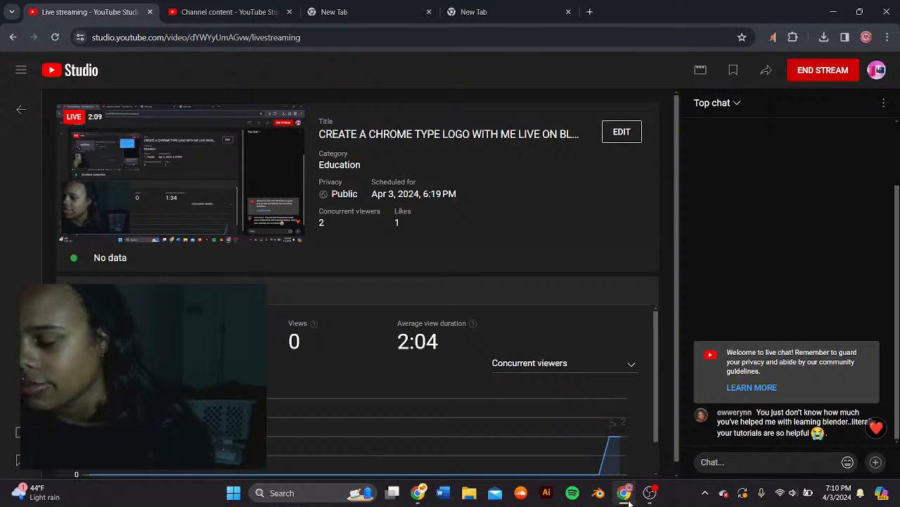
{"action": "left_click", "coordinate": [547, 493]}
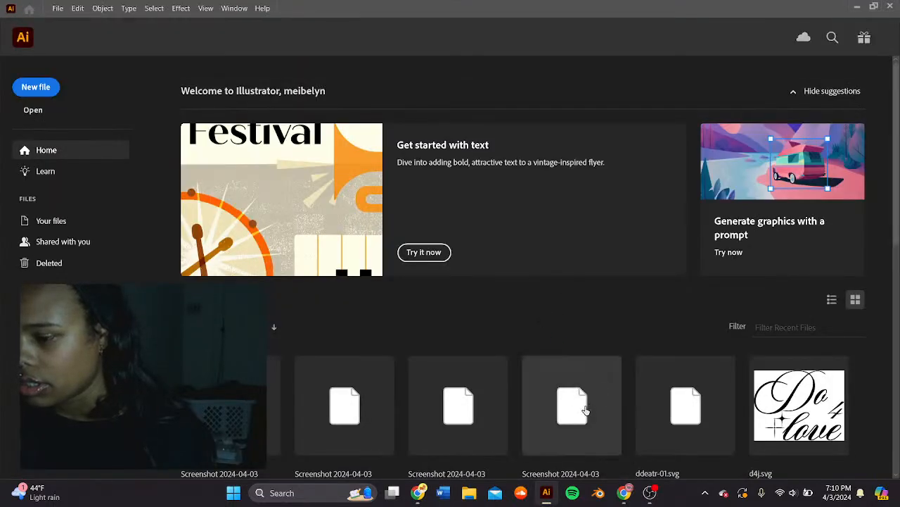
{"action": "left_click", "coordinate": [652, 494]}
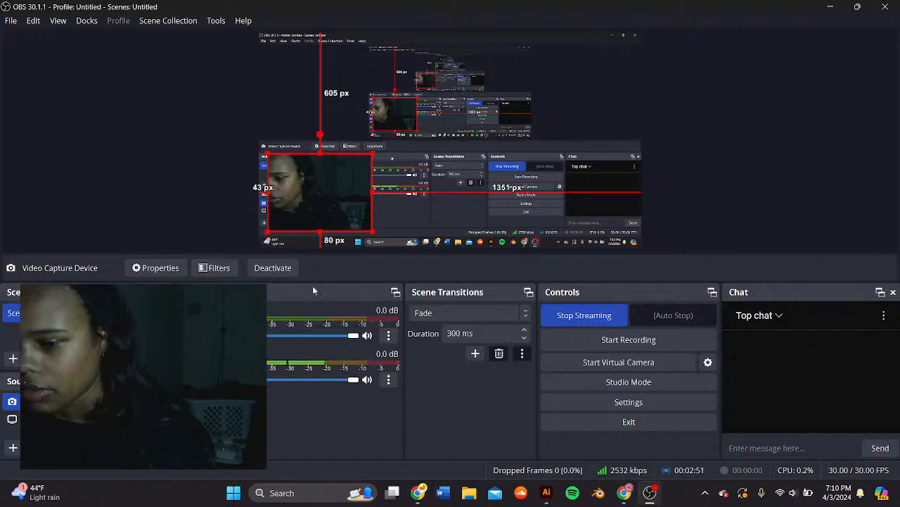
{"action": "left_click", "coordinate": [828, 7]}
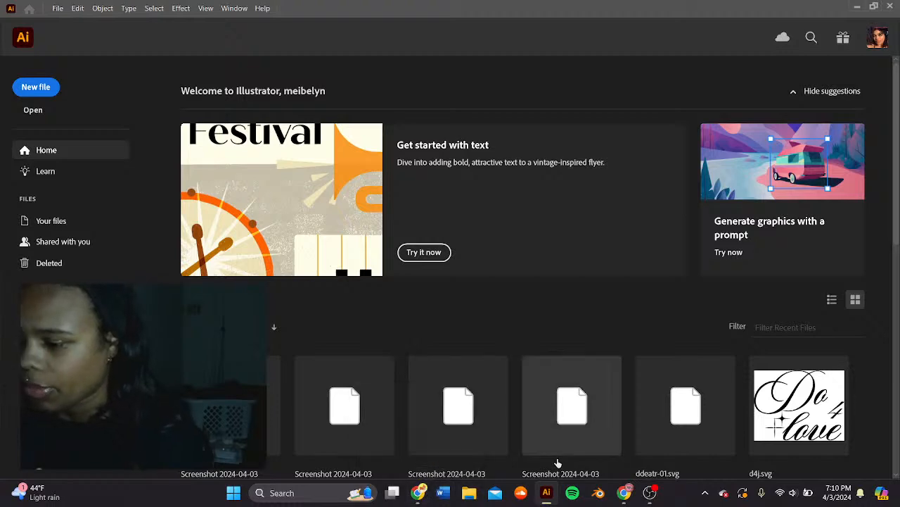
{"action": "left_click", "coordinate": [33, 109]}
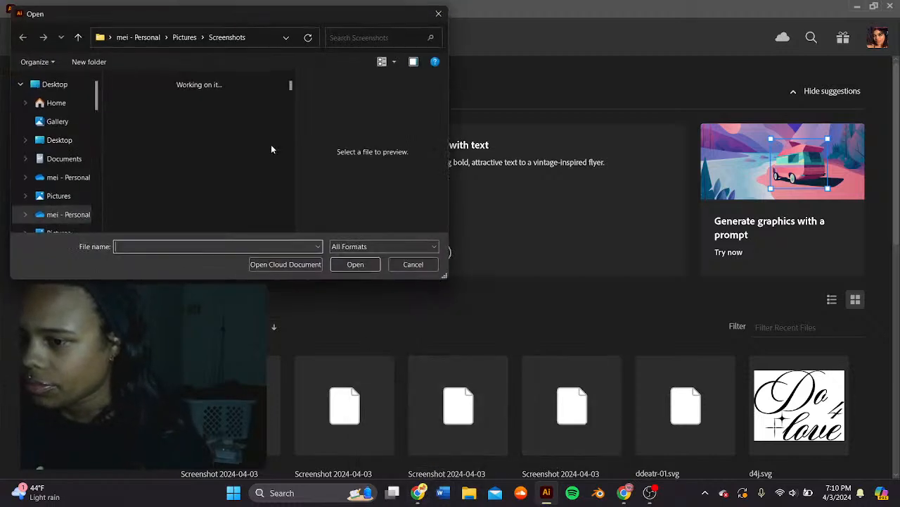
{"action": "left_click", "coordinate": [57, 85]}
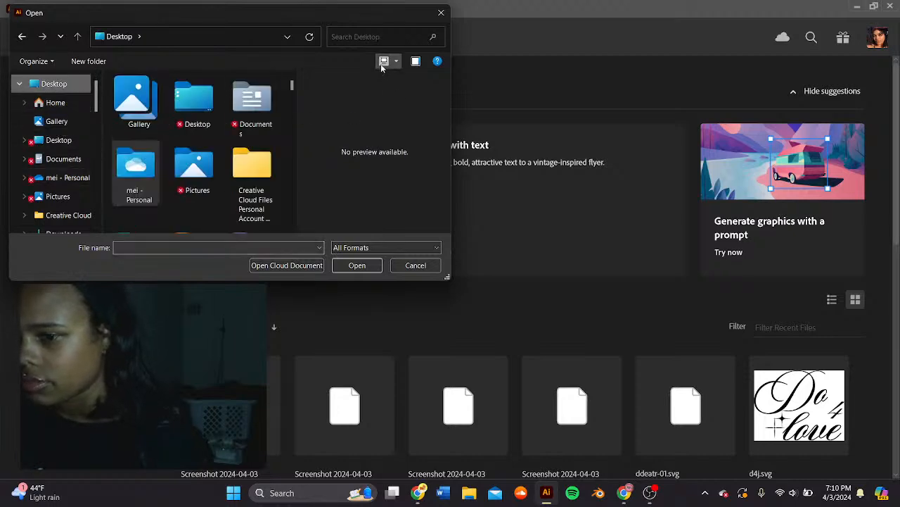
{"action": "left_click", "coordinate": [441, 12]}
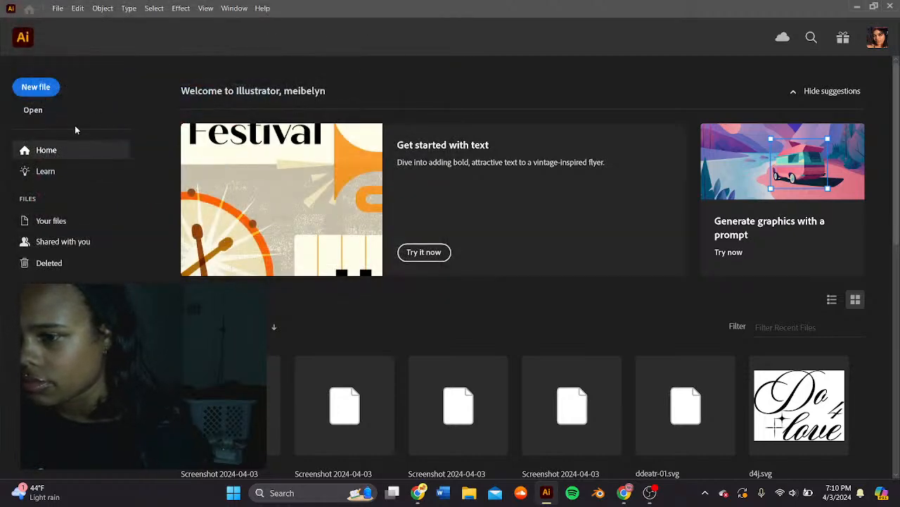
- Create a new 1080 x 1350 px RGB document from the recent custom preset and display its properties
{"action": "left_click", "coordinate": [31, 89]}
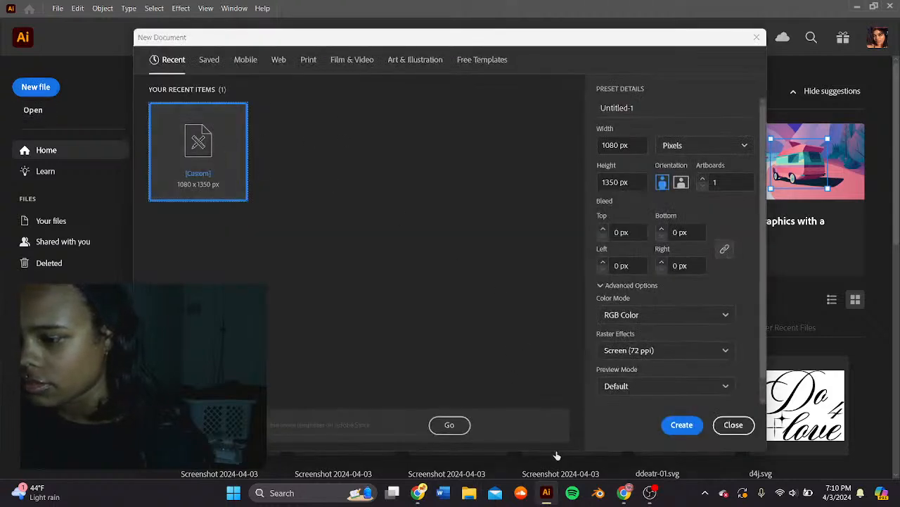
{"action": "key", "text": "Return"}
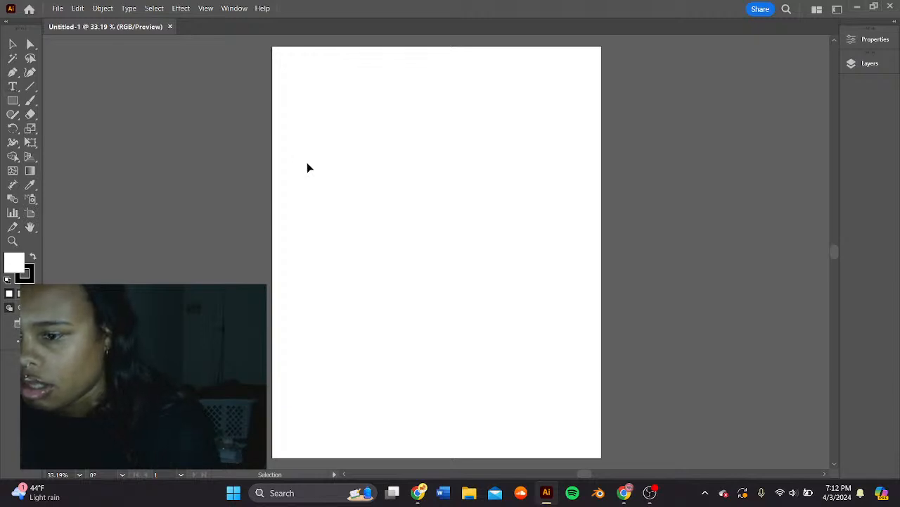
{"action": "left_click", "coordinate": [865, 38]}
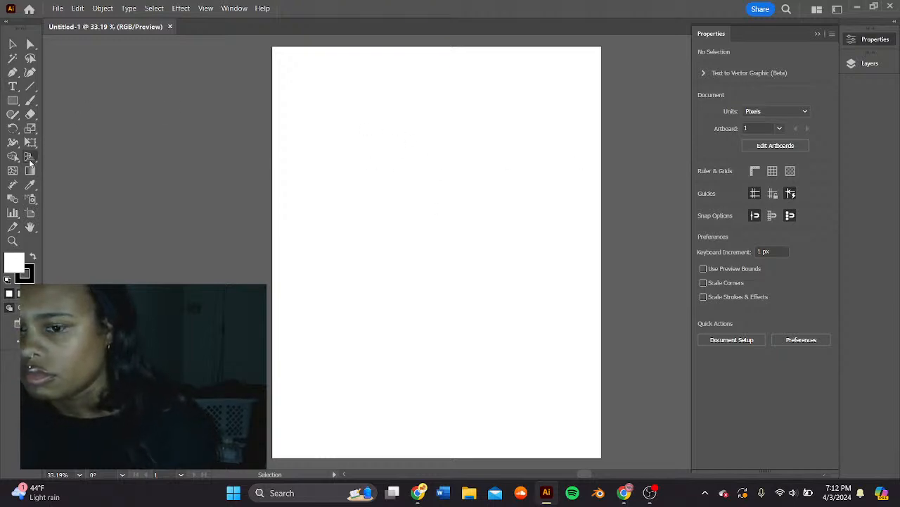
- Widen the artboard freehand to about 1588 px by extending its outer edge, leaving the height at 1350 px
{"action": "left_click", "coordinate": [755, 144]}
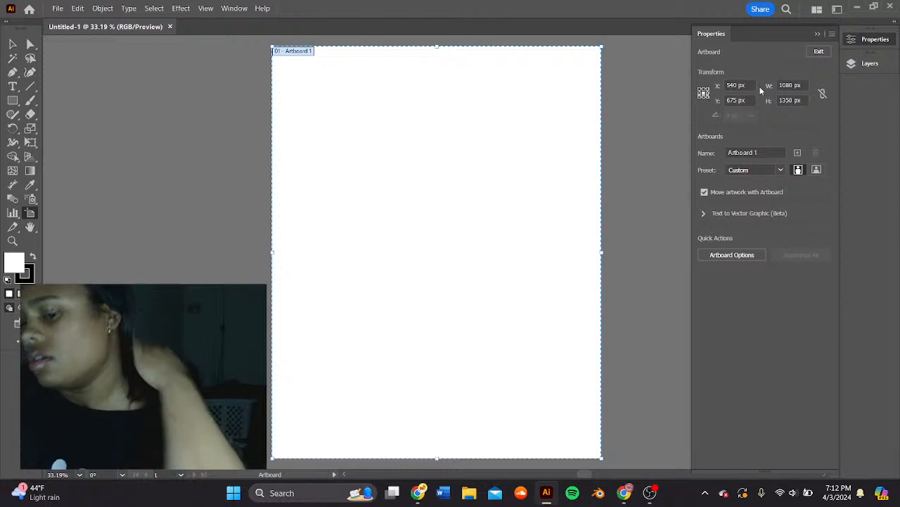
{"action": "left_click", "coordinate": [819, 52]}
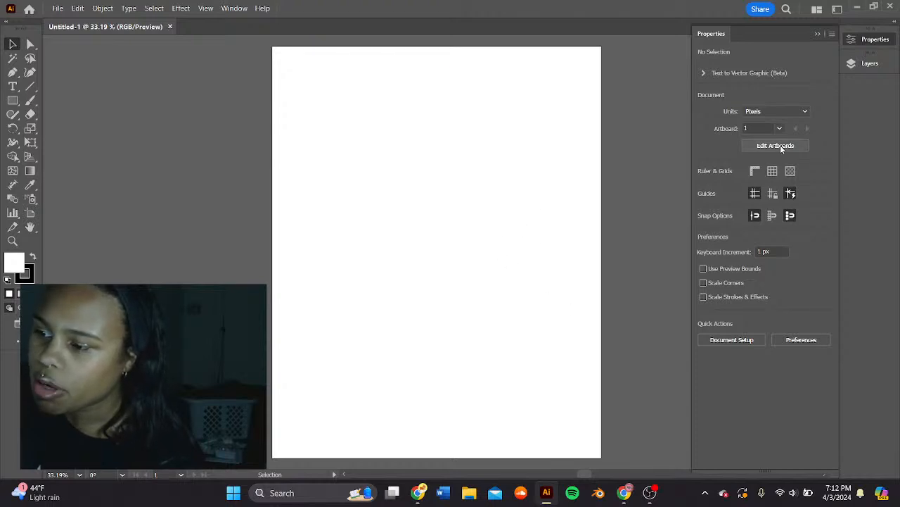
{"action": "left_click", "coordinate": [777, 146]}
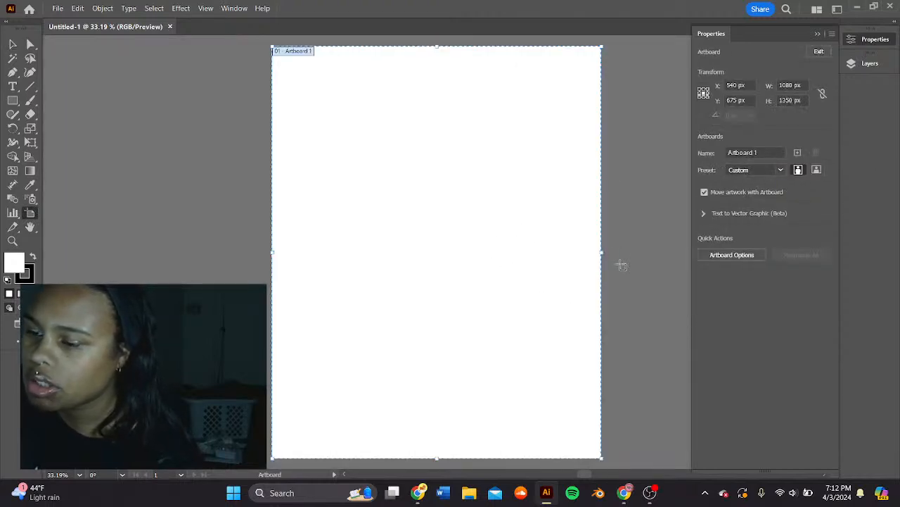
{"action": "left_click_drag", "start_coordinate": [602, 252], "coordinate": [755, 262]}
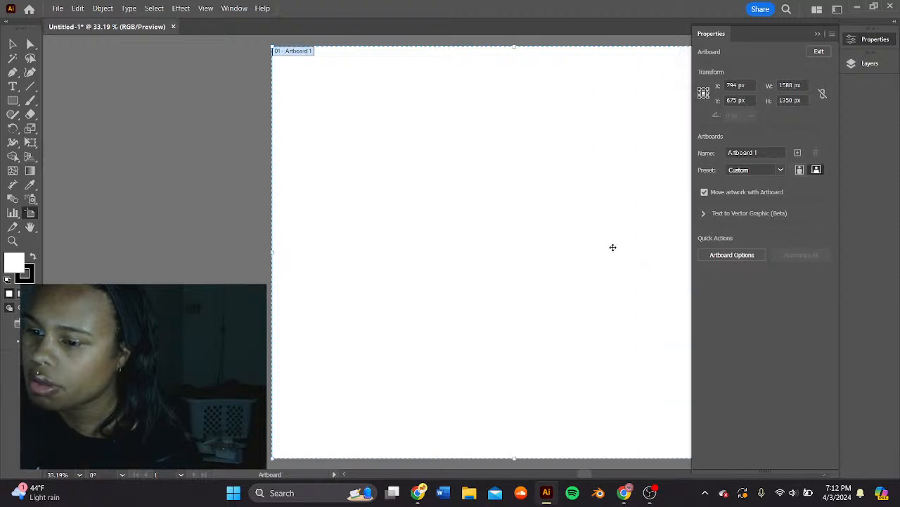
{"action": "left_click_drag", "start_coordinate": [613, 247], "coordinate": [514, 239]}
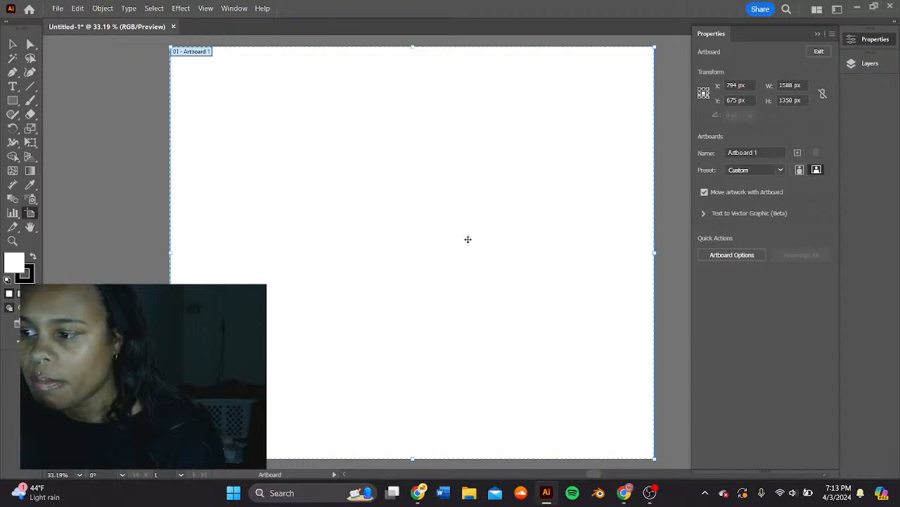
{"action": "left_click_drag", "start_coordinate": [480, 258], "coordinate": [467, 253]}
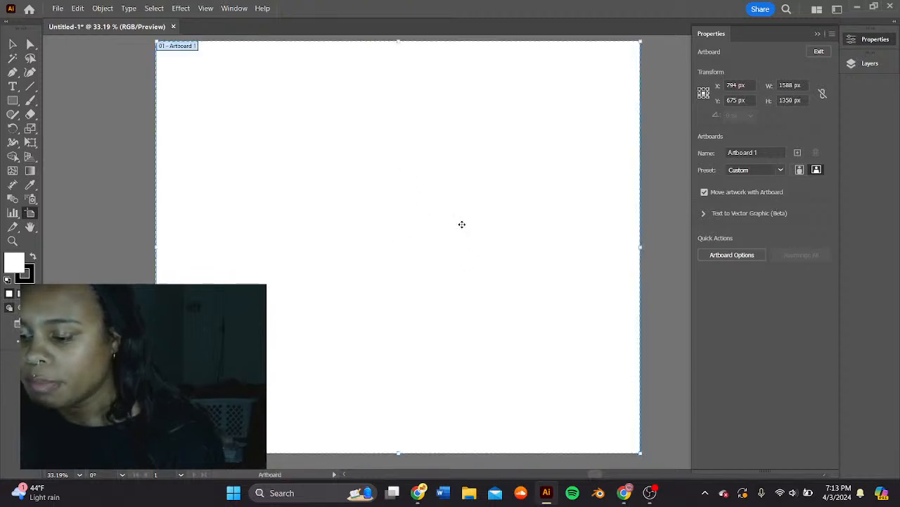
{"action": "key", "text": "ctrl+minus"}
{"action": "key", "text": "ctrl+minus"}
{"action": "key", "text": "ctrl+plus"}
{"action": "key", "text": "ctrl+plus"}
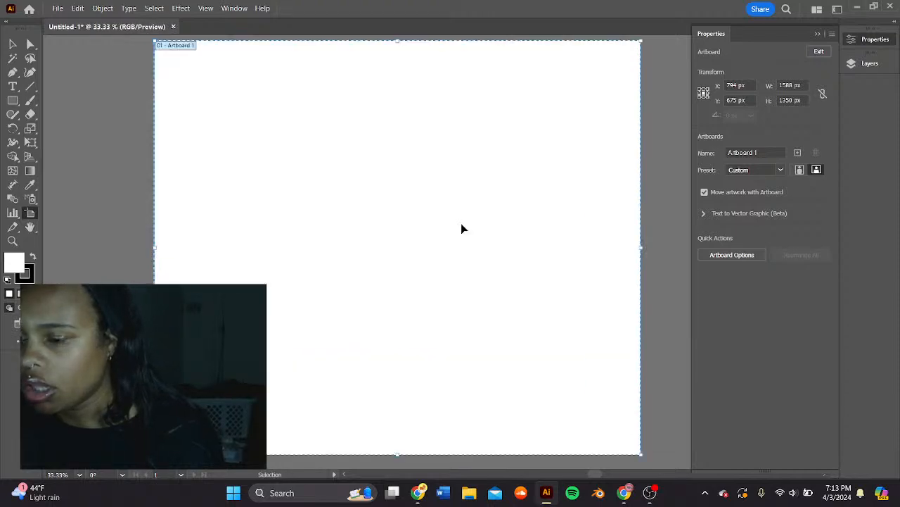
- Set the artboard to a height of 1080 px and a width of 1920 px, and leave artboard editing
{"action": "key", "text": "shift+o"}
{"action": "key", "text": "ctrl+minus"}
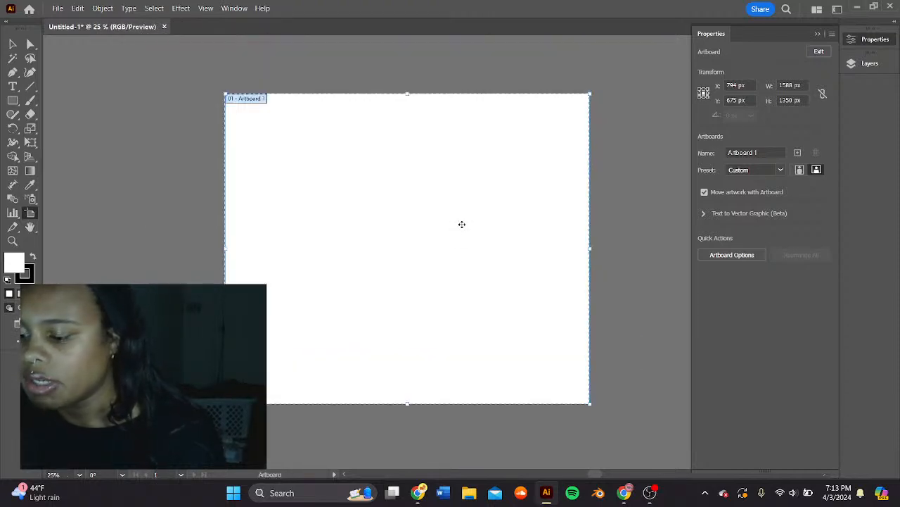
{"action": "left_click", "coordinate": [792, 100]}
{"action": "type", "text": "1080"}
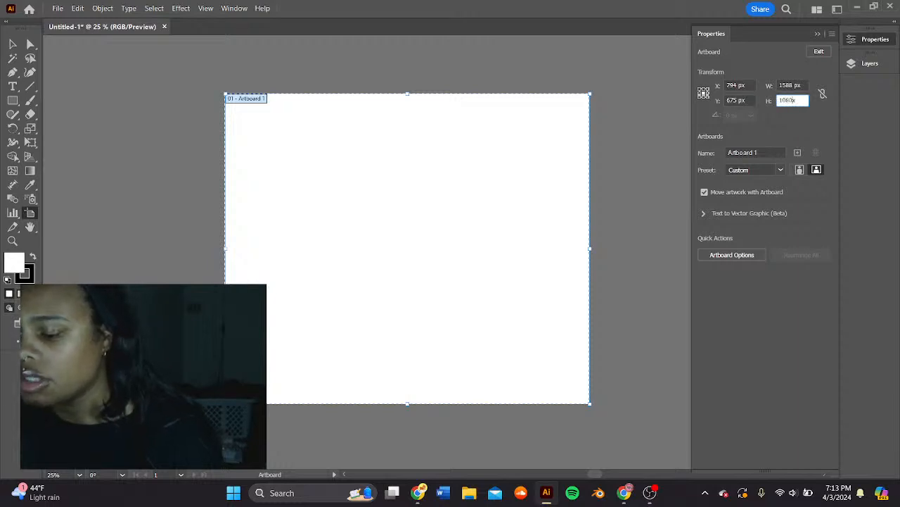
{"action": "key", "text": "Return"}
{"action": "left_click", "coordinate": [798, 84]}
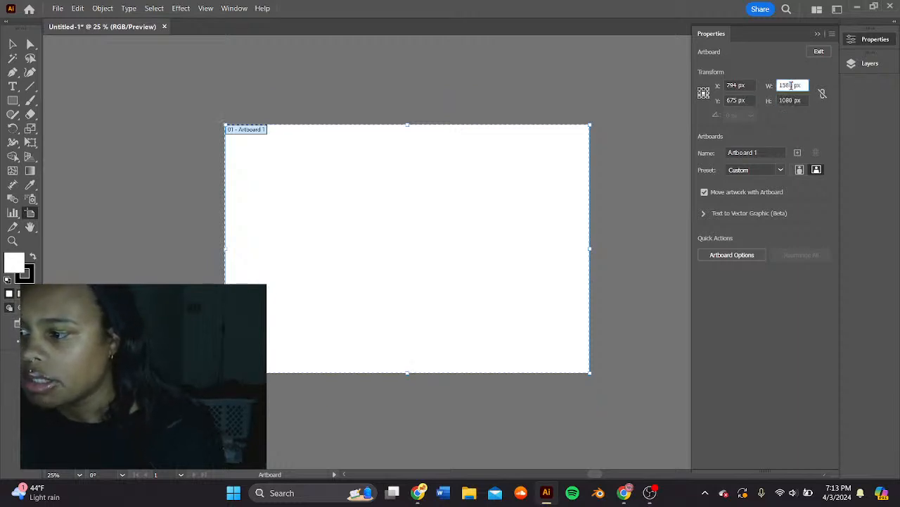
{"action": "type", "text": "1920"}
{"action": "key", "text": "Return"}
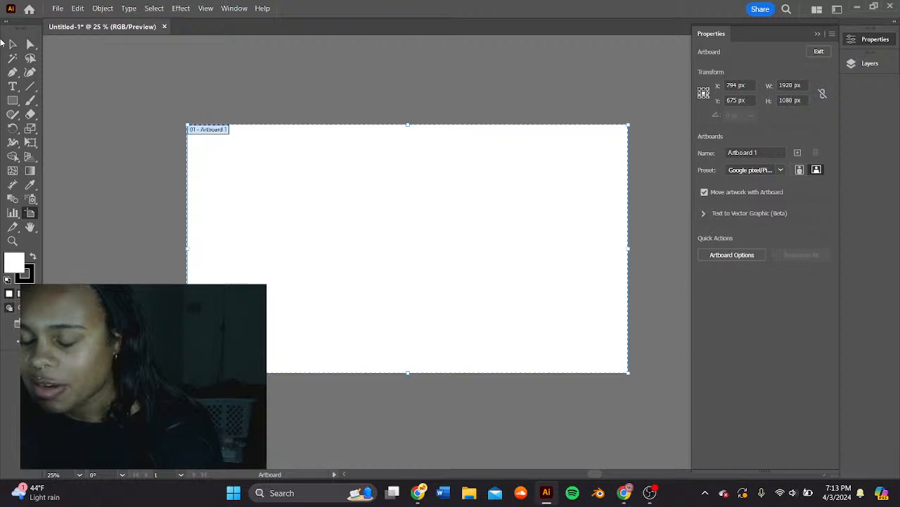
{"action": "left_click", "coordinate": [817, 52]}
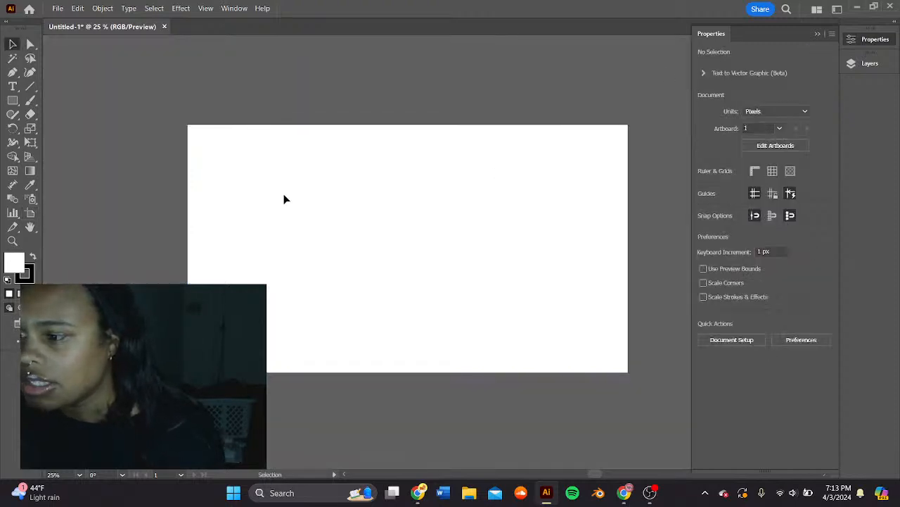
{"action": "scroll", "coordinate": [286, 191], "scroll_direction": "down", "scroll_amount": 2}
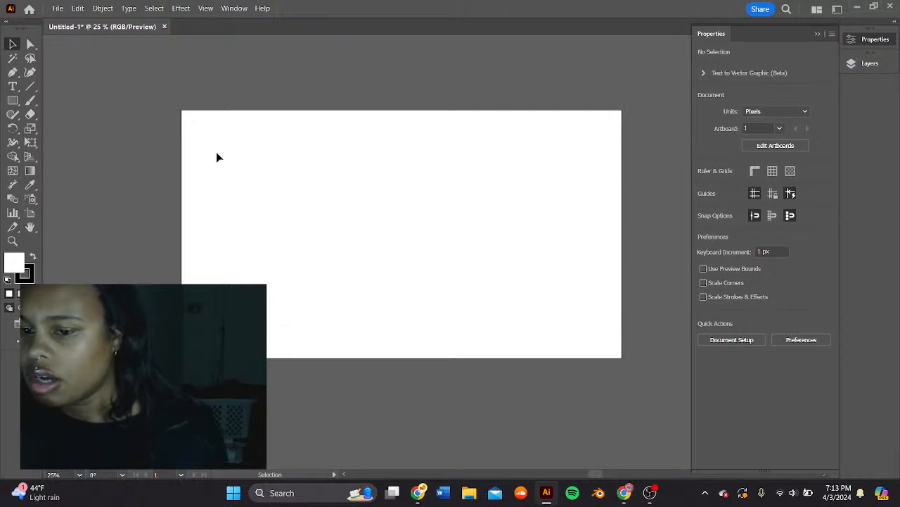
{"action": "scroll", "coordinate": [215, 153], "scroll_direction": "down", "scroll_amount": 1}
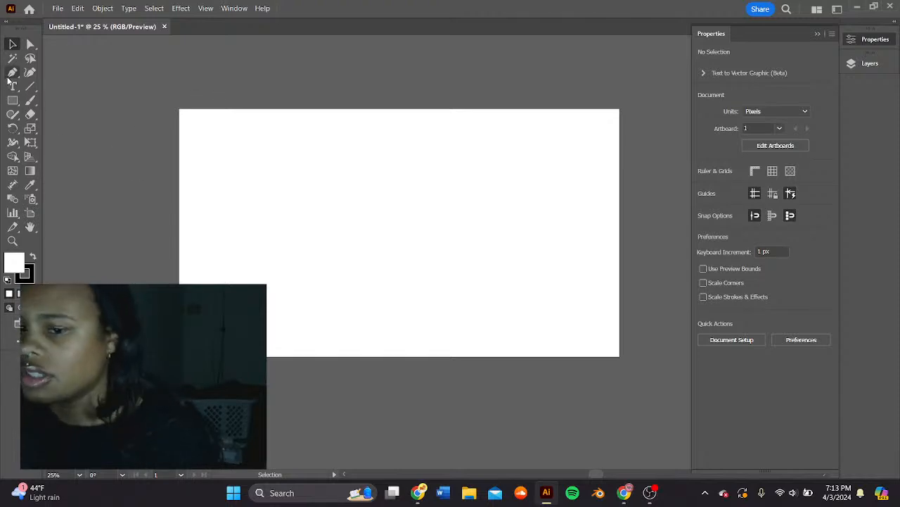
{"action": "left_click_drag", "start_coordinate": [436, 271], "coordinate": [388, 235]}
{"action": "left_click_drag", "start_coordinate": [476, 227], "coordinate": [480, 231]}
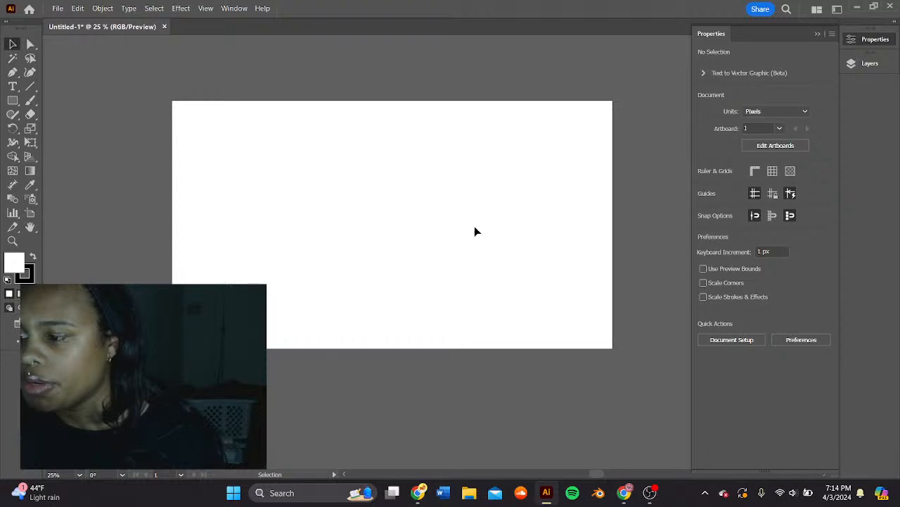
{"action": "scroll", "coordinate": [475, 220], "scroll_direction": "down", "scroll_amount": 1}
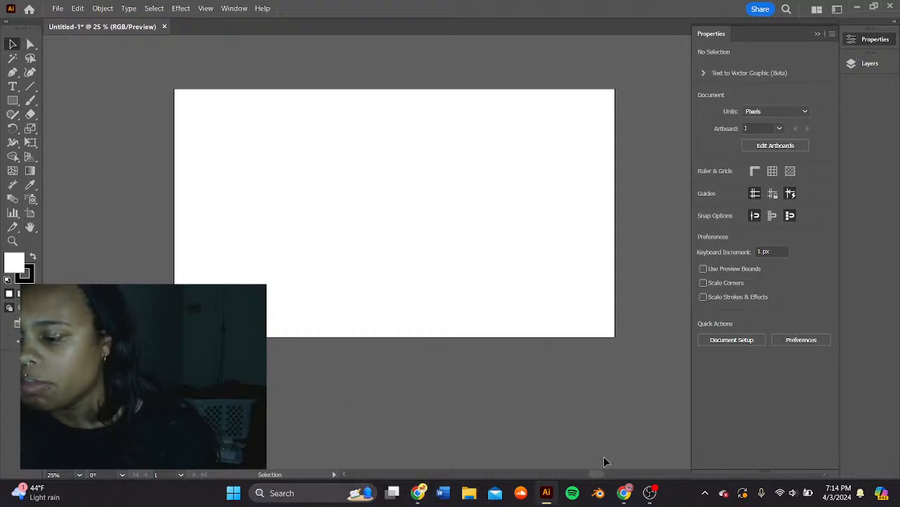
- Switch to the Chrome window with the live stream dashboard and open pinterest.com in a new tab
{"action": "left_click", "coordinate": [624, 492]}
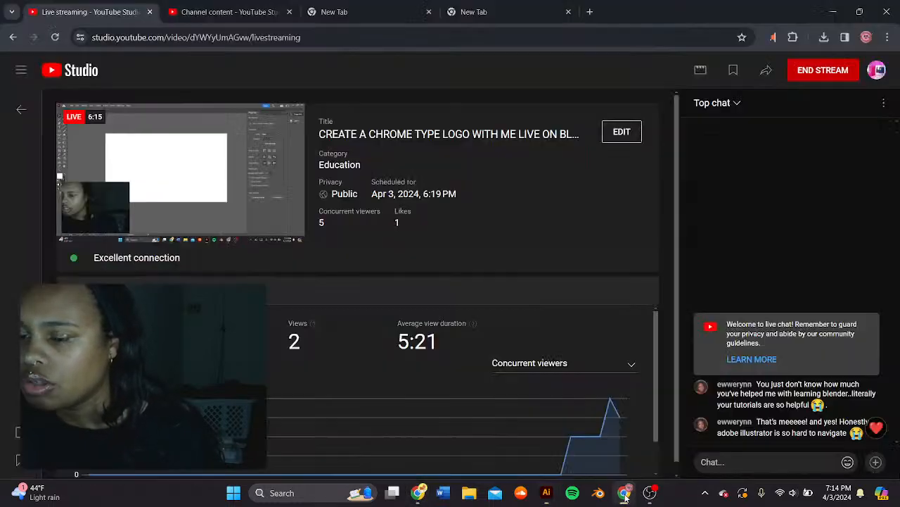
{"action": "left_click", "coordinate": [535, 14]}
{"action": "left_click", "coordinate": [591, 12]}
{"action": "type", "text": "pi"}
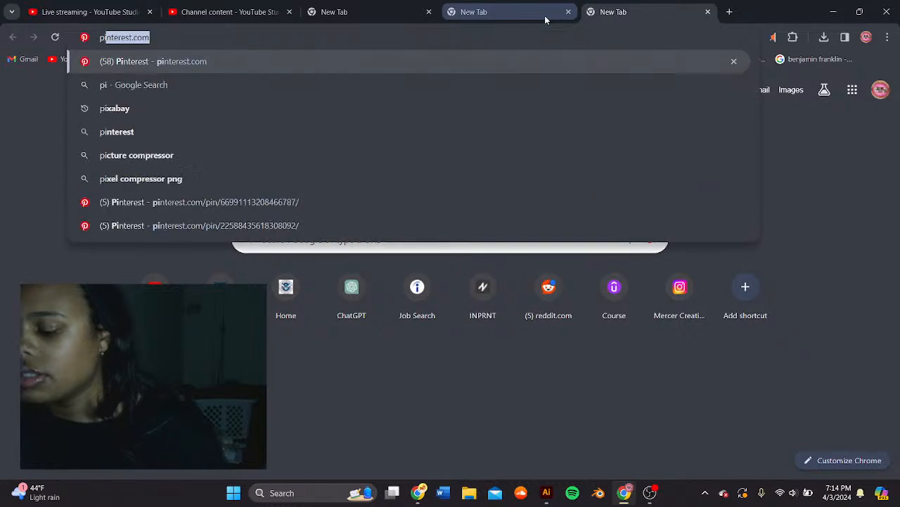
{"action": "type", "text": "nterest.com"}
{"action": "key", "text": "Return"}
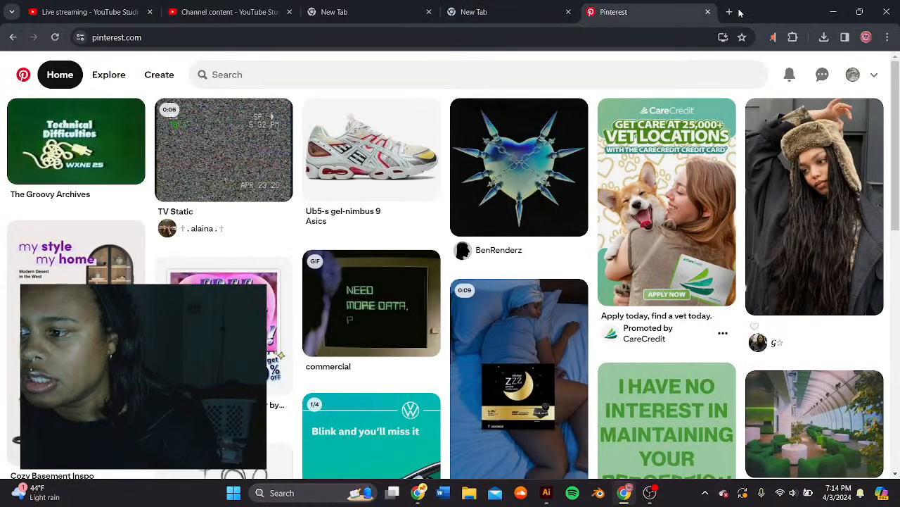
- Open the Mercer Creative Studio Instagram page in another new tab and look through its posts of 3D and chrome lettering
{"action": "left_click", "coordinate": [729, 12]}
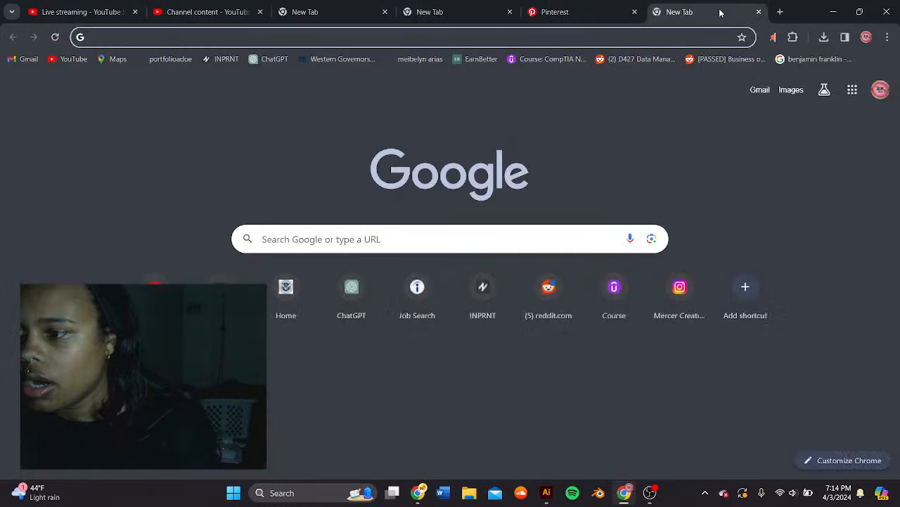
{"action": "type", "text": "ins"}
{"action": "key", "text": "Return"}
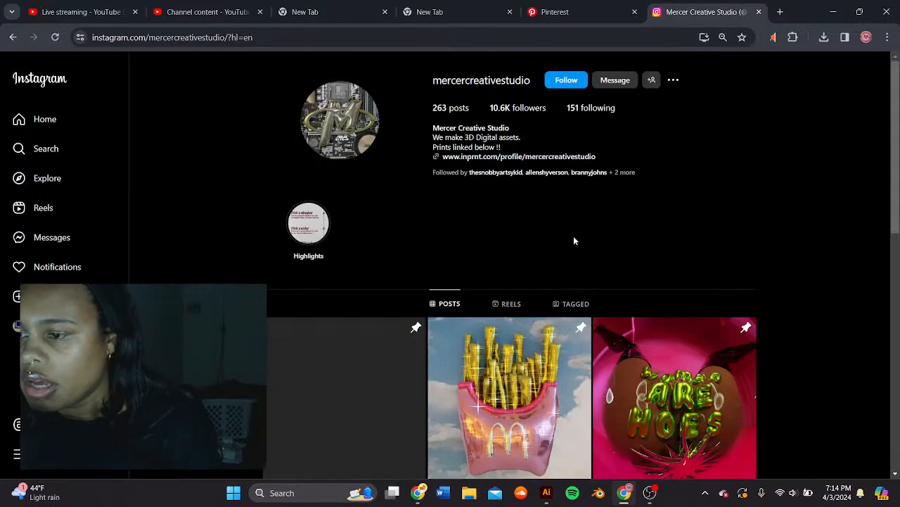
{"action": "scroll", "coordinate": [574, 241], "scroll_direction": "down", "scroll_amount": 2}
{"action": "scroll", "coordinate": [532, 275], "scroll_direction": "down", "scroll_amount": 3}
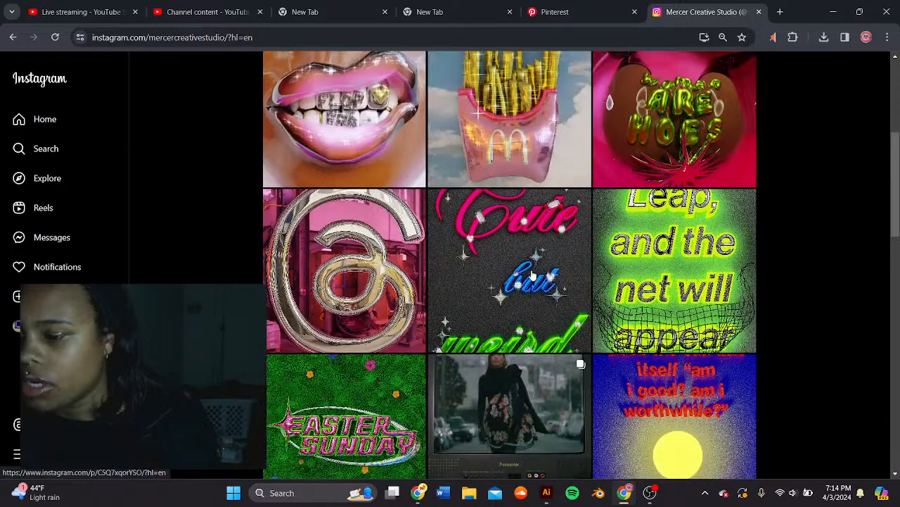
{"action": "scroll", "coordinate": [532, 276], "scroll_direction": "down", "scroll_amount": 8}
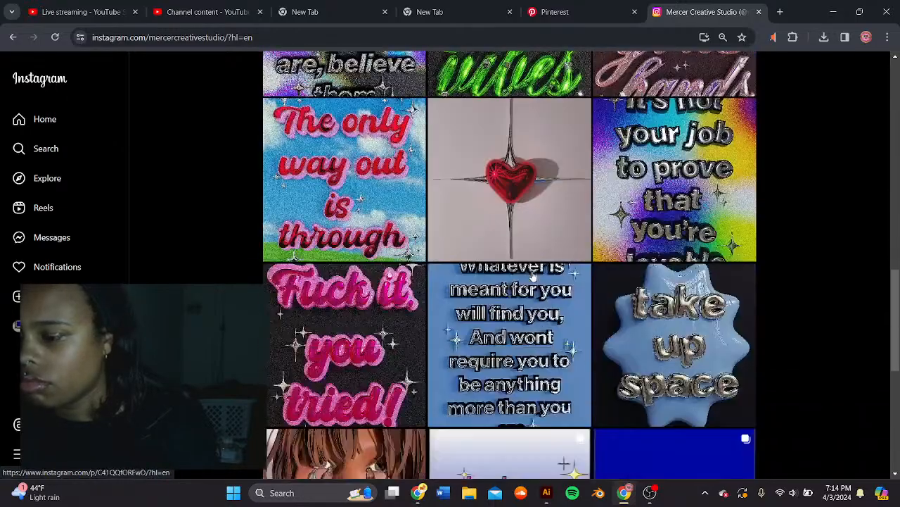
{"action": "scroll", "coordinate": [532, 275], "scroll_direction": "down", "scroll_amount": 6}
- Return to Pinterest, dismiss the Coachella promotion, search for "chrome type logo" and look through the resulting pins
{"action": "left_click", "coordinate": [577, 15]}
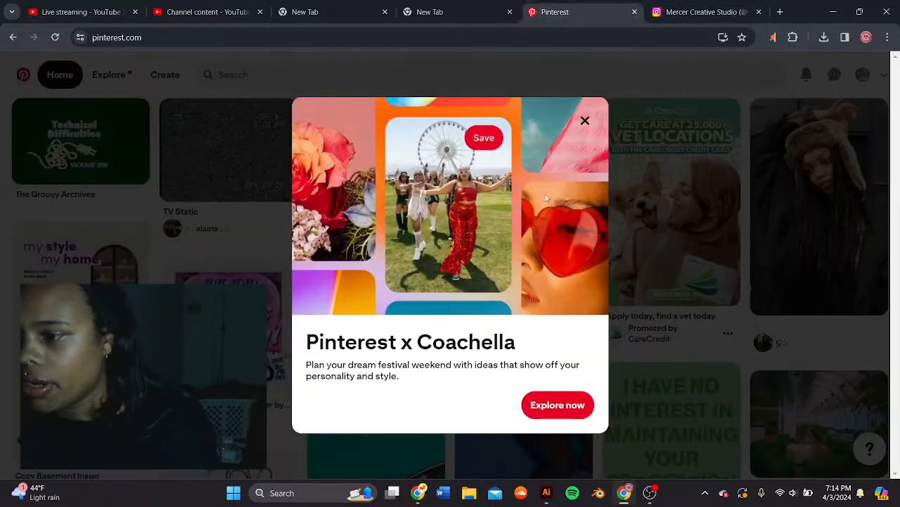
{"action": "left_click", "coordinate": [585, 120]}
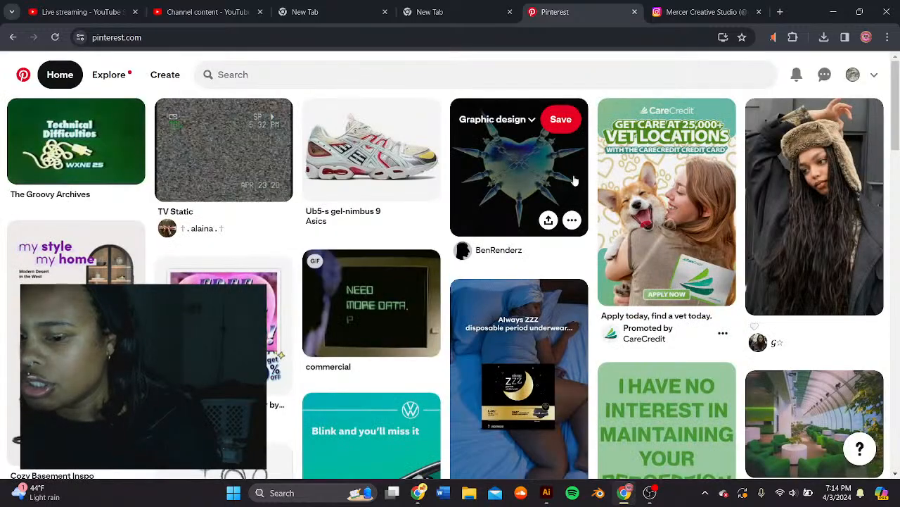
{"action": "left_click", "coordinate": [754, 79]}
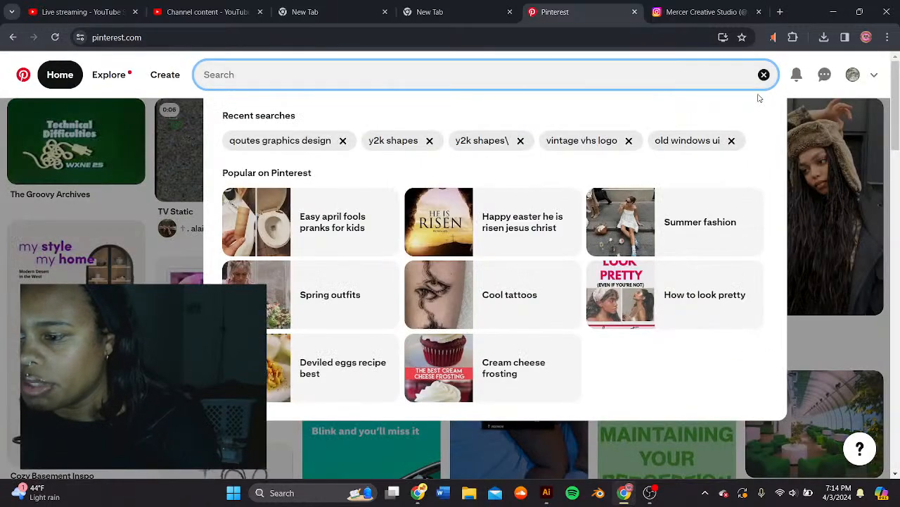
{"action": "type", "text": "chrome t"}
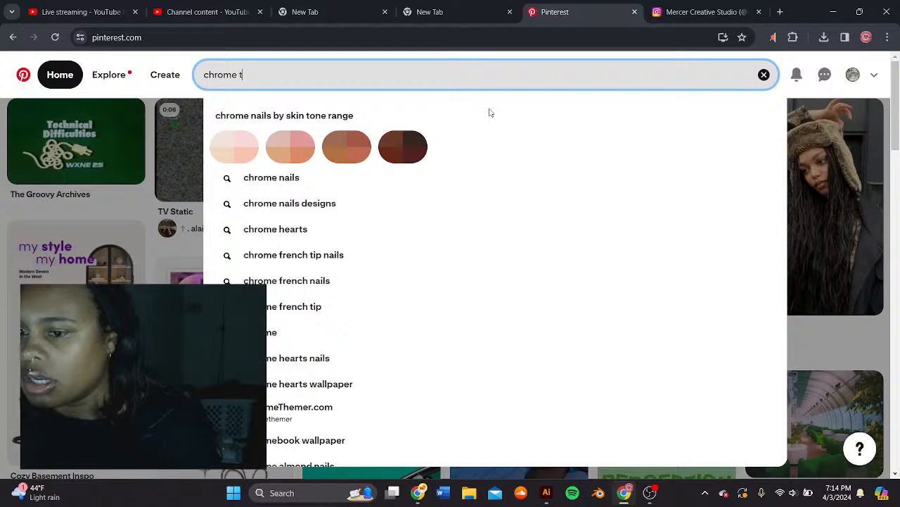
{"action": "type", "text": "ype logo"}
{"action": "key", "text": "Return"}
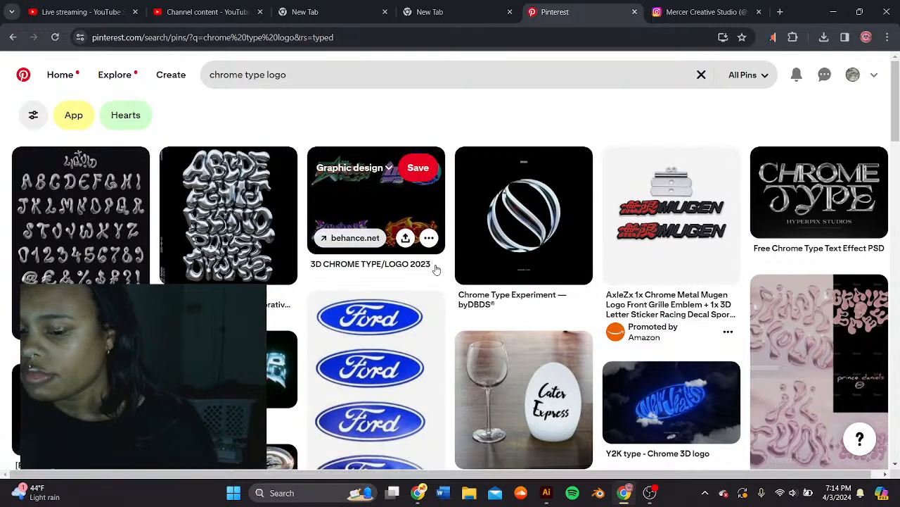
{"action": "scroll", "coordinate": [439, 253], "scroll_direction": "down", "scroll_amount": 2}
{"action": "scroll", "coordinate": [436, 246], "scroll_direction": "down", "scroll_amount": 5}
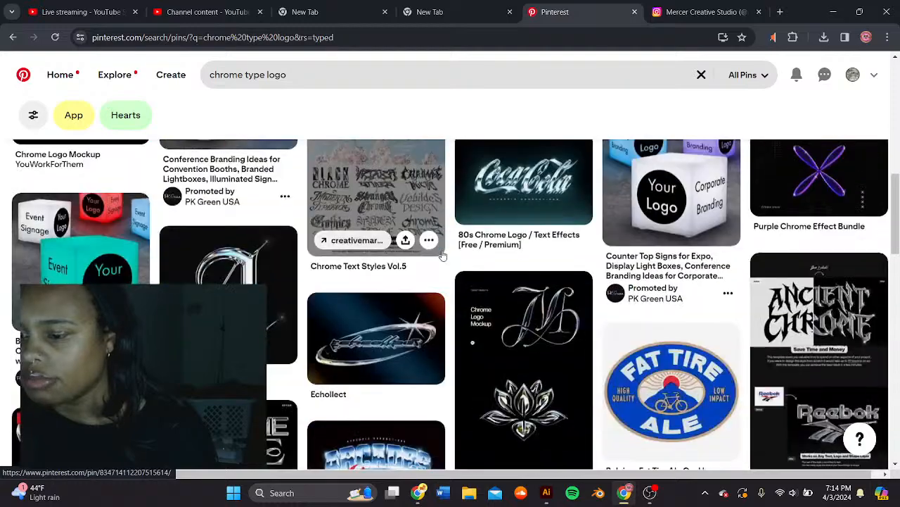
{"action": "scroll", "coordinate": [423, 239], "scroll_direction": "down", "scroll_amount": 4}
{"action": "scroll", "coordinate": [422, 239], "scroll_direction": "down", "scroll_amount": 5}
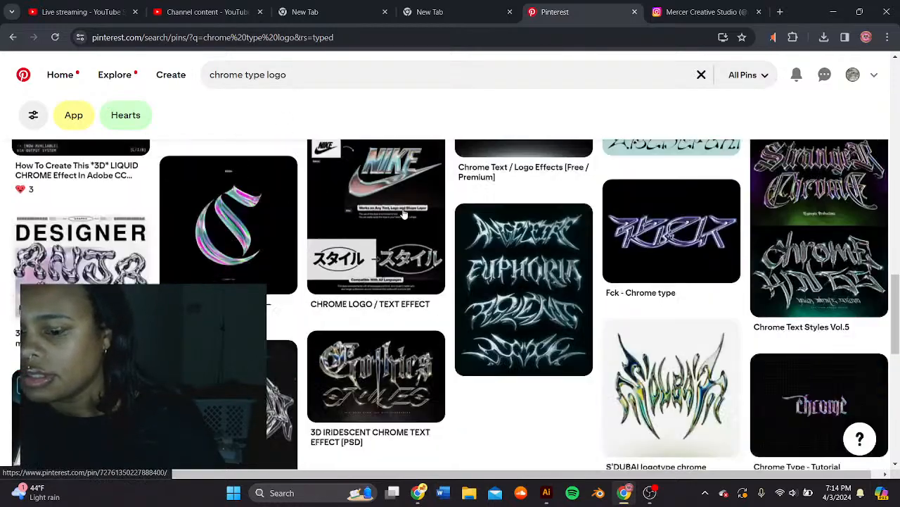
- Replace the Pinterest search with "y2k chrome type tribal lofo"
{"action": "left_click_drag", "start_coordinate": [321, 80], "coordinate": [67, 93]}
{"action": "type", "text": "y2"}
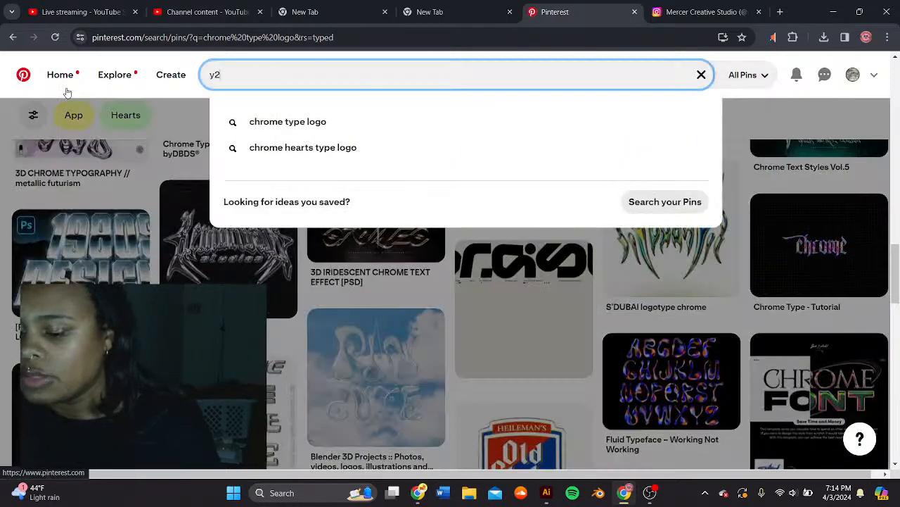
{"action": "type", "text": "k chrome type t"}
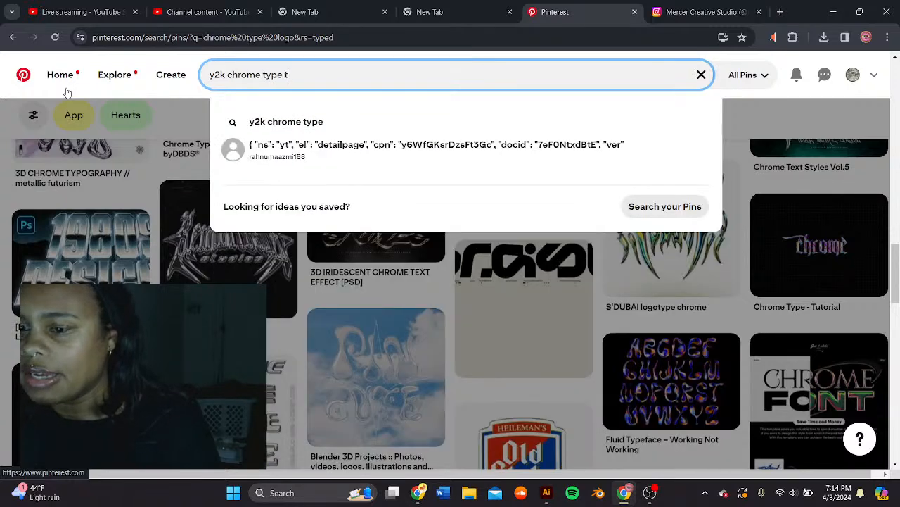
{"action": "type", "text": "ribal lofo"}
{"action": "key", "text": "Return"}
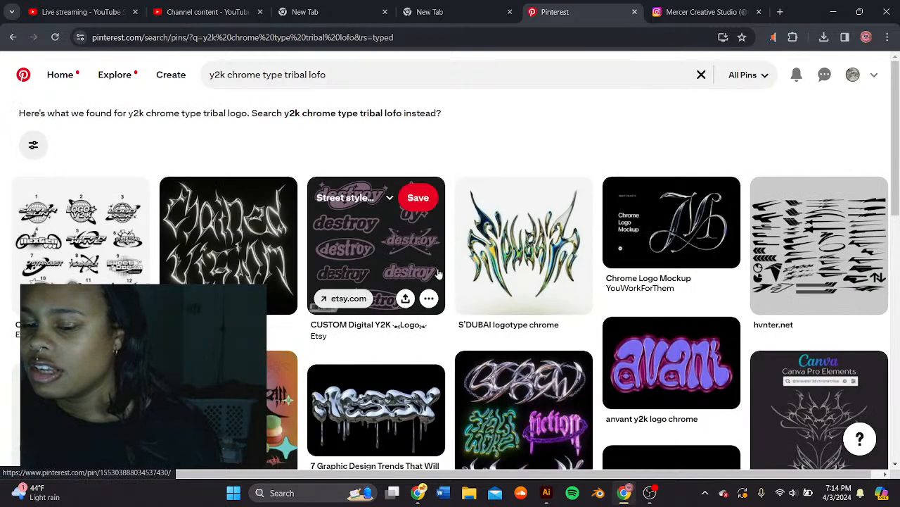
- Browse the tribal logo pins, open the one with the spiky white symmetrical lettering on black, and copy its image
{"action": "scroll", "coordinate": [439, 273], "scroll_direction": "down", "scroll_amount": 1}
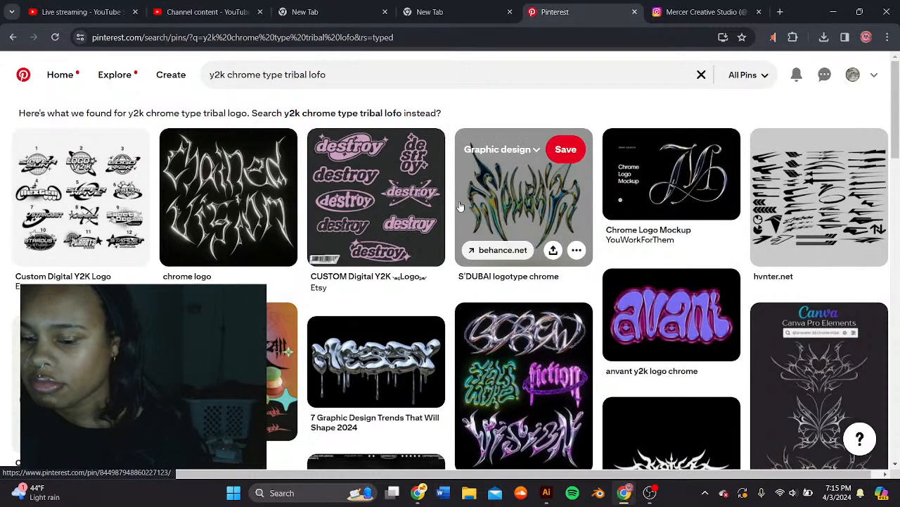
{"action": "scroll", "coordinate": [468, 196], "scroll_direction": "down", "scroll_amount": 5}
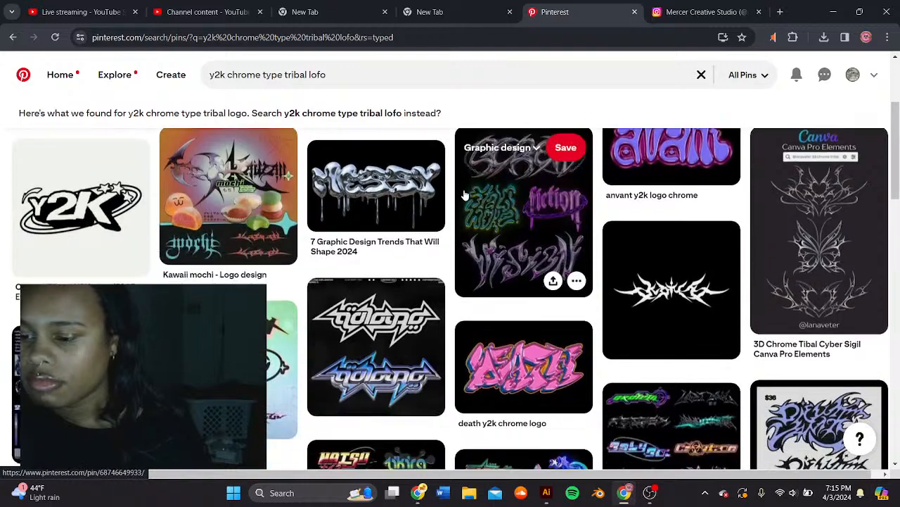
{"action": "scroll", "coordinate": [465, 195], "scroll_direction": "down", "scroll_amount": 5}
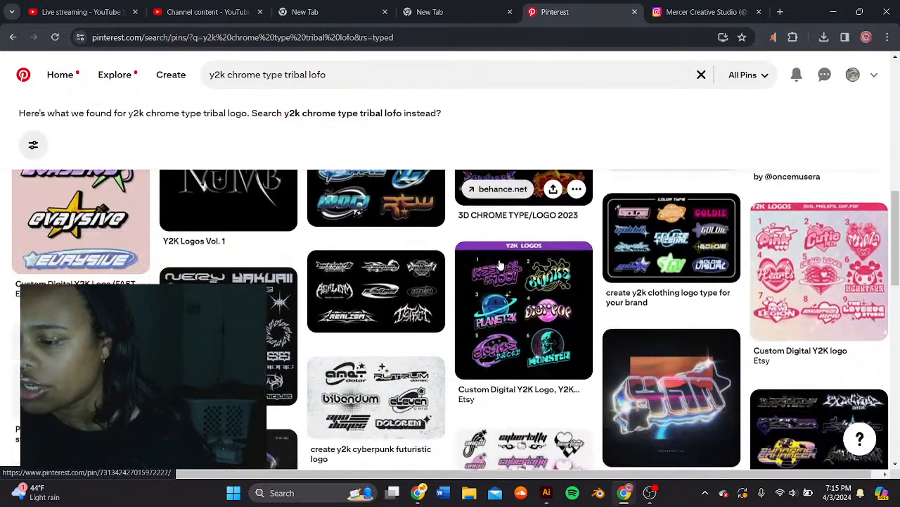
{"action": "scroll", "coordinate": [501, 261], "scroll_direction": "down", "scroll_amount": 2}
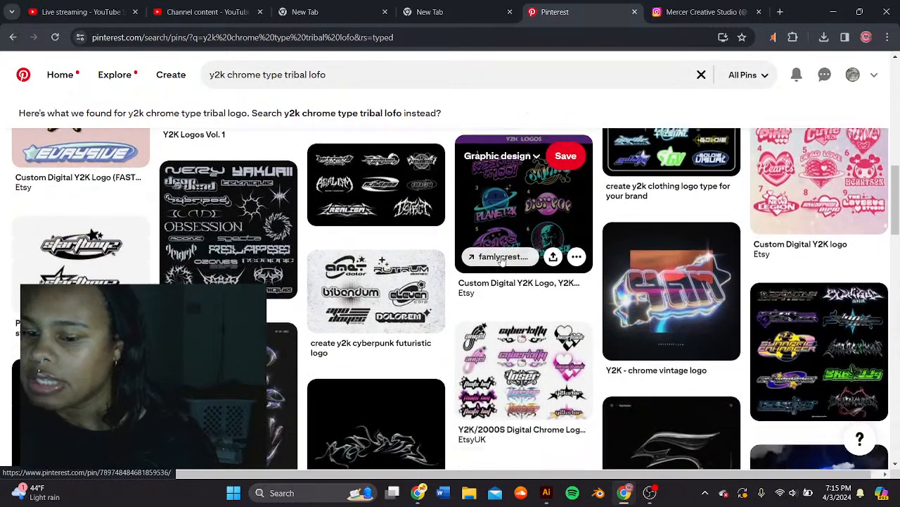
{"action": "scroll", "coordinate": [496, 270], "scroll_direction": "up", "scroll_amount": 3}
{"action": "scroll", "coordinate": [493, 274], "scroll_direction": "up", "scroll_amount": 5}
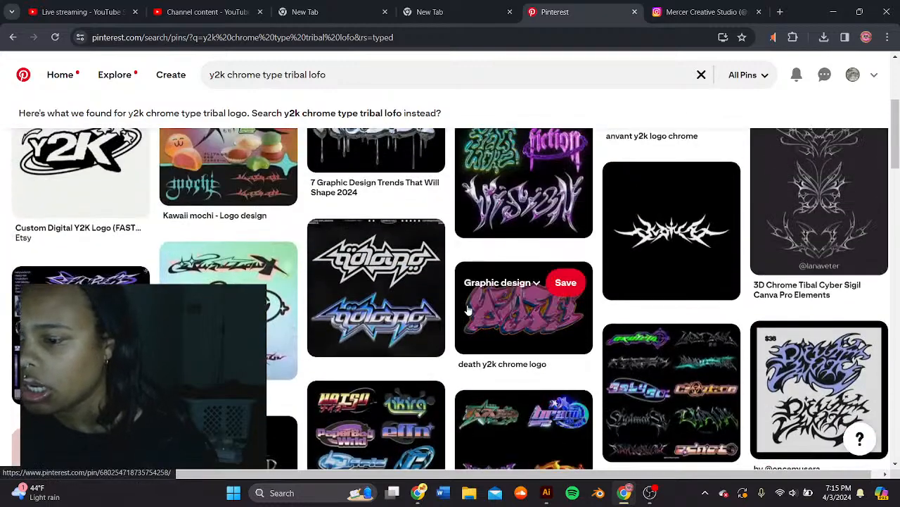
{"action": "scroll", "coordinate": [465, 302], "scroll_direction": "up", "scroll_amount": 1}
{"action": "left_click", "coordinate": [649, 275]}
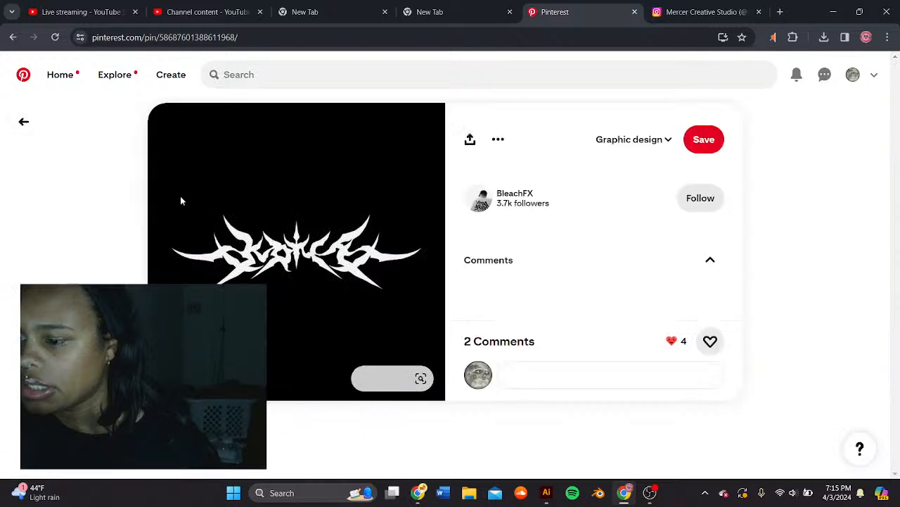
{"action": "right_click", "coordinate": [230, 212]}
{"action": "left_click", "coordinate": [241, 270]}
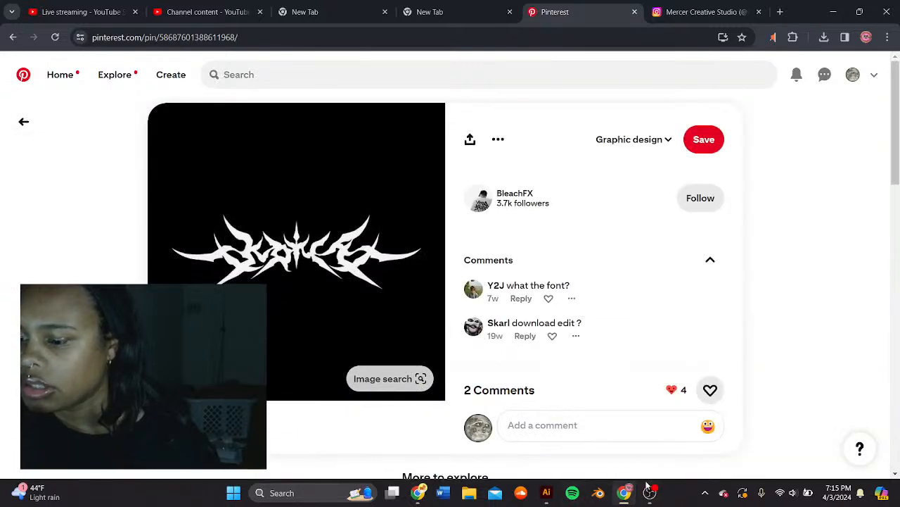
- Switch to Illustrator, paste the copied logo image and move it near the artboard's upper-left corner, at about X 378 px, Y 155 px
{"action": "left_click", "coordinate": [547, 492]}
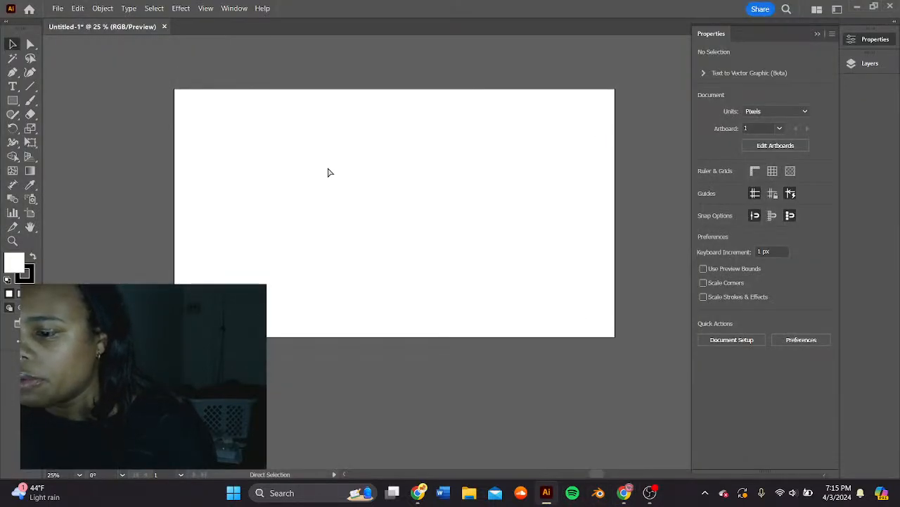
{"action": "key", "text": "ctrl+v"}
{"action": "left_click_drag", "start_coordinate": [407, 280], "coordinate": [232, 155]}
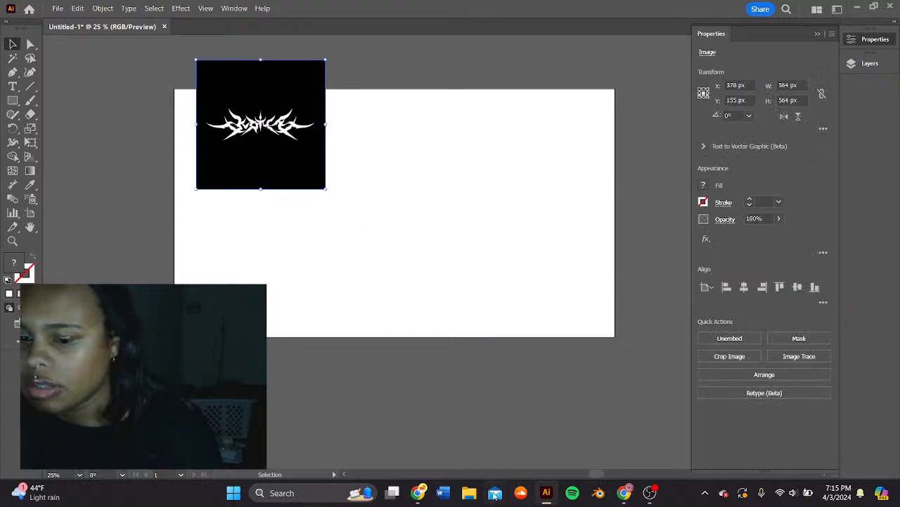
- Switch back to Pinterest, return to the tribal logo results and look further through the pins for another chrome lettering reference
{"action": "left_click", "coordinate": [624, 493]}
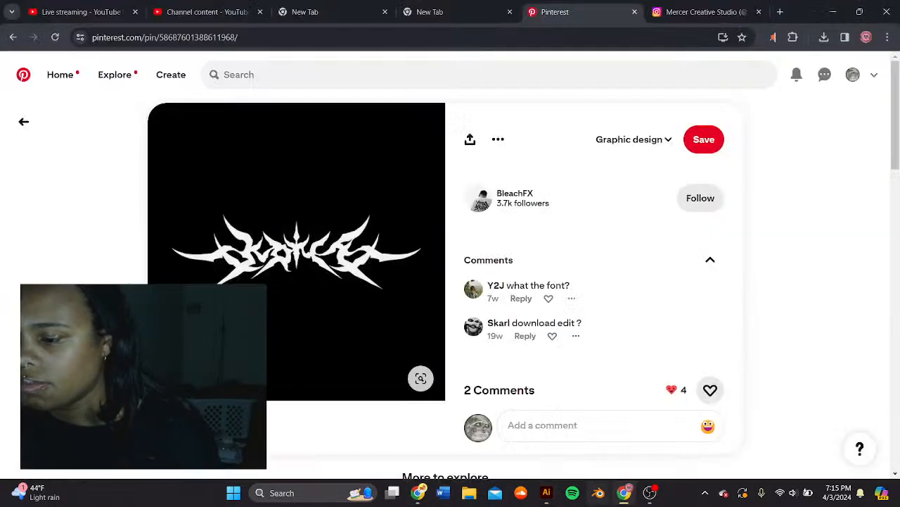
{"action": "left_click", "coordinate": [17, 131]}
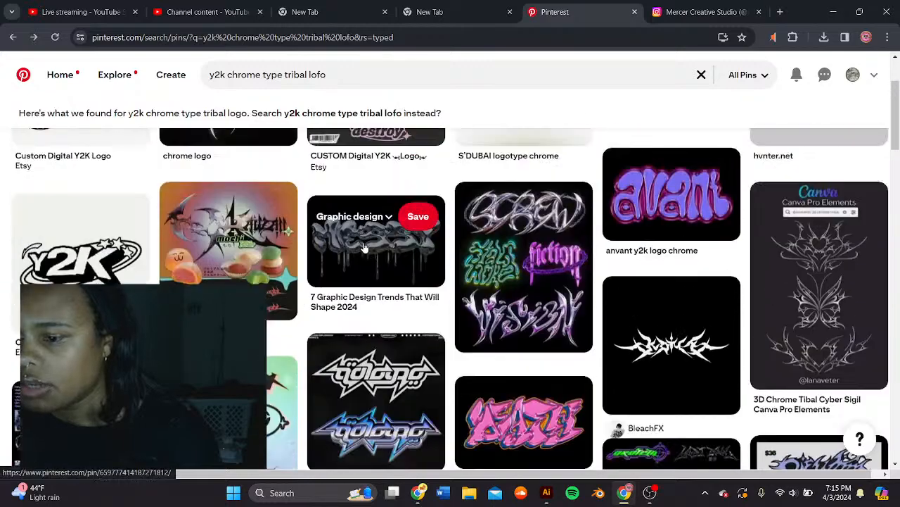
{"action": "scroll", "coordinate": [492, 275], "scroll_direction": "down", "scroll_amount": 10}
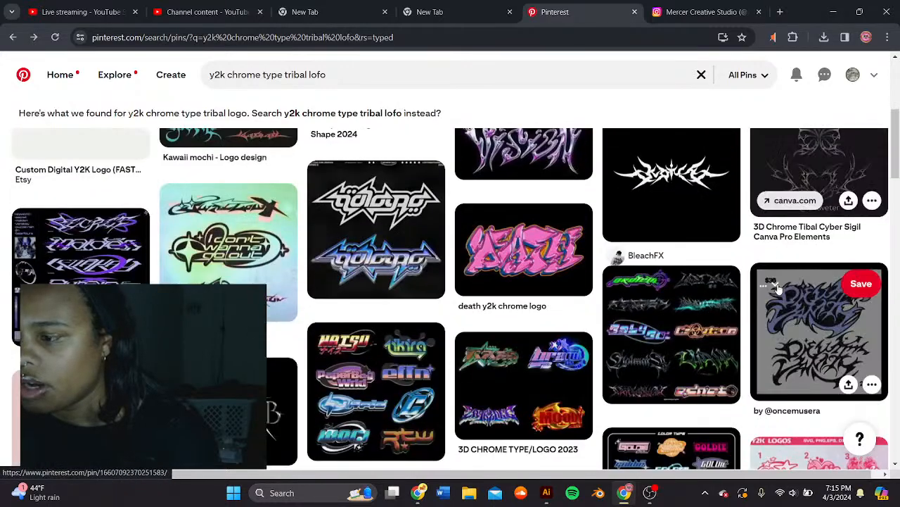
{"action": "scroll", "coordinate": [521, 282], "scroll_direction": "down", "scroll_amount": 3}
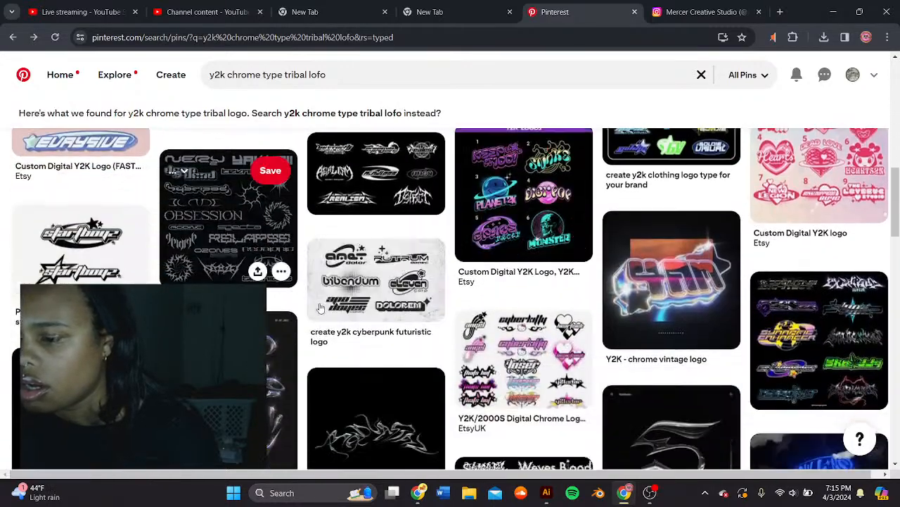
{"action": "scroll", "coordinate": [465, 298], "scroll_direction": "down", "scroll_amount": 2}
{"action": "scroll", "coordinate": [438, 296], "scroll_direction": "up", "scroll_amount": 1}
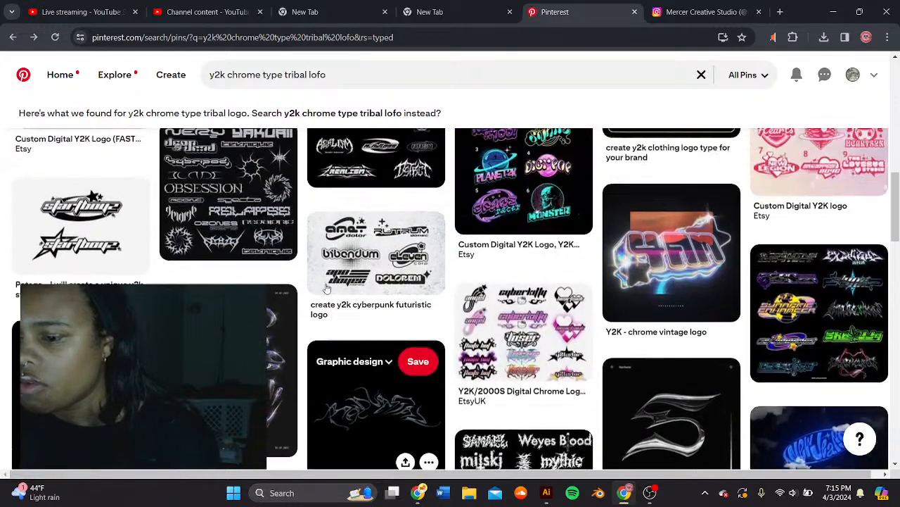
{"action": "scroll", "coordinate": [438, 303], "scroll_direction": "down", "scroll_amount": 3}
{"action": "scroll", "coordinate": [431, 314], "scroll_direction": "down", "scroll_amount": 3}
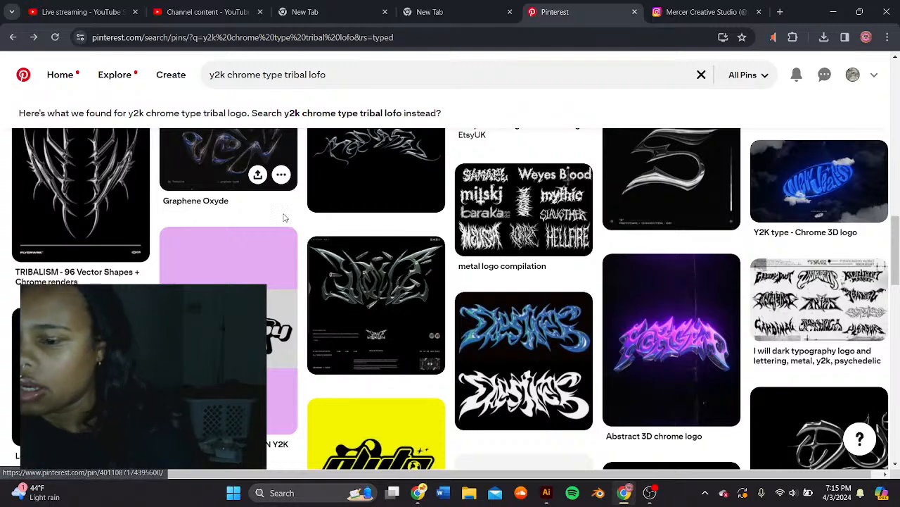
{"action": "scroll", "coordinate": [436, 281], "scroll_direction": "down", "scroll_amount": 3}
{"action": "scroll", "coordinate": [399, 315], "scroll_direction": "down", "scroll_amount": 2}
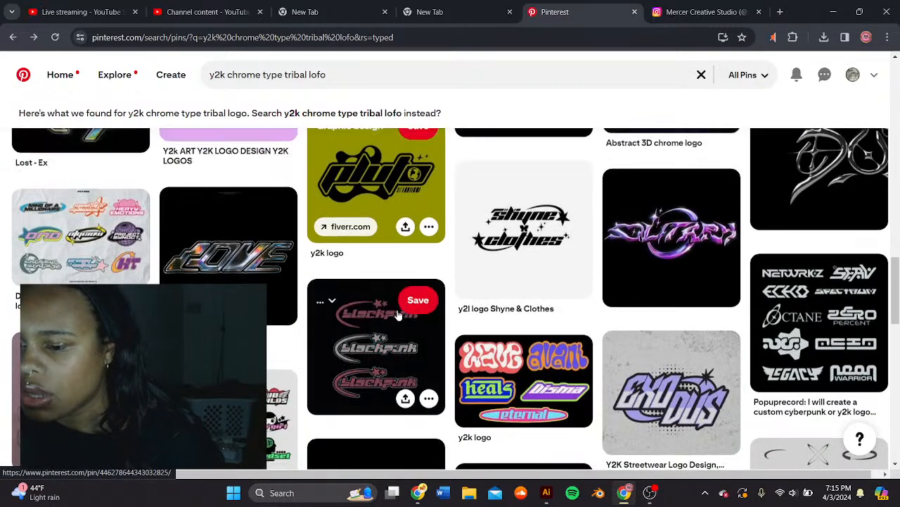
{"action": "scroll", "coordinate": [398, 315], "scroll_direction": "down", "scroll_amount": 3}
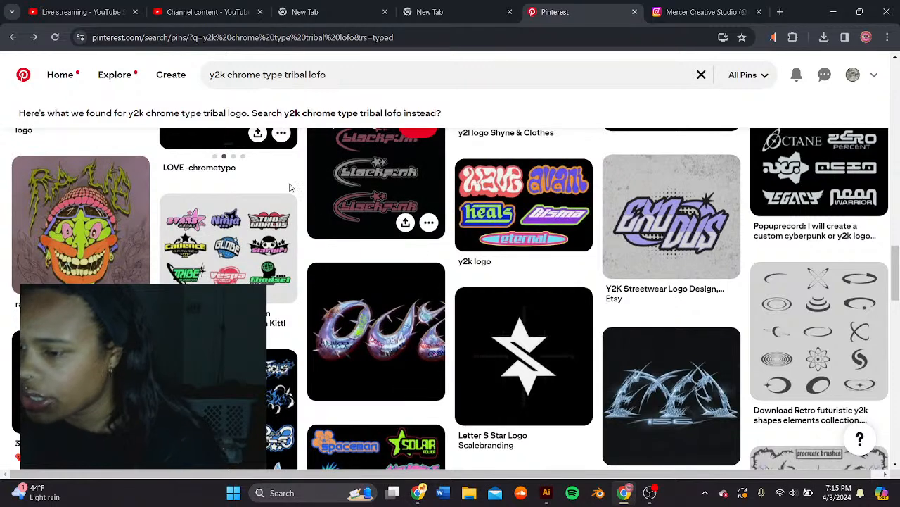
- View the "y2k logo" pin with the colourful Wave and Avant lettering, return to the results and examine the pins further down
{"action": "left_click", "coordinate": [528, 209]}
{"action": "left_click", "coordinate": [22, 121]}
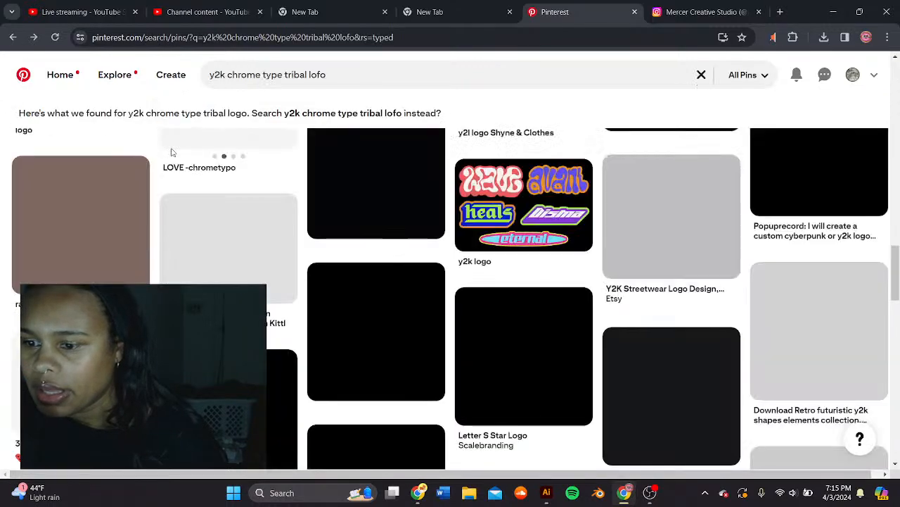
{"action": "scroll", "coordinate": [172, 152], "scroll_direction": "down", "scroll_amount": 3}
{"action": "scroll", "coordinate": [320, 310], "scroll_direction": "up", "scroll_amount": 2}
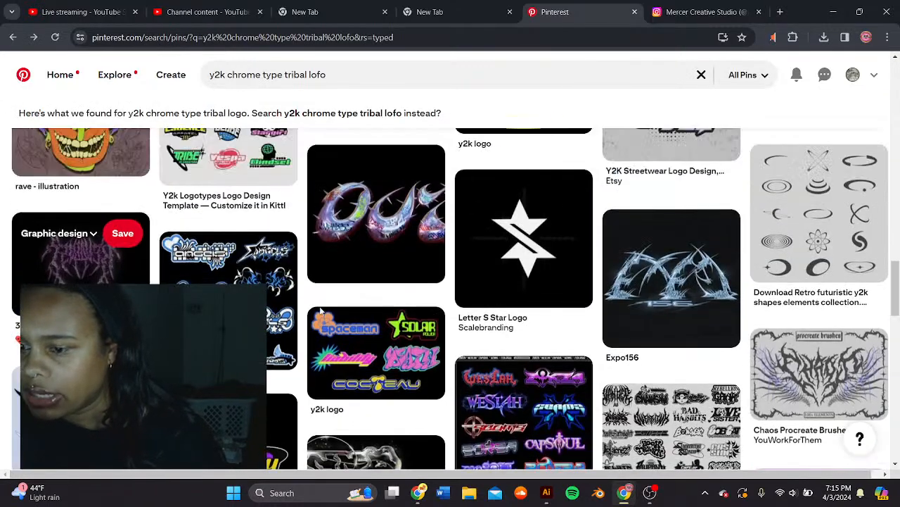
{"action": "scroll", "coordinate": [521, 281], "scroll_direction": "down", "scroll_amount": 2}
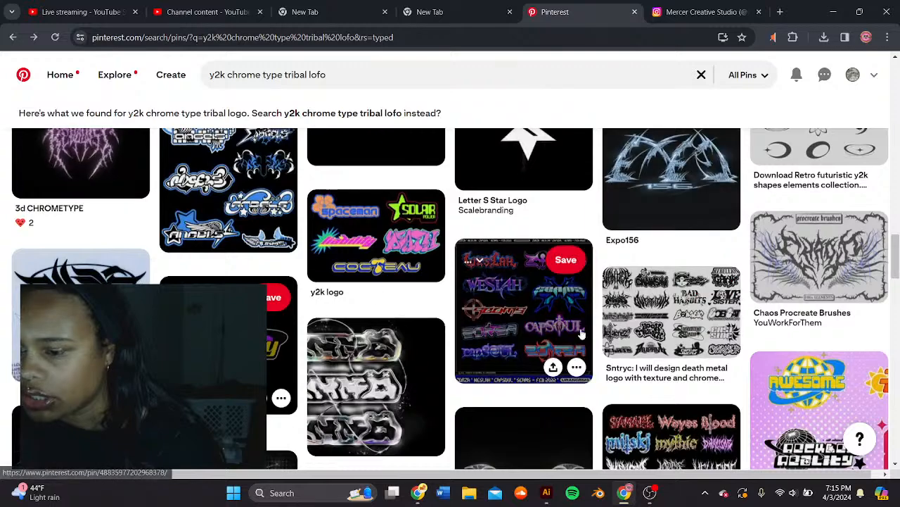
{"action": "scroll", "coordinate": [439, 293], "scroll_direction": "down", "scroll_amount": 5}
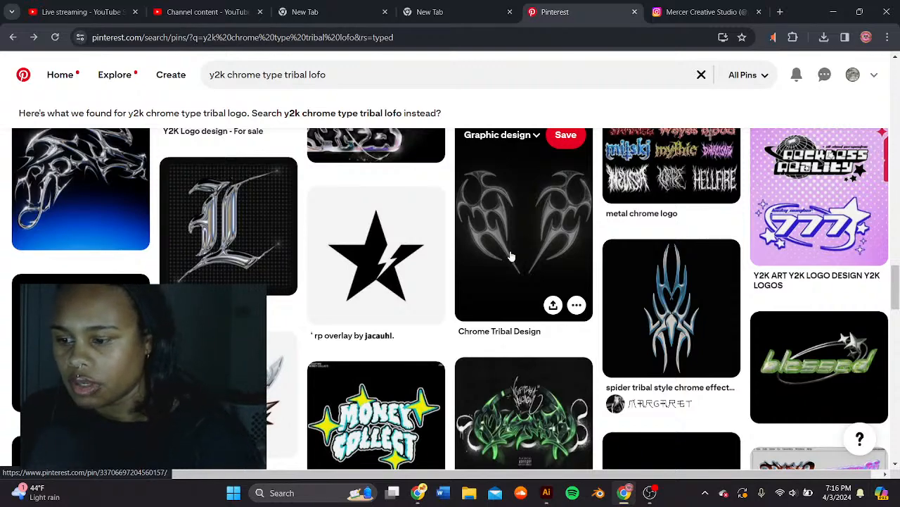
{"action": "scroll", "coordinate": [512, 257], "scroll_direction": "down", "scroll_amount": 1}
{"action": "scroll", "coordinate": [496, 268], "scroll_direction": "down", "scroll_amount": 3}
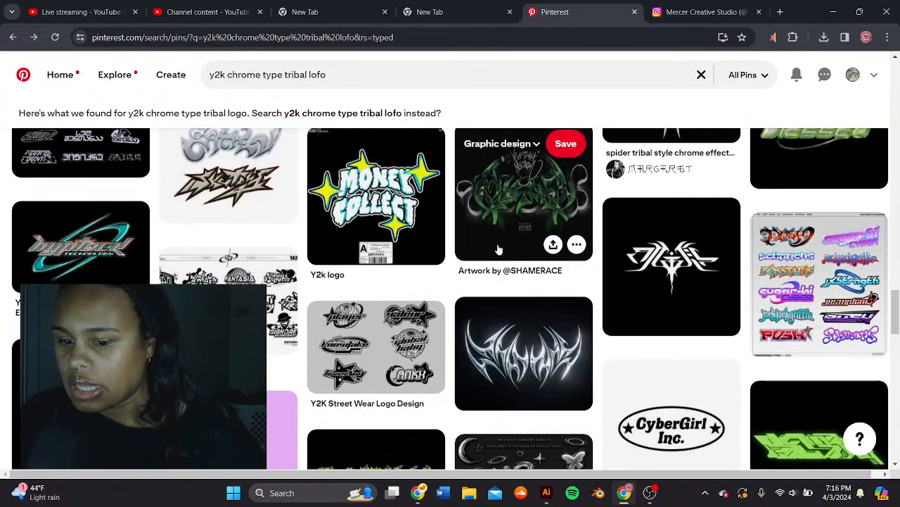
- Open the pin with the glowing, spiky silver chrome lettering on black and copy its image
{"action": "scroll", "coordinate": [506, 275], "scroll_direction": "down", "scroll_amount": 3}
{"action": "left_click", "coordinate": [550, 203]}
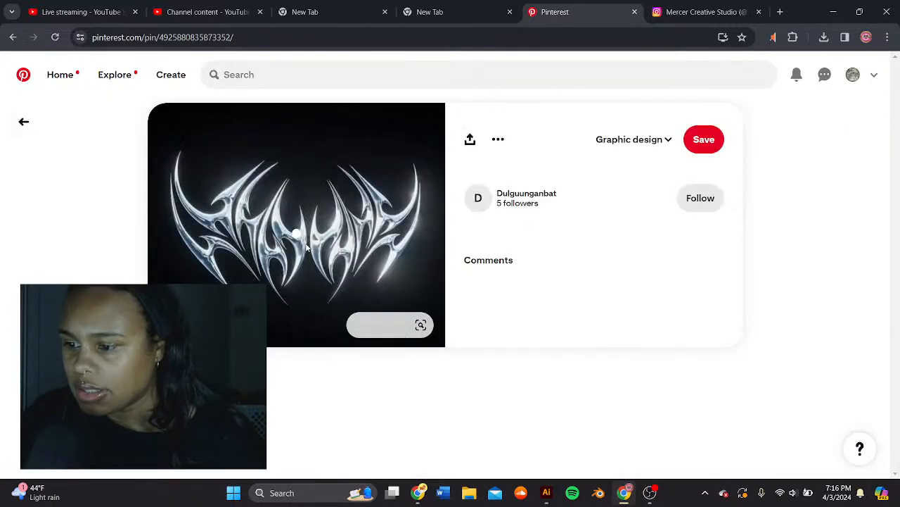
{"action": "right_click", "coordinate": [286, 233]}
{"action": "left_click", "coordinate": [315, 274]}
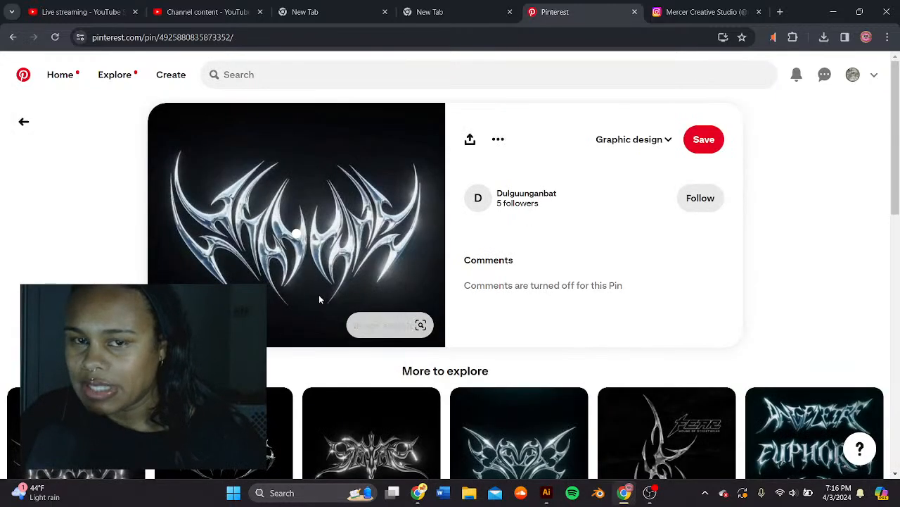
- Switch to Illustrator, paste the chrome lettering image and move it beside the first logo reference, at about X 932 px, Y 323 px
{"action": "left_click", "coordinate": [546, 493]}
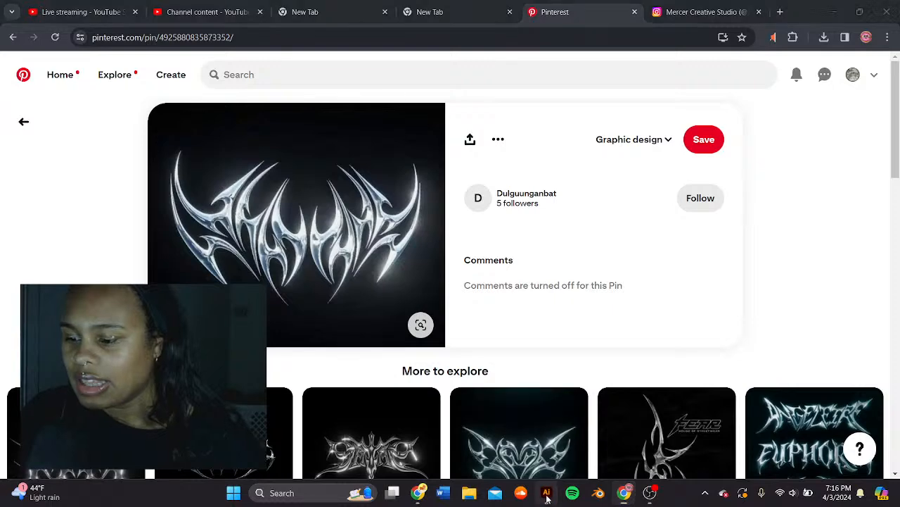
{"action": "key", "text": "ctrl+v"}
{"action": "left_click_drag", "start_coordinate": [430, 276], "coordinate": [393, 207]}
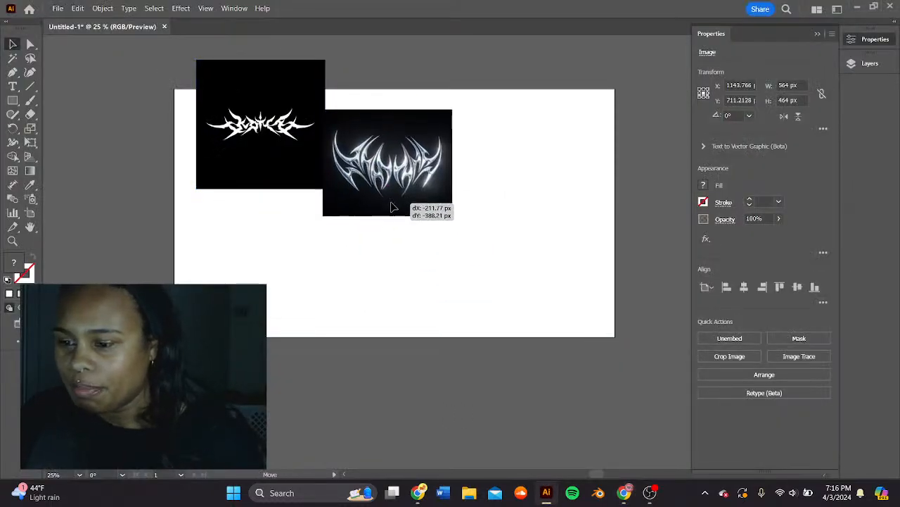
- Return to the Pinterest results, look back through the earlier pins and view the purple "3d CHROMETYPE" pin
{"action": "mouse_move", "coordinate": [421, 497]}
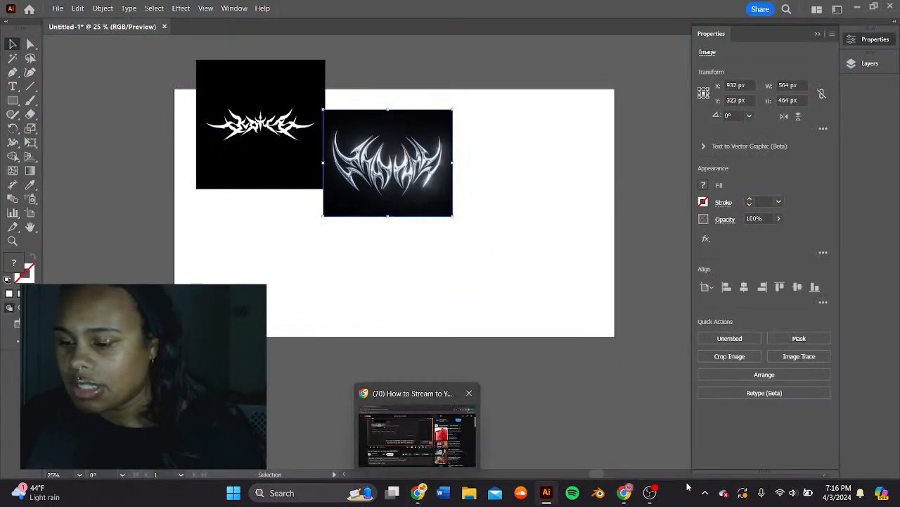
{"action": "mouse_move", "coordinate": [626, 495]}
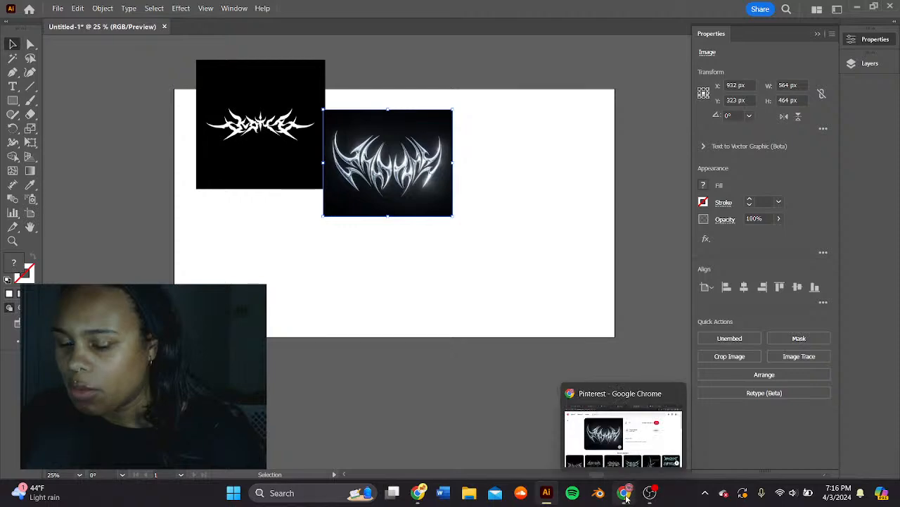
{"action": "left_click", "coordinate": [628, 412]}
{"action": "left_click", "coordinate": [22, 123]}
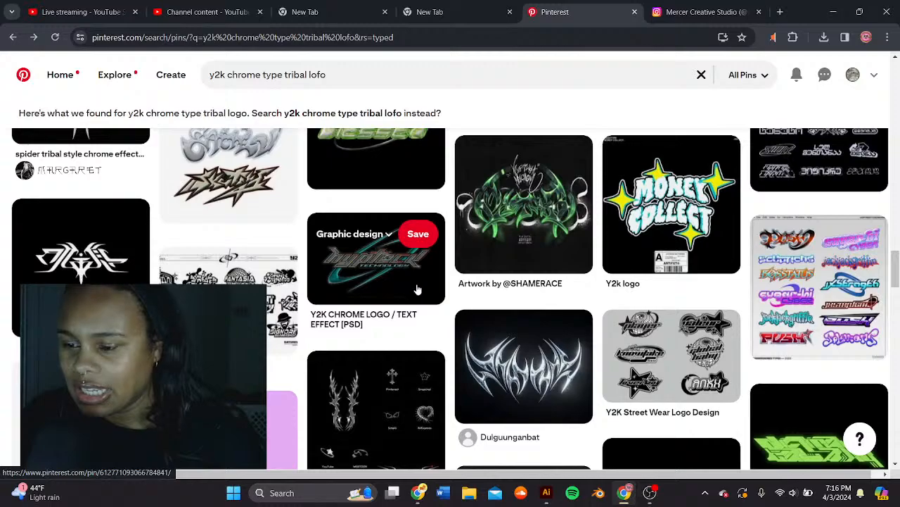
{"action": "scroll", "coordinate": [521, 263], "scroll_direction": "up", "scroll_amount": 4}
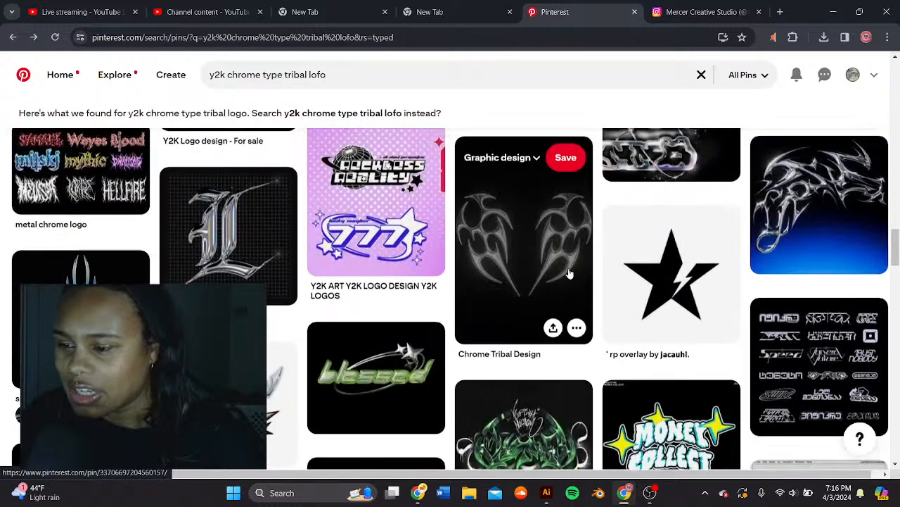
{"action": "scroll", "coordinate": [563, 276], "scroll_direction": "up", "scroll_amount": 6}
{"action": "scroll", "coordinate": [394, 260], "scroll_direction": "down", "scroll_amount": 3}
{"action": "scroll", "coordinate": [377, 251], "scroll_direction": "up", "scroll_amount": 1}
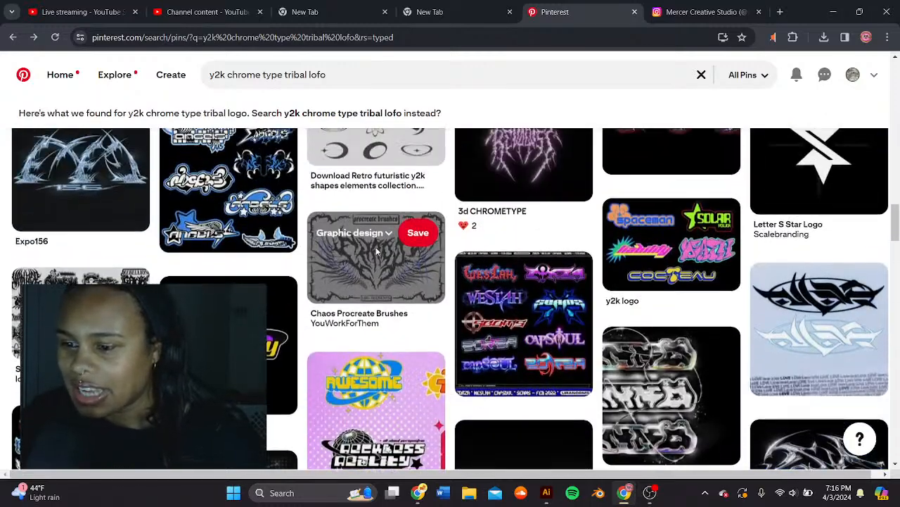
{"action": "scroll", "coordinate": [376, 251], "scroll_direction": "up", "scroll_amount": 3}
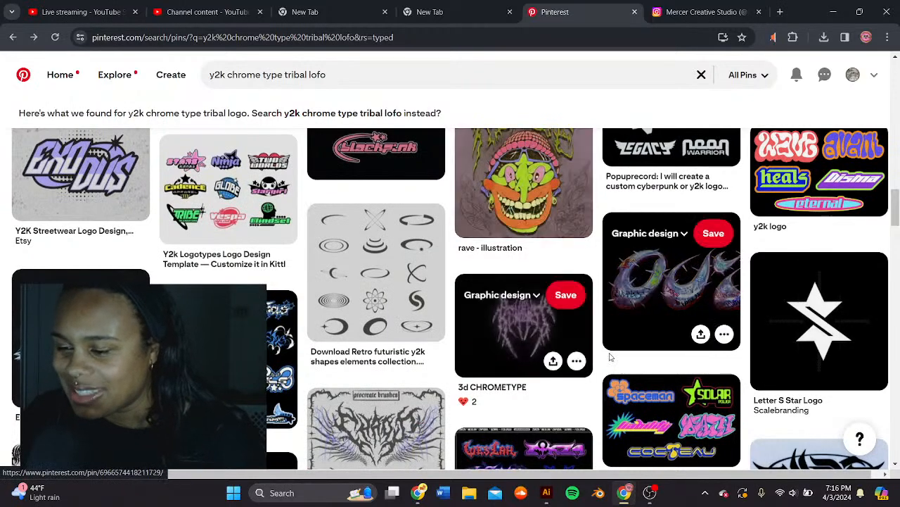
{"action": "scroll", "coordinate": [507, 282], "scroll_direction": "up", "scroll_amount": 1}
{"action": "scroll", "coordinate": [506, 283], "scroll_direction": "down", "scroll_amount": 2}
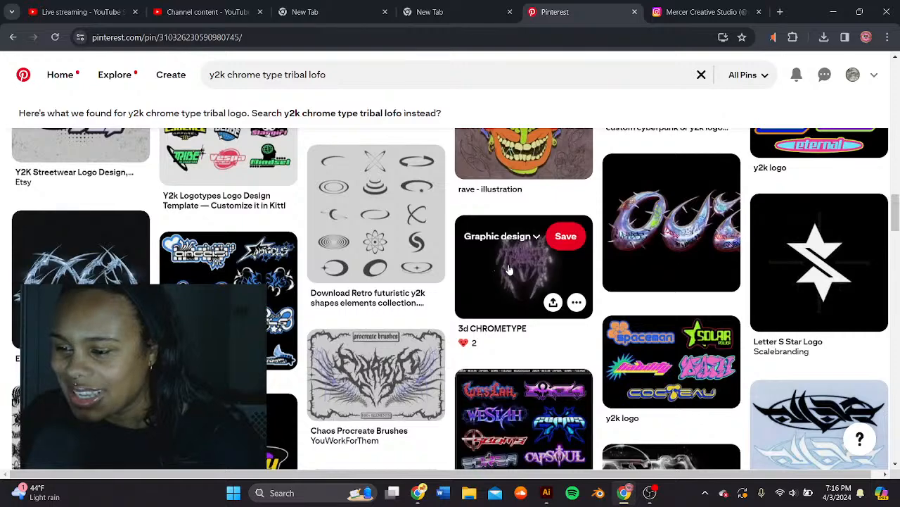
{"action": "left_click", "coordinate": [509, 270]}
{"action": "left_click", "coordinate": [24, 121]}
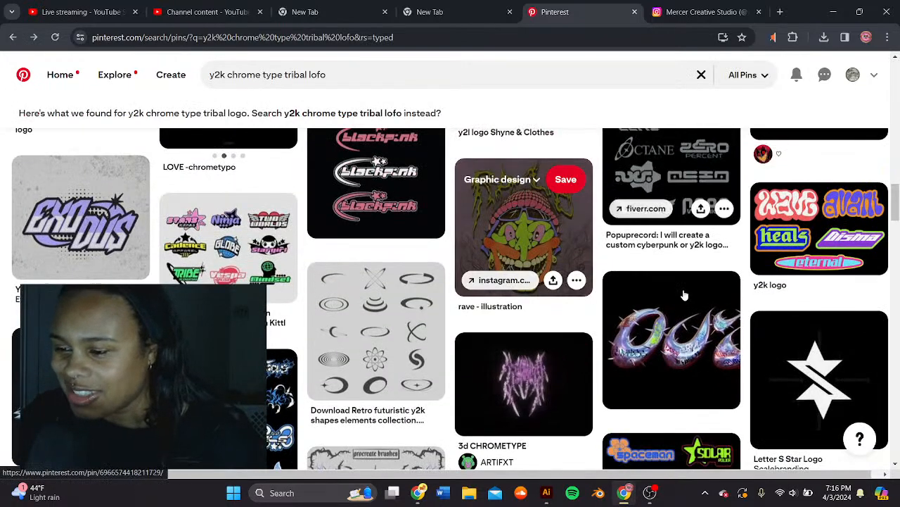
- Examine the "y2k chrome type tribal" results for chrome and tribal lettering styles, from the earlier pins down to the CHROME Metal Font area
{"action": "scroll", "coordinate": [685, 295], "scroll_direction": "up", "scroll_amount": 3}
{"action": "scroll", "coordinate": [423, 342], "scroll_direction": "up", "scroll_amount": 2}
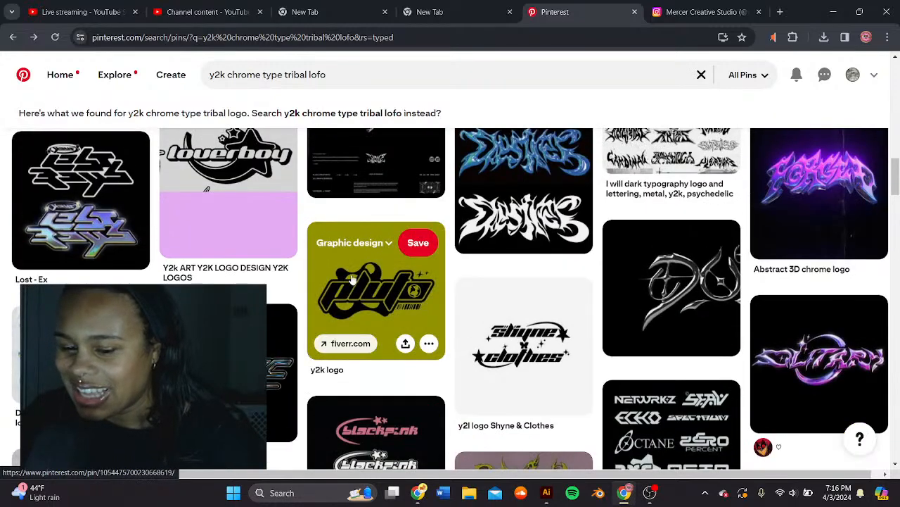
{"action": "scroll", "coordinate": [447, 280], "scroll_direction": "up", "scroll_amount": 3}
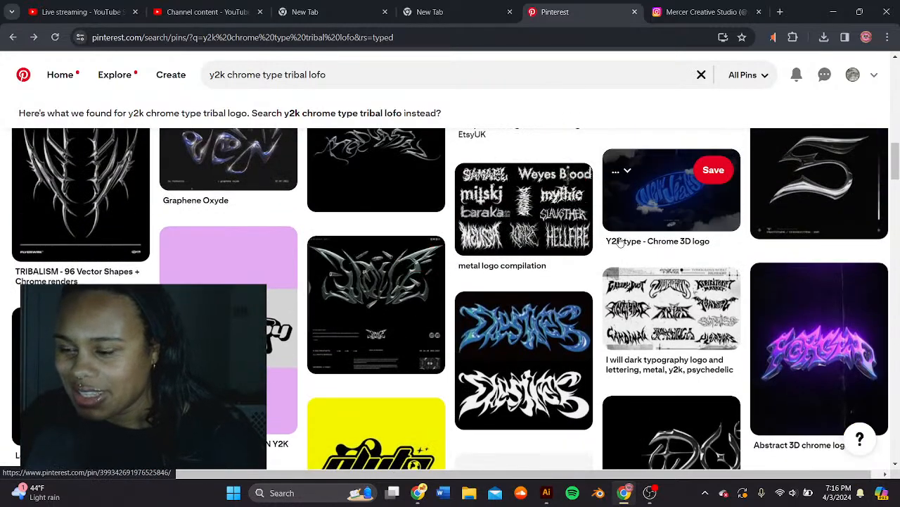
{"action": "scroll", "coordinate": [619, 281], "scroll_direction": "down", "scroll_amount": 4}
{"action": "scroll", "coordinate": [415, 372], "scroll_direction": "down", "scroll_amount": 3}
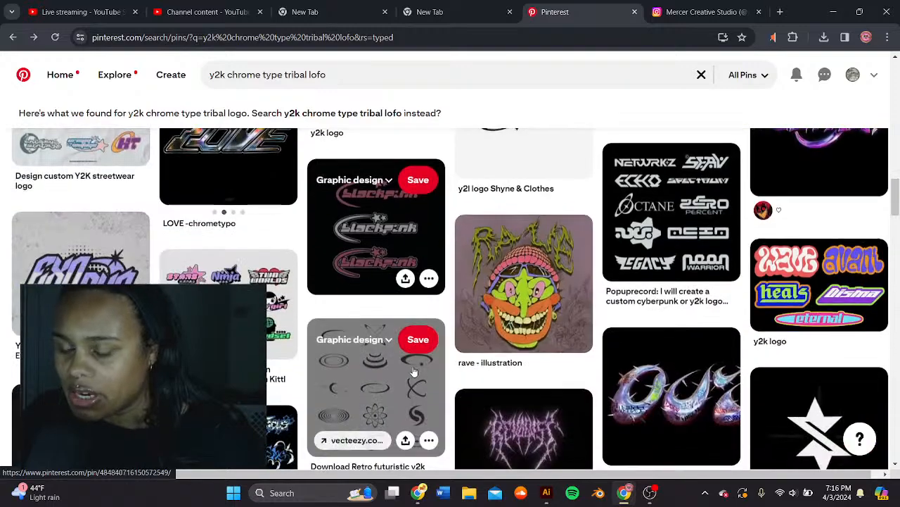
{"action": "scroll", "coordinate": [415, 372], "scroll_direction": "down", "scroll_amount": 2}
{"action": "scroll", "coordinate": [366, 247], "scroll_direction": "down", "scroll_amount": 2}
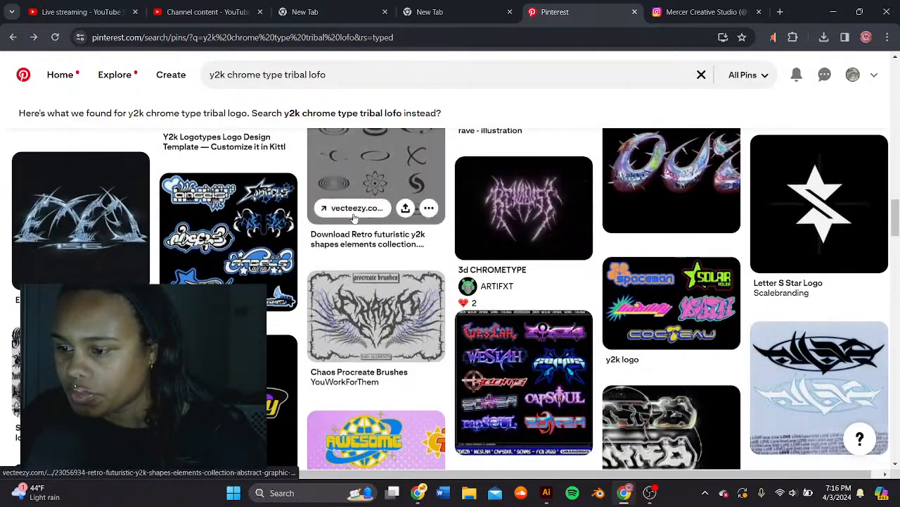
{"action": "scroll", "coordinate": [356, 217], "scroll_direction": "down", "scroll_amount": 10}
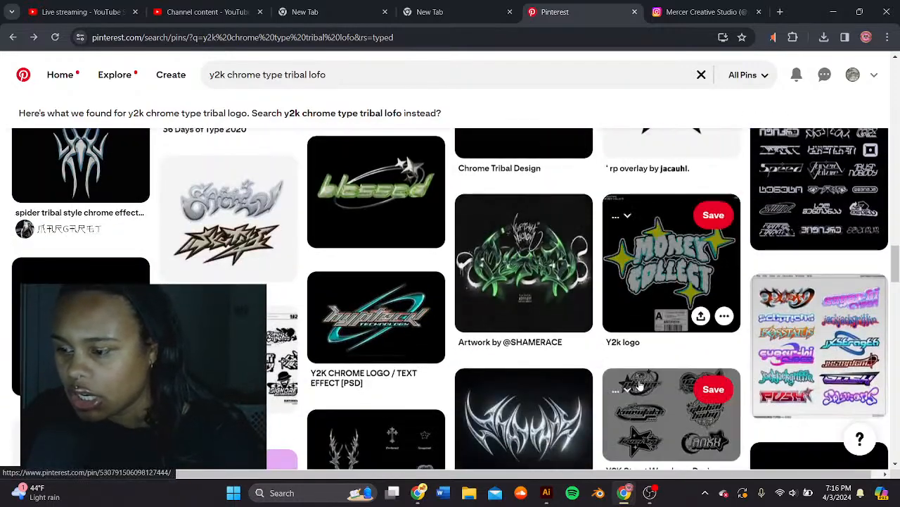
{"action": "scroll", "coordinate": [707, 296], "scroll_direction": "down", "scroll_amount": 3}
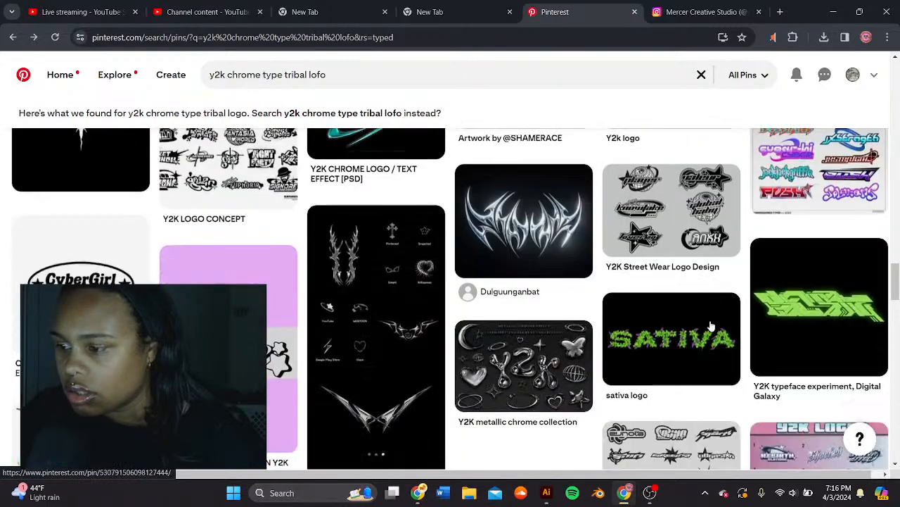
{"action": "scroll", "coordinate": [711, 325], "scroll_direction": "down", "scroll_amount": 6}
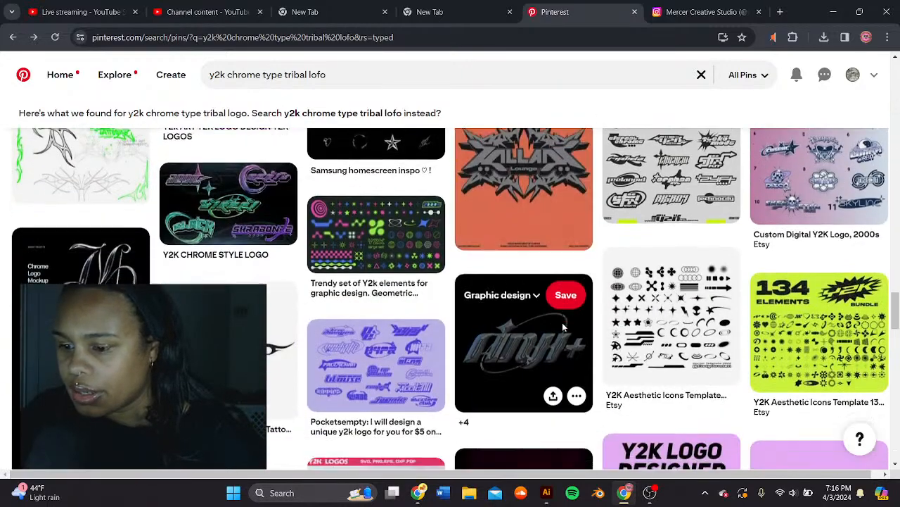
{"action": "scroll", "coordinate": [563, 327], "scroll_direction": "down", "scroll_amount": 5}
{"action": "scroll", "coordinate": [620, 296], "scroll_direction": "up", "scroll_amount": 1}
{"action": "scroll", "coordinate": [626, 289], "scroll_direction": "down", "scroll_amount": 3}
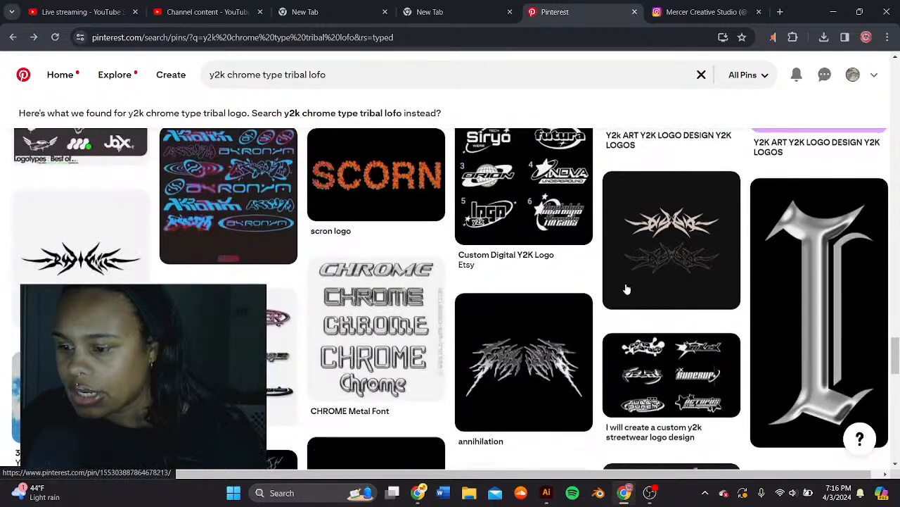
{"action": "scroll", "coordinate": [422, 351], "scroll_direction": "up", "scroll_amount": 2}
{"action": "scroll", "coordinate": [493, 296], "scroll_direction": "down", "scroll_amount": 4}
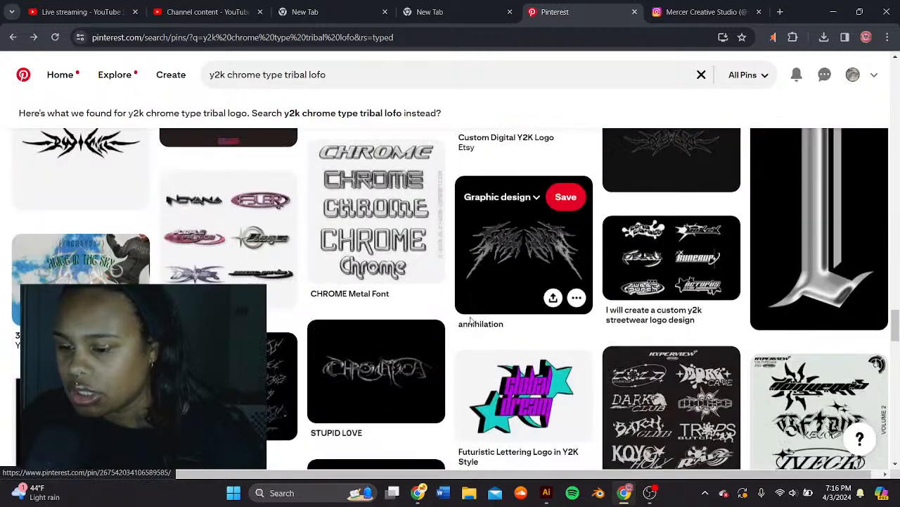
{"action": "scroll", "coordinate": [302, 323], "scroll_direction": "up", "scroll_amount": 2}
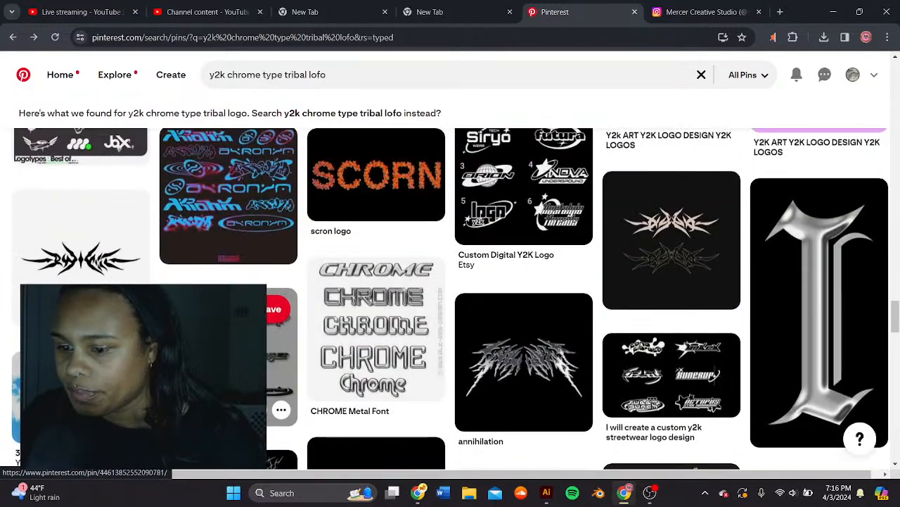
- Open the black Hyperview "y2k grunge streetwear logo" pin and copy its image
{"action": "scroll", "coordinate": [638, 300], "scroll_direction": "down", "scroll_amount": 4}
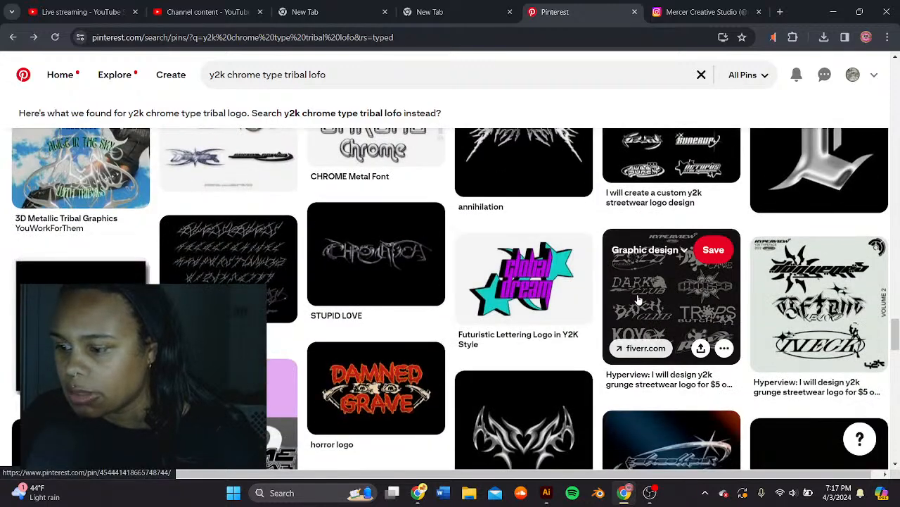
{"action": "left_click", "coordinate": [638, 303]}
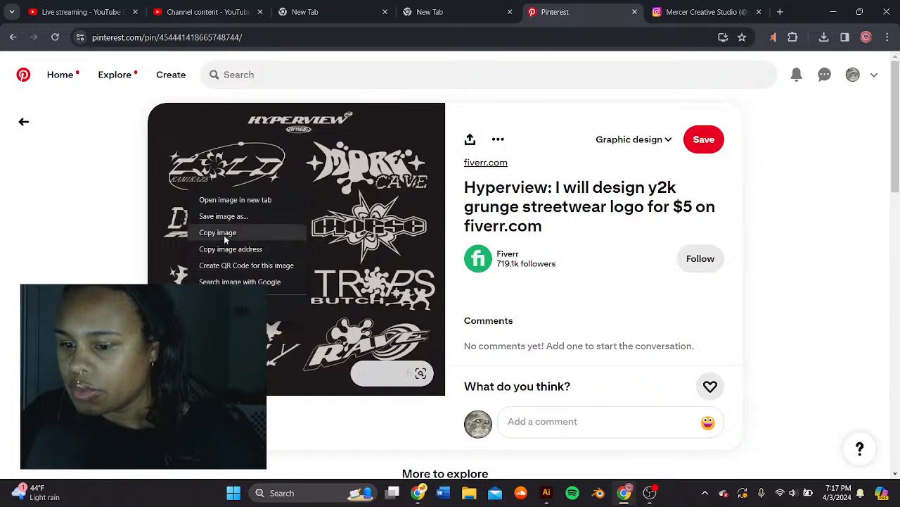
{"action": "left_click", "coordinate": [226, 239]}
- Switch to Illustrator, paste the Hyperview logo sheet and move it beside the chrome lettering reference, at about X 1509.5 px, Y 339.5 px
{"action": "mouse_move", "coordinate": [646, 495]}
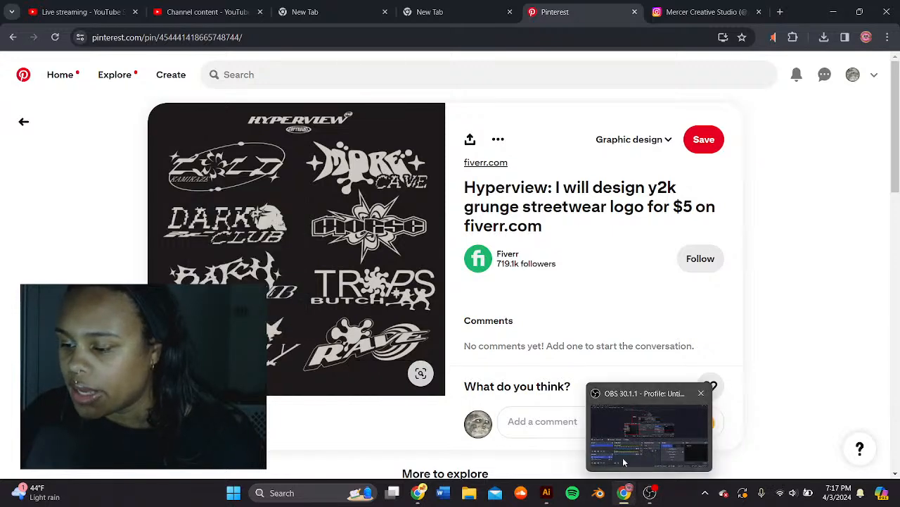
{"action": "left_click", "coordinate": [547, 493]}
{"action": "key", "text": "ctrl+v"}
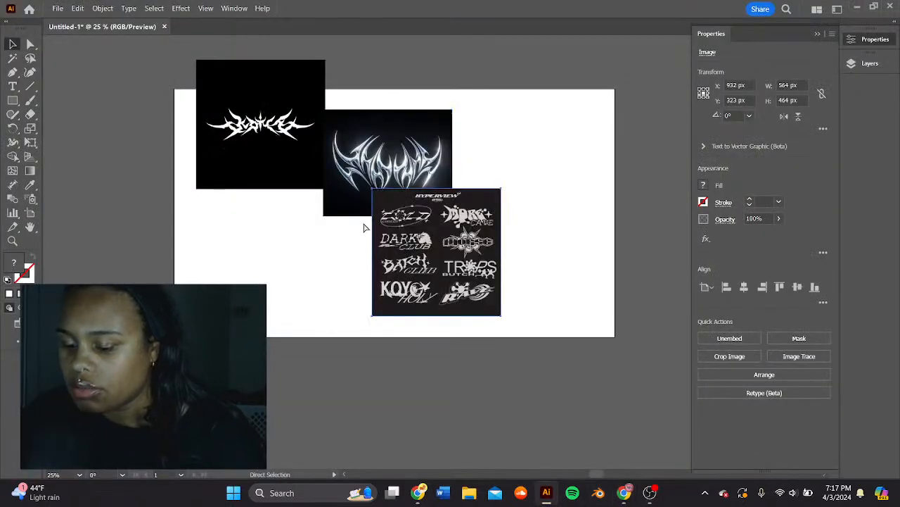
{"action": "left_click_drag", "start_coordinate": [492, 285], "coordinate": [578, 198]}
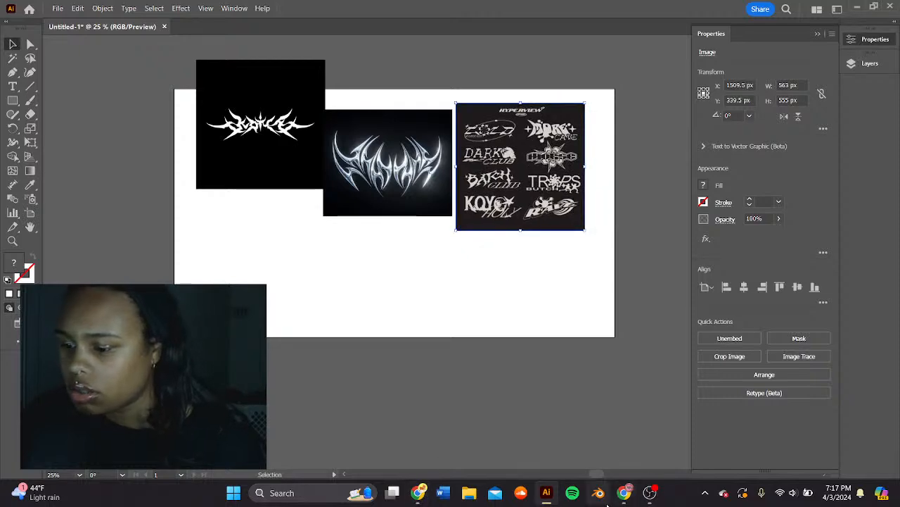
- Switch back to Pinterest in Chrome, return to the search results and examine the chrome and tribal logo pins further down
{"action": "left_click", "coordinate": [624, 493]}
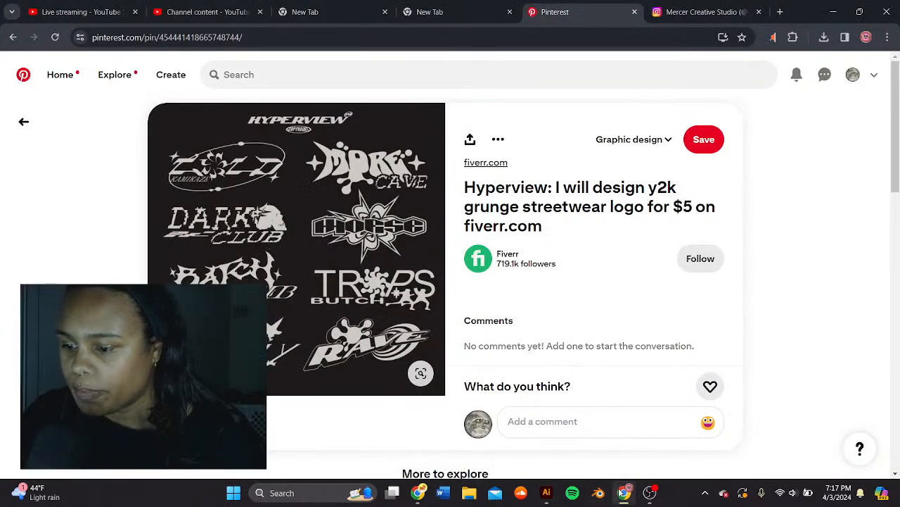
{"action": "mouse_move", "coordinate": [629, 496]}
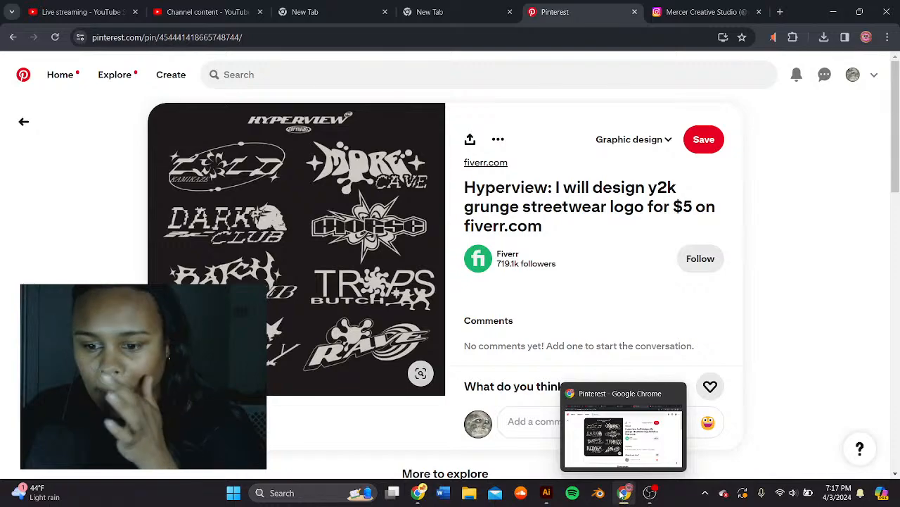
{"action": "left_click", "coordinate": [23, 121]}
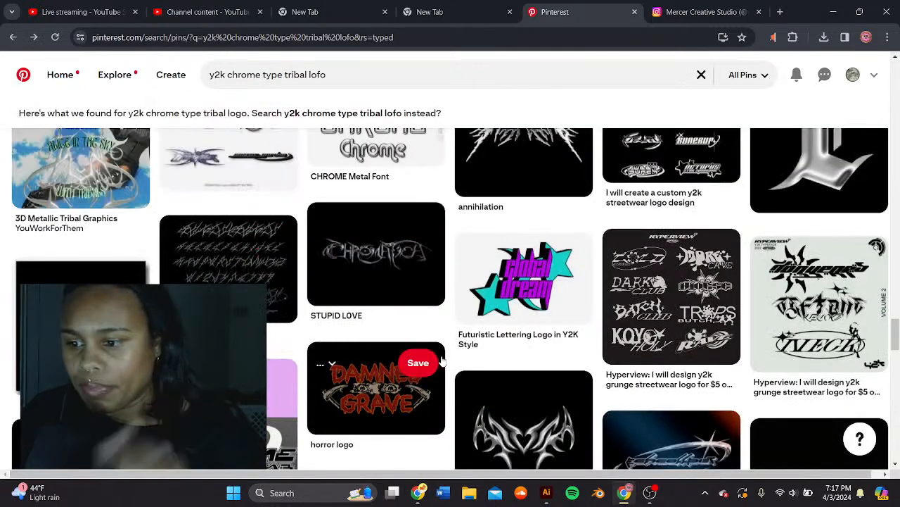
{"action": "scroll", "coordinate": [422, 359], "scroll_direction": "down", "scroll_amount": 3}
{"action": "scroll", "coordinate": [431, 357], "scroll_direction": "down", "scroll_amount": 6}
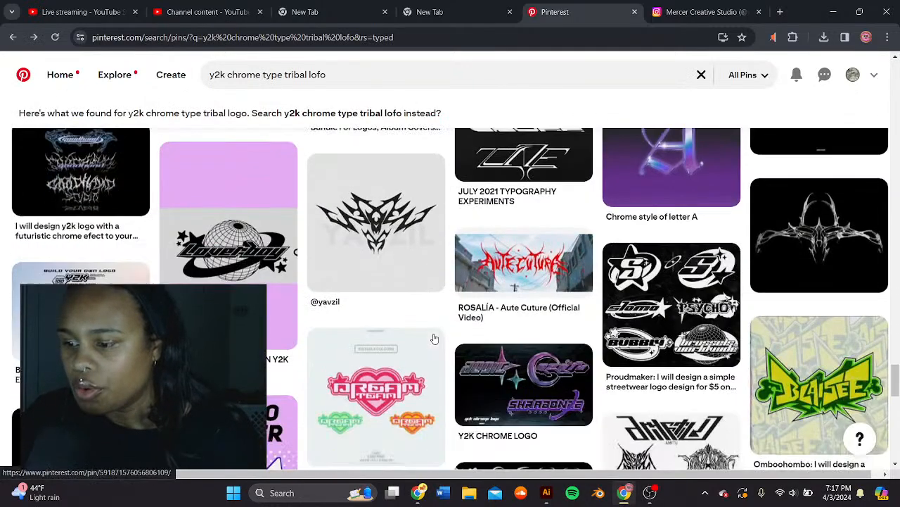
{"action": "scroll", "coordinate": [434, 338], "scroll_direction": "down", "scroll_amount": 2}
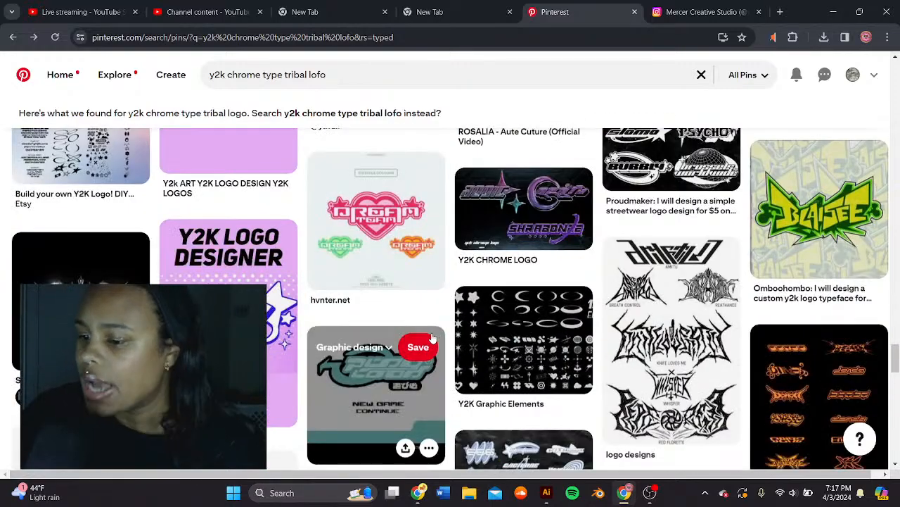
{"action": "scroll", "coordinate": [429, 329], "scroll_direction": "down", "scroll_amount": 3}
{"action": "scroll", "coordinate": [428, 328], "scroll_direction": "down", "scroll_amount": 2}
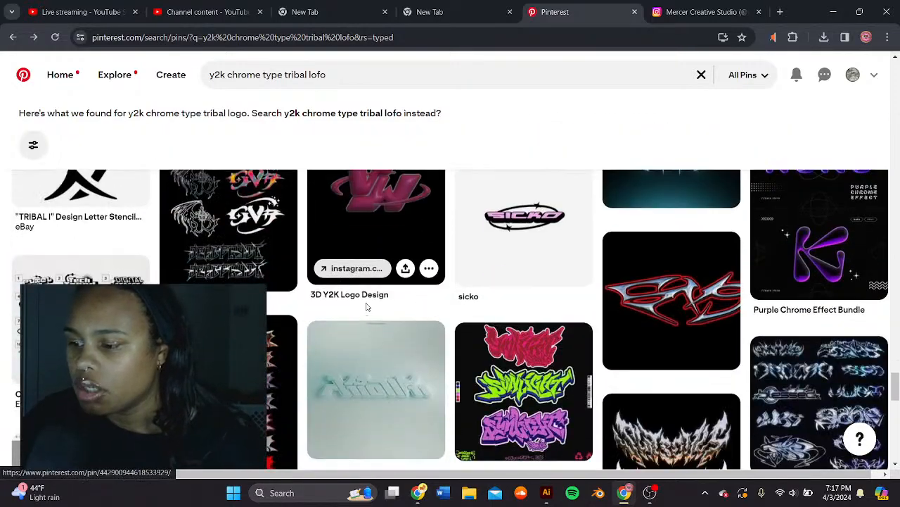
{"action": "scroll", "coordinate": [364, 318], "scroll_direction": "down", "scroll_amount": 3}
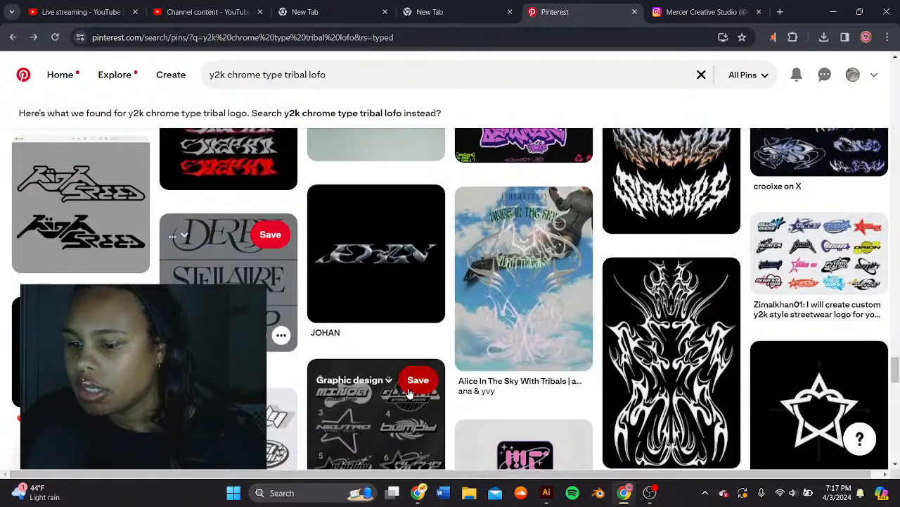
{"action": "scroll", "coordinate": [458, 359], "scroll_direction": "down", "scroll_amount": 2}
{"action": "scroll", "coordinate": [436, 331], "scroll_direction": "down", "scroll_amount": 4}
{"action": "scroll", "coordinate": [352, 362], "scroll_direction": "up", "scroll_amount": 6}
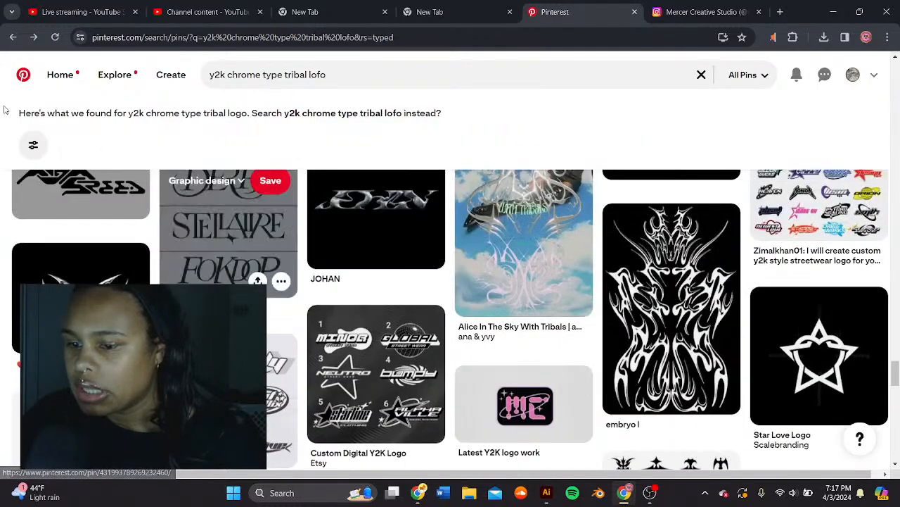
- Search Pinterest for "y2k logo" and look over the first results
{"action": "left_click", "coordinate": [223, 76]}
{"action": "key", "text": "shift+End"}
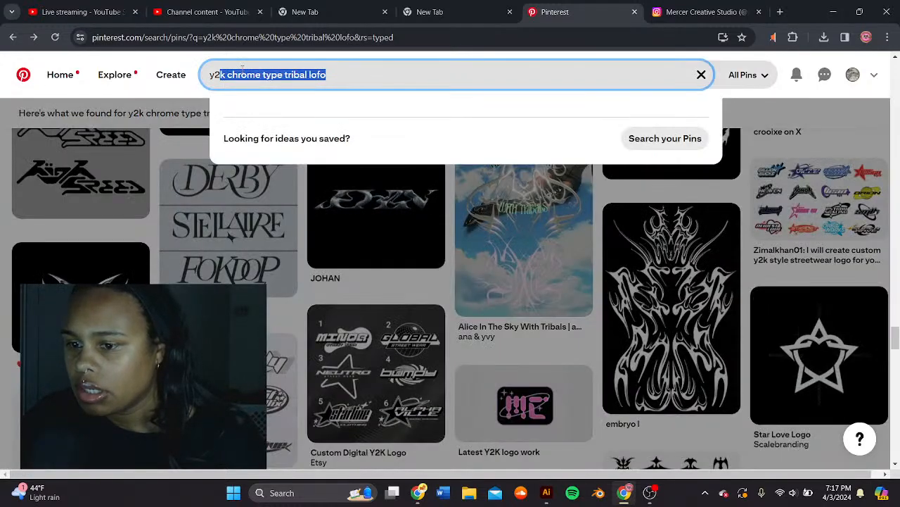
{"action": "type", "text": "logo"}
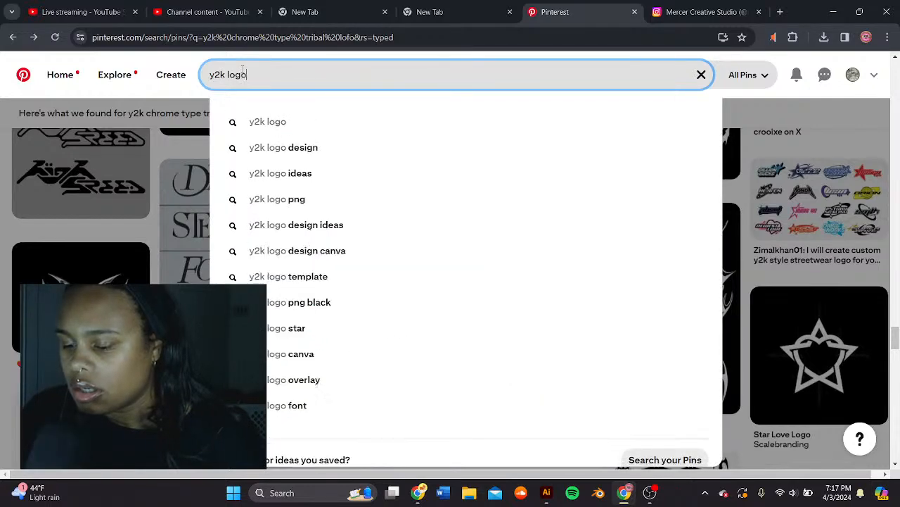
{"action": "key", "text": "Return"}
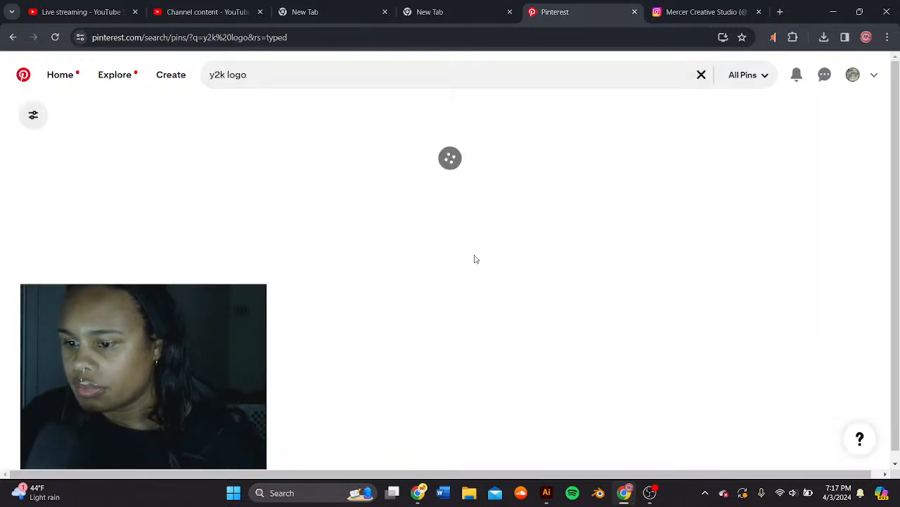
{"action": "scroll", "coordinate": [458, 259], "scroll_direction": "down", "scroll_amount": 8}
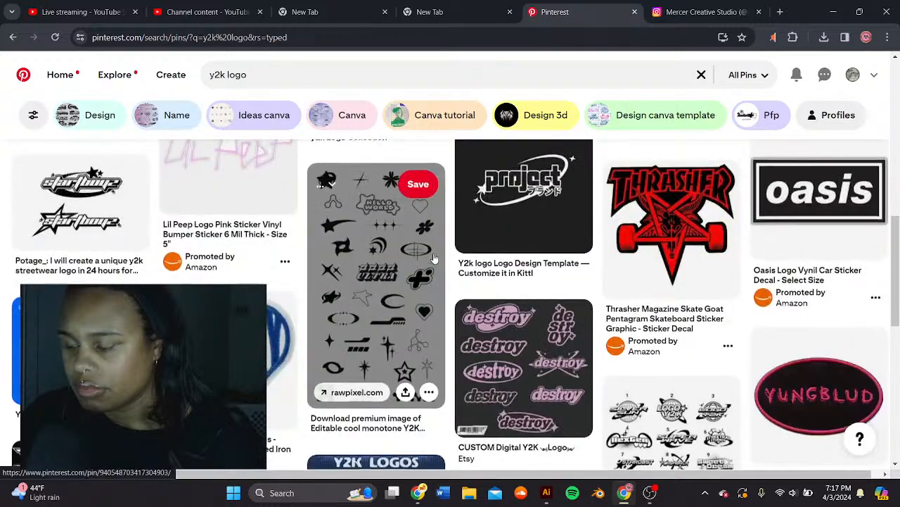
{"action": "scroll", "coordinate": [434, 259], "scroll_direction": "down", "scroll_amount": 3}
{"action": "scroll", "coordinate": [408, 246], "scroll_direction": "up", "scroll_amount": 8}
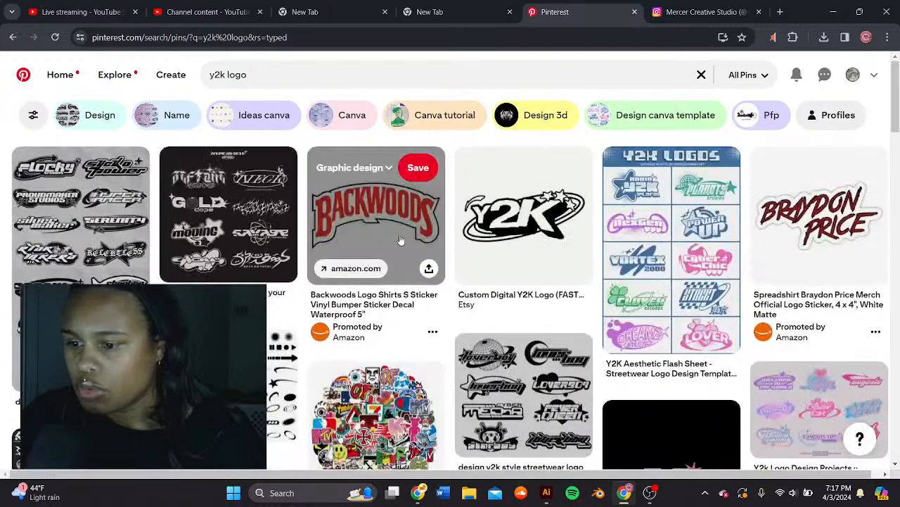
- View the Amazon page of the promoted Backwoods logo sticker and return to the Pinterest results
{"action": "left_click", "coordinate": [400, 240]}
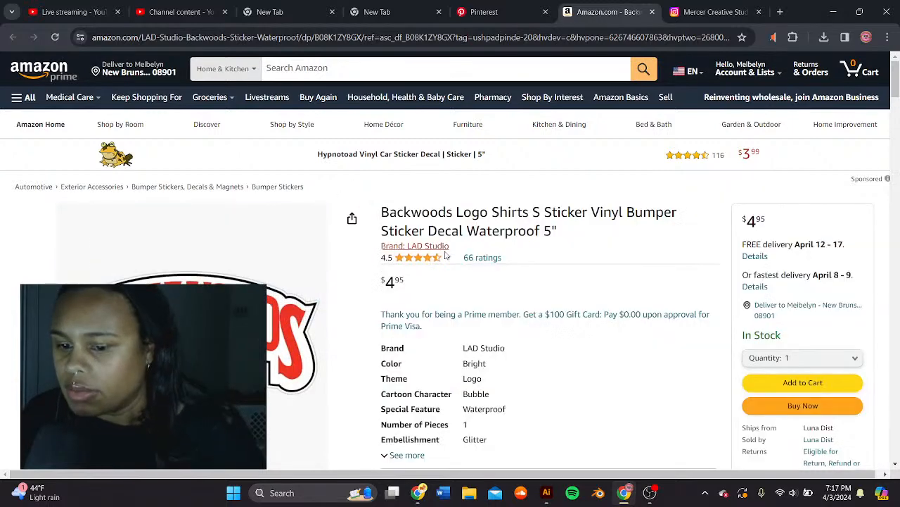
{"action": "scroll", "coordinate": [53, 51], "scroll_direction": "down", "scroll_amount": 2}
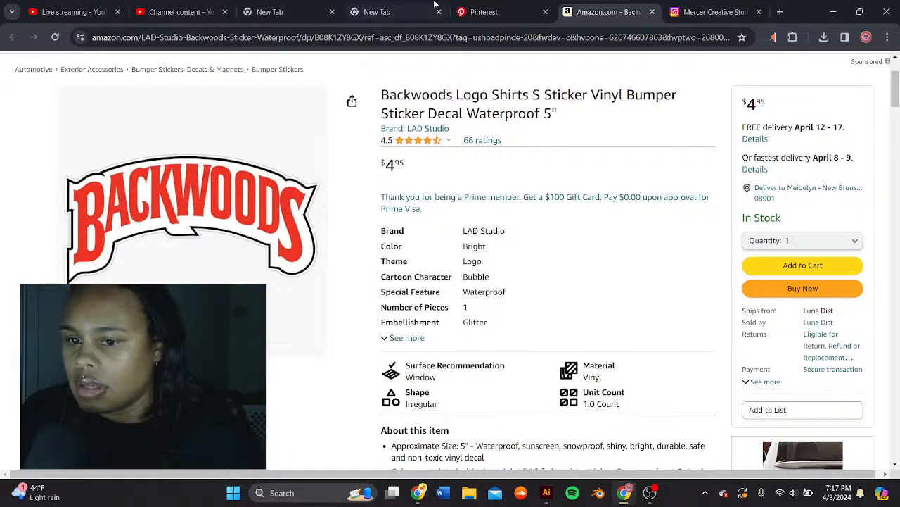
{"action": "left_click", "coordinate": [501, 12]}
- Browse the "y2k logo" results on Pinterest for more chrome, streetwear and tribal logo references
{"action": "scroll", "coordinate": [380, 197], "scroll_direction": "down", "scroll_amount": 4}
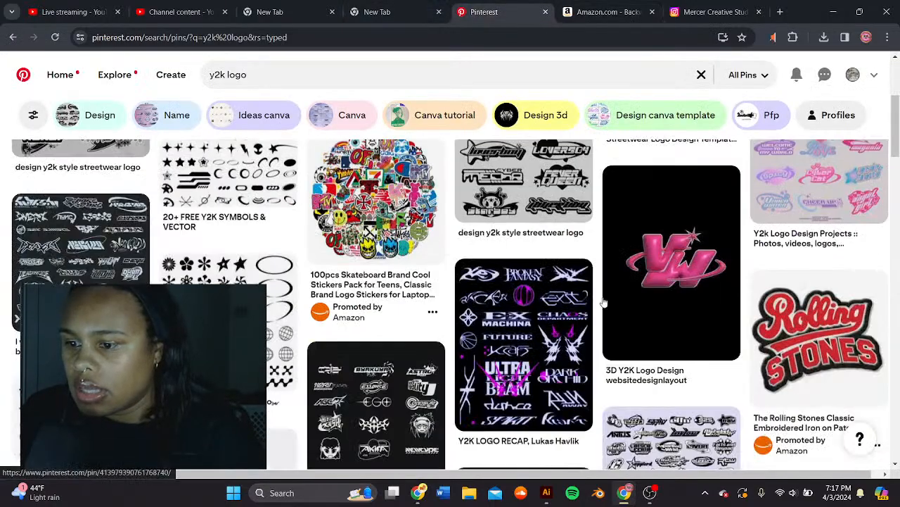
{"action": "scroll", "coordinate": [291, 241], "scroll_direction": "up", "scroll_amount": 4}
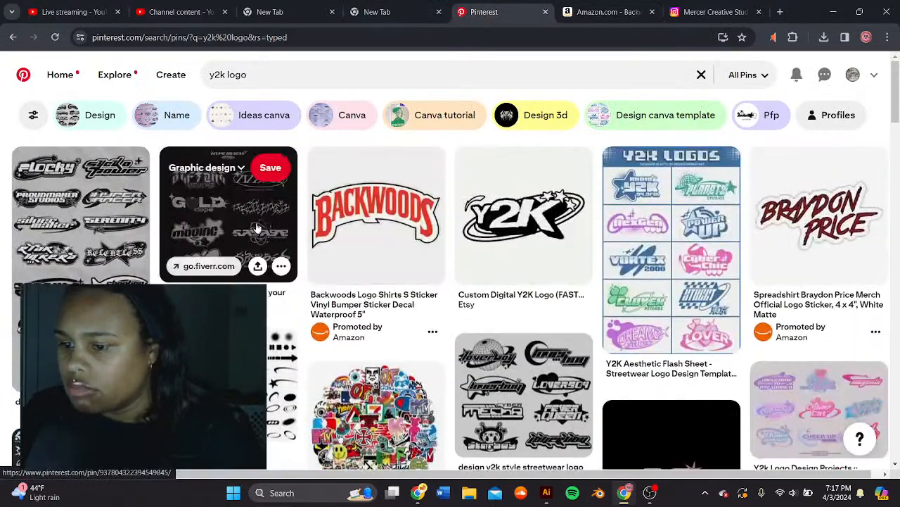
{"action": "scroll", "coordinate": [512, 299], "scroll_direction": "down", "scroll_amount": 3}
{"action": "scroll", "coordinate": [512, 299], "scroll_direction": "down", "scroll_amount": 9}
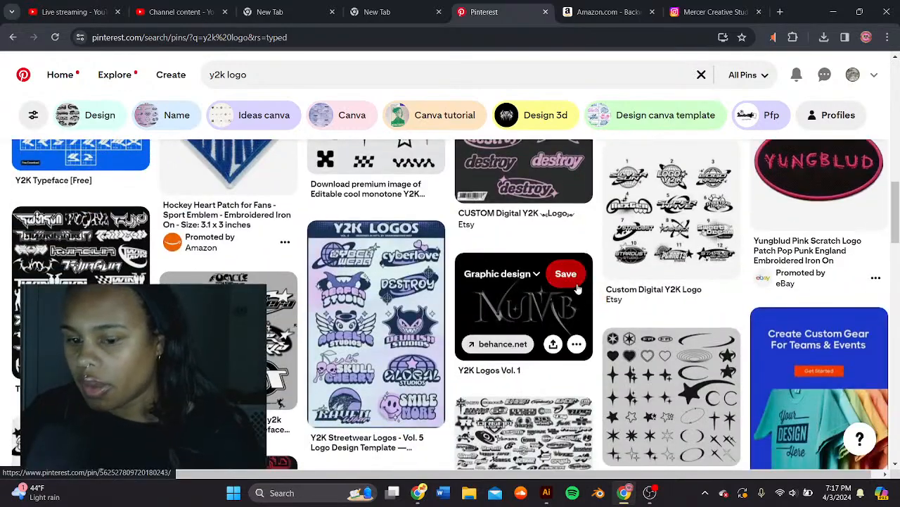
{"action": "scroll", "coordinate": [577, 289], "scroll_direction": "down", "scroll_amount": 9}
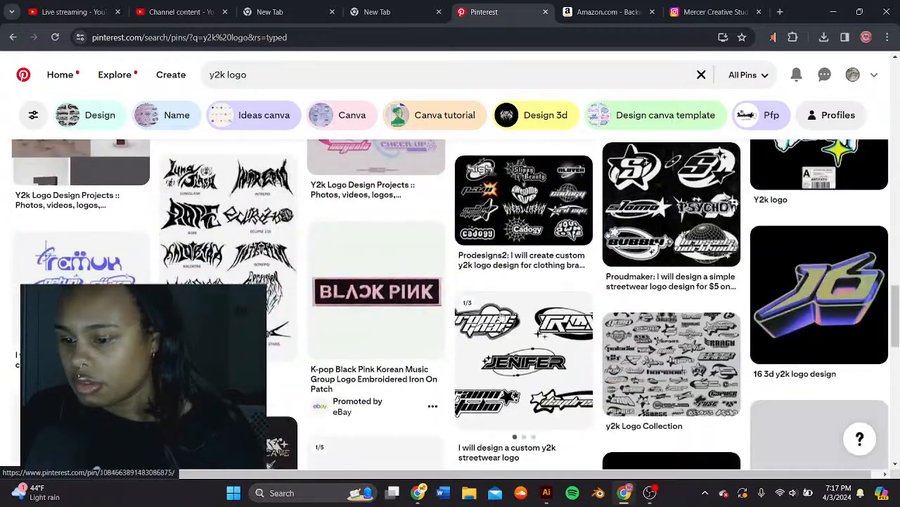
{"action": "scroll", "coordinate": [500, 315], "scroll_direction": "down", "scroll_amount": 10}
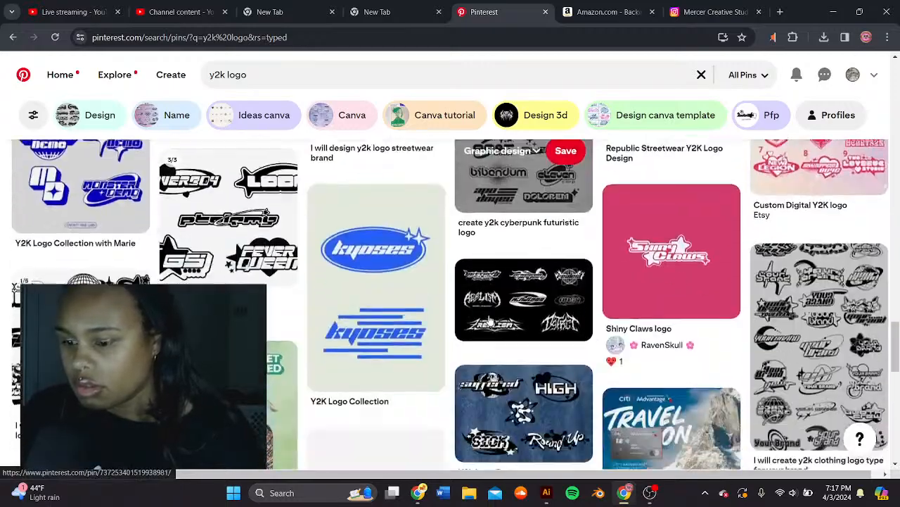
{"action": "scroll", "coordinate": [520, 299], "scroll_direction": "down", "scroll_amount": 10}
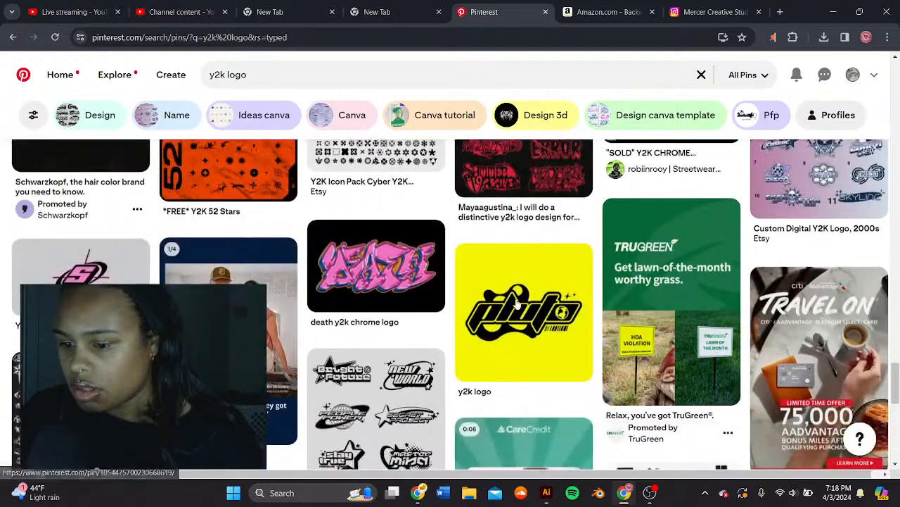
- Switch to Illustrator, move the tribal mark into the artboard's upper-left corner and the chrome lettering just outside that corner
{"action": "left_click", "coordinate": [546, 492]}
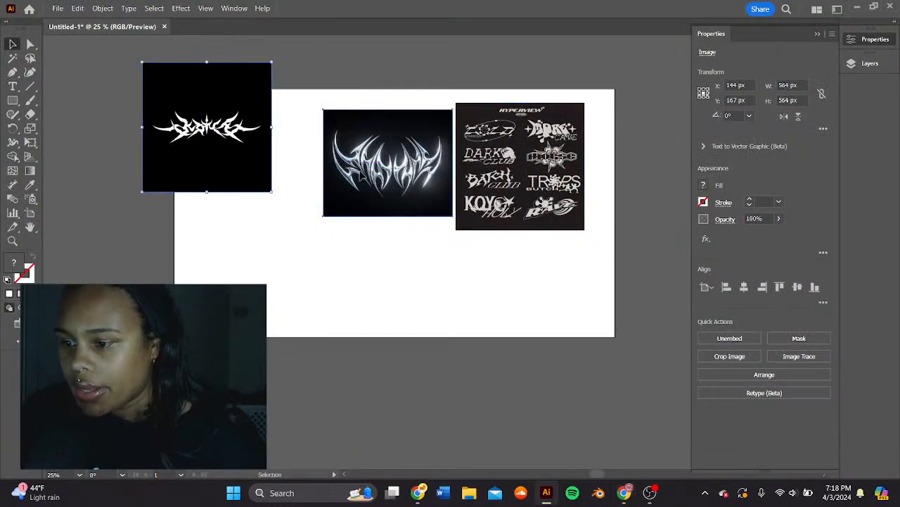
{"action": "left_click_drag", "start_coordinate": [224, 204], "coordinate": [226, 199]}
{"action": "left_click_drag", "start_coordinate": [324, 174], "coordinate": [142, 133]}
{"action": "left_click_drag", "start_coordinate": [142, 133], "coordinate": [194, 215]}
{"action": "left_click", "coordinate": [491, 281]}
- Duplicate the 1920 x 1080 px artboard together with its three reference images
{"action": "left_click", "coordinate": [775, 146]}
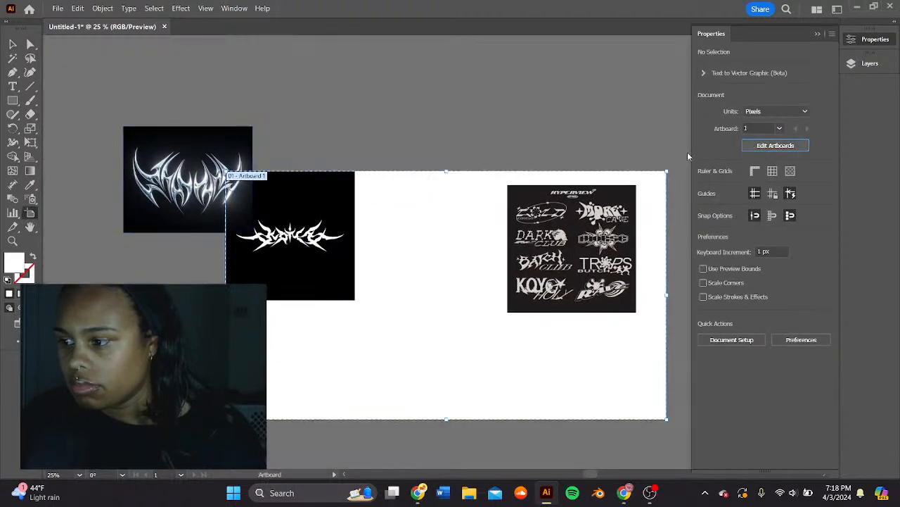
{"action": "key", "text": "ctrl+v"}
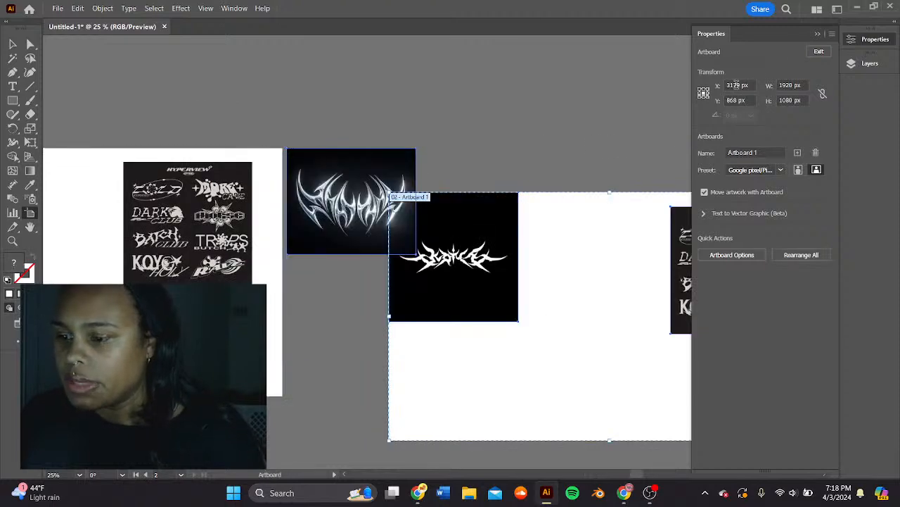
{"action": "left_click", "coordinate": [818, 52]}
- On the duplicate artboard, shift the references so the chrome lettering snaps into the upper-left corner, and place the Hyperview sheet beside the tribal mark
{"action": "left_click_drag", "start_coordinate": [268, 236], "coordinate": [110, 149]}
{"action": "key", "text": "f"}
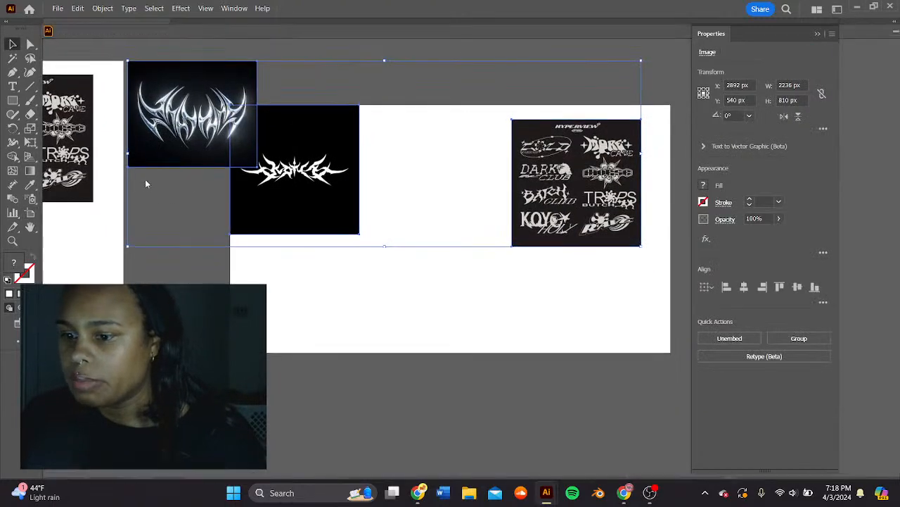
{"action": "left_click_drag", "start_coordinate": [230, 174], "coordinate": [333, 218]}
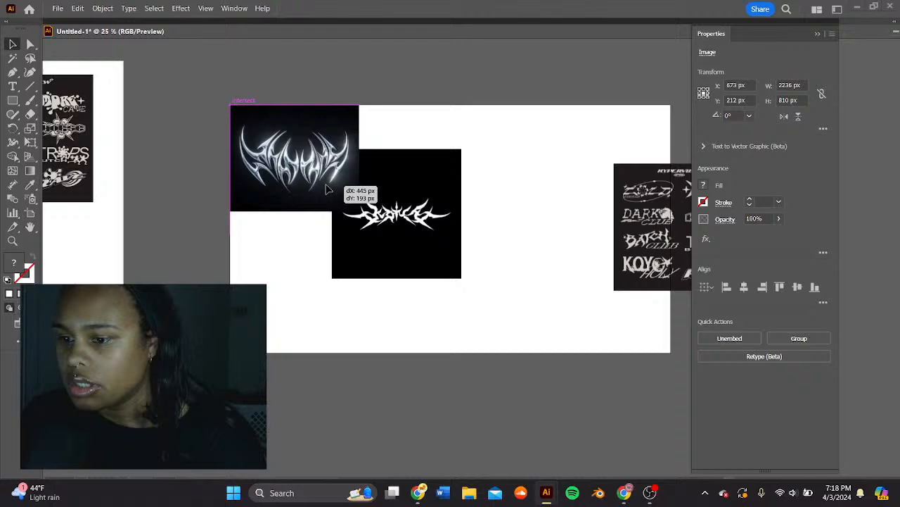
{"action": "left_click", "coordinate": [402, 102]}
{"action": "left_click_drag", "start_coordinate": [668, 241], "coordinate": [516, 191]}
- Delete the tribal mark, the chrome lettering and the Hyperview sheet from the original artboard
{"action": "left_click_drag", "start_coordinate": [200, 215], "coordinate": [405, 222]}
{"action": "left_click_drag", "start_coordinate": [93, 233], "coordinate": [294, 285]}
{"action": "left_click", "coordinate": [145, 260]}
{"action": "left_click", "coordinate": [199, 174]}
{"action": "key", "text": "Delete"}
{"action": "left_click", "coordinate": [88, 126]}
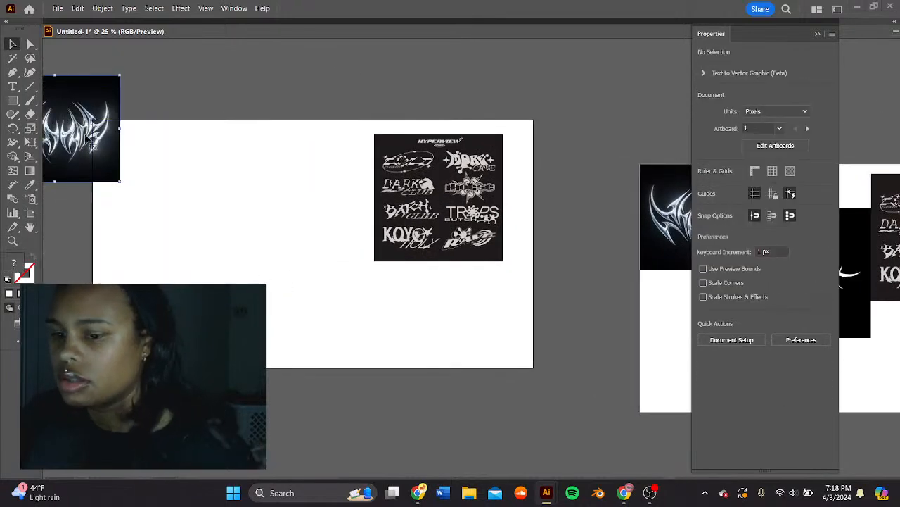
{"action": "key", "text": "Delete"}
{"action": "left_click_drag", "start_coordinate": [398, 222], "coordinate": [318, 228]}
{"action": "key", "text": "Delete"}
- Move the reference artboard directly above the empty one and line up their edges, at X 794 px, Y -405 px
{"action": "left_click", "coordinate": [756, 148]}
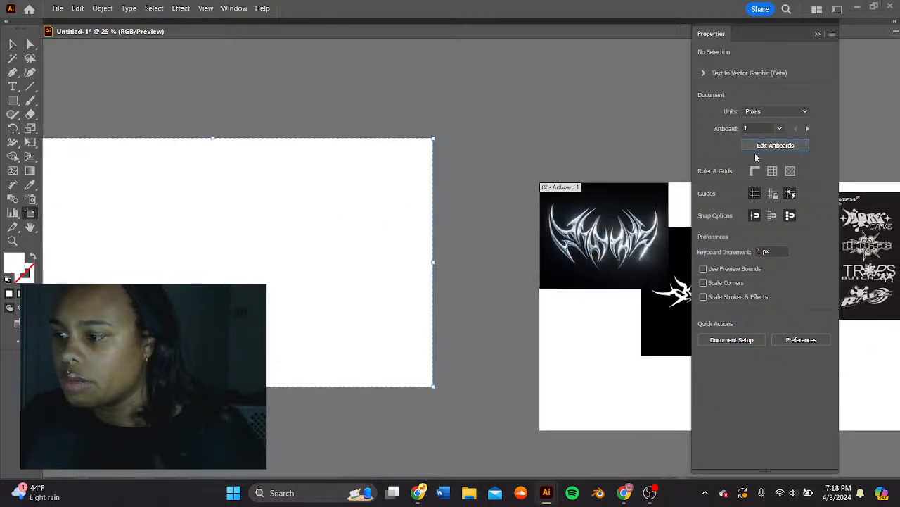
{"action": "left_click_drag", "start_coordinate": [587, 332], "coordinate": [233, 93]}
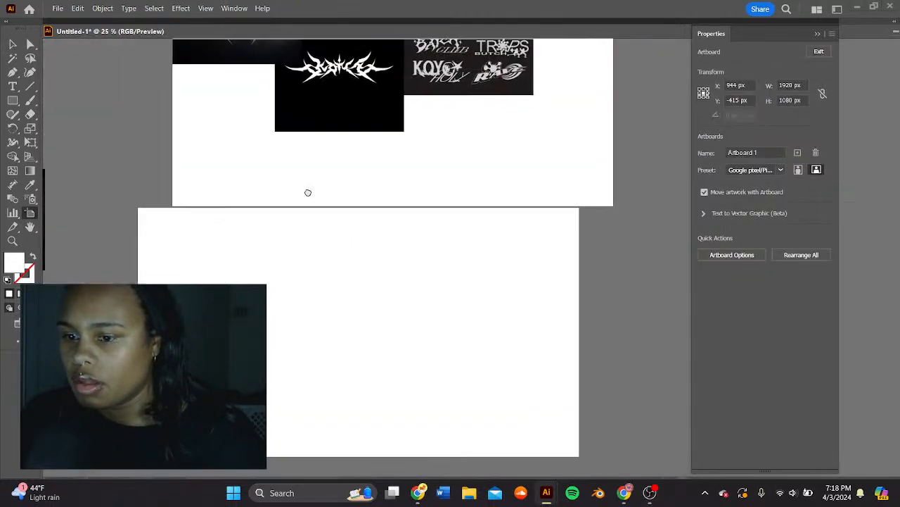
{"action": "key", "text": "ctrl+minus"}
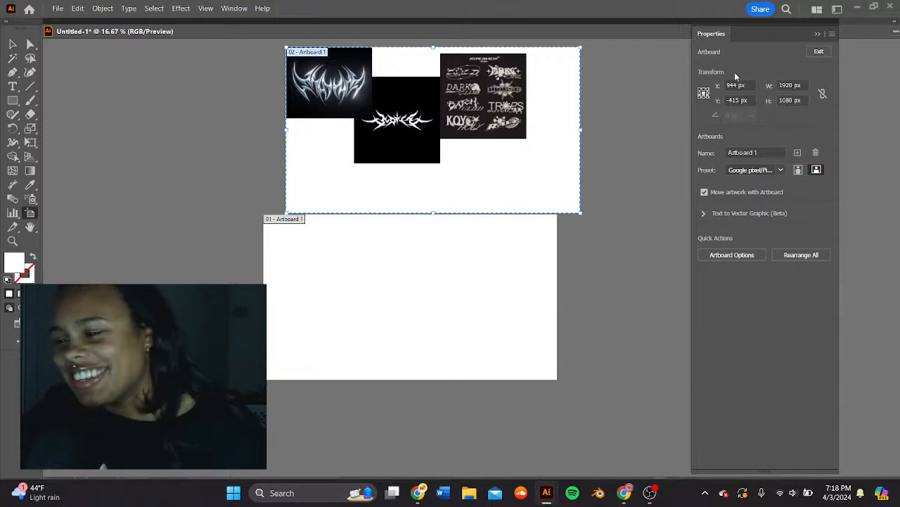
{"action": "left_click_drag", "start_coordinate": [542, 198], "coordinate": [519, 199]}
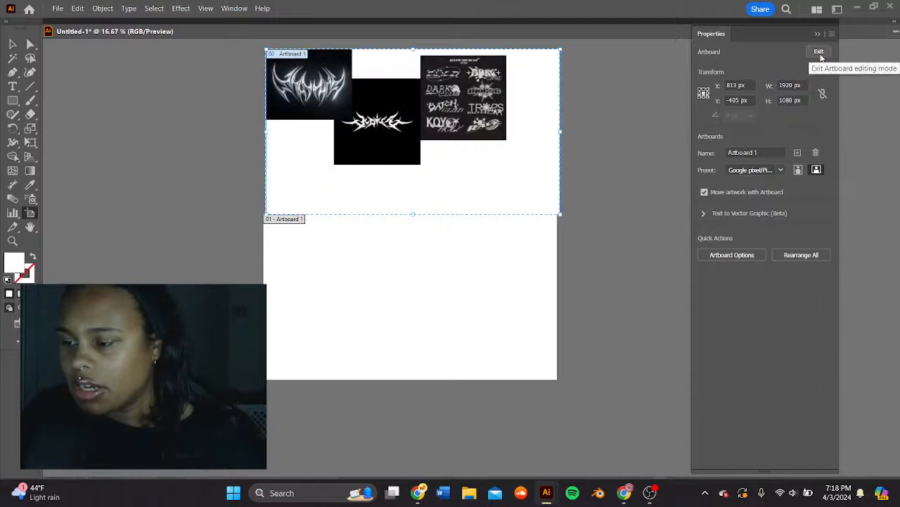
{"action": "left_click_drag", "start_coordinate": [549, 140], "coordinate": [537, 150]}
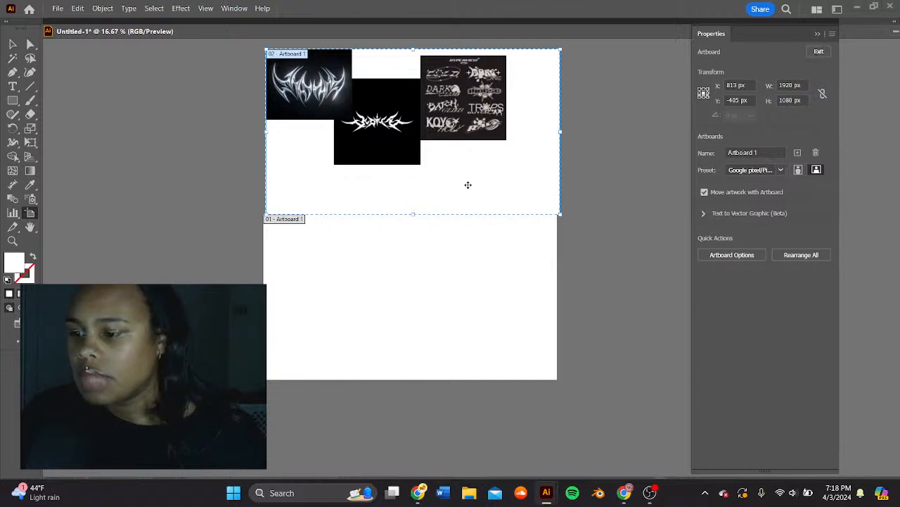
{"action": "left_click_drag", "start_coordinate": [468, 184], "coordinate": [494, 178]}
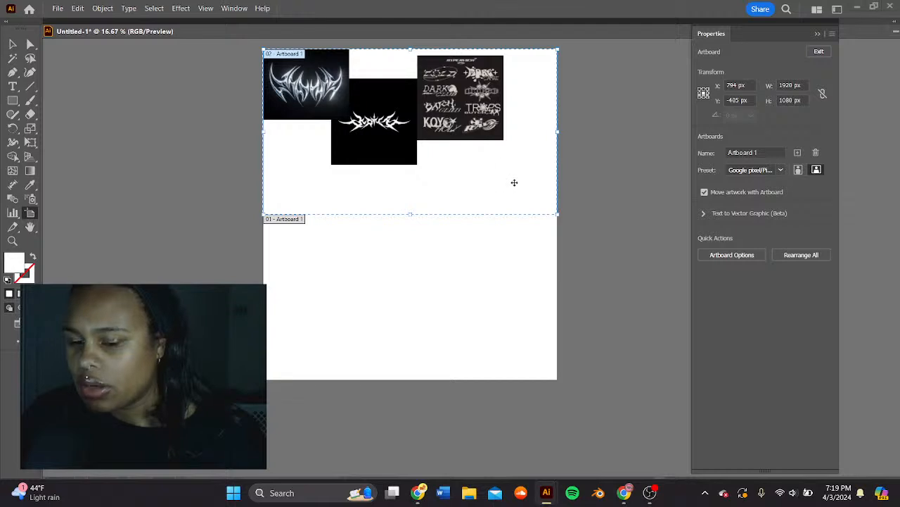
{"action": "left_click", "coordinate": [818, 52]}
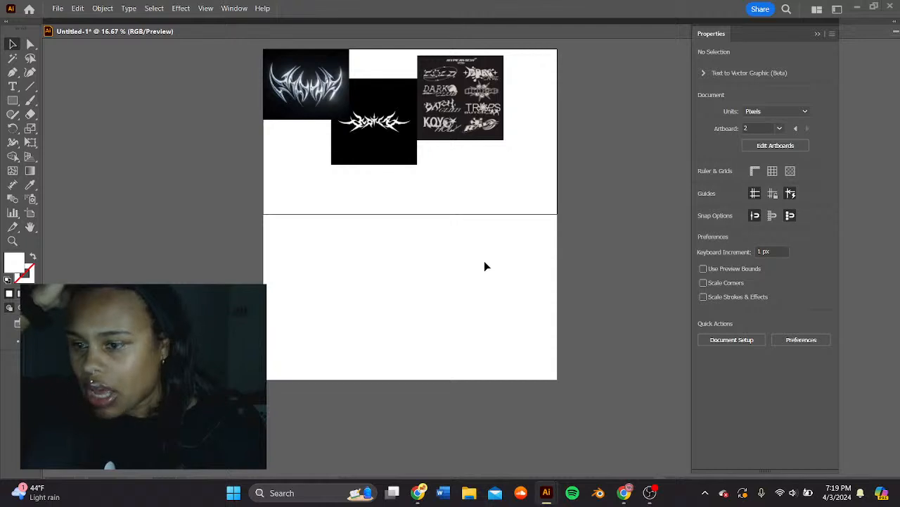
- Dock the document window, place the tribal mark under the chrome lettering at X 261 px, Y 708 px, and the Hyperview sheet beside the lettering
{"action": "double_click", "coordinate": [189, 24]}
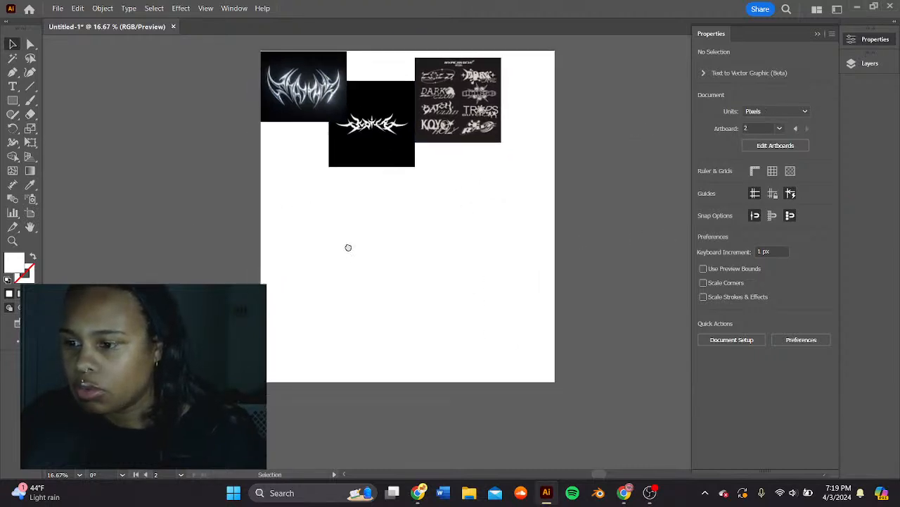
{"action": "left_click_drag", "start_coordinate": [314, 97], "coordinate": [316, 97]}
{"action": "left_click_drag", "start_coordinate": [391, 143], "coordinate": [324, 179]}
{"action": "left_click_drag", "start_coordinate": [457, 120], "coordinate": [395, 115]}
{"action": "left_click_drag", "start_coordinate": [321, 178], "coordinate": [316, 178]}
{"action": "left_click_drag", "start_coordinate": [351, 254], "coordinate": [380, 246]}
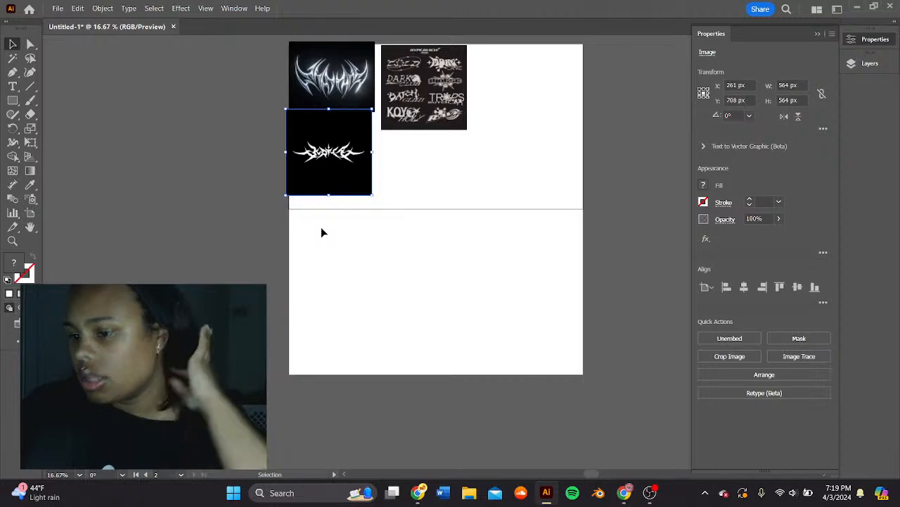
- Scale the tribal mark reference to 763 x 763 px below the chrome lettering
{"action": "left_click_drag", "start_coordinate": [342, 170], "coordinate": [368, 182]}
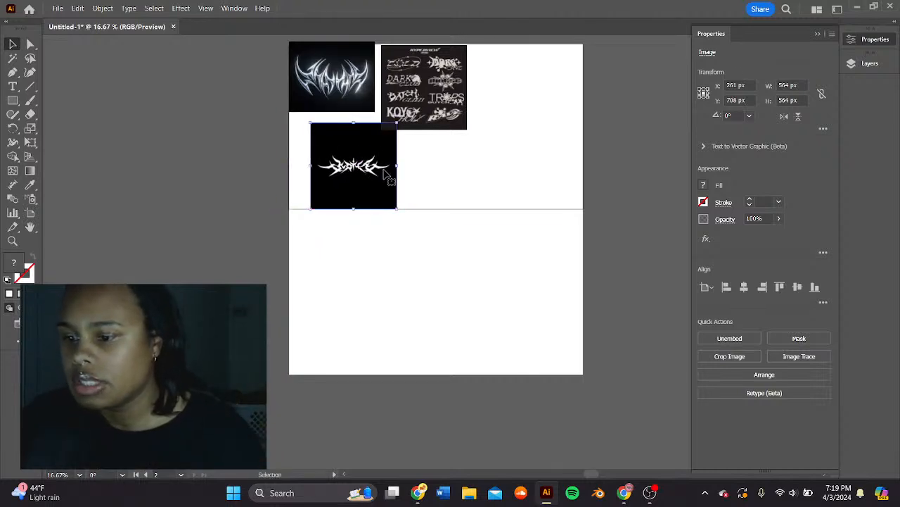
{"action": "left_click_drag", "start_coordinate": [396, 120], "coordinate": [663, 12]}
{"action": "left_click_drag", "start_coordinate": [522, 154], "coordinate": [525, 243]}
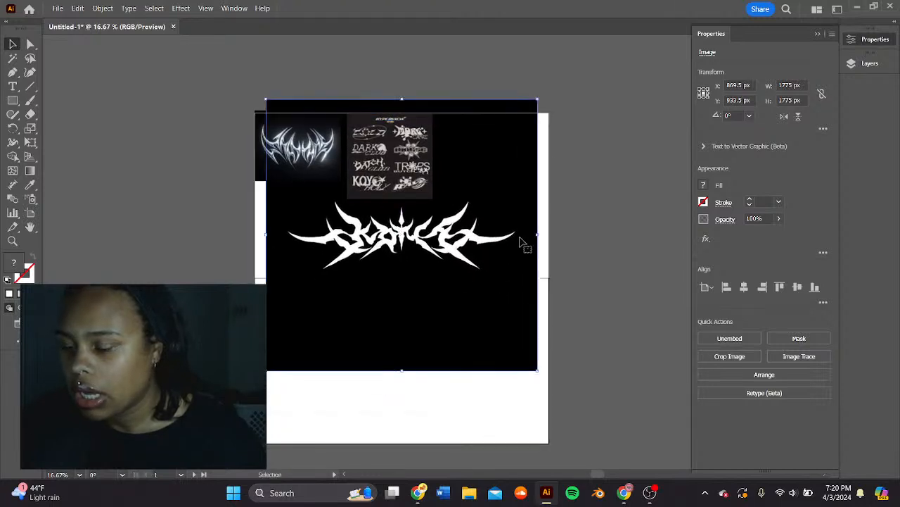
{"action": "left_click_drag", "start_coordinate": [538, 100], "coordinate": [383, 243]}
{"action": "left_click_drag", "start_coordinate": [341, 308], "coordinate": [333, 231]}
{"action": "left_click", "coordinate": [421, 236]}
- Scale the Hyperview sheet to about 965 x 951 px beside the other references, and move the tribal mark up to X 399.5 px, Y 569.5 px
{"action": "left_click", "coordinate": [425, 156]}
{"action": "left_click_drag", "start_coordinate": [433, 114], "coordinate": [603, 32]}
{"action": "left_click_drag", "start_coordinate": [489, 157], "coordinate": [433, 229]}
{"action": "scroll", "coordinate": [465, 298], "scroll_direction": "down", "scroll_amount": 1}
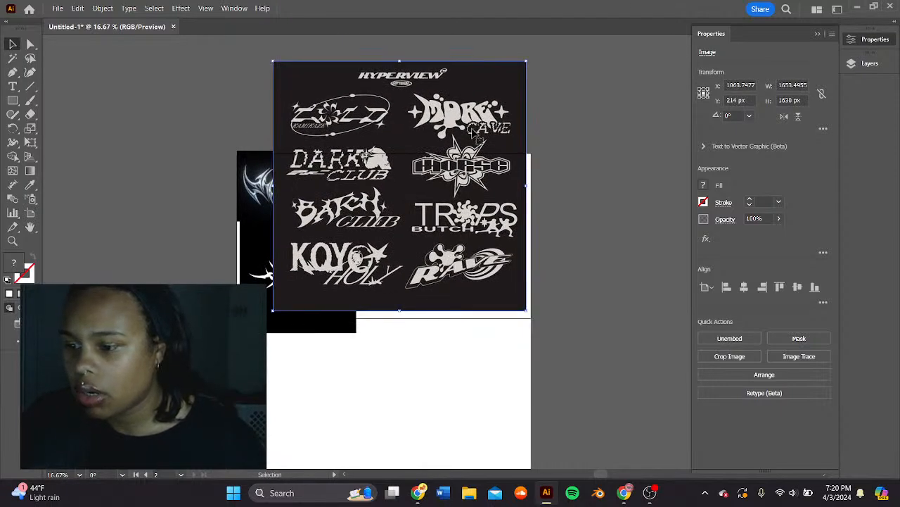
{"action": "left_click_drag", "start_coordinate": [528, 62], "coordinate": [446, 134]}
{"action": "left_click_drag", "start_coordinate": [401, 211], "coordinate": [484, 287]}
{"action": "scroll", "coordinate": [336, 224], "scroll_direction": "down", "scroll_amount": 1}
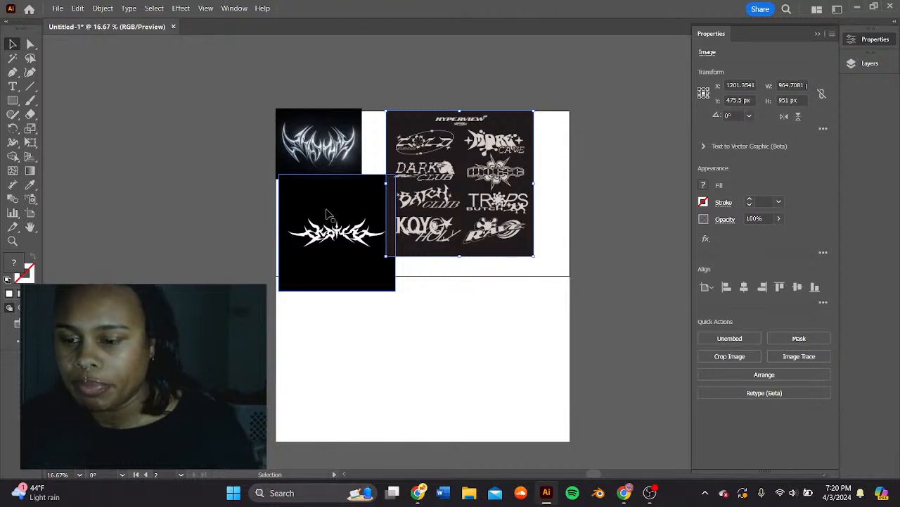
{"action": "left_click_drag", "start_coordinate": [363, 275], "coordinate": [338, 244]}
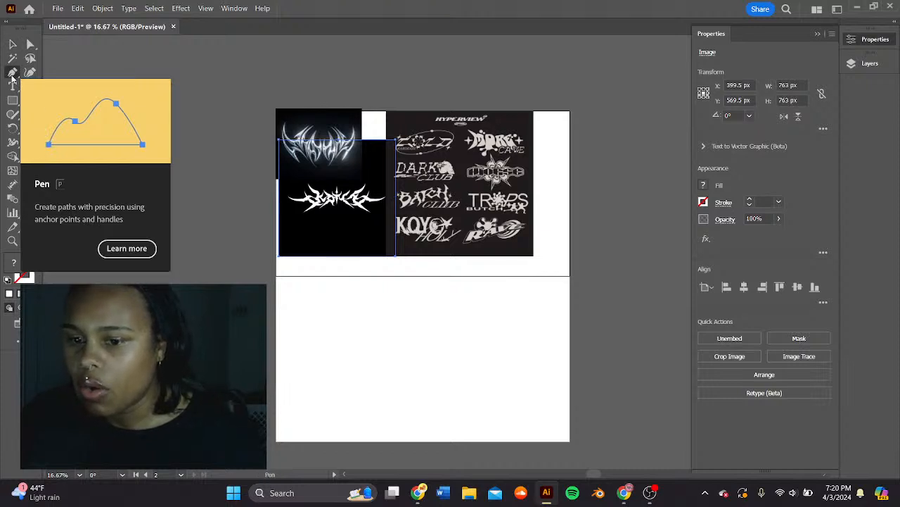
- Start an open Pen path of straight segments on the empty artboard, with no fill and a 4 pt black stroke
{"action": "left_click_drag", "start_coordinate": [362, 391], "coordinate": [257, 281]}
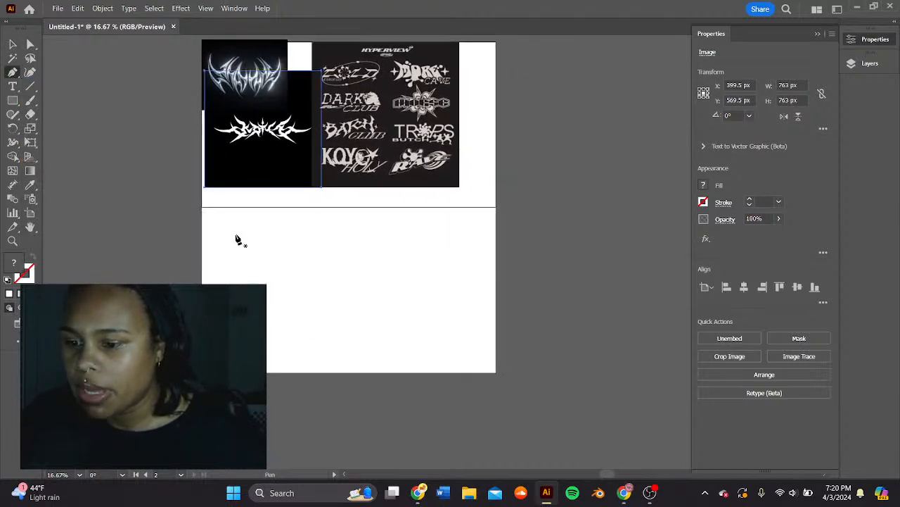
{"action": "left_click", "coordinate": [263, 272]}
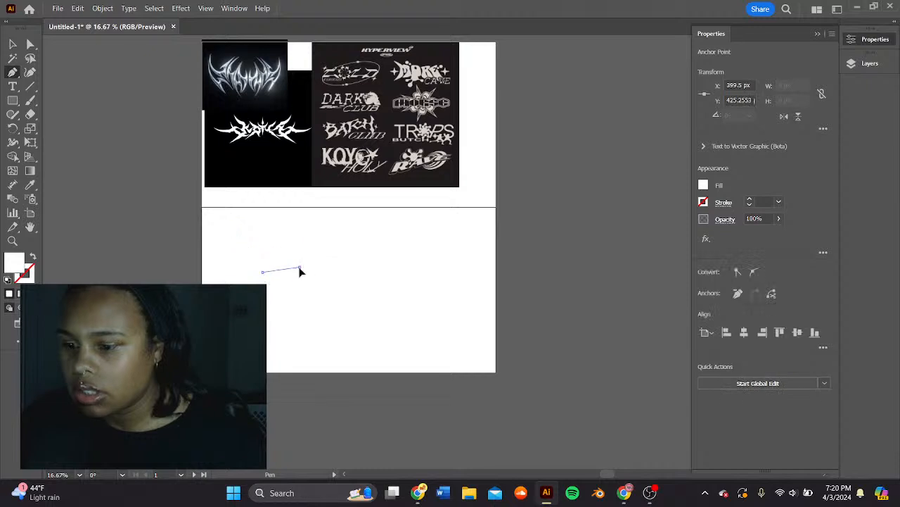
{"action": "left_click_drag", "start_coordinate": [300, 272], "coordinate": [749, 207]}
{"action": "left_click", "coordinate": [749, 201]}
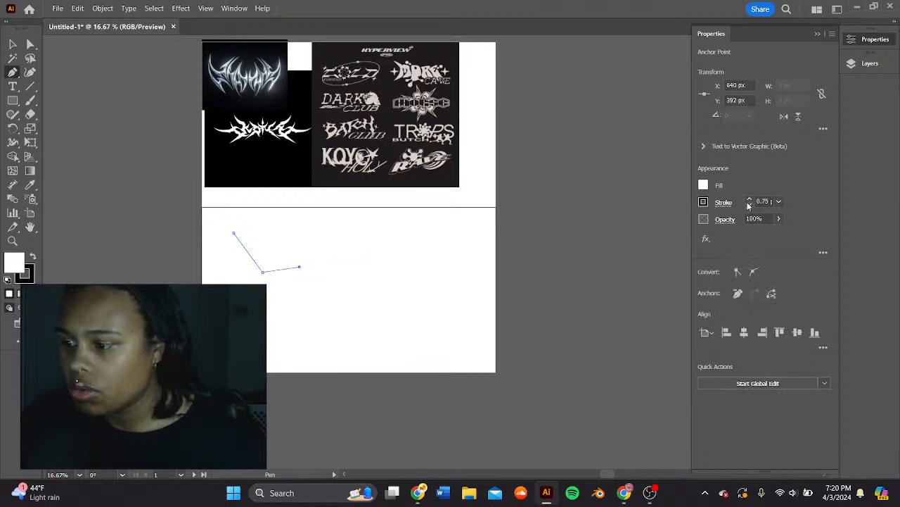
{"action": "left_click", "coordinate": [703, 185]}
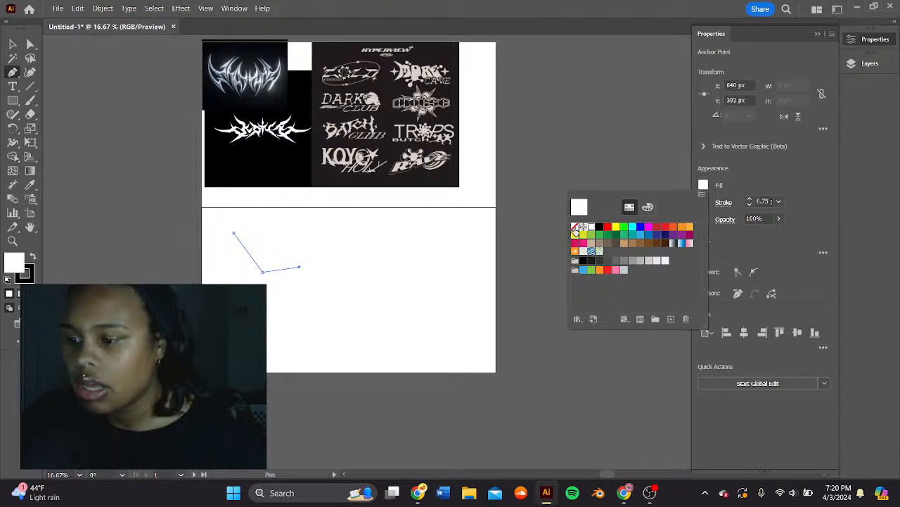
{"action": "left_click", "coordinate": [575, 228]}
{"action": "left_click", "coordinate": [627, 144]}
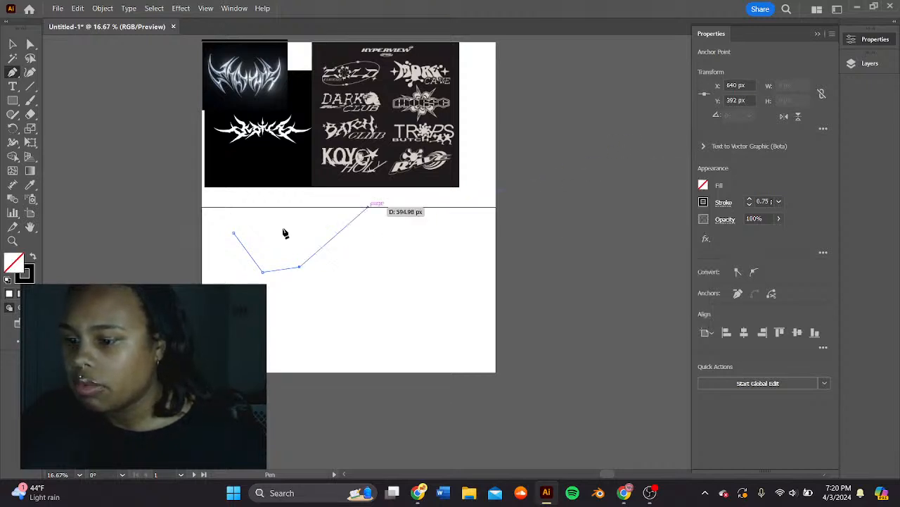
{"action": "left_click", "coordinate": [300, 291]}
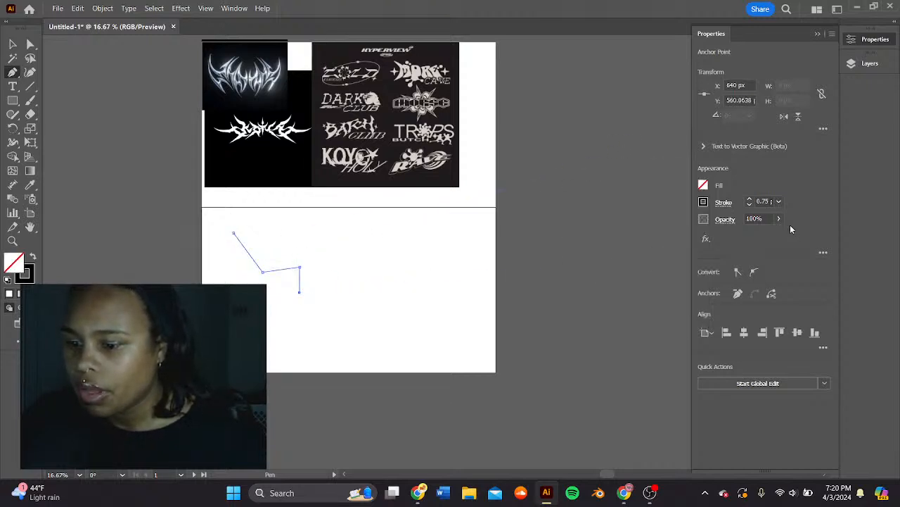
{"action": "left_click", "coordinate": [749, 201]}
{"action": "left_click", "coordinate": [749, 201]}
- Continue the Pen path with straight segments into a jagged, spiked logo outline across the artboard and close it at its starting anchor
{"action": "left_click", "coordinate": [350, 287]}
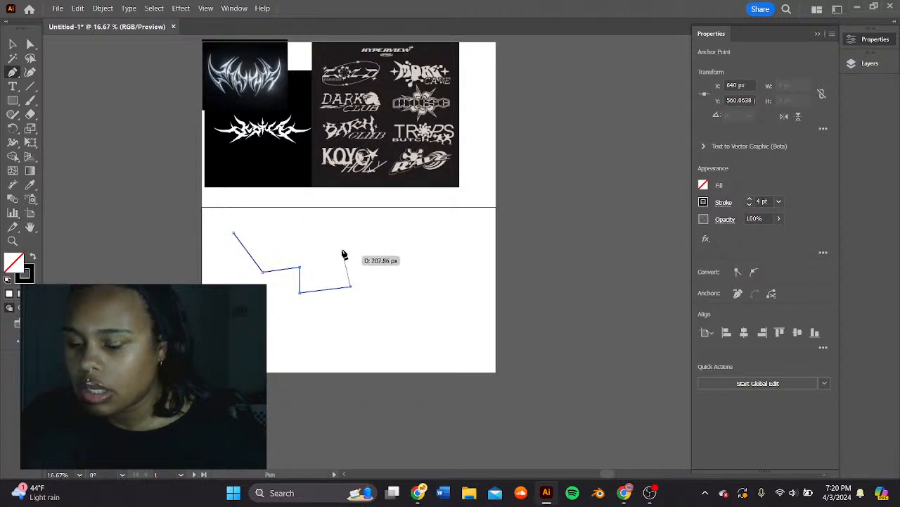
{"action": "left_click", "coordinate": [343, 245]}
{"action": "left_click", "coordinate": [393, 252]}
{"action": "left_click", "coordinate": [421, 311]}
{"action": "left_click", "coordinate": [354, 332]}
{"action": "left_click", "coordinate": [263, 336]}
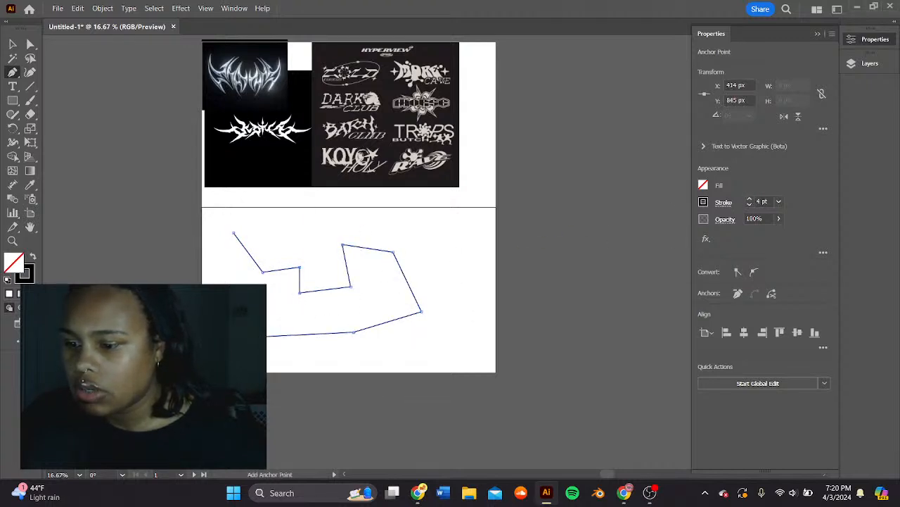
{"action": "left_click", "coordinate": [246, 371]}
{"action": "left_click", "coordinate": [308, 355]}
{"action": "left_click", "coordinate": [327, 354]}
{"action": "left_click", "coordinate": [359, 365]}
{"action": "left_click", "coordinate": [392, 345]}
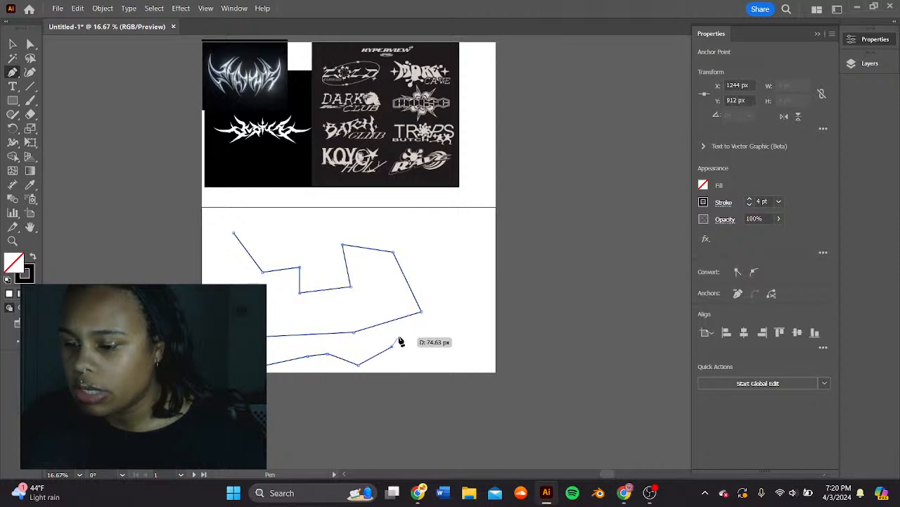
{"action": "left_click", "coordinate": [401, 335]}
{"action": "left_click", "coordinate": [419, 354]}
{"action": "left_click", "coordinate": [459, 332]}
{"action": "left_click", "coordinate": [436, 283]}
{"action": "left_click", "coordinate": [475, 263]}
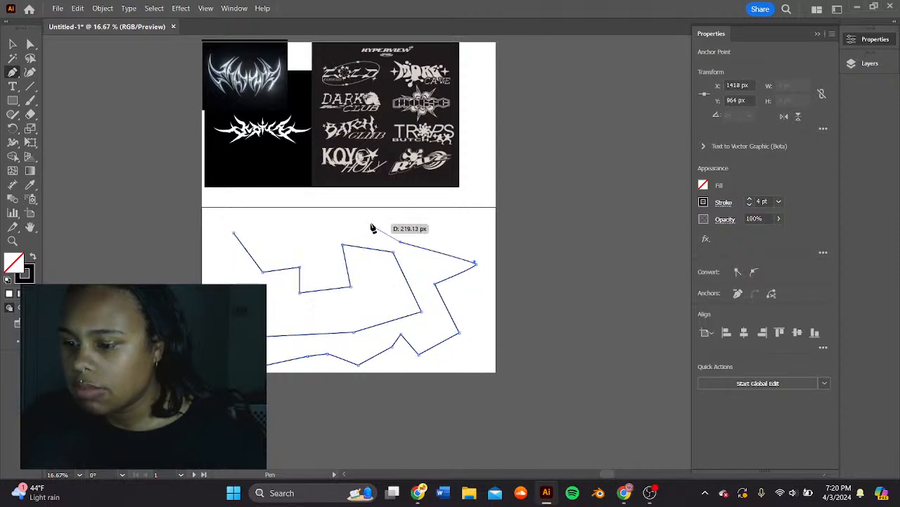
{"action": "left_click", "coordinate": [371, 222]}
{"action": "left_click", "coordinate": [327, 225]}
{"action": "left_click", "coordinate": [322, 257]}
{"action": "left_click", "coordinate": [278, 226]}
{"action": "left_click", "coordinate": [354, 207]}
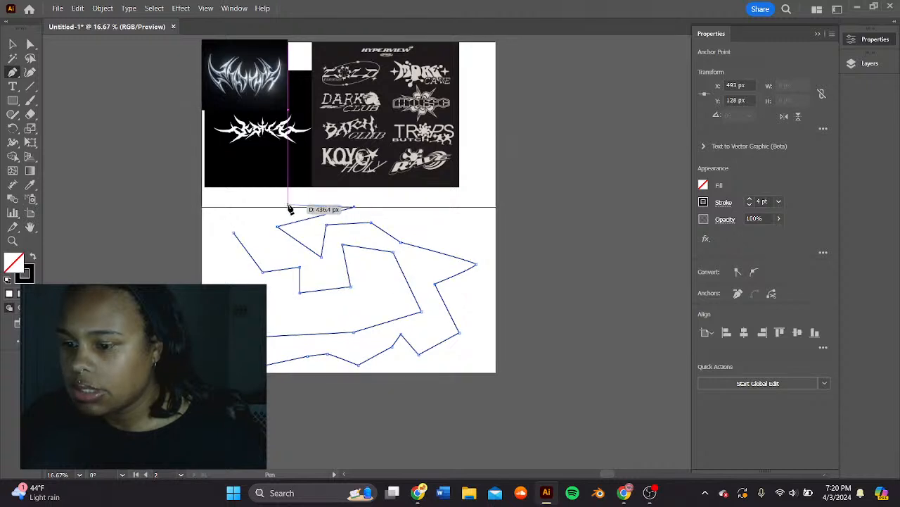
{"action": "left_click", "coordinate": [288, 205]}
{"action": "left_click", "coordinate": [200, 216]}
{"action": "left_click", "coordinate": [215, 251]}
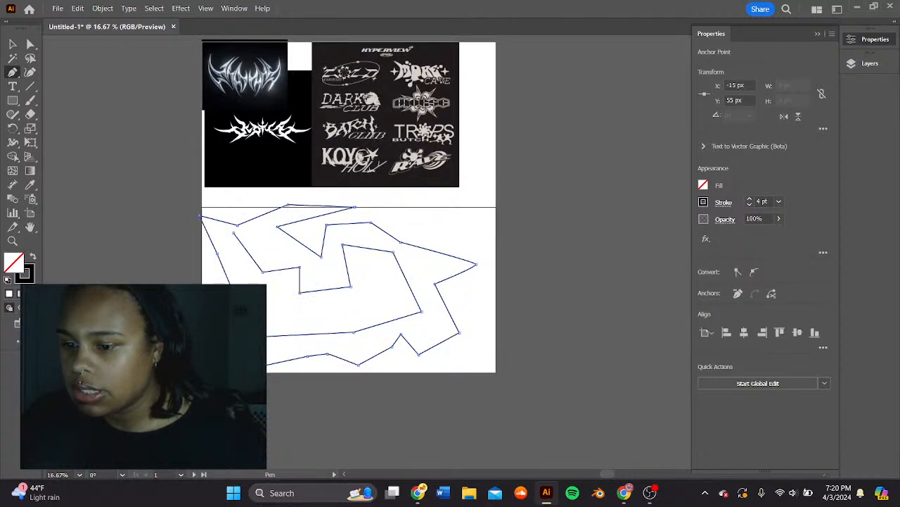
{"action": "left_click", "coordinate": [249, 293]}
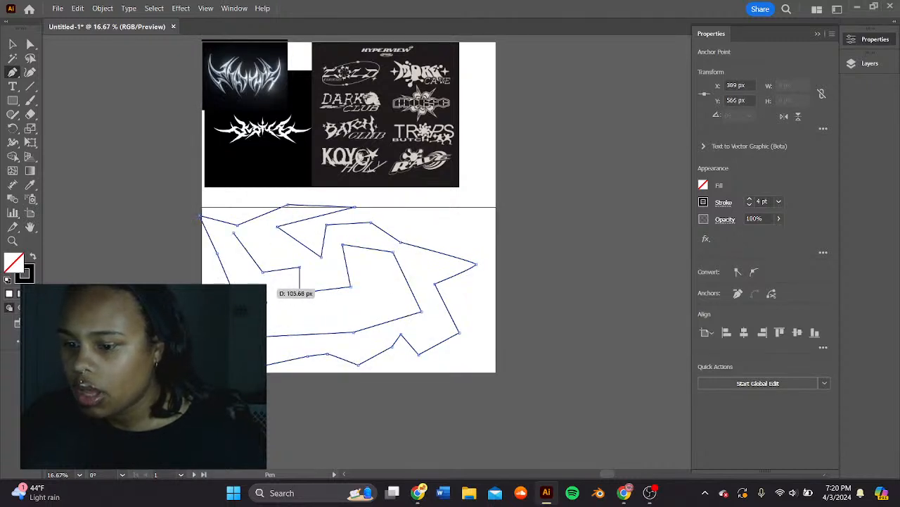
{"action": "left_click", "coordinate": [241, 278]}
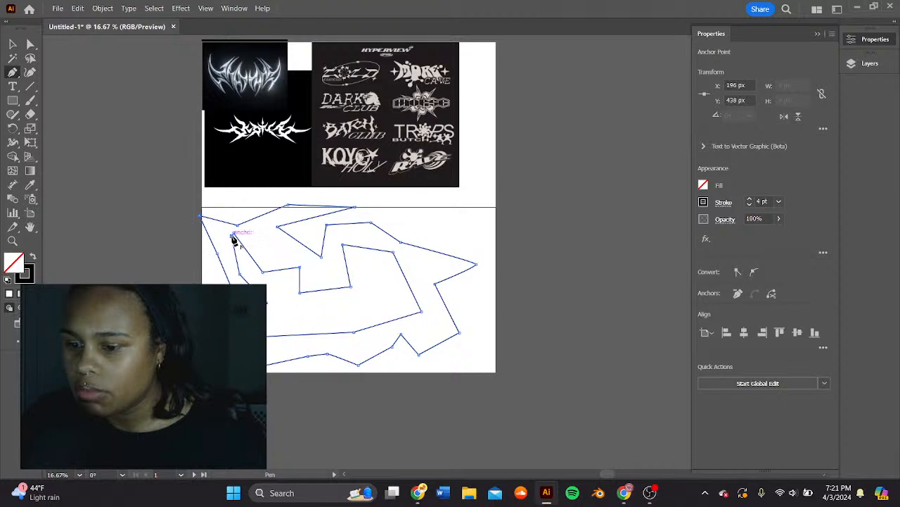
{"action": "left_click", "coordinate": [240, 246]}
- Fill the closed jagged outline with blue
{"action": "key", "text": "v"}
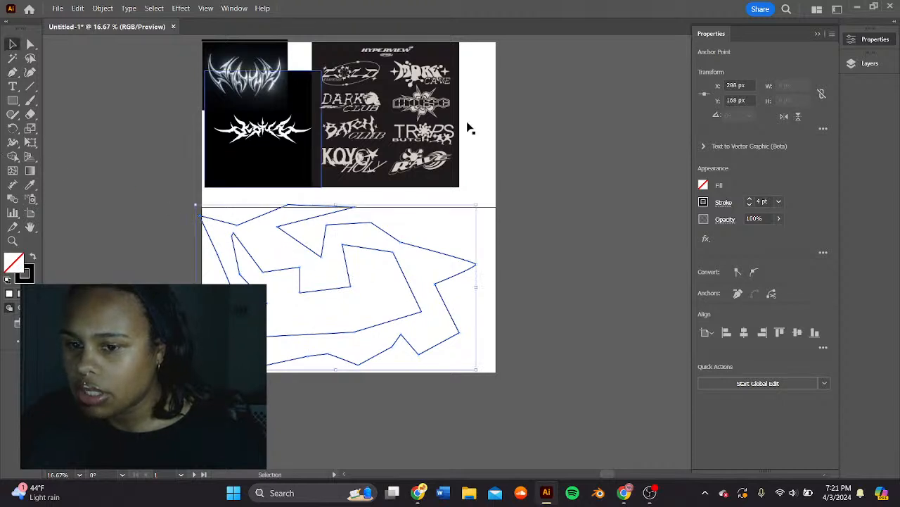
{"action": "left_click", "coordinate": [703, 186]}
{"action": "left_click", "coordinate": [640, 229]}
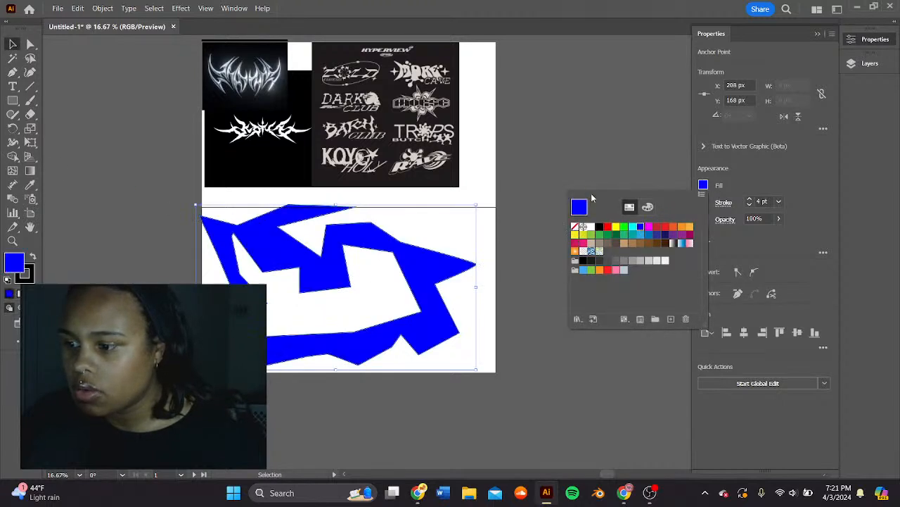
- Shift the blue jagged shape around the artboard, and delete it
{"action": "mouse_move", "coordinate": [334, 290]}
{"action": "left_mouse_down"}
{"action": "mouse_move", "coordinate": [350, 292]}
{"action": "mouse_move", "coordinate": [342, 289]}
{"action": "left_mouse_up"}
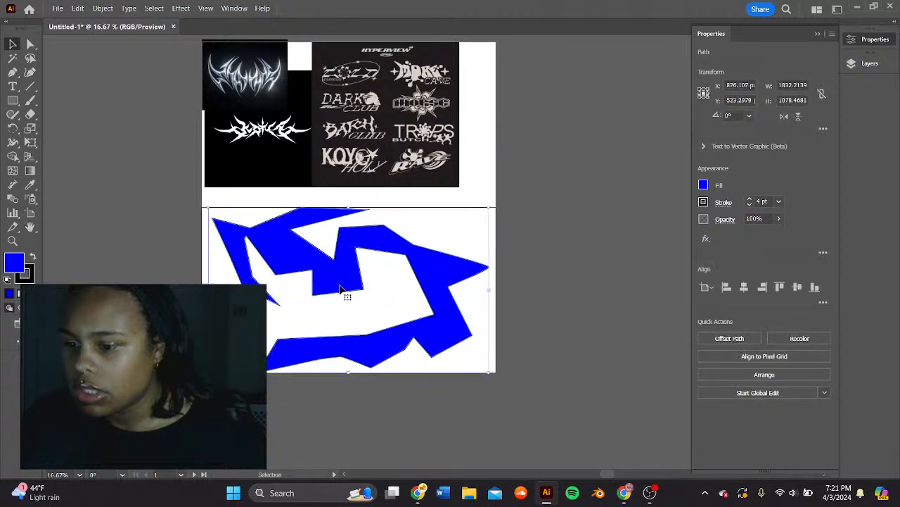
{"action": "left_click_drag", "start_coordinate": [245, 238], "coordinate": [233, 232]}
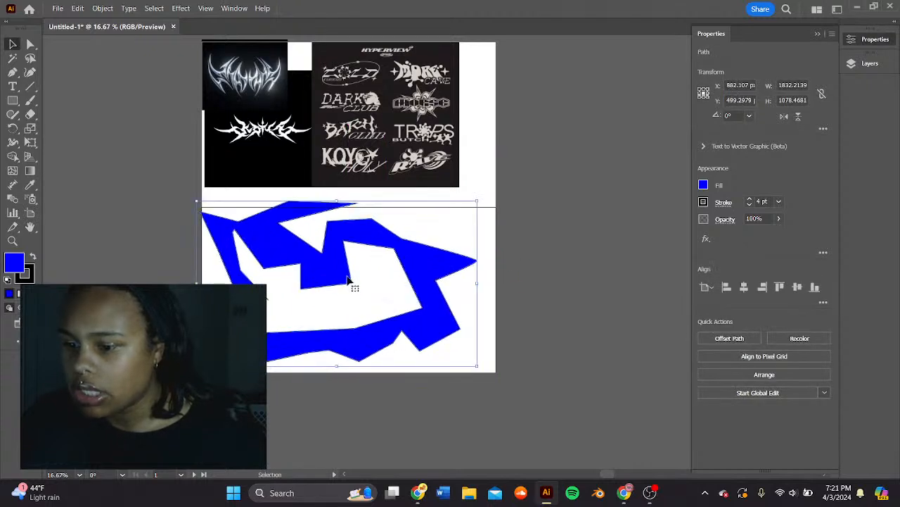
{"action": "key", "text": "Delete"}
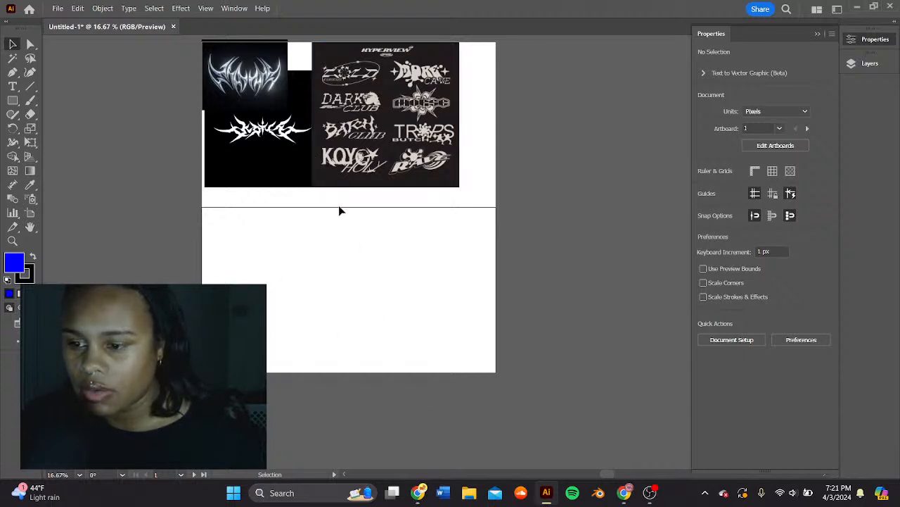
- Lower the tribal mark reference flush with the artboard's left edge, and move the Hyperview sheet to X 1442.35 px, Y 475.5 px at the right edge
{"action": "left_click_drag", "start_coordinate": [340, 209], "coordinate": [344, 232]}
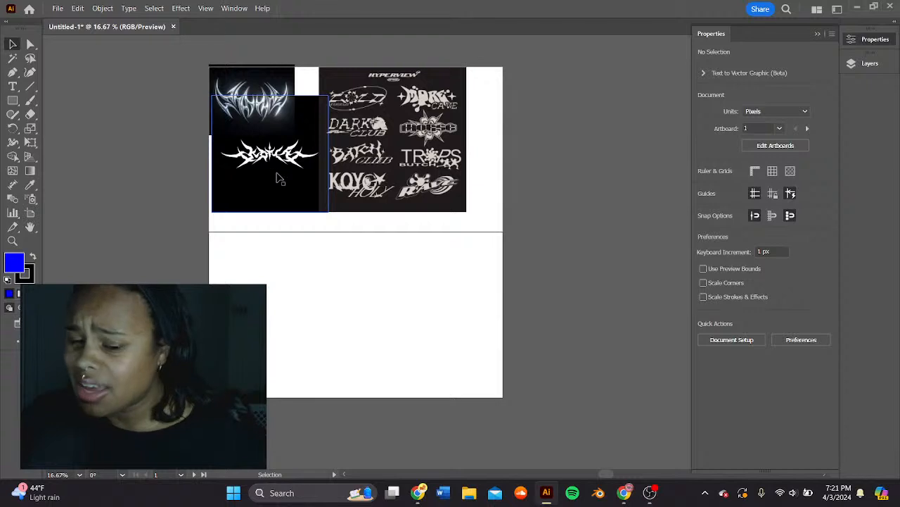
{"action": "left_click_drag", "start_coordinate": [278, 162], "coordinate": [268, 179]}
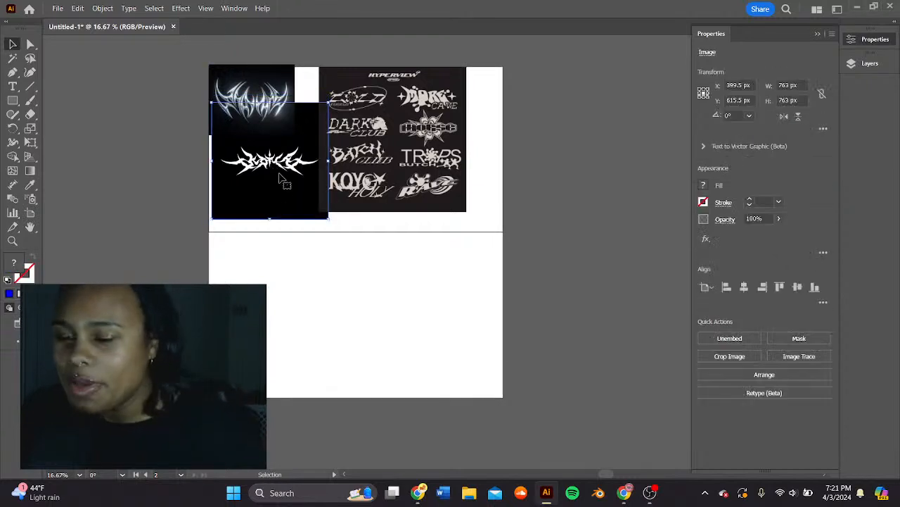
{"action": "left_click_drag", "start_coordinate": [282, 182], "coordinate": [279, 196]}
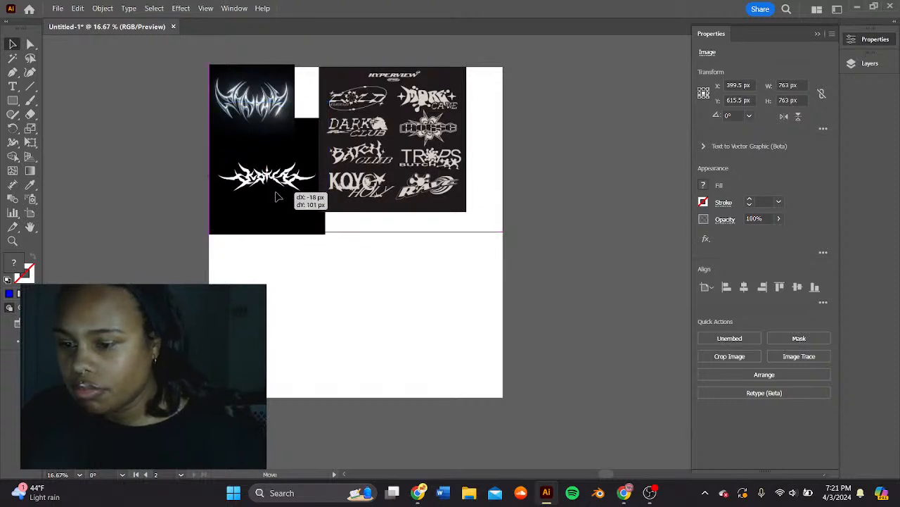
{"action": "left_click", "coordinate": [396, 122]}
{"action": "left_click_drag", "start_coordinate": [397, 123], "coordinate": [436, 176]}
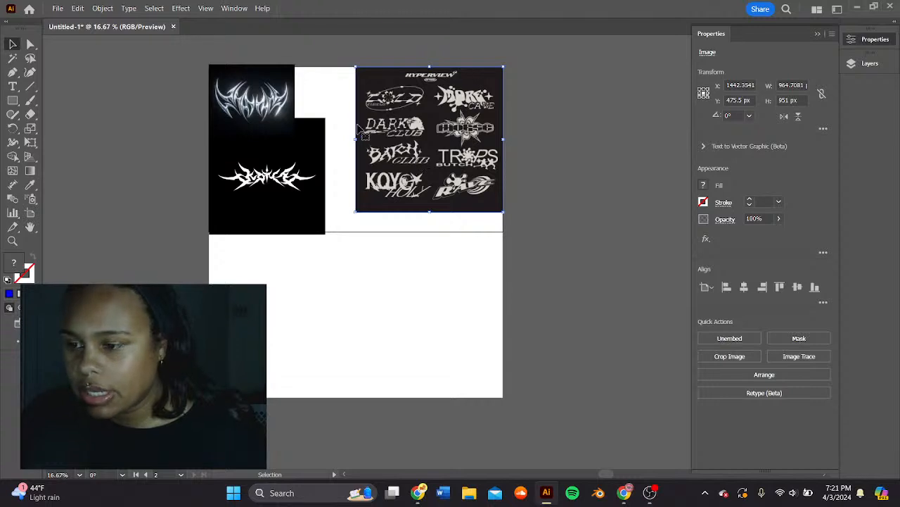
- Stretch the Hyperview sheet's width to about 1361 px toward the tribal mark, and position the chrome lettering at X 282 px, Y 232 px
{"action": "left_click_drag", "start_coordinate": [357, 138], "coordinate": [289, 114]}
{"action": "left_click_drag", "start_coordinate": [245, 88], "coordinate": [246, 91]}
{"action": "left_click", "coordinate": [287, 54]}
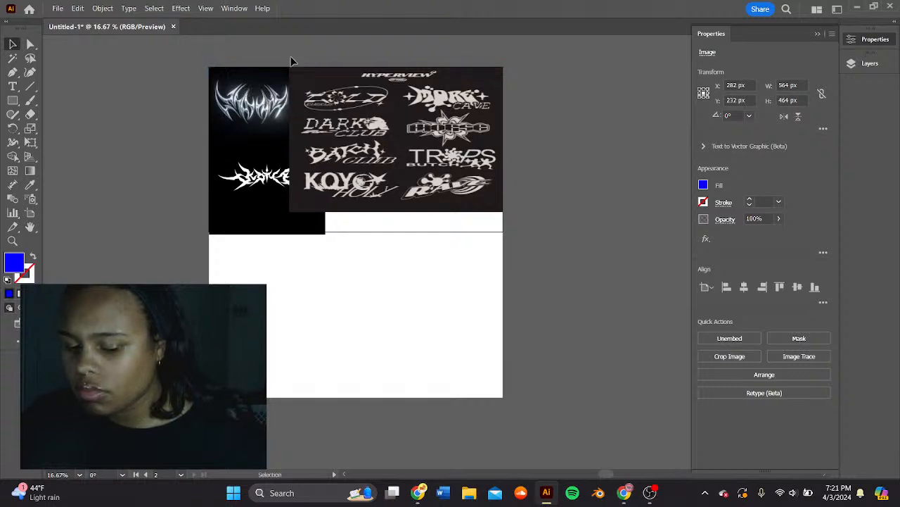
{"action": "left_click", "coordinate": [380, 135]}
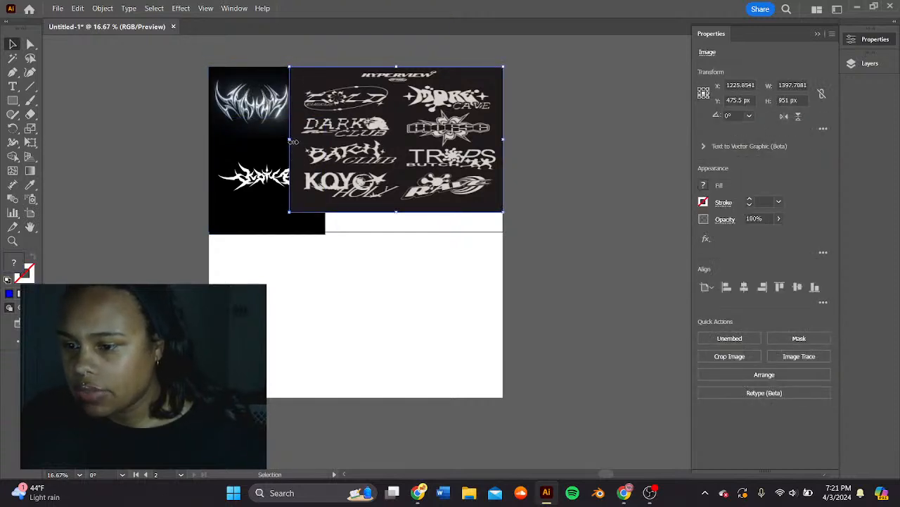
{"action": "mouse_move", "coordinate": [289, 139]}
{"action": "left_mouse_down"}
{"action": "mouse_move", "coordinate": [309, 135]}
{"action": "mouse_move", "coordinate": [295, 142]}
{"action": "left_mouse_up"}
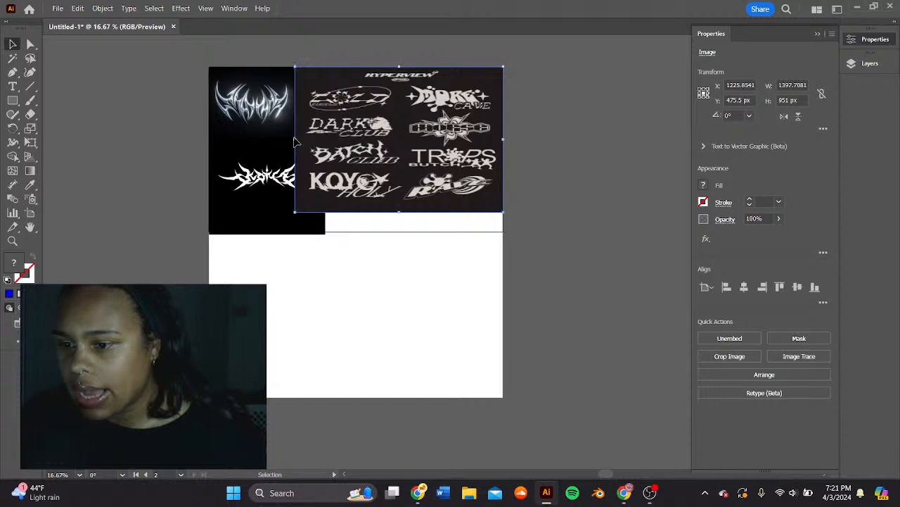
{"action": "left_click", "coordinate": [187, 121]}
{"action": "left_click", "coordinate": [335, 117]}
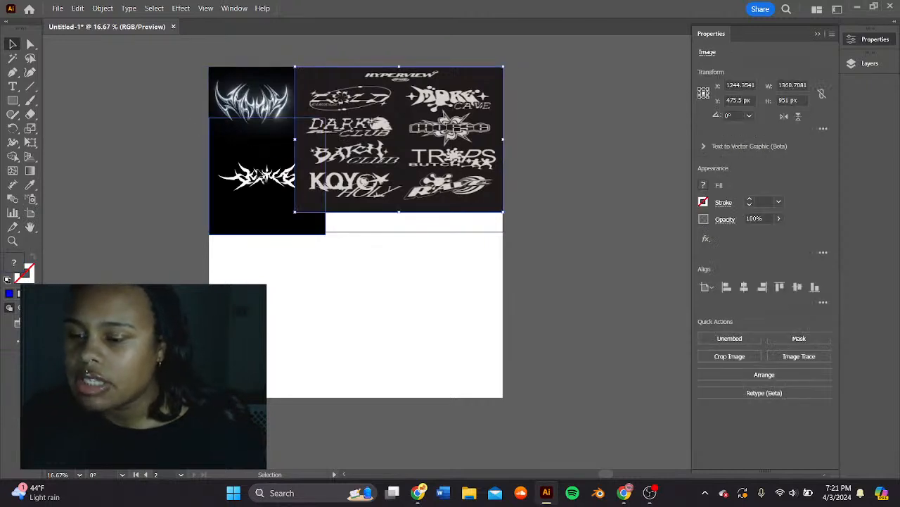
- Draw a closed diagonal blade shape about 790 x 554 px with the Pen tool on the empty artboard, with blue fill and no stroke
{"action": "left_click", "coordinate": [12, 73]}
{"action": "left_click", "coordinate": [236, 249]}
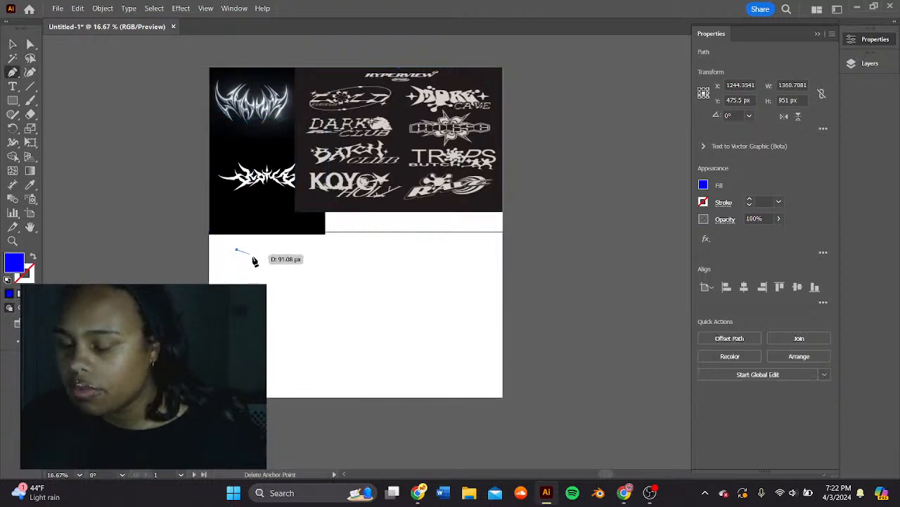
{"action": "left_click", "coordinate": [303, 289]}
{"action": "left_click", "coordinate": [336, 308]}
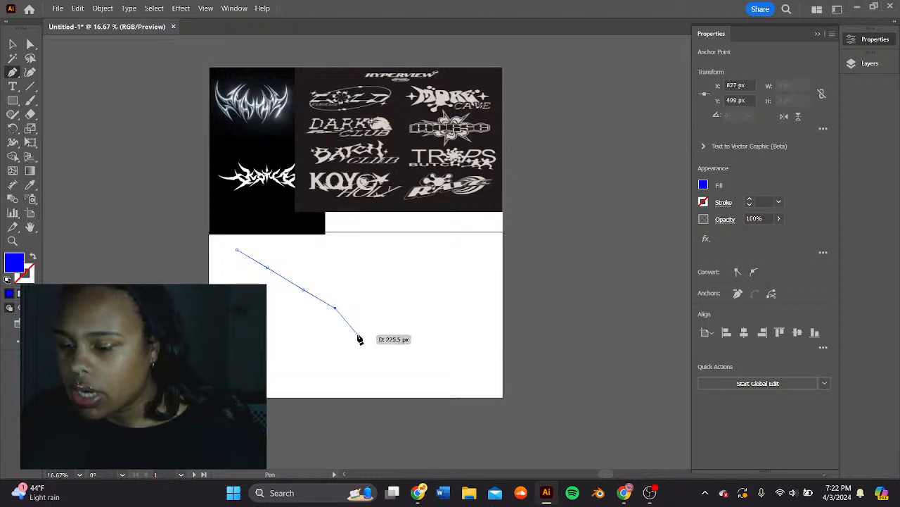
{"action": "left_click_drag", "start_coordinate": [362, 337], "coordinate": [323, 326]}
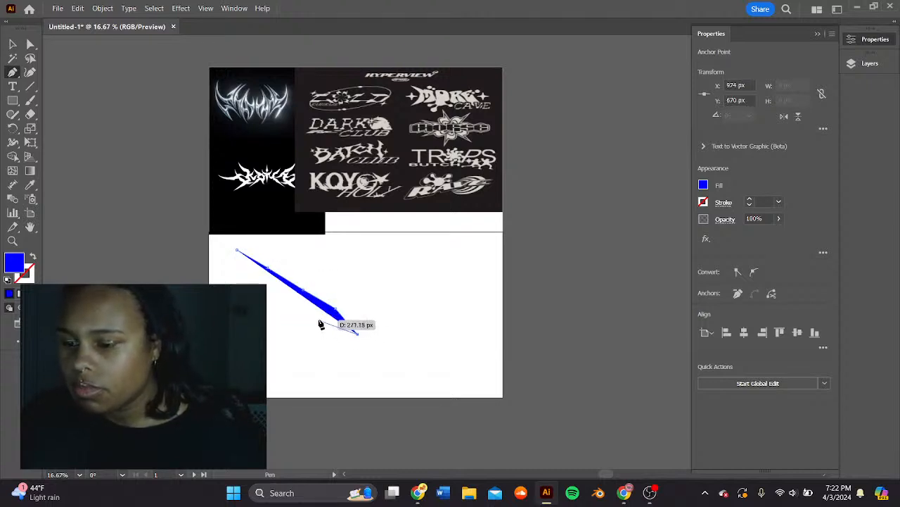
{"action": "left_click", "coordinate": [318, 319]}
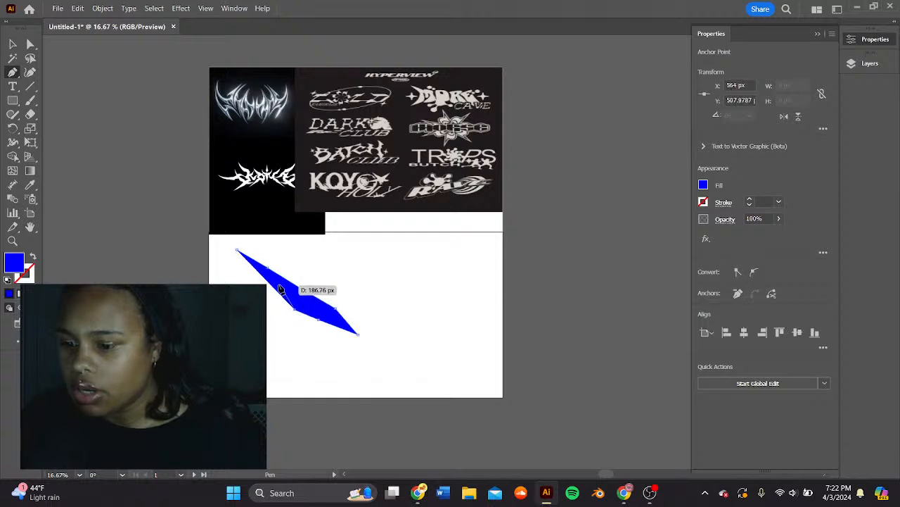
{"action": "left_click", "coordinate": [292, 306]}
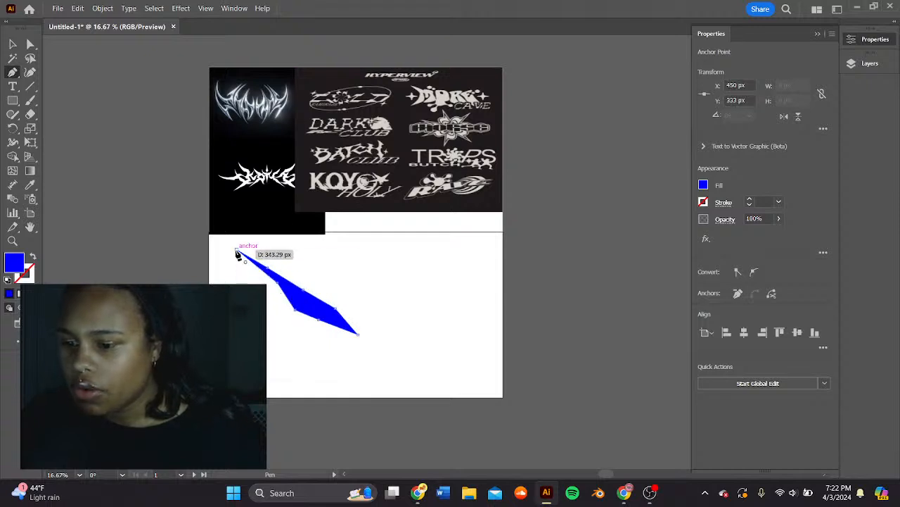
{"action": "left_click", "coordinate": [237, 250]}
- Move the blue blade shape to X 594 px, Y 415 px on the artboard
{"action": "left_click", "coordinate": [11, 45]}
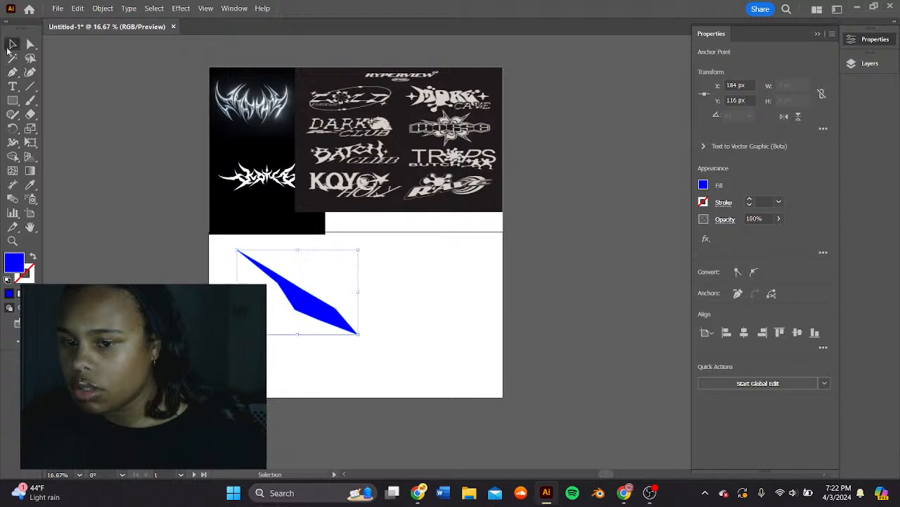
{"action": "left_click_drag", "start_coordinate": [337, 324], "coordinate": [322, 314]}
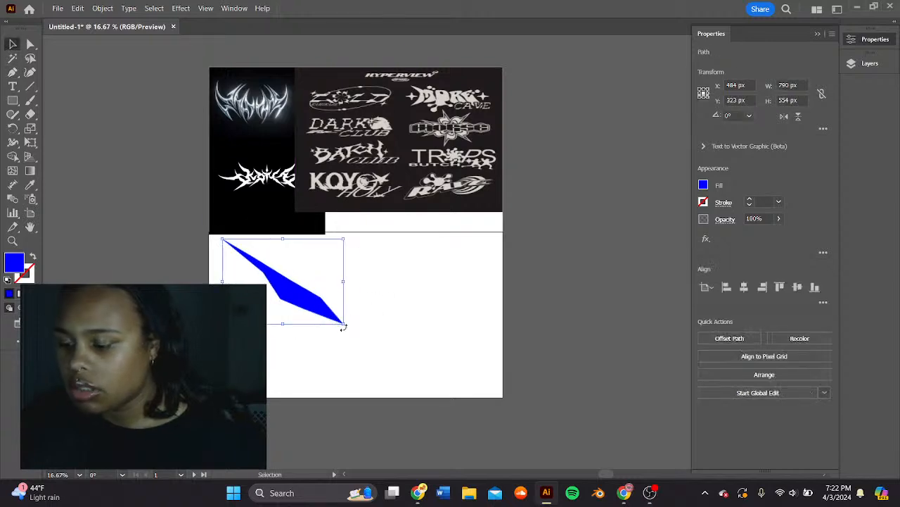
{"action": "key", "text": "ctrl+equal"}
{"action": "left_click_drag", "start_coordinate": [374, 387], "coordinate": [166, 347]}
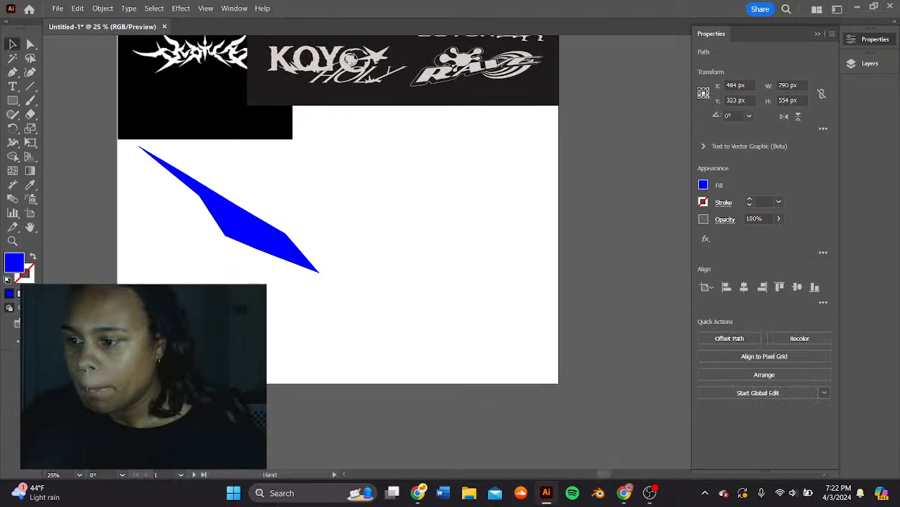
{"action": "key", "text": "ctrl+equal"}
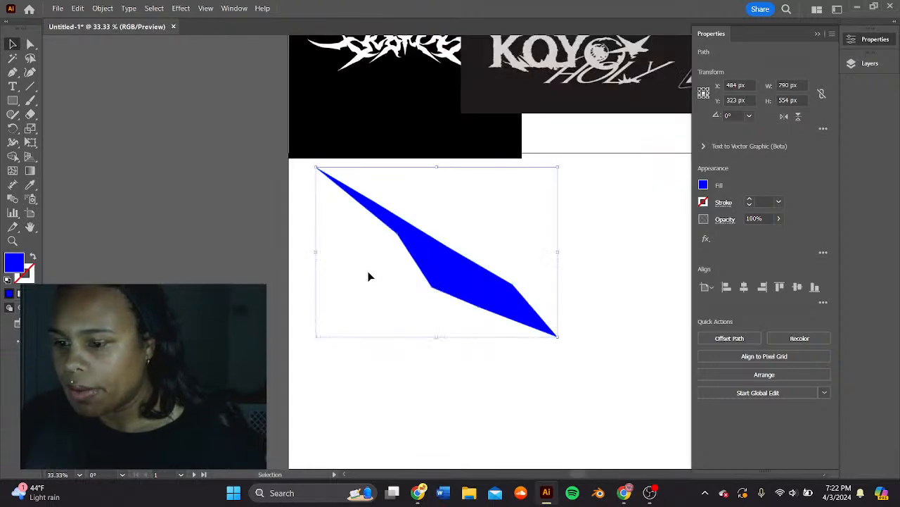
{"action": "left_click_drag", "start_coordinate": [582, 247], "coordinate": [384, 189]}
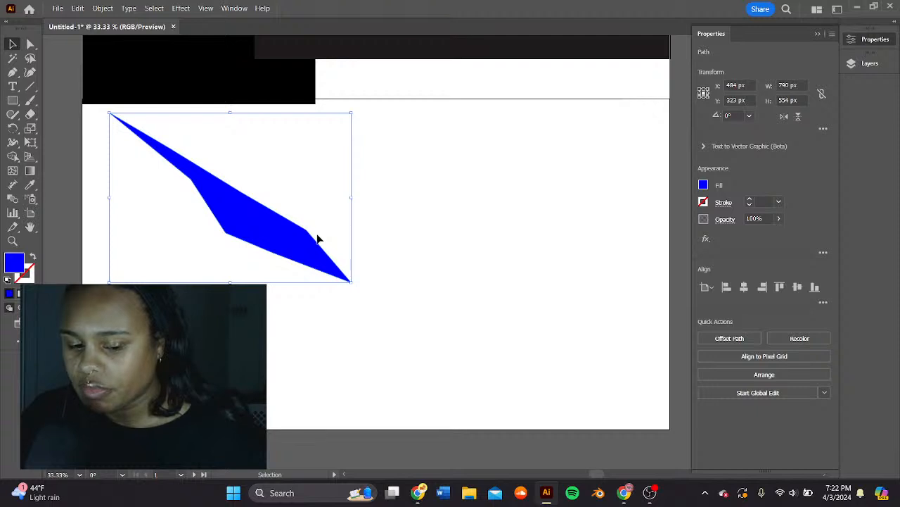
{"action": "left_click_drag", "start_coordinate": [317, 239], "coordinate": [337, 259]}
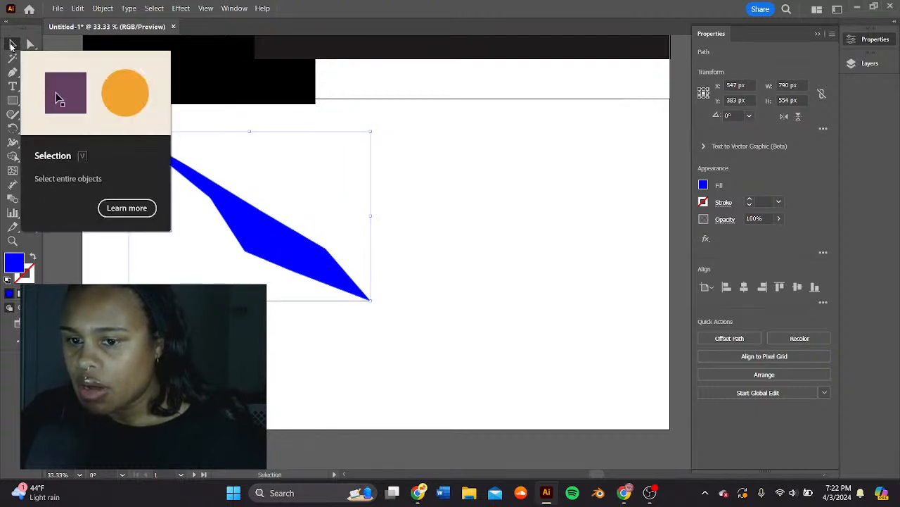
{"action": "left_click_drag", "start_coordinate": [231, 218], "coordinate": [255, 232]}
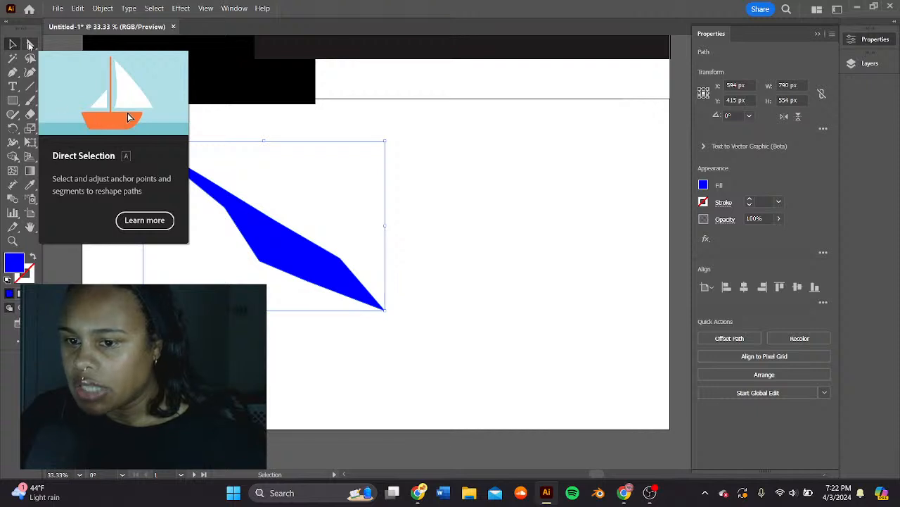
- Round the concave corner on the lower edge of the blue blade with a radius of about 593 px
{"action": "key", "text": "a"}
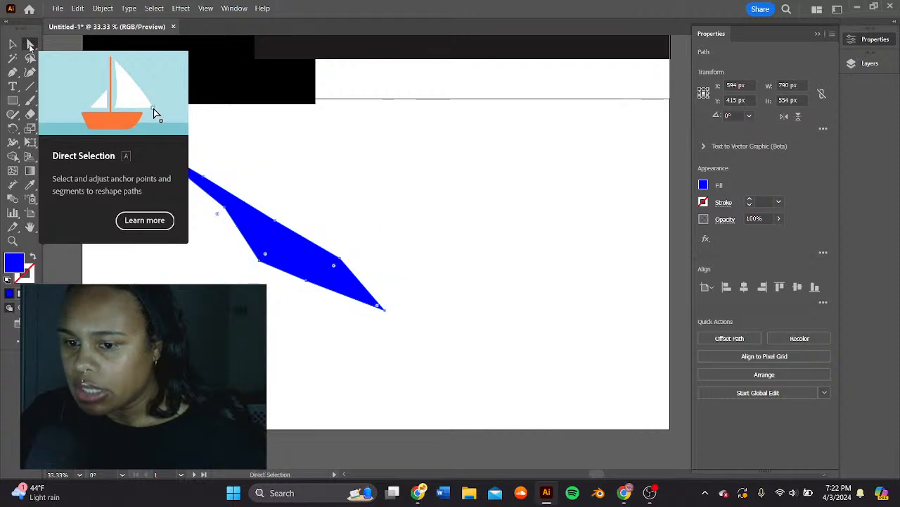
{"action": "left_click", "coordinate": [227, 213]}
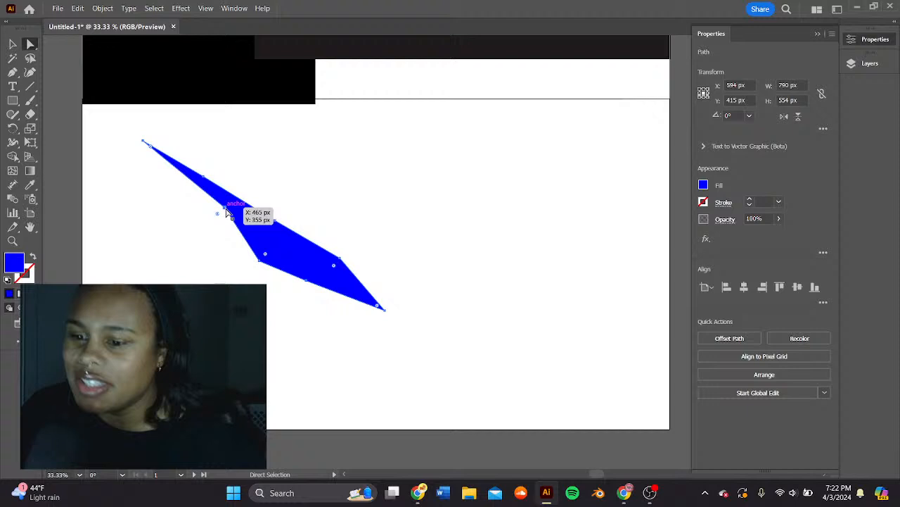
{"action": "left_click", "coordinate": [260, 263]}
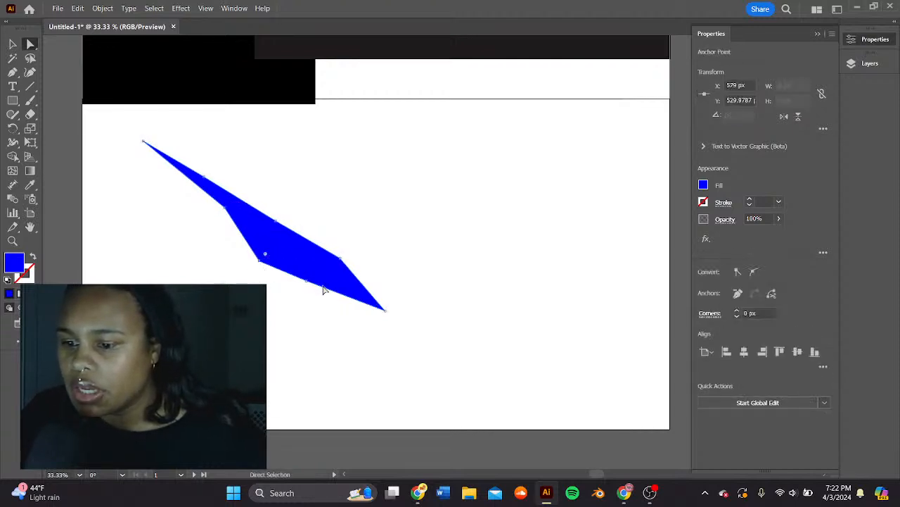
{"action": "left_click", "coordinate": [224, 212]}
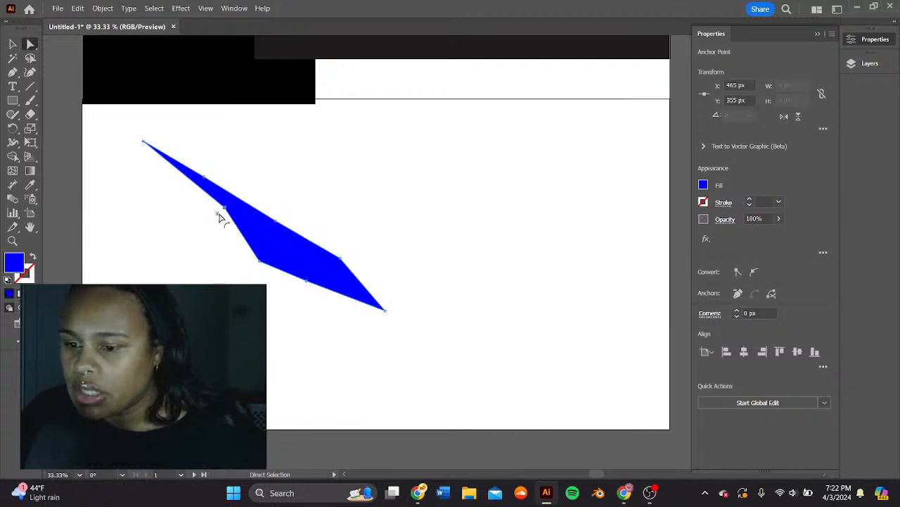
{"action": "left_click_drag", "start_coordinate": [218, 214], "coordinate": [166, 277]}
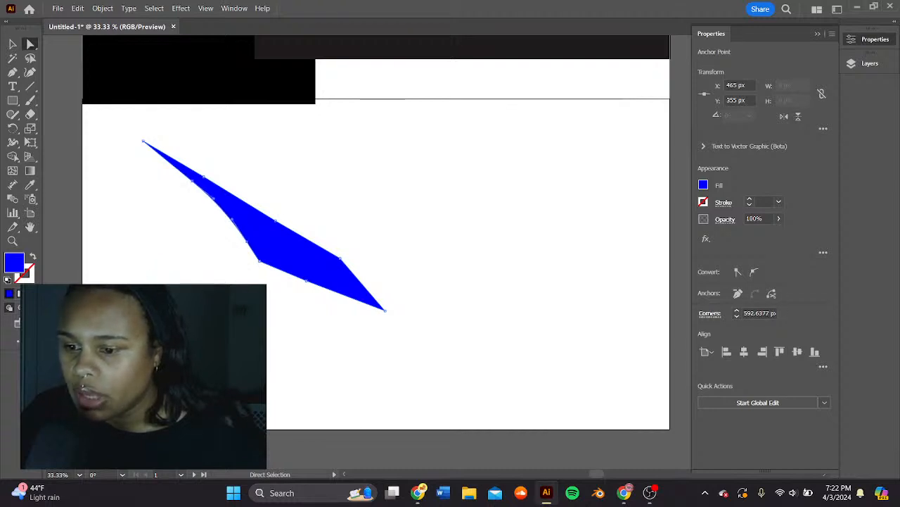
- Round the blade's bulging lower corner to about 140 px and the corner near its lower-right tip to about 266 px
{"action": "left_click", "coordinate": [265, 258]}
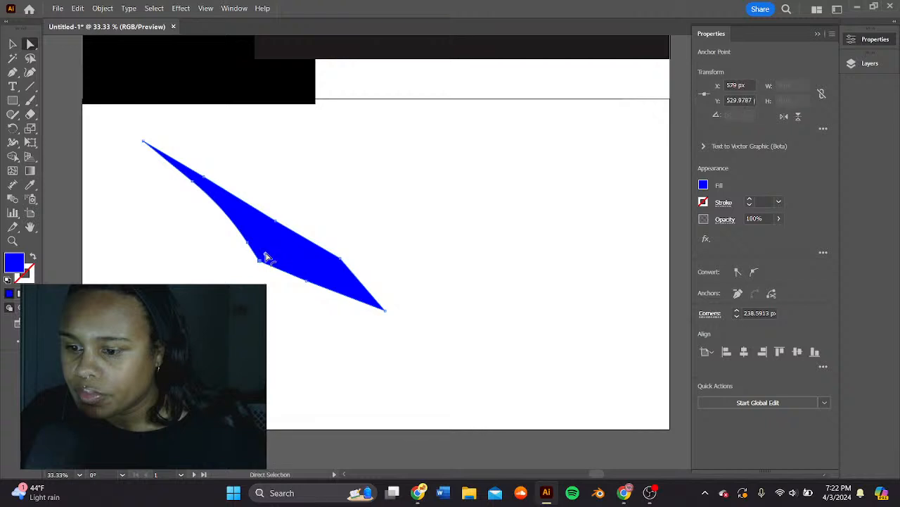
{"action": "left_click_drag", "start_coordinate": [266, 258], "coordinate": [287, 233]}
{"action": "left_click", "coordinate": [287, 233]}
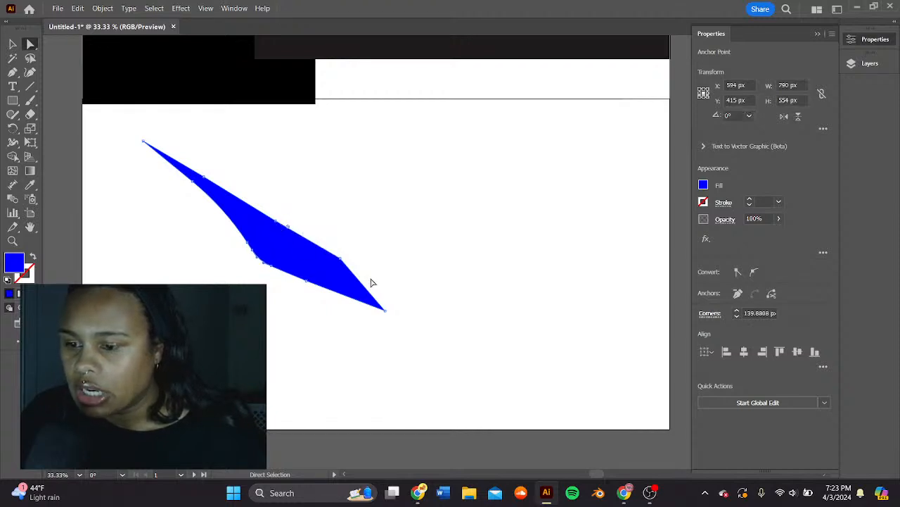
{"action": "left_click", "coordinate": [342, 258]}
{"action": "left_click_drag", "start_coordinate": [336, 267], "coordinate": [303, 330]}
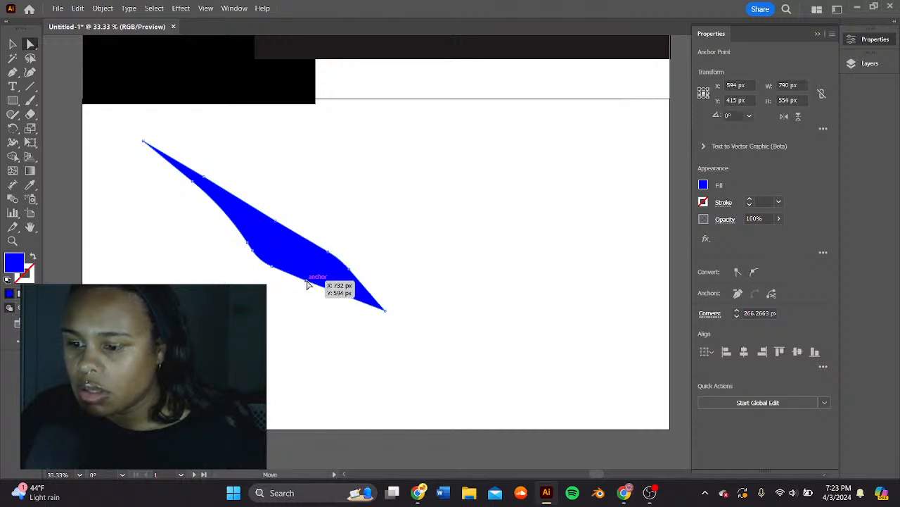
{"action": "left_click", "coordinate": [313, 282]}
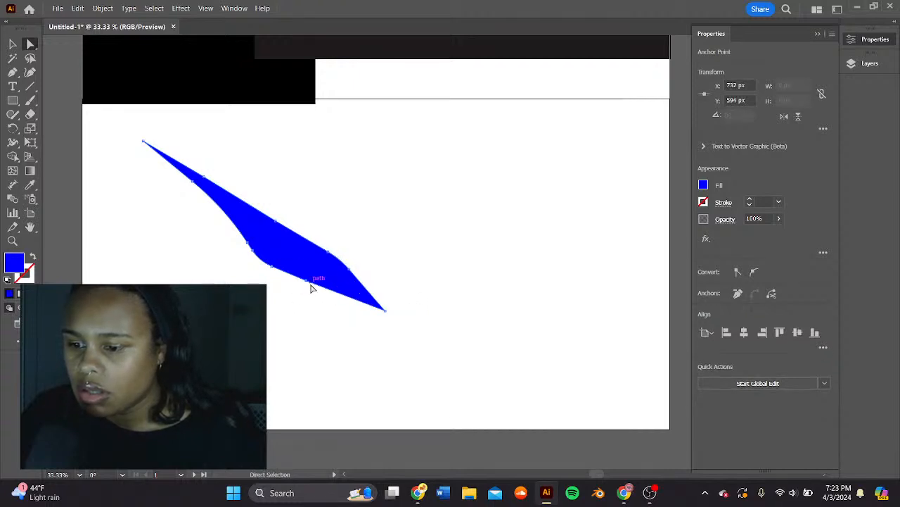
{"action": "left_click", "coordinate": [203, 179]}
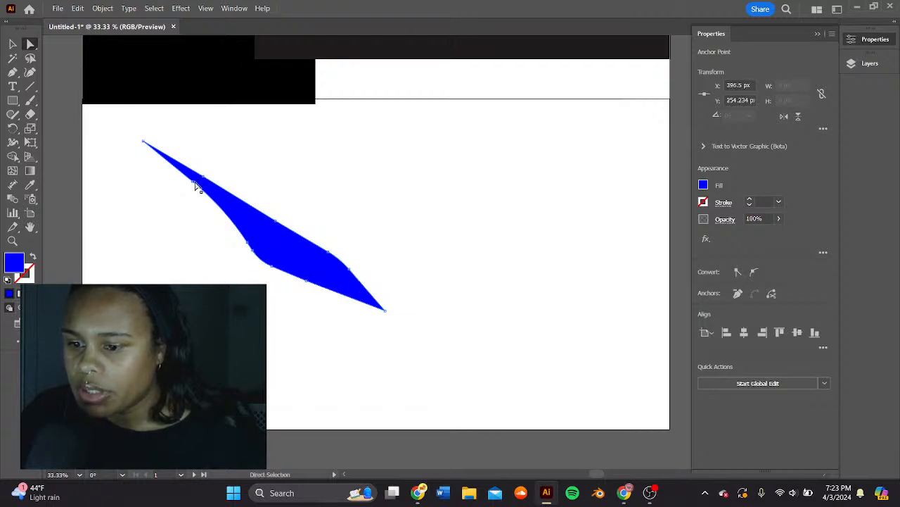
- Raise the rounded blue blade to X 594 px, Y 355 px on the artboard
{"action": "left_click", "coordinate": [12, 44]}
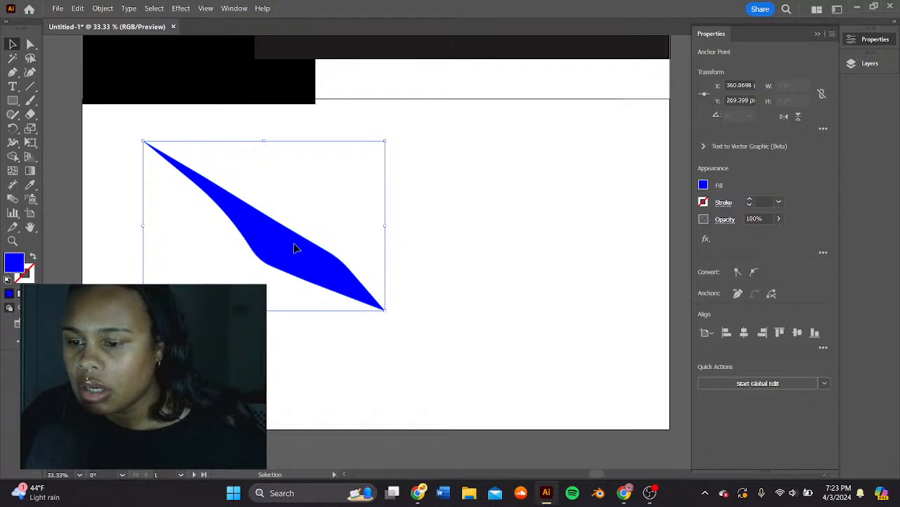
{"action": "left_click_drag", "start_coordinate": [295, 247], "coordinate": [302, 250]}
{"action": "left_click_drag", "start_coordinate": [351, 291], "coordinate": [345, 269]}
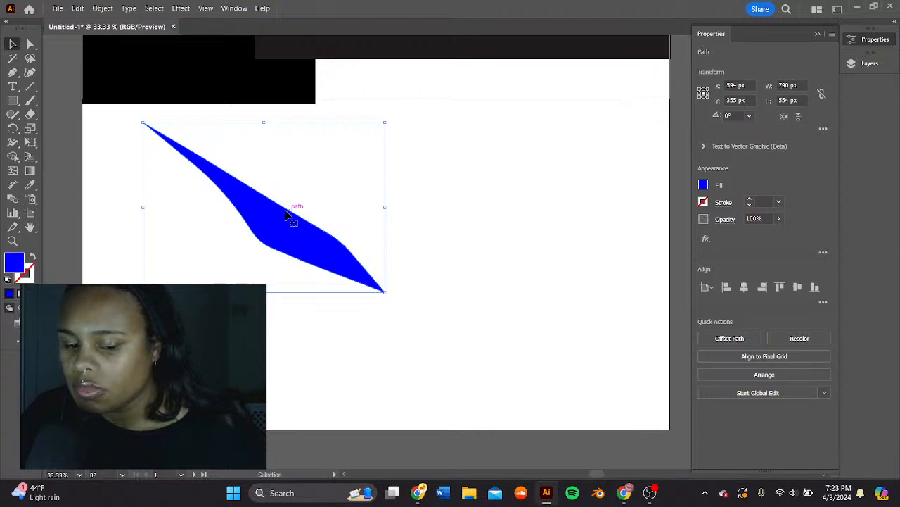
- Draw a blue three-pronged claw shape about 355 x 409 px beside the blade with the Pen tool
{"action": "left_click", "coordinate": [13, 73]}
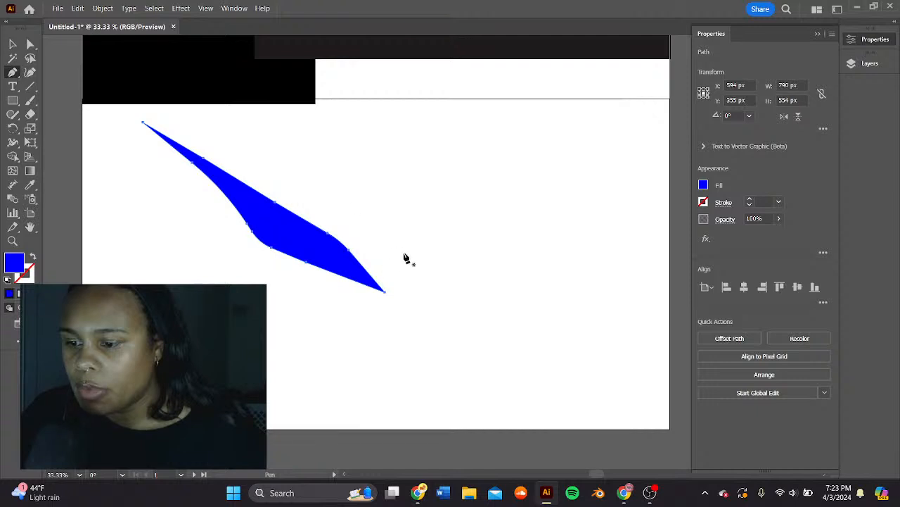
{"action": "left_click", "coordinate": [407, 257]}
{"action": "left_click", "coordinate": [321, 199]}
{"action": "left_click", "coordinate": [319, 164]}
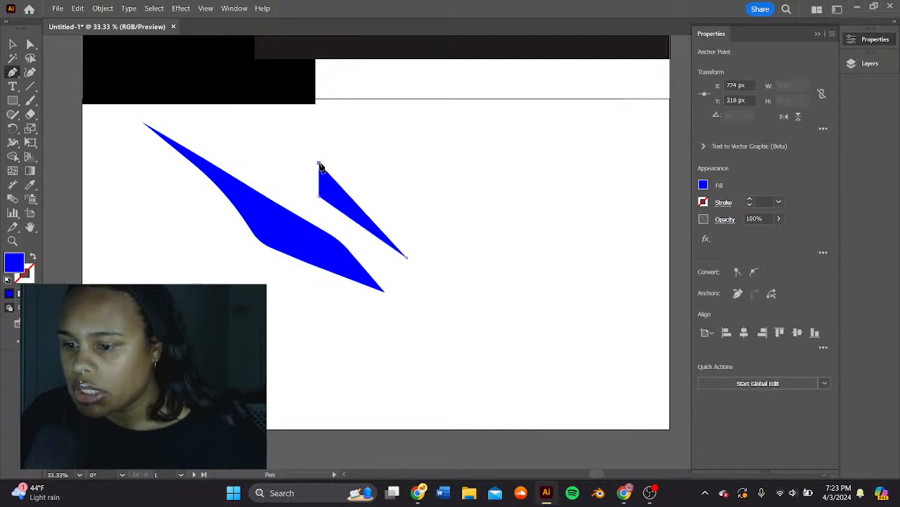
{"action": "left_click", "coordinate": [351, 152]}
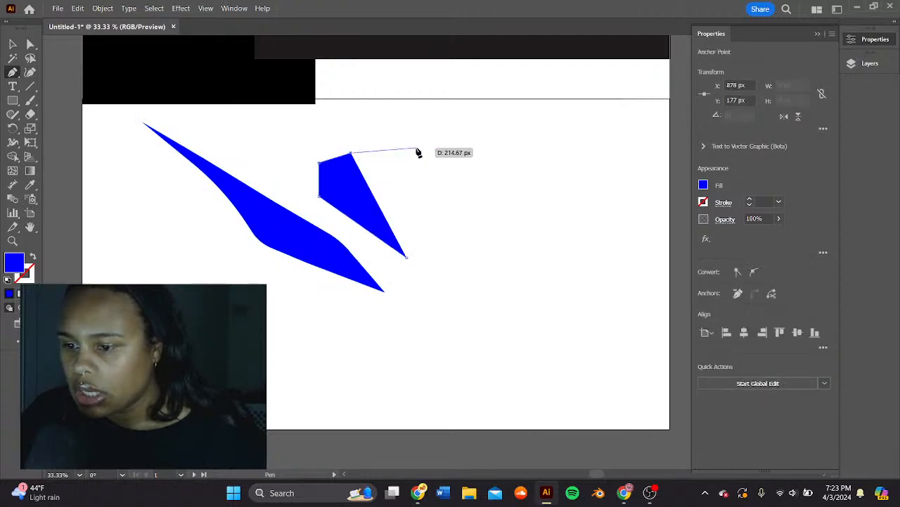
{"action": "left_click", "coordinate": [417, 148]}
{"action": "left_click", "coordinate": [336, 167]}
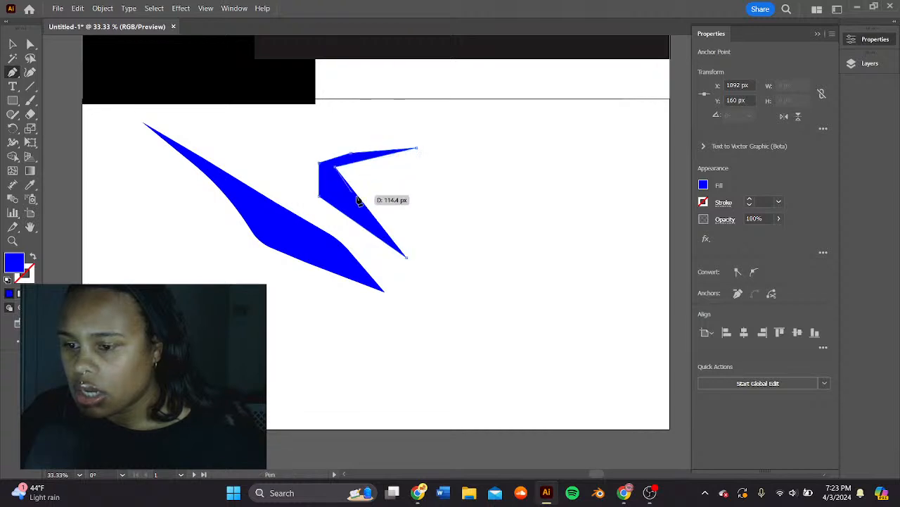
{"action": "left_click", "coordinate": [428, 229]}
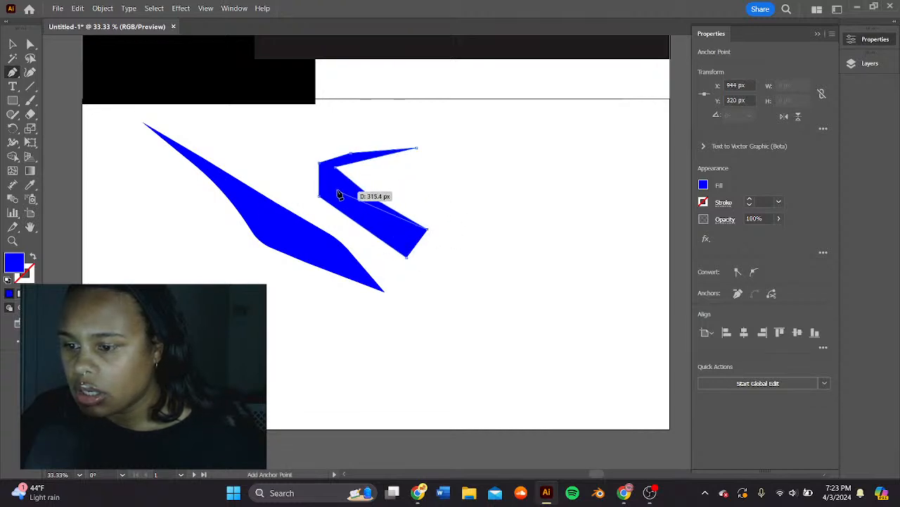
{"action": "left_click", "coordinate": [334, 188]}
{"action": "left_click", "coordinate": [428, 272]}
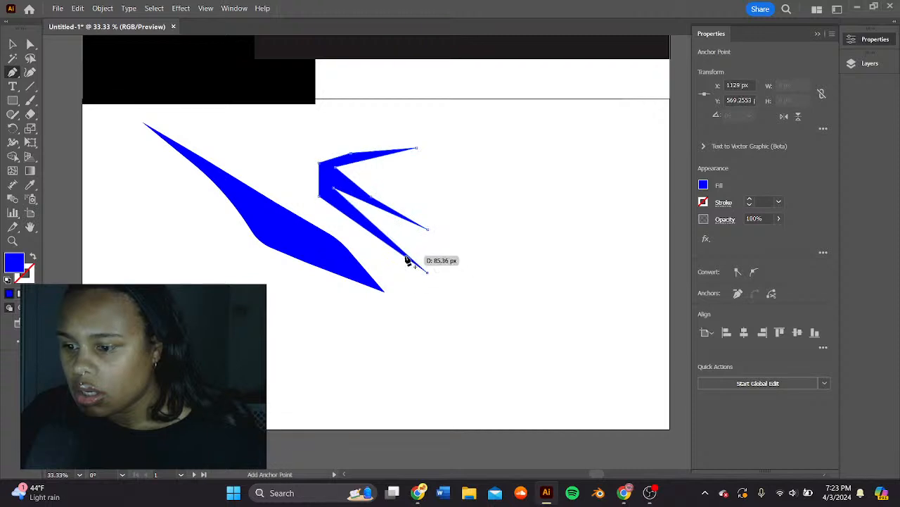
- Move the three-pronged shape below the blade's narrow end, to X 350.5 px, Y 597.6 px
{"action": "left_click", "coordinate": [12, 43]}
{"action": "left_click", "coordinate": [331, 191]}
{"action": "left_click_drag", "start_coordinate": [331, 192], "coordinate": [153, 260]}
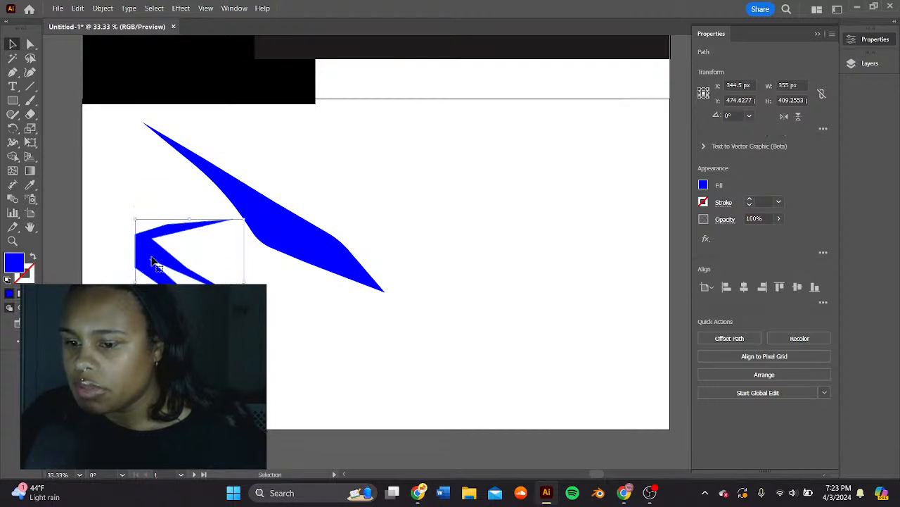
- Round the two inner notches between the claw's prongs, the upper to about 28 px and the lower to about 13 px
{"action": "left_click", "coordinate": [30, 44]}
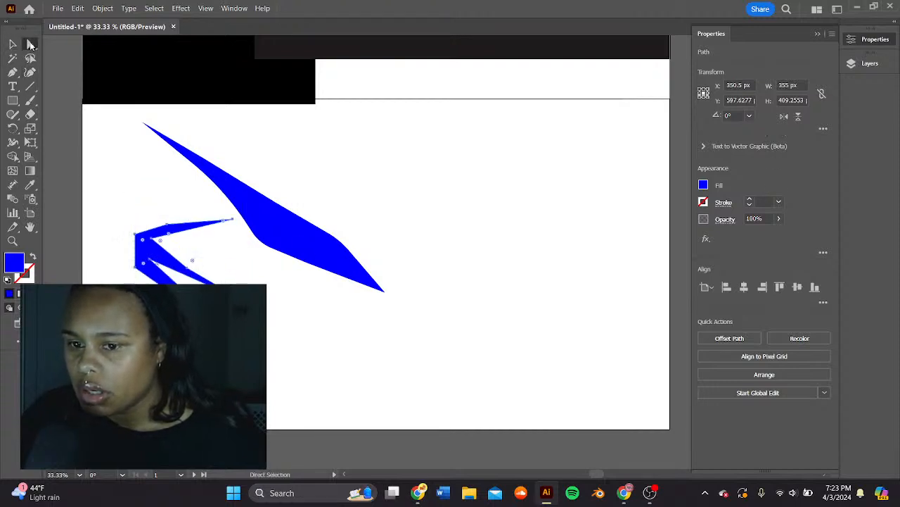
{"action": "left_click", "coordinate": [152, 243]}
{"action": "left_click_drag", "start_coordinate": [159, 243], "coordinate": [169, 272]}
{"action": "left_click", "coordinate": [151, 261]}
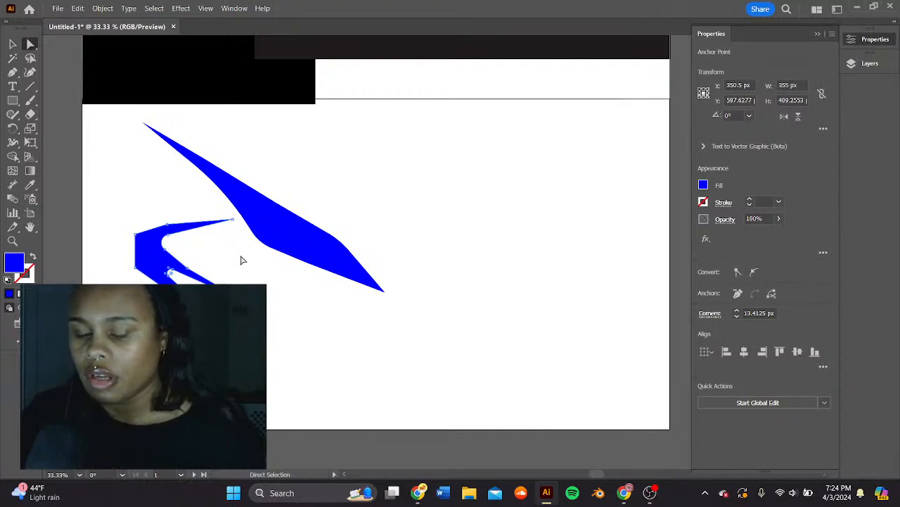
- Smooth the bend on the middle prong's upper edge with a corner radius of about 1145 px
{"action": "left_click", "coordinate": [189, 274]}
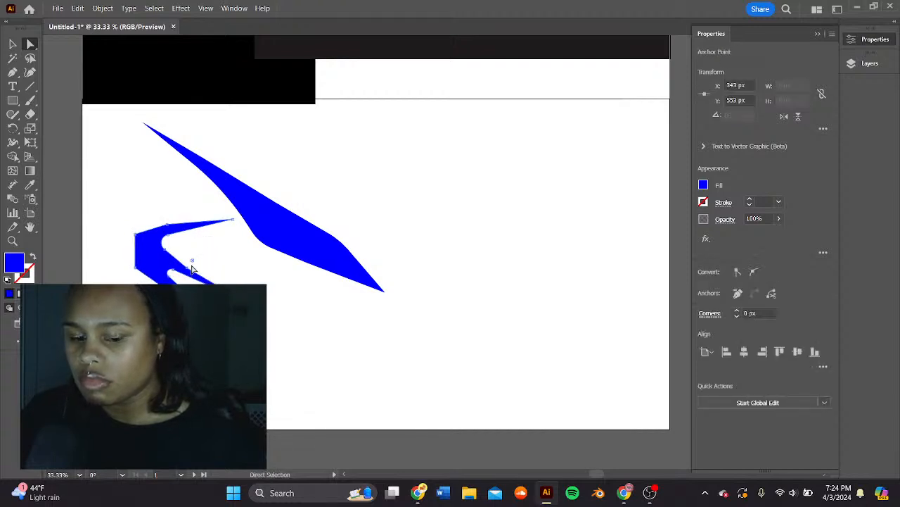
{"action": "left_click_drag", "start_coordinate": [197, 266], "coordinate": [506, 11]}
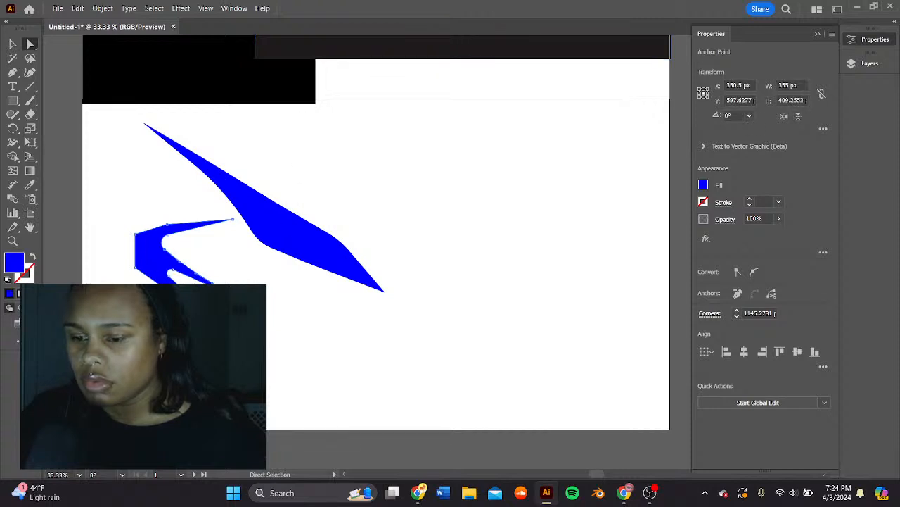
{"action": "left_click", "coordinate": [170, 239]}
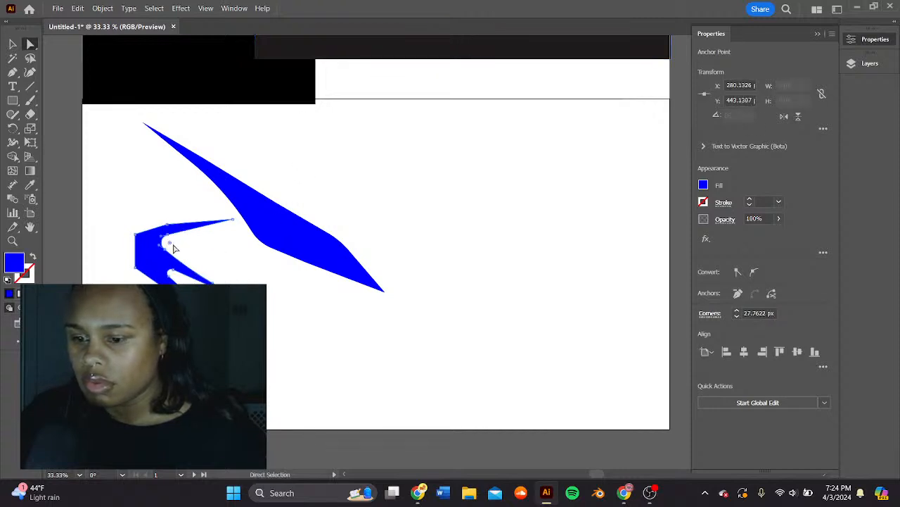
{"action": "left_click", "coordinate": [167, 227]}
{"action": "left_click", "coordinate": [168, 227]}
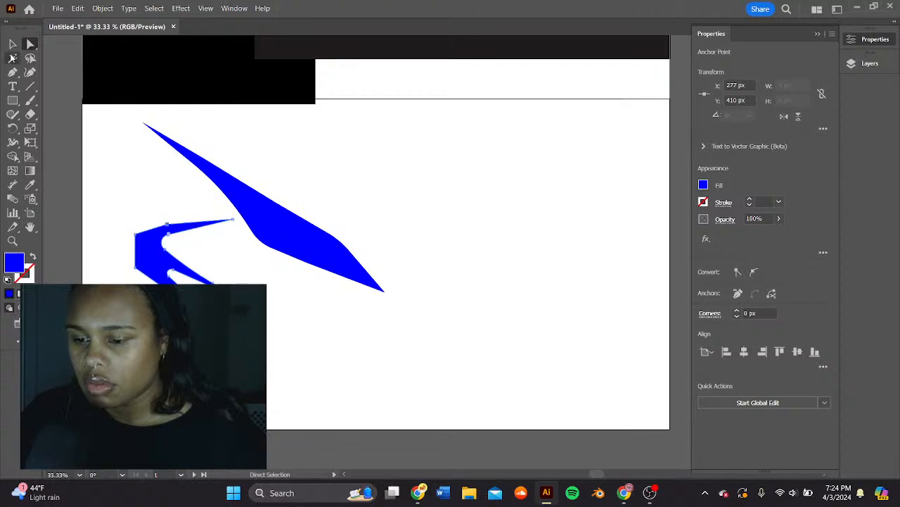
- Move the claw shape over the blade to X 833.5 px, Y 427.6 px, and change its fill to cyan
{"action": "left_click", "coordinate": [12, 43]}
{"action": "left_click_drag", "start_coordinate": [167, 248], "coordinate": [314, 198]}
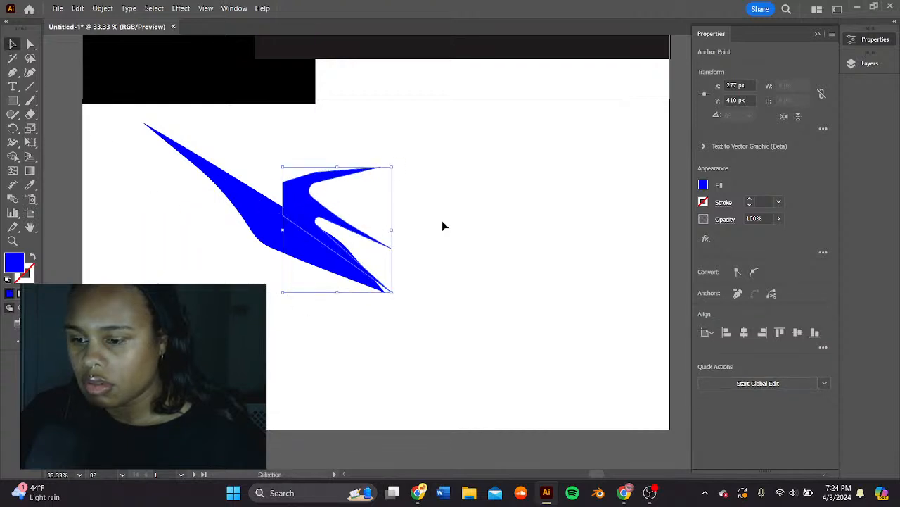
{"action": "left_click", "coordinate": [704, 184]}
{"action": "left_click", "coordinate": [633, 235]}
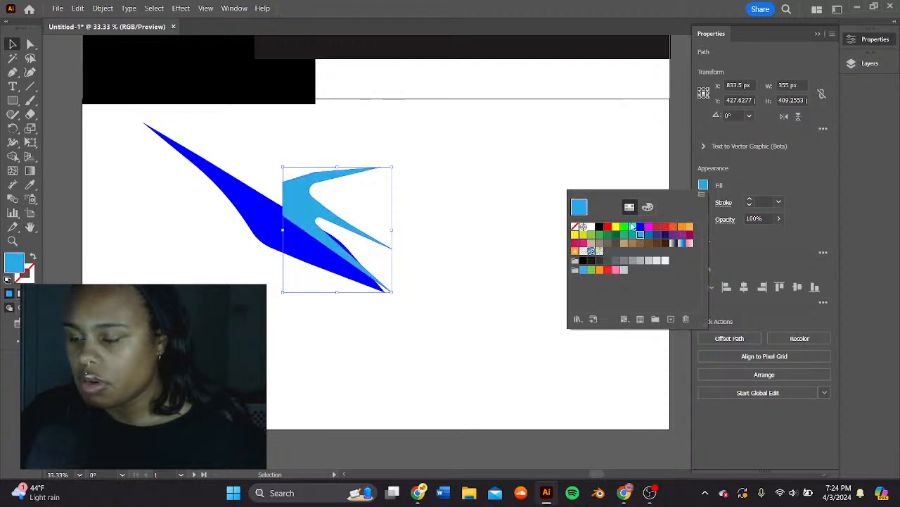
{"action": "left_click", "coordinate": [632, 226]}
{"action": "left_click", "coordinate": [624, 235]}
{"action": "left_click", "coordinate": [633, 235]}
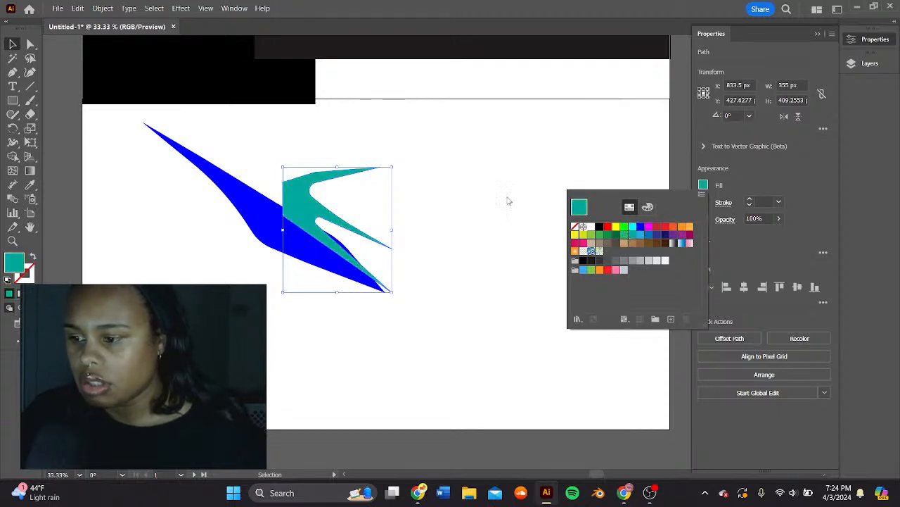
{"action": "left_click", "coordinate": [632, 226]}
- Try the cyan claw over the blade's middle, and move it clear of the blade to X 1016.5 px, Y 390.6 px
{"action": "left_click", "coordinate": [383, 210]}
{"action": "left_click_drag", "start_coordinate": [302, 215], "coordinate": [259, 226]}
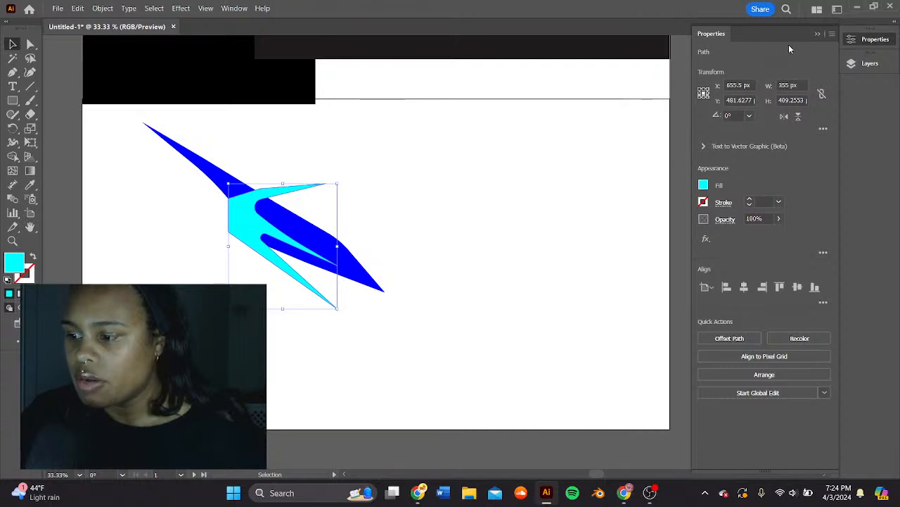
{"action": "left_click_drag", "start_coordinate": [251, 230], "coordinate": [349, 221]}
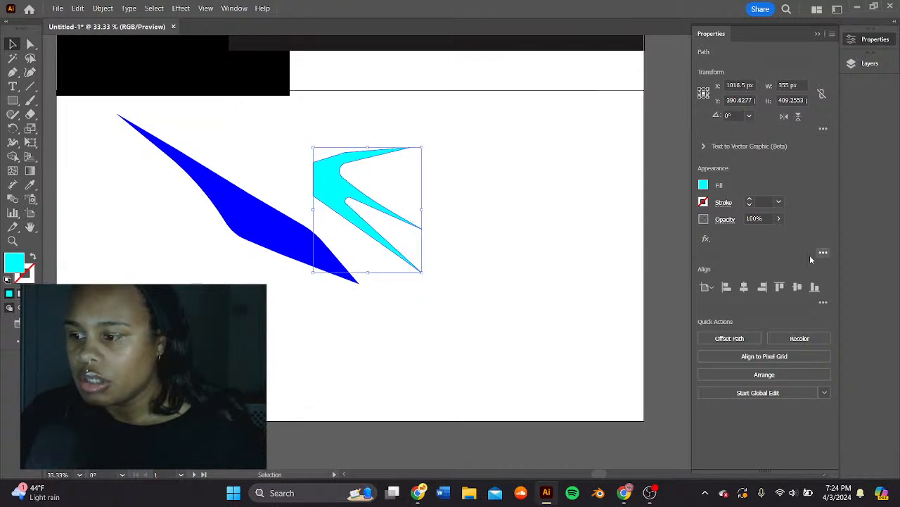
{"action": "left_click", "coordinate": [703, 186]}
{"action": "left_click", "coordinate": [705, 185]}
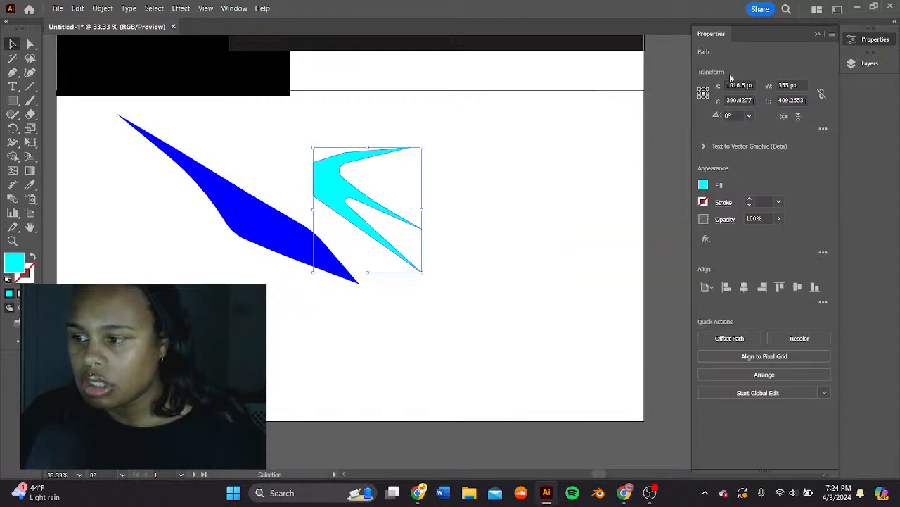
- Flip the cyan claw shape horizontally so its prongs point toward the blue blade
{"action": "left_click", "coordinate": [784, 117]}
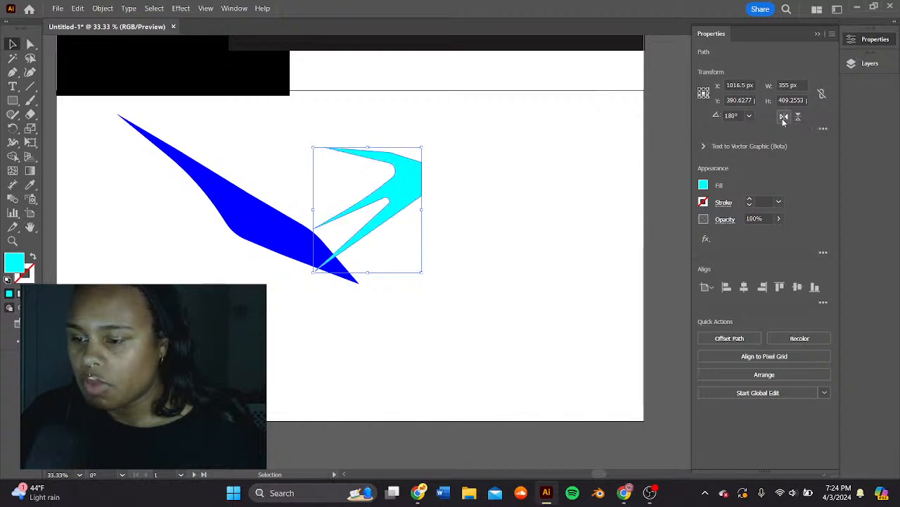
{"action": "left_click", "coordinate": [784, 121]}
{"action": "left_click", "coordinate": [785, 121]}
{"action": "left_click", "coordinate": [784, 121]}
{"action": "left_click", "coordinate": [785, 121]}
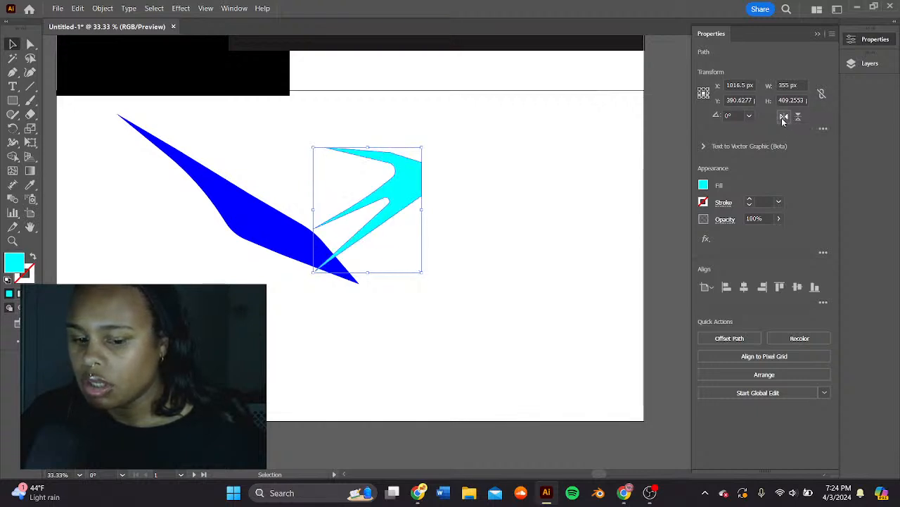
{"action": "left_click", "coordinate": [784, 121]}
{"action": "left_click", "coordinate": [784, 121]}
{"action": "left_click", "coordinate": [784, 118]}
{"action": "left_click", "coordinate": [784, 118]}
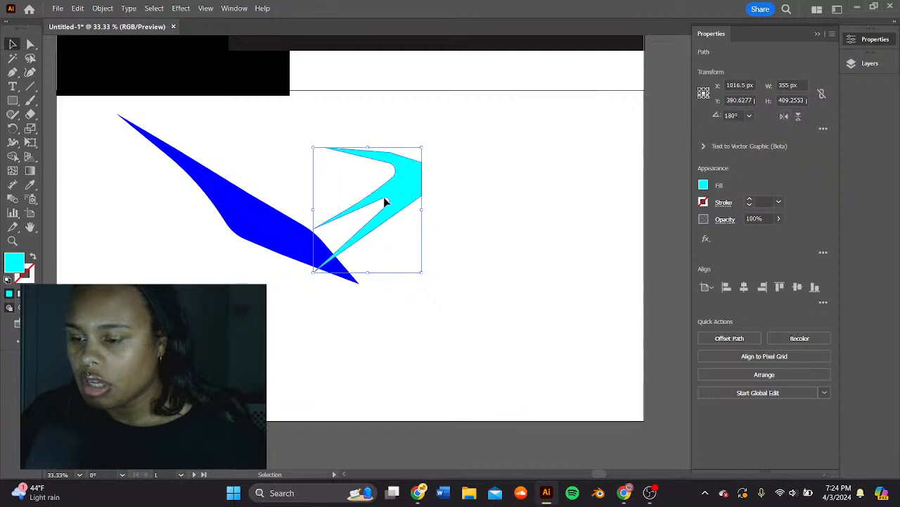
- Move the mirrored cyan claw onto the blade at X 612.5 px, Y 483.6 px, and try a vertical flip
{"action": "left_click_drag", "start_coordinate": [385, 202], "coordinate": [296, 220]}
{"action": "left_click", "coordinate": [798, 116]}
{"action": "left_click", "coordinate": [31, 44]}
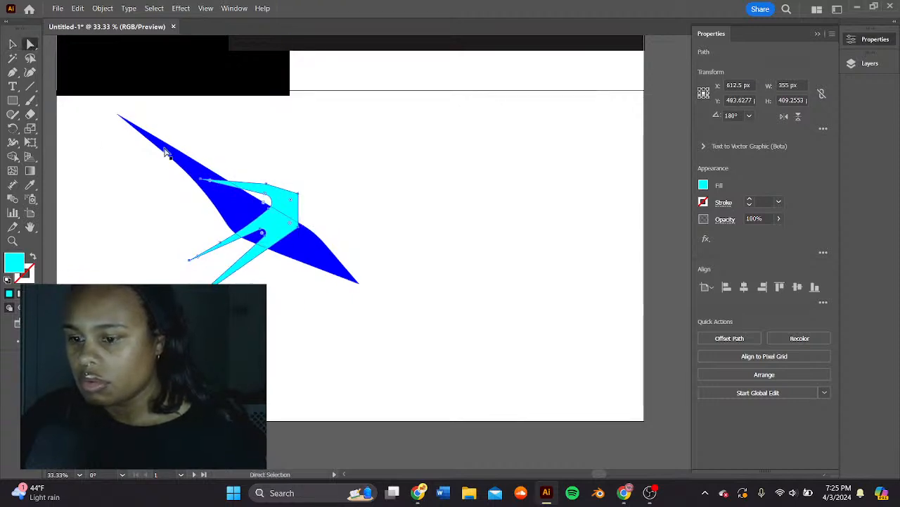
- Round the cyan claw's two outer corners, giving the upper one a radius of about 979 px
{"action": "left_click", "coordinate": [267, 195]}
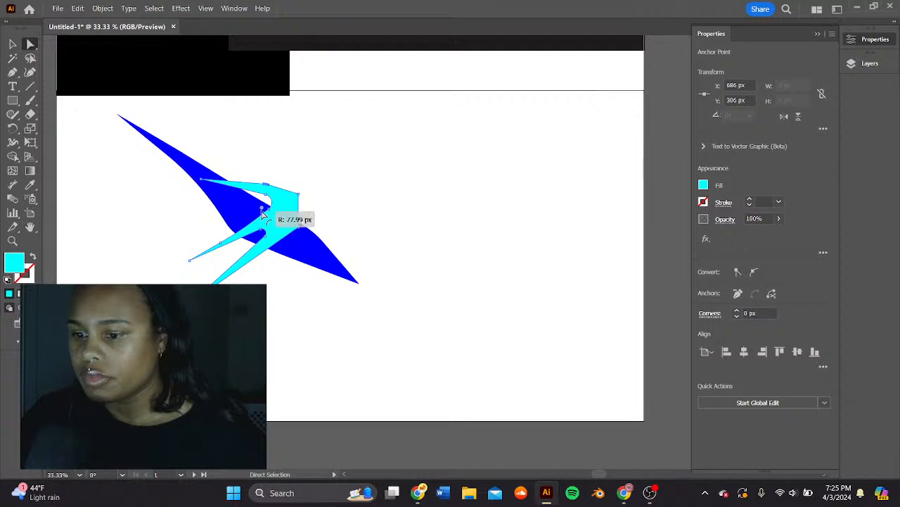
{"action": "left_click", "coordinate": [261, 209]}
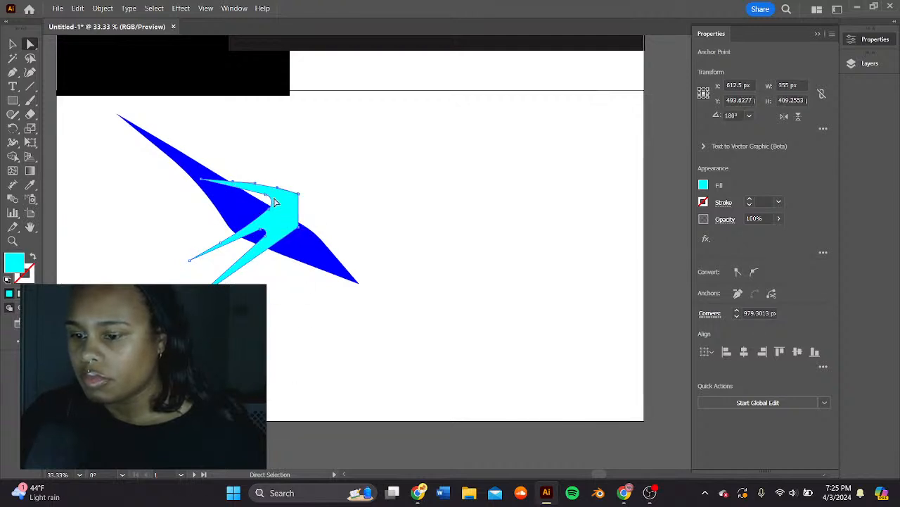
{"action": "left_click", "coordinate": [297, 197]}
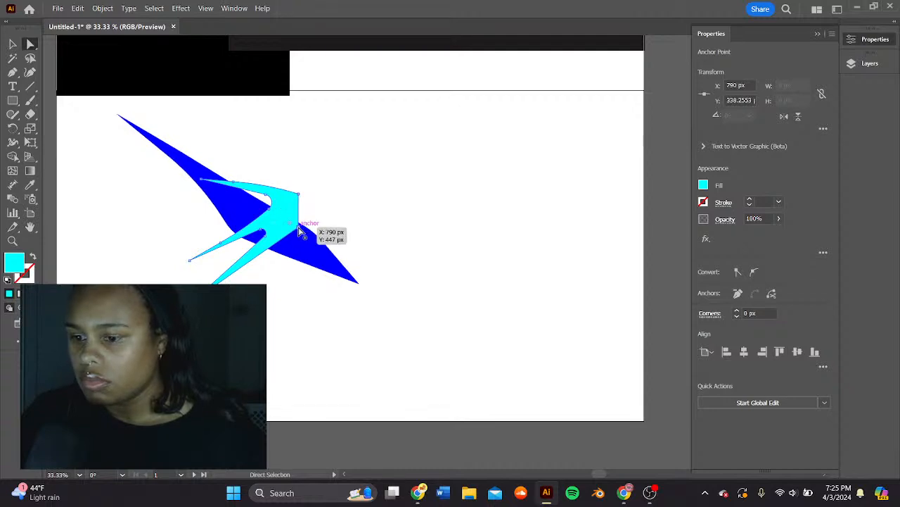
{"action": "left_click_drag", "start_coordinate": [284, 226], "coordinate": [293, 187]}
{"action": "left_click", "coordinate": [295, 228]}
{"action": "left_click", "coordinate": [292, 225]}
{"action": "left_click", "coordinate": [342, 209]}
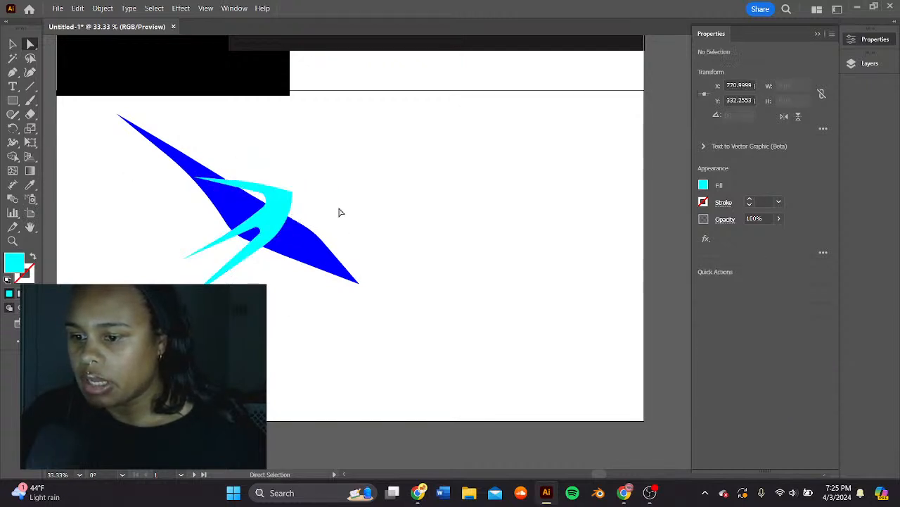
- Undo the last edits to the claw, and try it lower on the blade at X 608.5 px, Y 526.6 px
{"action": "left_click", "coordinate": [293, 210], "text": "ctrl"}
{"action": "left_click", "coordinate": [394, 211], "text": "ctrl"}
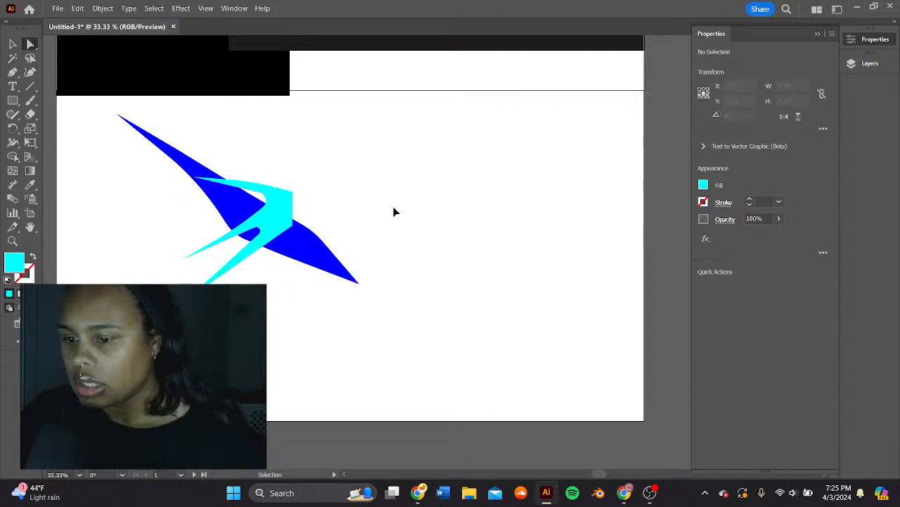
{"action": "key", "text": "ctrl+z"}
{"action": "key", "text": "ctrl+z"}
{"action": "key", "text": "ctrl+z"}
{"action": "mouse_move", "coordinate": [271, 223]}
{"action": "left_mouse_down"}
{"action": "mouse_move", "coordinate": [260, 240]}
{"action": "mouse_move", "coordinate": [273, 237]}
{"action": "left_mouse_up"}
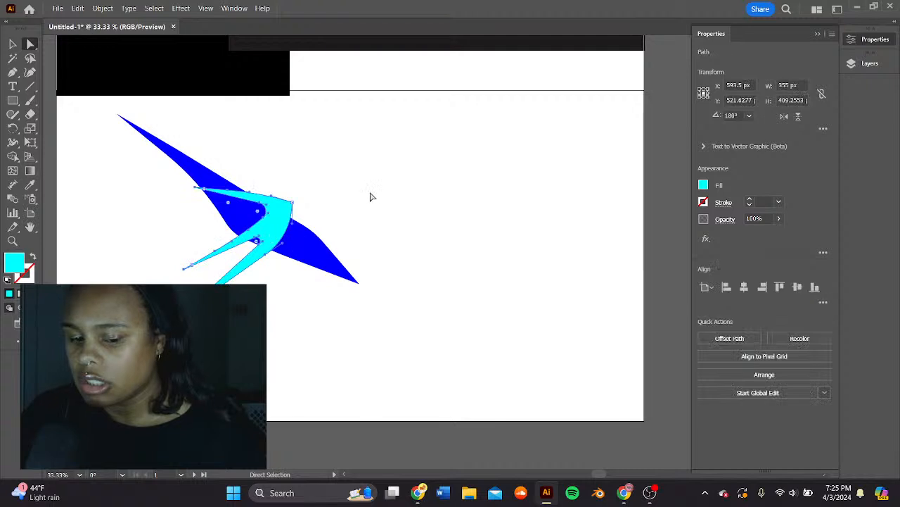
{"action": "left_click_drag", "start_coordinate": [287, 199], "coordinate": [289, 219]}
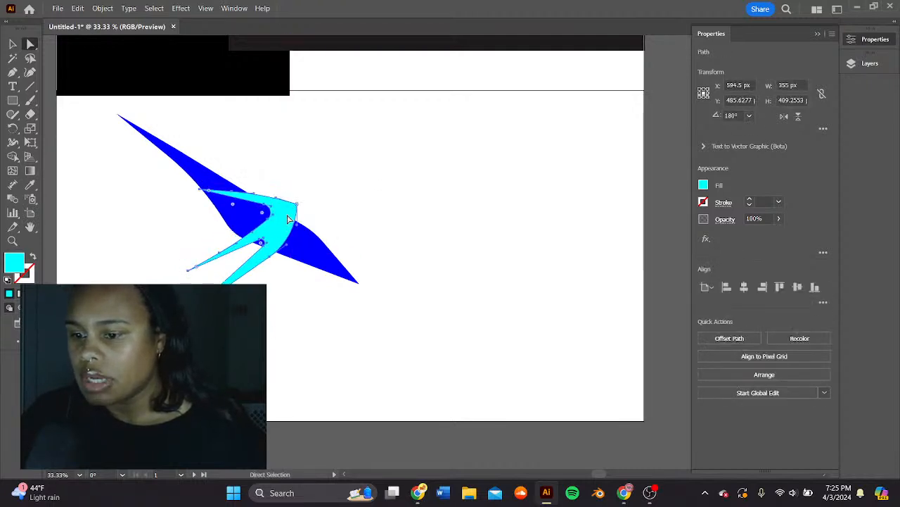
{"action": "left_click", "coordinate": [338, 199]}
{"action": "left_click", "coordinate": [297, 207]}
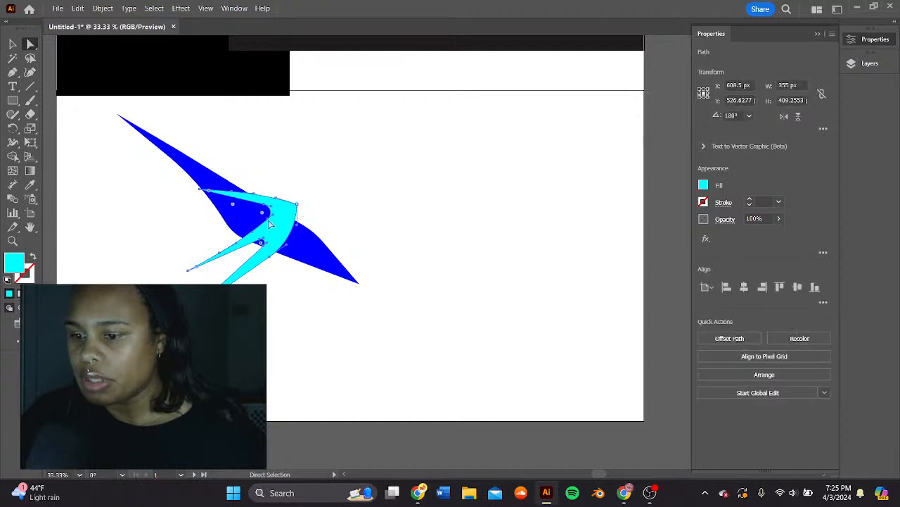
- Move the cyan claw higher across the blade's middle to X 594.5 px, Y 485.6 px
{"action": "left_click_drag", "start_coordinate": [233, 205], "coordinate": [220, 204]}
{"action": "left_click", "coordinate": [396, 181]}
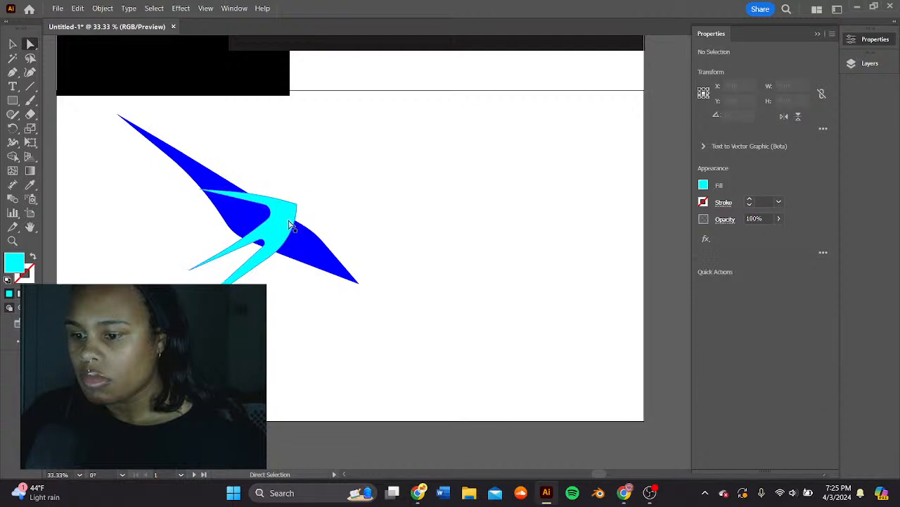
{"action": "left_click_drag", "start_coordinate": [290, 216], "coordinate": [286, 205]}
{"action": "left_click", "coordinate": [342, 195]}
{"action": "left_click", "coordinate": [311, 254]}
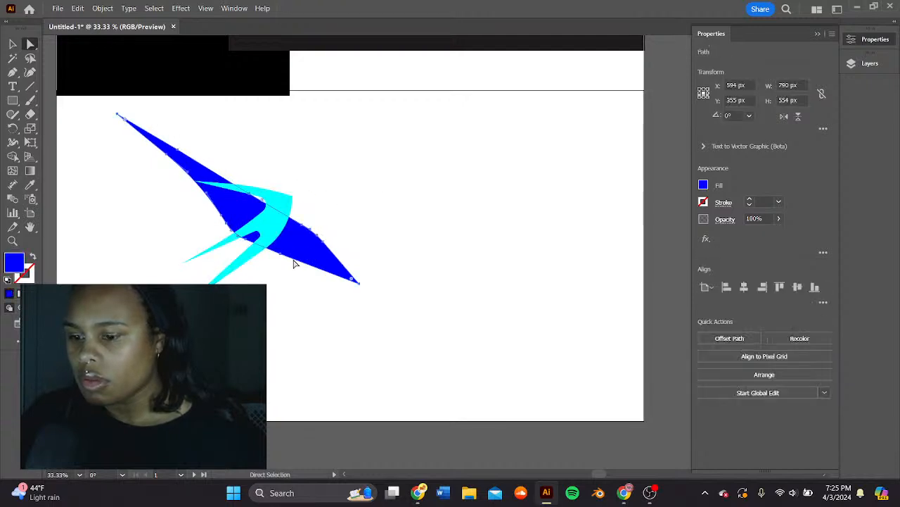
{"action": "left_click", "coordinate": [285, 153]}
{"action": "left_click_drag", "start_coordinate": [284, 211], "coordinate": [284, 200]}
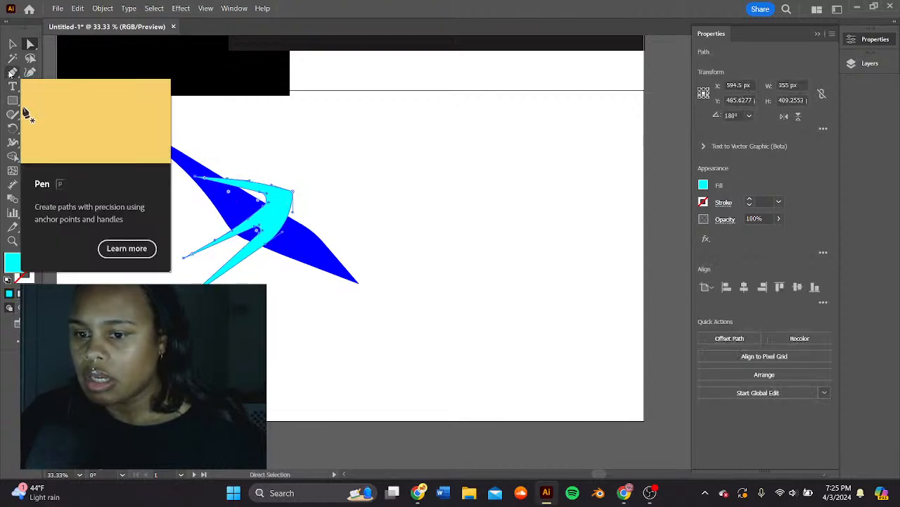
- Try outlining a wavy cyan shape with the Curvature tool, from above the claw toward the artboard's right edge
{"action": "left_click", "coordinate": [28, 73]}
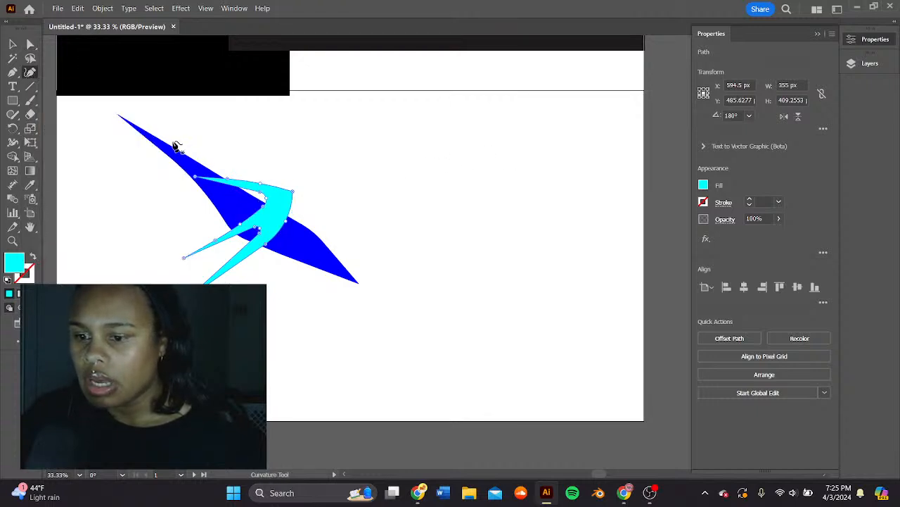
{"action": "left_click", "coordinate": [268, 130]}
{"action": "left_click", "coordinate": [329, 172]}
{"action": "left_click", "coordinate": [401, 184]}
{"action": "left_click", "coordinate": [392, 224]}
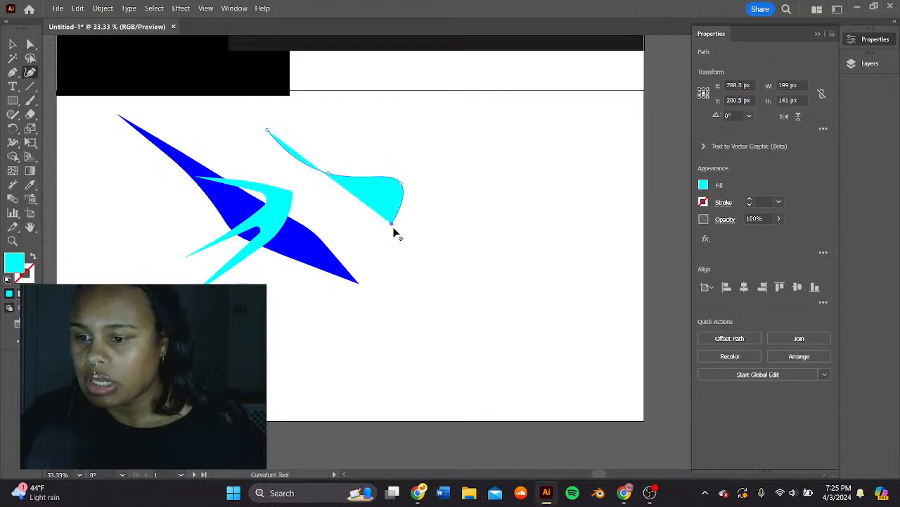
{"action": "left_click", "coordinate": [454, 257]}
{"action": "left_click", "coordinate": [458, 184]}
{"action": "left_click", "coordinate": [421, 143]}
{"action": "left_click", "coordinate": [505, 142]}
{"action": "left_click", "coordinate": [509, 211]}
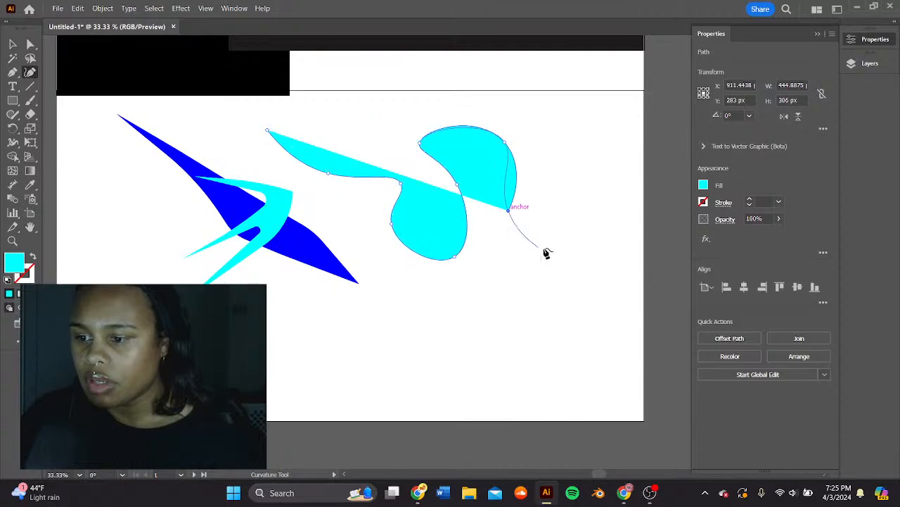
{"action": "left_click", "coordinate": [544, 248]}
{"action": "left_click", "coordinate": [561, 183]}
{"action": "left_click", "coordinate": [526, 120]}
{"action": "left_click", "coordinate": [561, 120]}
{"action": "left_click", "coordinate": [589, 165]}
{"action": "left_click", "coordinate": [600, 221]}
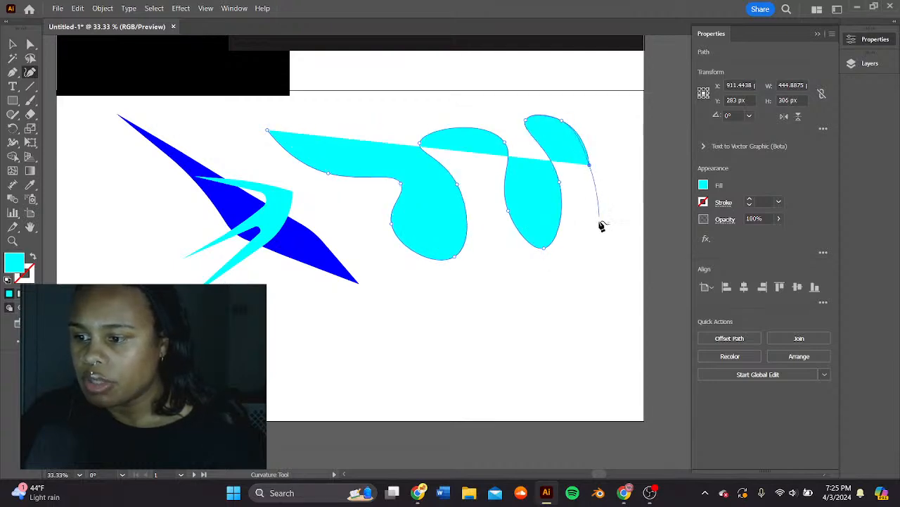
- Continue the wavy outline back along its underside and close it as a shape about 1157 px wide and 789 px high
{"action": "key", "text": "space"}
{"action": "left_click_drag", "start_coordinate": [418, 160], "coordinate": [363, 311]}
{"action": "left_click_drag", "start_coordinate": [492, 301], "coordinate": [444, 161]}
{"action": "left_click", "coordinate": [425, 315]}
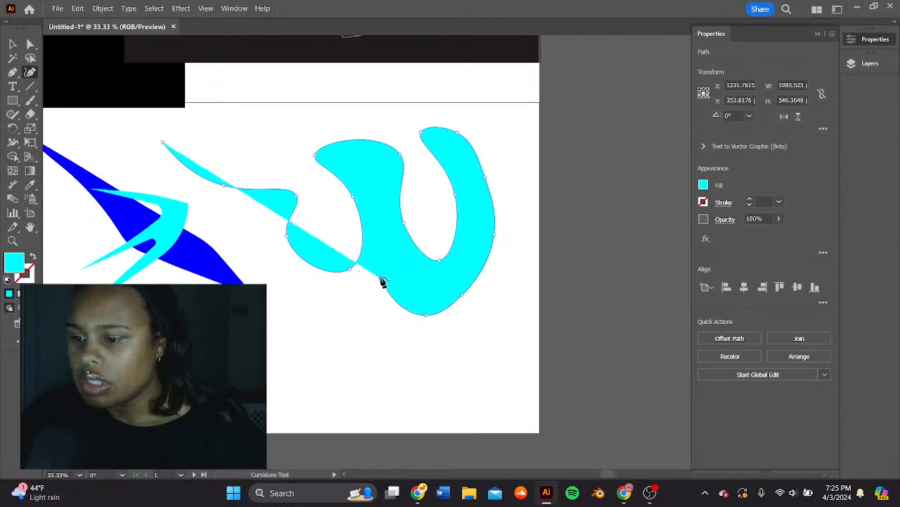
{"action": "left_click", "coordinate": [380, 257]}
{"action": "left_click", "coordinate": [371, 331]}
{"action": "left_click", "coordinate": [360, 366]}
{"action": "left_click", "coordinate": [298, 330]}
{"action": "left_click", "coordinate": [296, 280]}
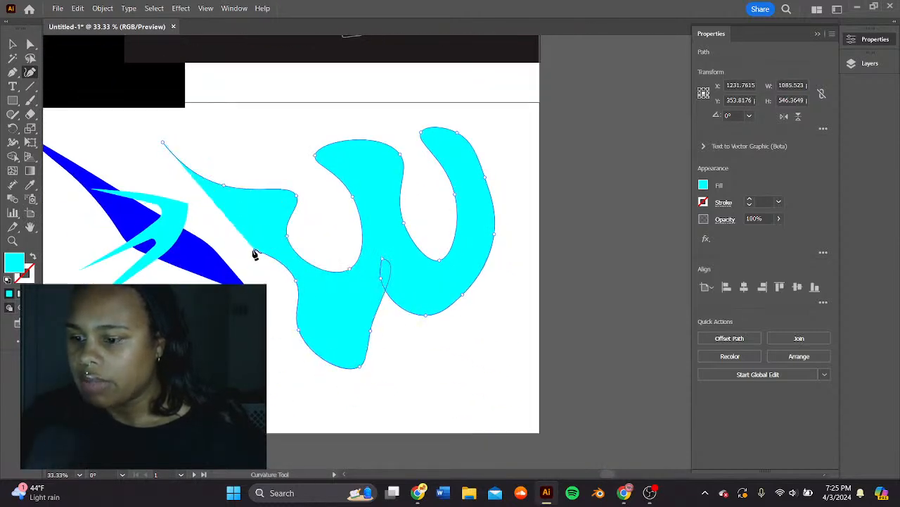
{"action": "left_click", "coordinate": [255, 250]}
{"action": "left_click", "coordinate": [222, 216]}
{"action": "left_click", "coordinate": [186, 183]}
{"action": "left_click", "coordinate": [141, 137]}
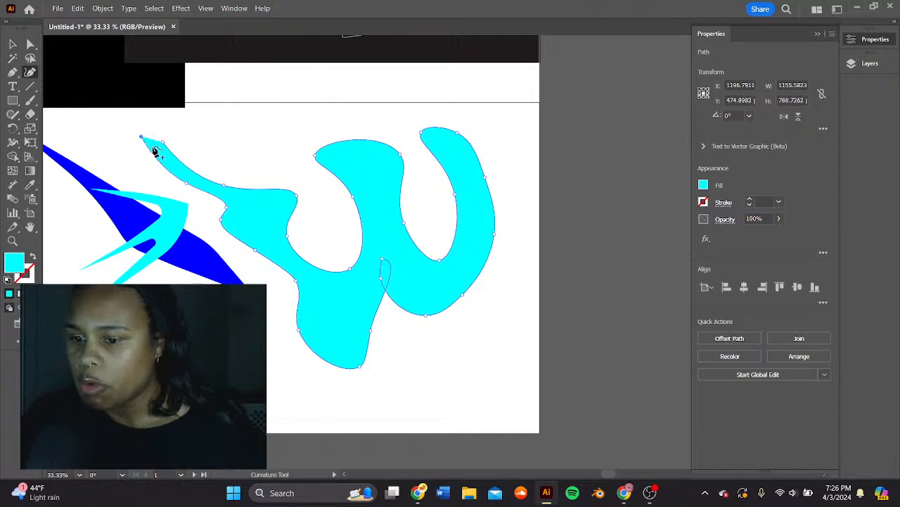
{"action": "left_click", "coordinate": [164, 144]}
- Delete the wavy cyan shape beside the blade and claw
{"action": "left_click", "coordinate": [375, 201]}
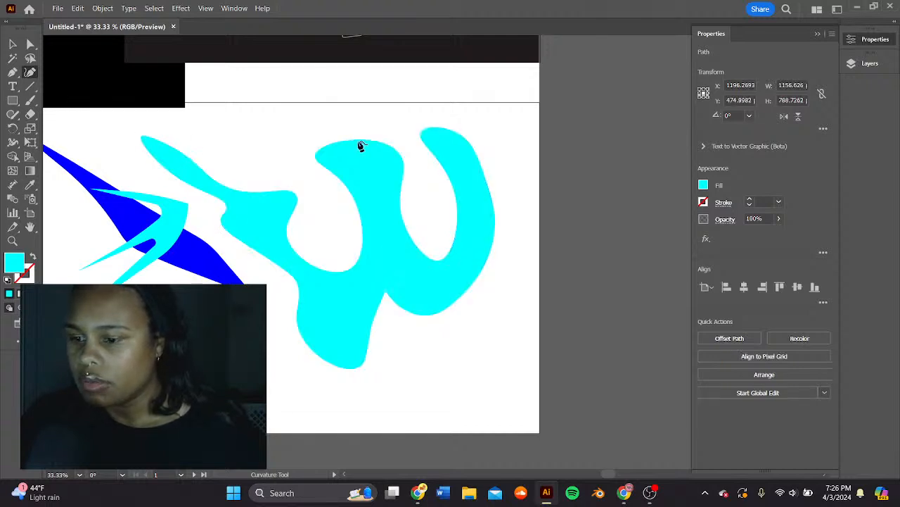
{"action": "left_click", "coordinate": [411, 281]}
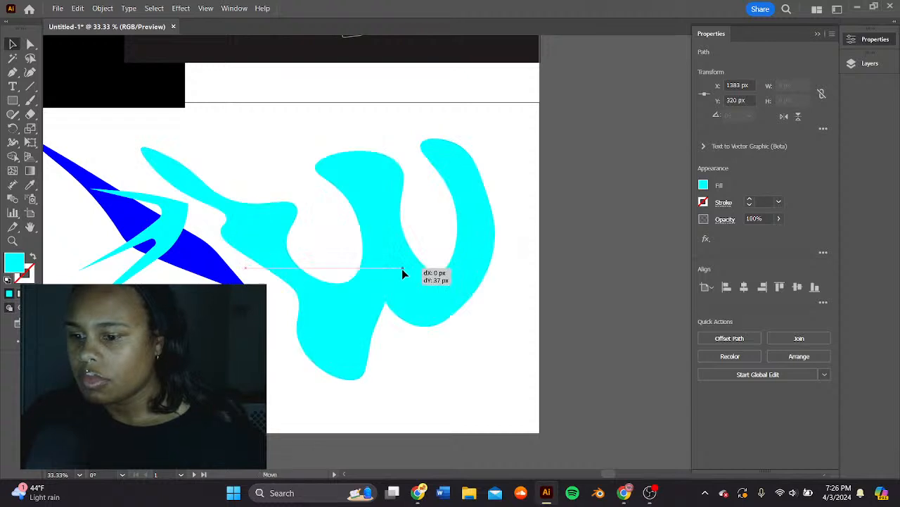
{"action": "key", "text": "Delete"}
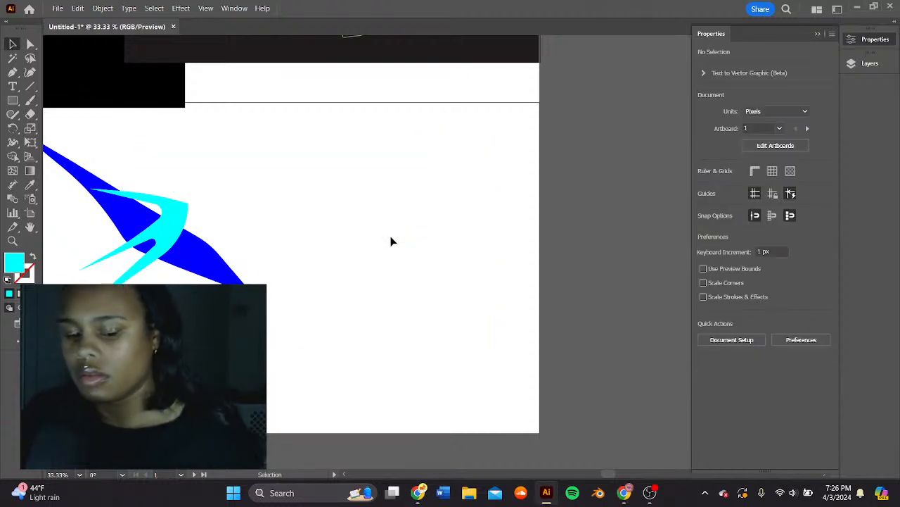
- Examine how the cyan claw and the blue blade overlap, selecting each in turn
{"action": "scroll", "coordinate": [335, 241], "scroll_direction": "left", "scroll_amount": 2}
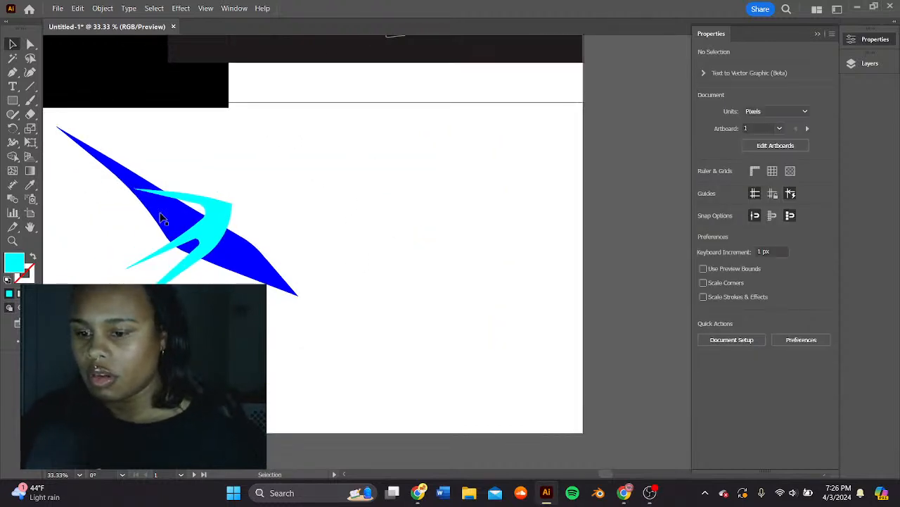
{"action": "left_click", "coordinate": [169, 204]}
{"action": "scroll", "coordinate": [279, 197], "scroll_direction": "left", "scroll_amount": 2}
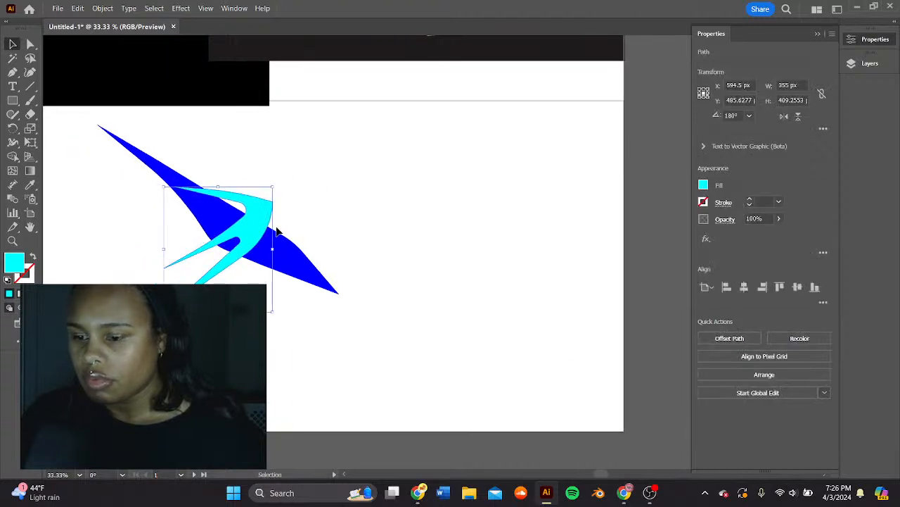
{"action": "left_click", "coordinate": [151, 170]}
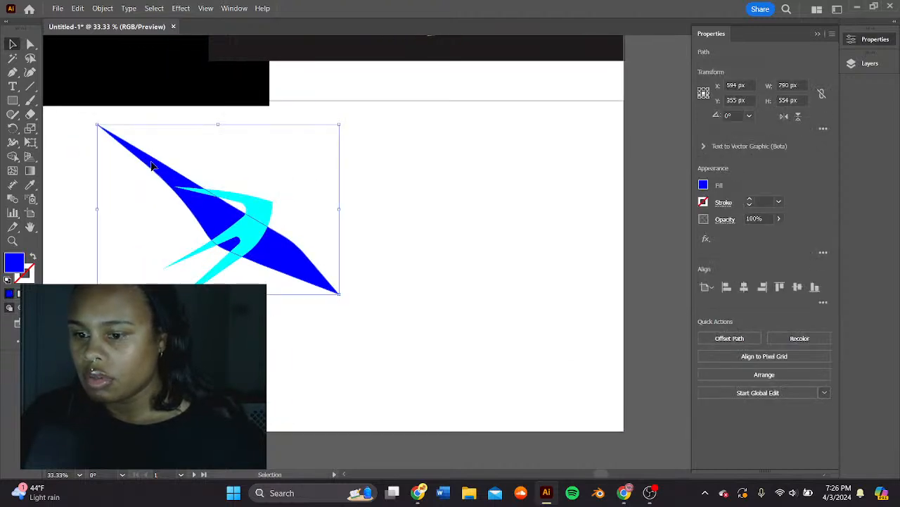
{"action": "left_click", "coordinate": [327, 192]}
{"action": "left_click", "coordinate": [266, 209]}
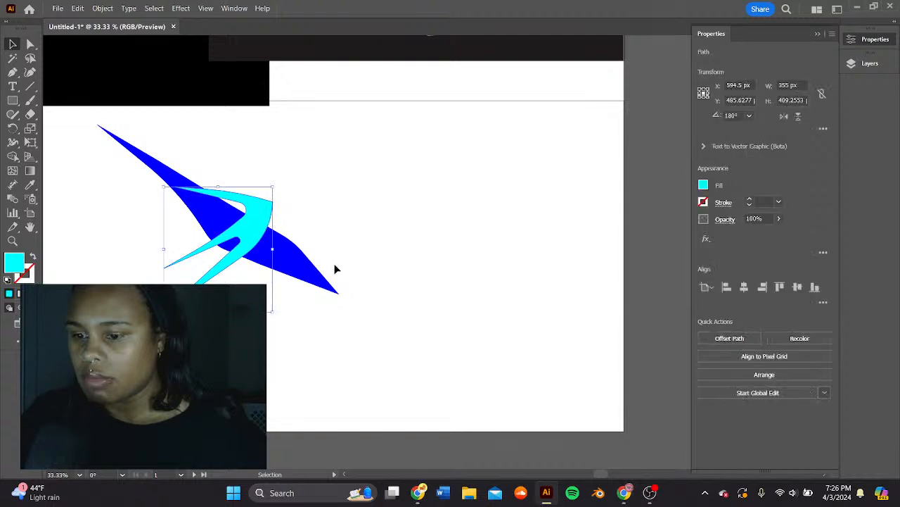
{"action": "left_click", "coordinate": [226, 186]}
{"action": "left_click", "coordinate": [420, 166]}
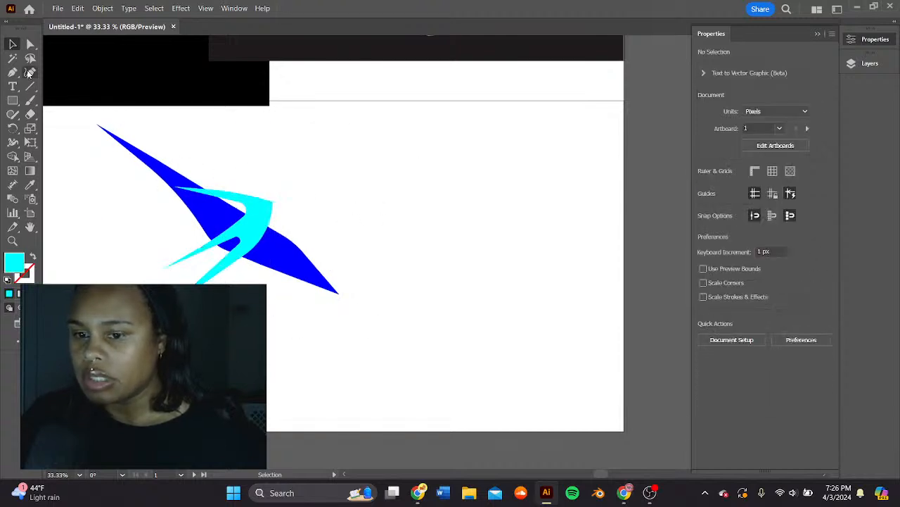
- Start a cyan shape with the Curvature tool, curving down across the blade's lower half and sweeping beneath the claw, about 631 px wide
{"action": "left_click", "coordinate": [31, 73]}
{"action": "left_click", "coordinate": [312, 224]}
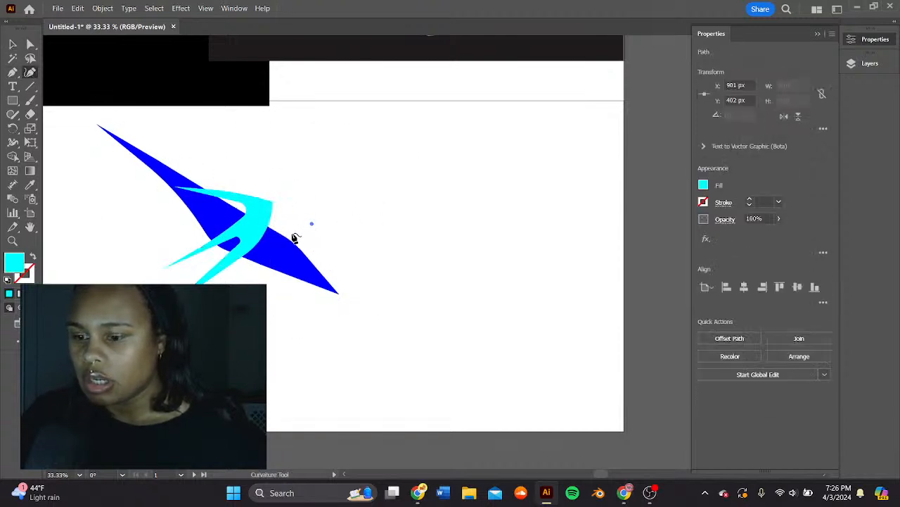
{"action": "left_click", "coordinate": [288, 234]}
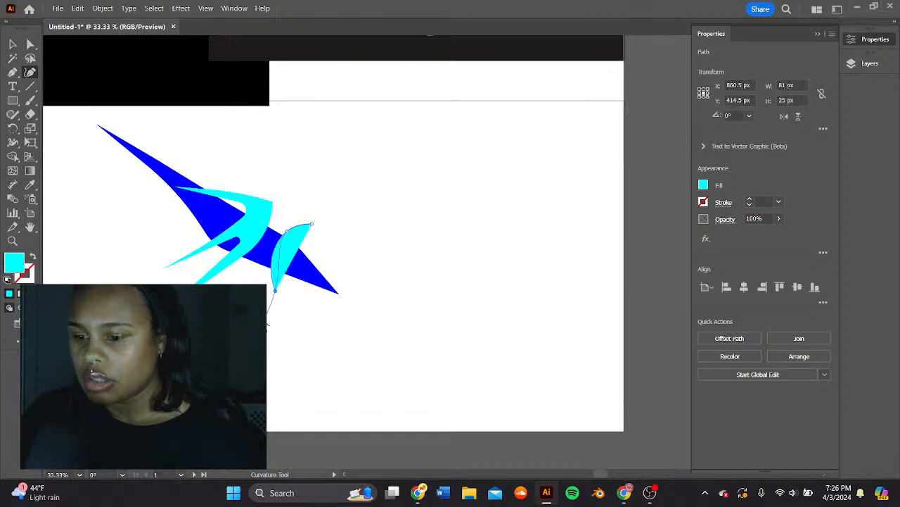
{"action": "left_click", "coordinate": [275, 290]}
{"action": "left_click", "coordinate": [119, 217]}
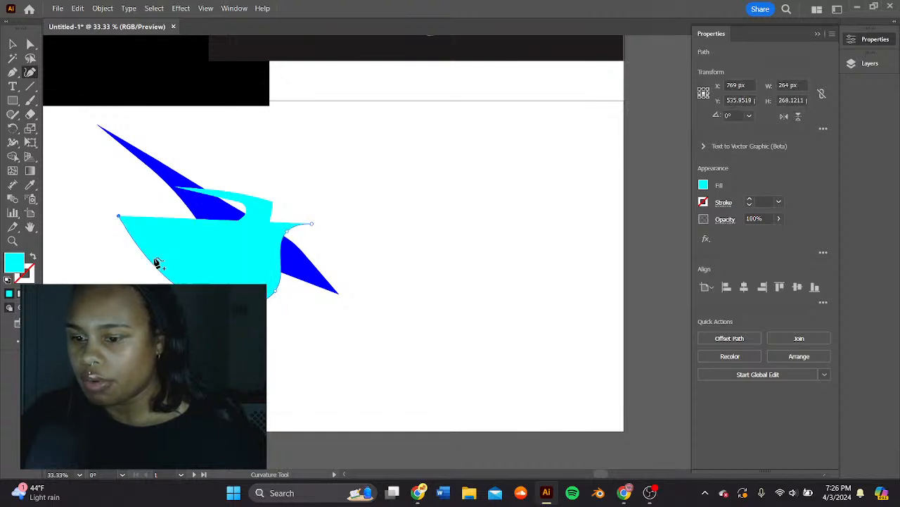
{"action": "left_click", "coordinate": [203, 282]}
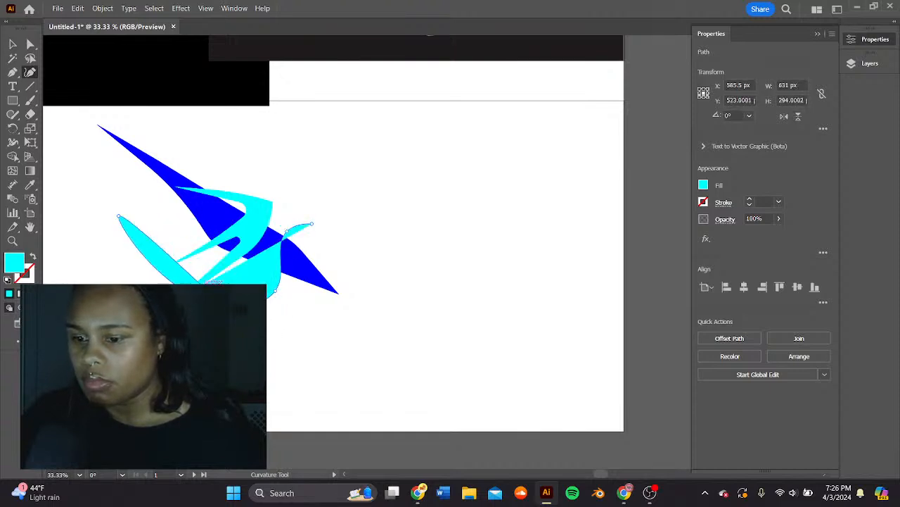
- Continue the cyan Curvature outline over a hump and down through a trough beyond the blade's tip, widening it to about 1001 px
{"action": "left_click", "coordinate": [282, 208]}
{"action": "left_click", "coordinate": [317, 187]}
{"action": "left_click", "coordinate": [329, 240]}
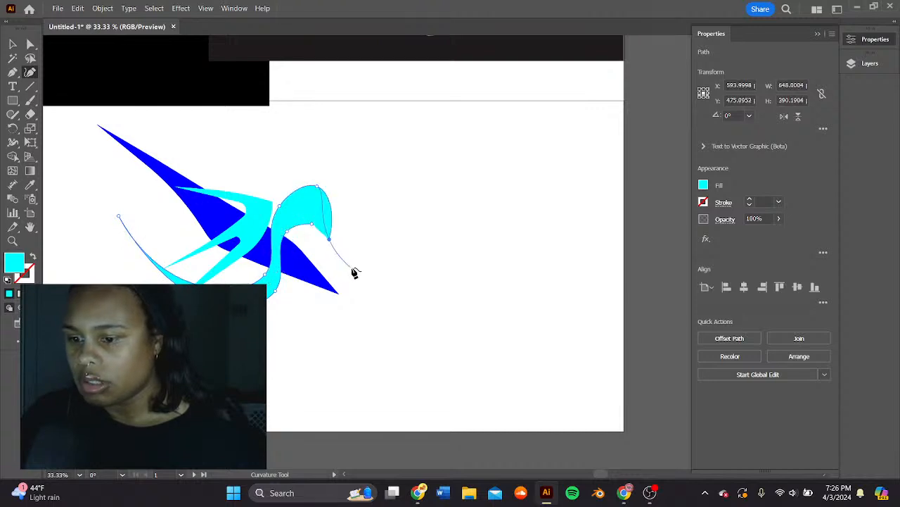
{"action": "left_click", "coordinate": [392, 238]}
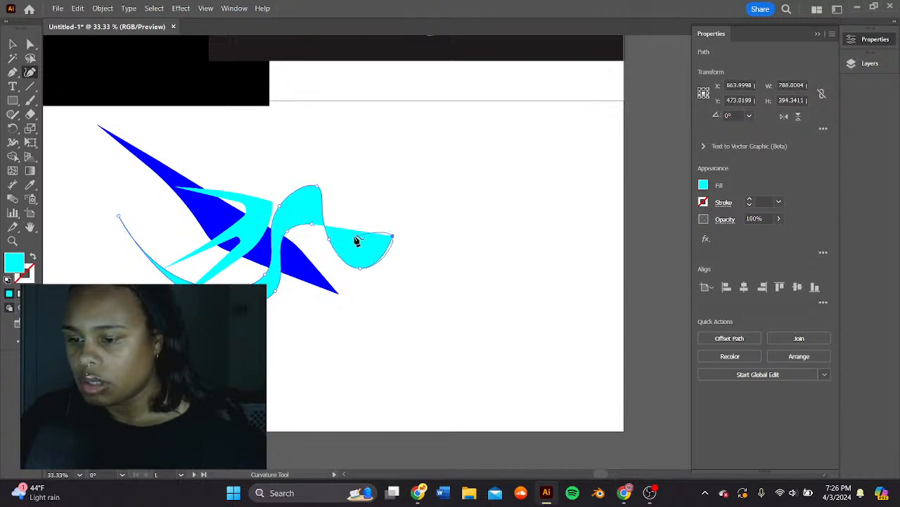
{"action": "left_click", "coordinate": [425, 248]}
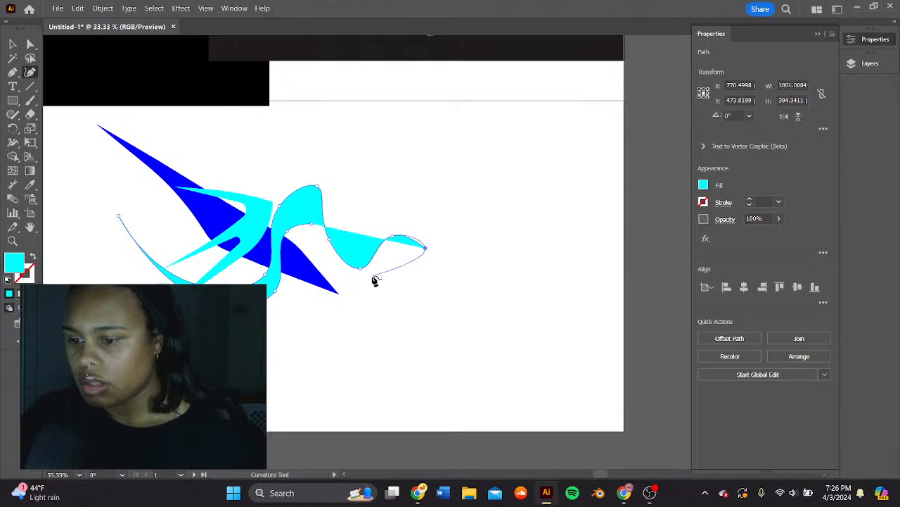
- Extend the wavy outline through a tall hump and a deep trough, turning back near the artboard's edge at about 1631 px wide
{"action": "left_click", "coordinate": [459, 249]}
{"action": "left_click", "coordinate": [473, 211]}
{"action": "left_click", "coordinate": [532, 184]}
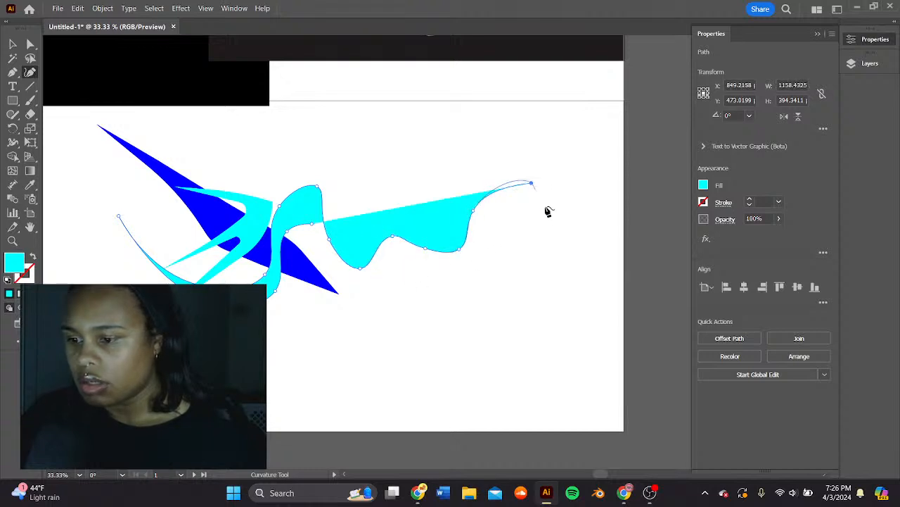
{"action": "left_click", "coordinate": [539, 244]}
{"action": "left_click", "coordinate": [546, 290]}
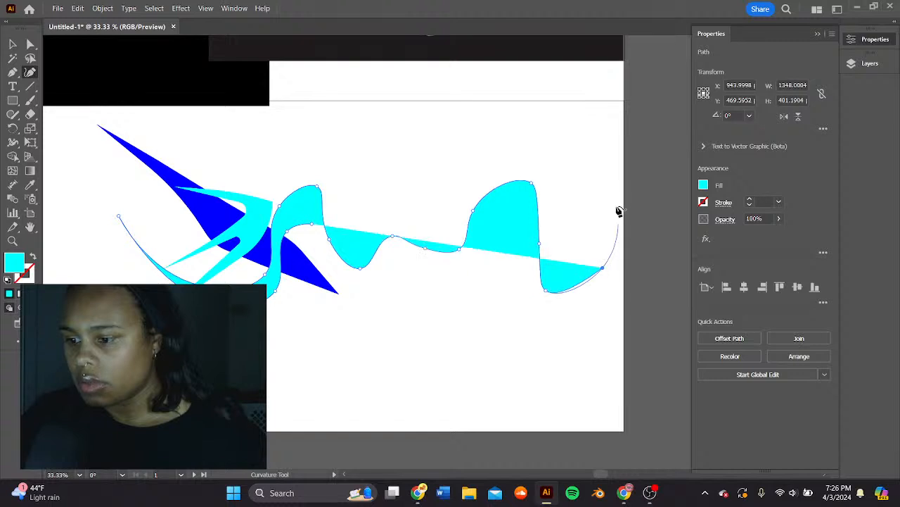
{"action": "left_click", "coordinate": [615, 199]}
{"action": "left_click", "coordinate": [567, 265]}
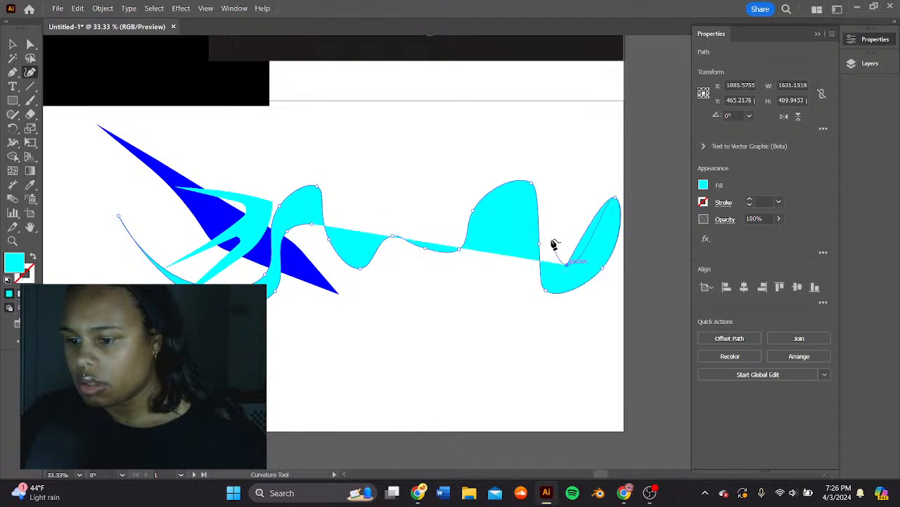
- Bring the outline back along the underside of the waves and close it as a cyan shape about 1639 px wide and 423 px high
{"action": "left_click", "coordinate": [538, 308]}
{"action": "key", "text": "Escape"}
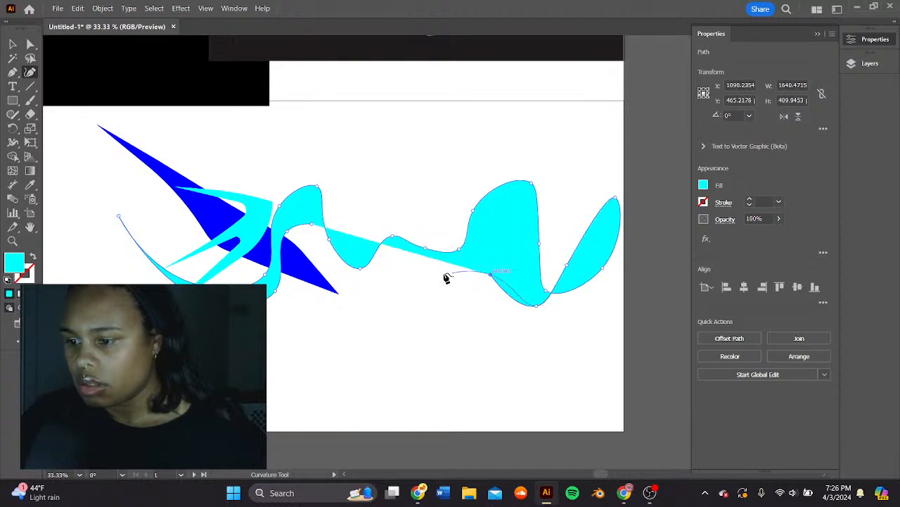
{"action": "left_click", "coordinate": [338, 286]}
{"action": "key", "text": "v"}
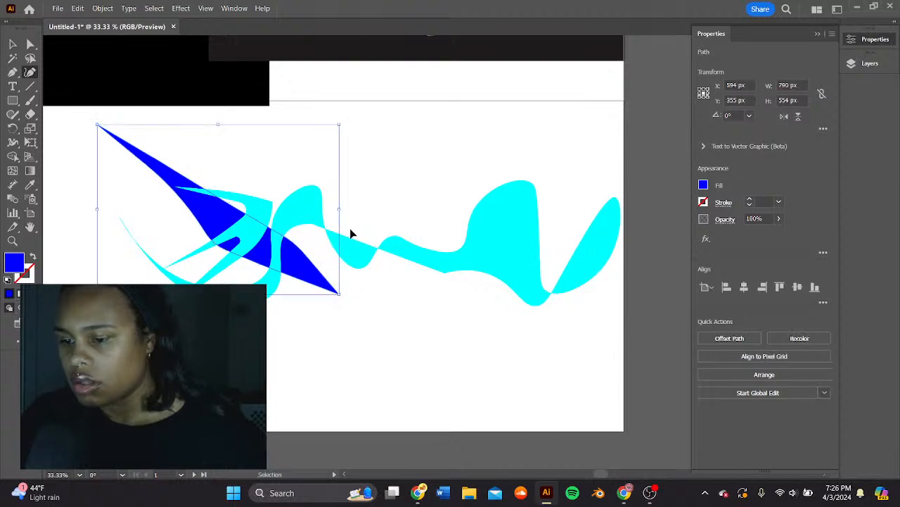
{"action": "left_click", "coordinate": [358, 230]}
{"action": "left_click", "coordinate": [381, 289]}
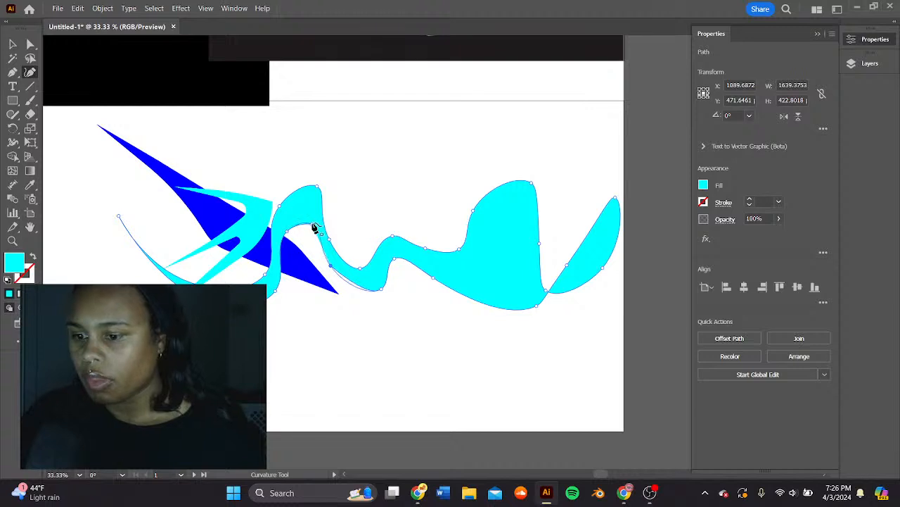
{"action": "left_click", "coordinate": [313, 225]}
- Delete the long wavy cyan shape running across the artboard
{"action": "left_click", "coordinate": [422, 264]}
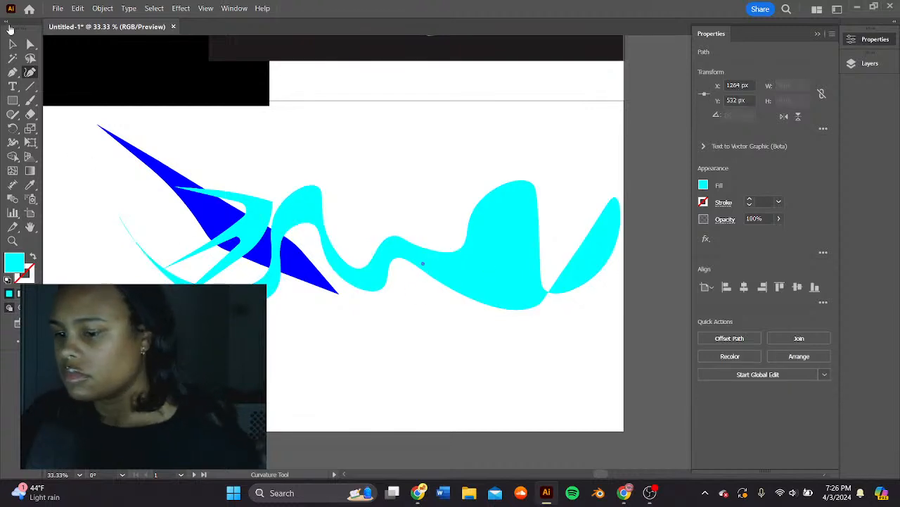
{"action": "left_click", "coordinate": [12, 44]}
{"action": "left_click", "coordinate": [477, 257]}
{"action": "key", "text": "Delete"}
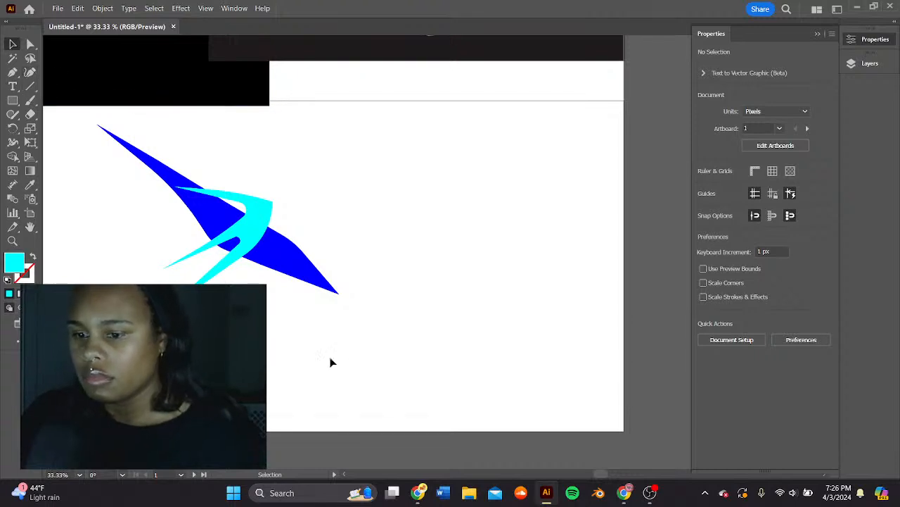
- Duplicate the blue blade and cyan claw together, flip the copy horizontally, and place it as a mirrored wing with the blade tips touching
{"action": "left_click_drag", "start_coordinate": [249, 239], "coordinate": [181, 135]}
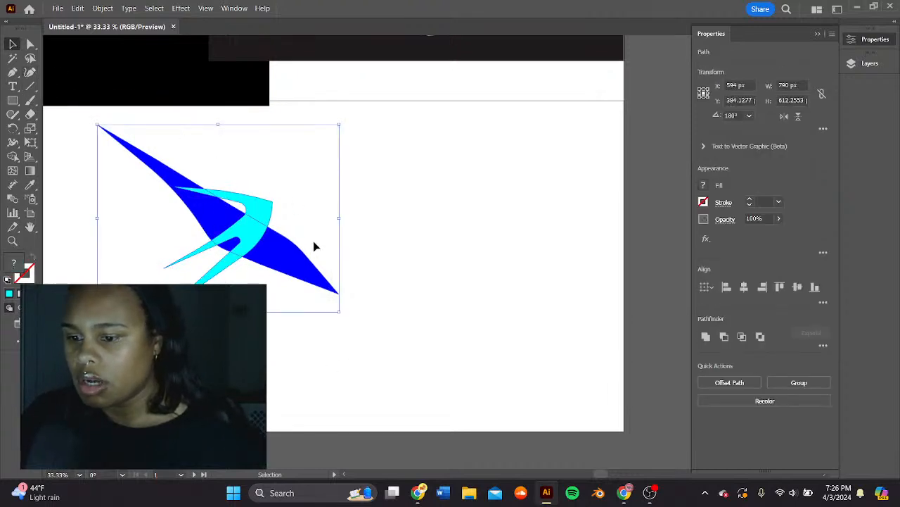
{"action": "key", "text": "ctrl+c"}
{"action": "key", "text": "ctrl+v"}
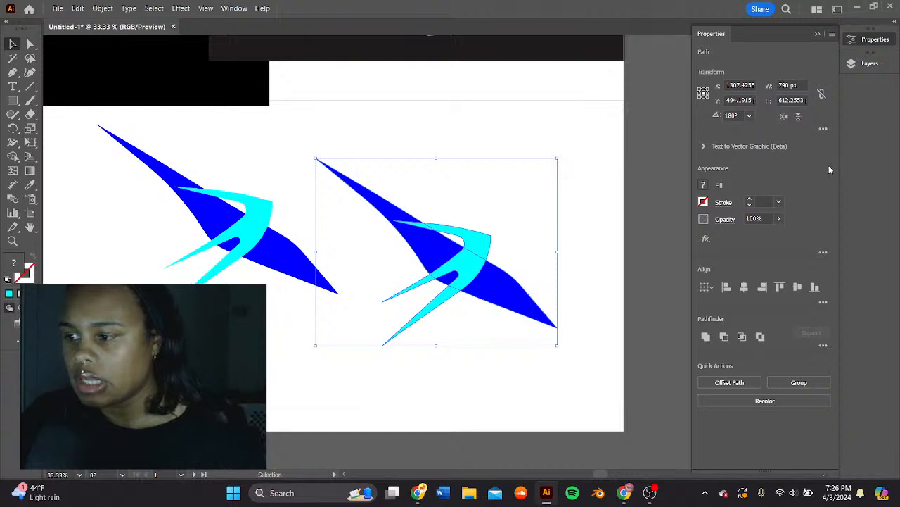
{"action": "left_click", "coordinate": [785, 118]}
{"action": "left_click_drag", "start_coordinate": [453, 258], "coordinate": [452, 238]}
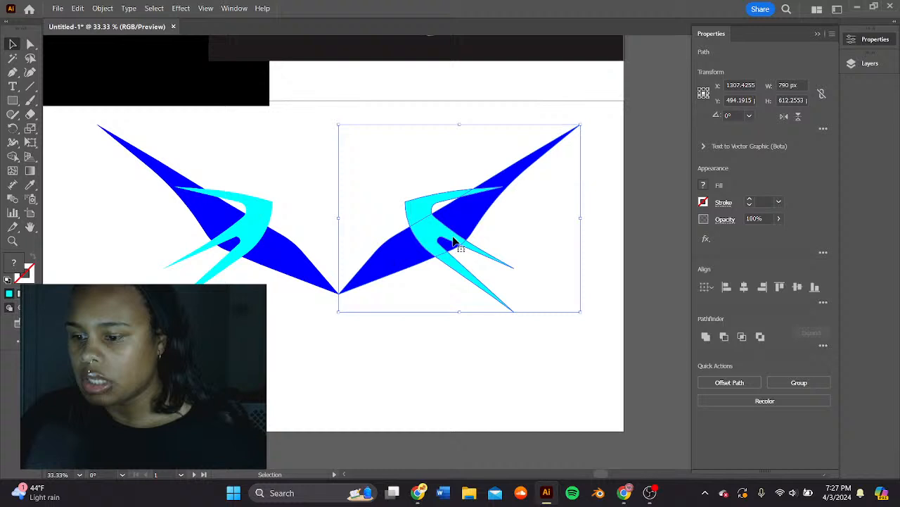
{"action": "left_click", "coordinate": [477, 355]}
{"action": "left_click_drag", "start_coordinate": [610, 357], "coordinate": [570, 341]}
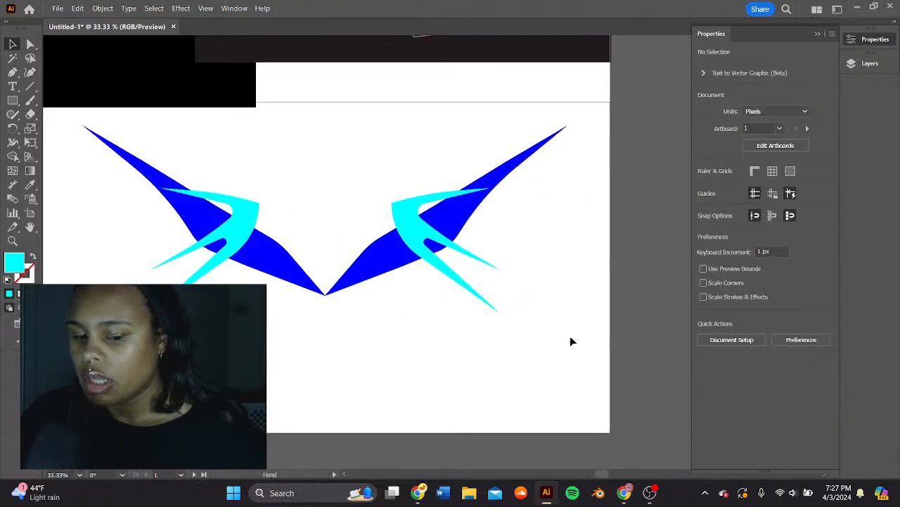
- Duplicate the cyan claw on the right wing and flip the copy vertically and horizontally, placing it beneath the original
{"action": "left_click", "coordinate": [412, 238]}
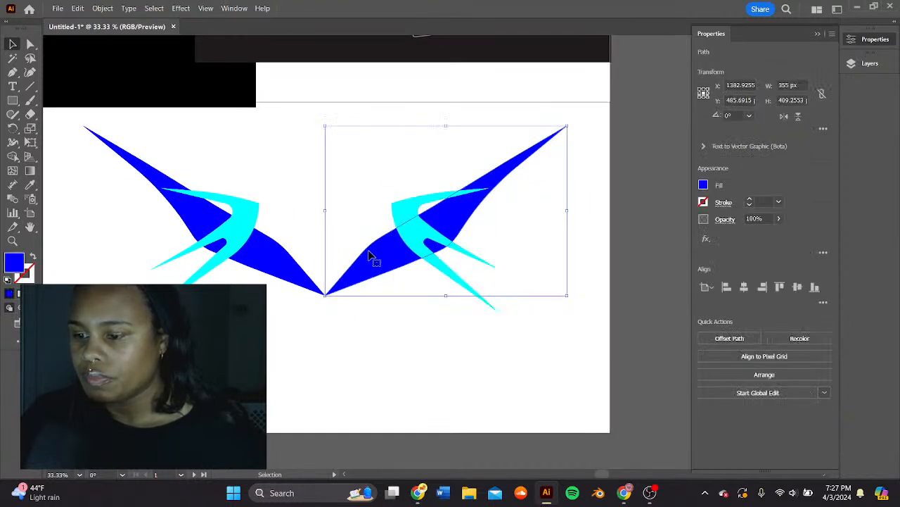
{"action": "left_click", "coordinate": [347, 179]}
{"action": "scroll", "coordinate": [426, 195], "scroll_direction": "left", "scroll_amount": 2}
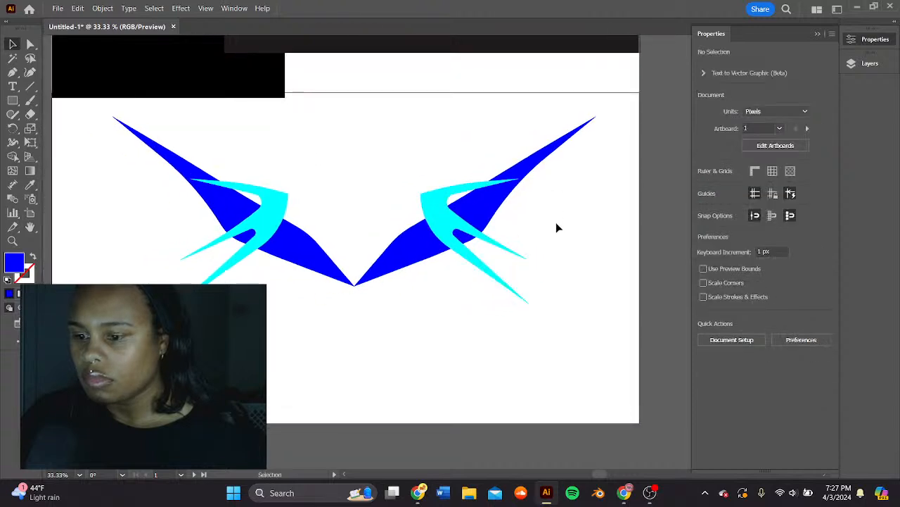
{"action": "scroll", "coordinate": [593, 258], "scroll_direction": "right", "scroll_amount": 1}
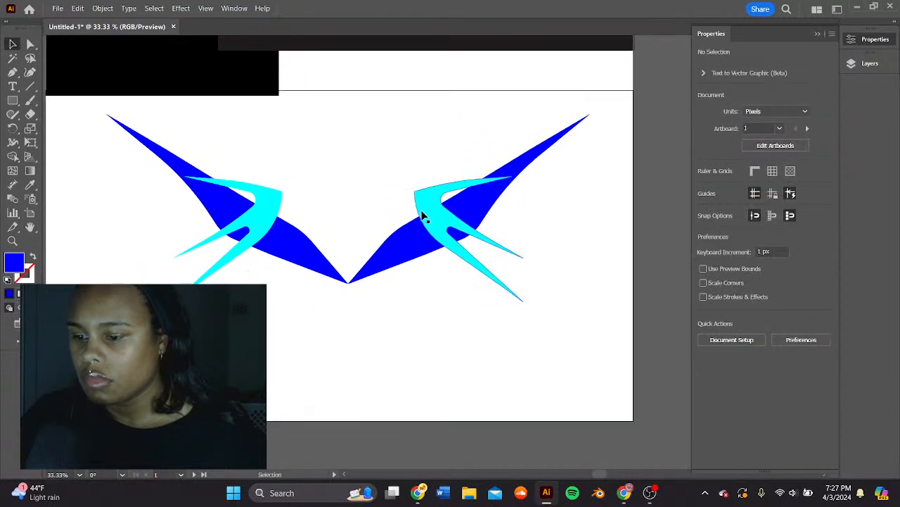
{"action": "left_click", "coordinate": [424, 215]}
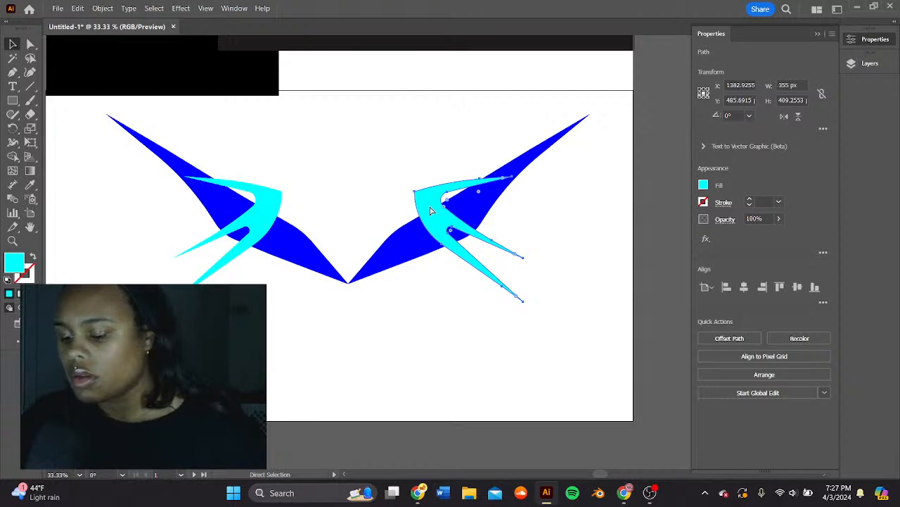
{"action": "left_click_drag", "start_coordinate": [431, 210], "coordinate": [399, 222]}
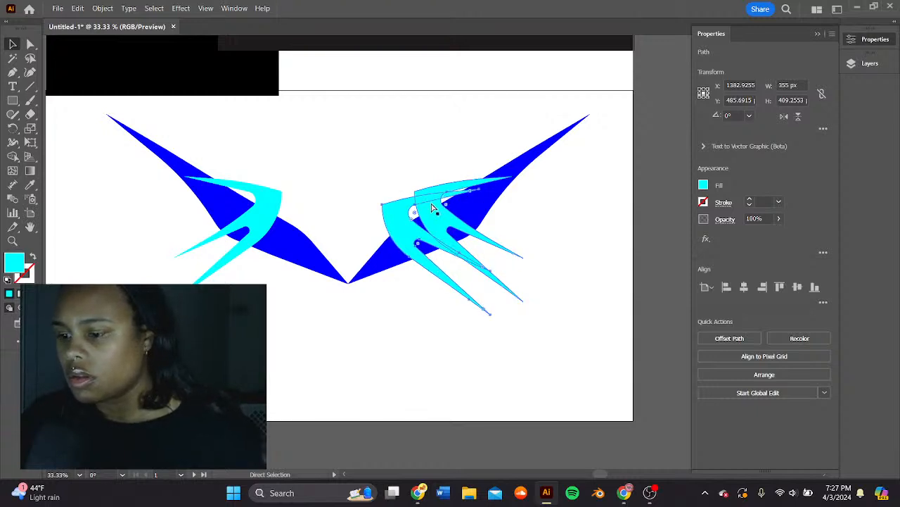
{"action": "left_click", "coordinate": [797, 117]}
{"action": "left_click_drag", "start_coordinate": [408, 289], "coordinate": [440, 299]}
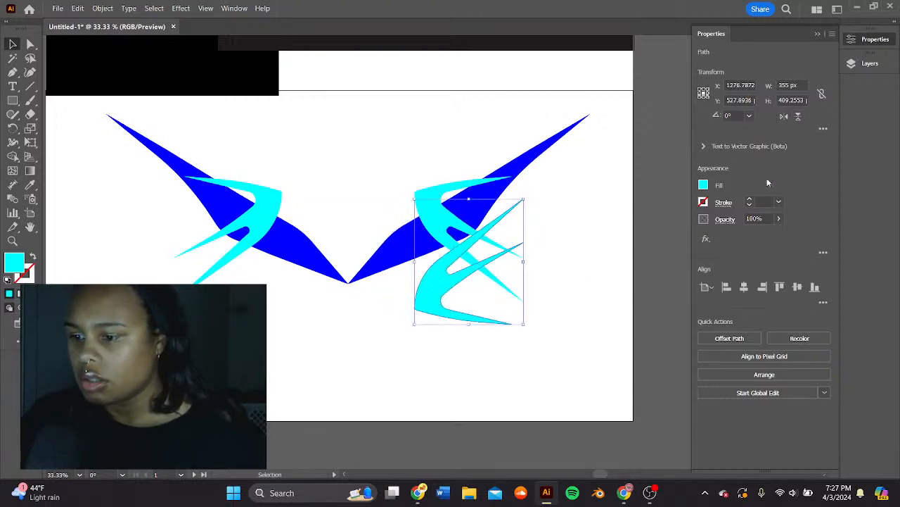
{"action": "left_click", "coordinate": [783, 116]}
{"action": "left_click", "coordinate": [783, 116]}
{"action": "left_click", "coordinate": [783, 117]}
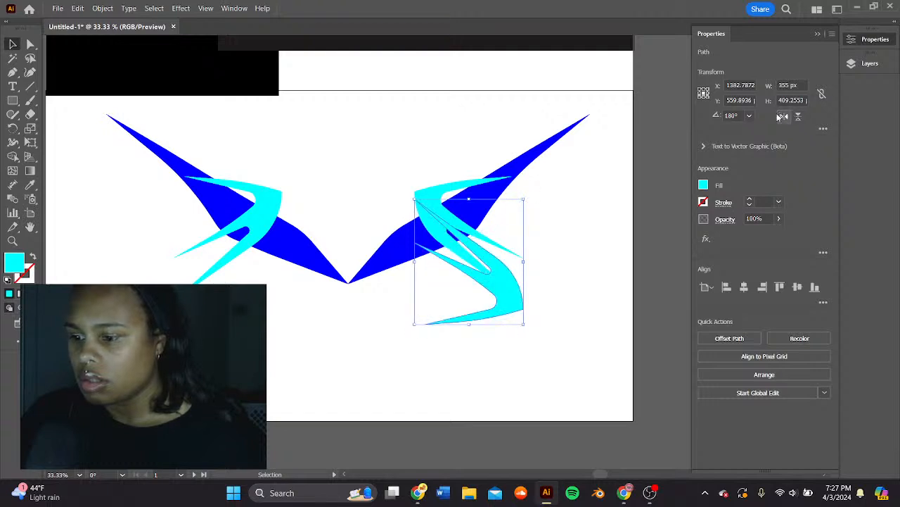
- Position the flipped claw across the right blade's lower half and place a horizontally mirrored copy at the matching spot on the left wing
{"action": "left_click_drag", "start_coordinate": [503, 304], "coordinate": [244, 284]}
{"action": "left_click", "coordinate": [783, 117]}
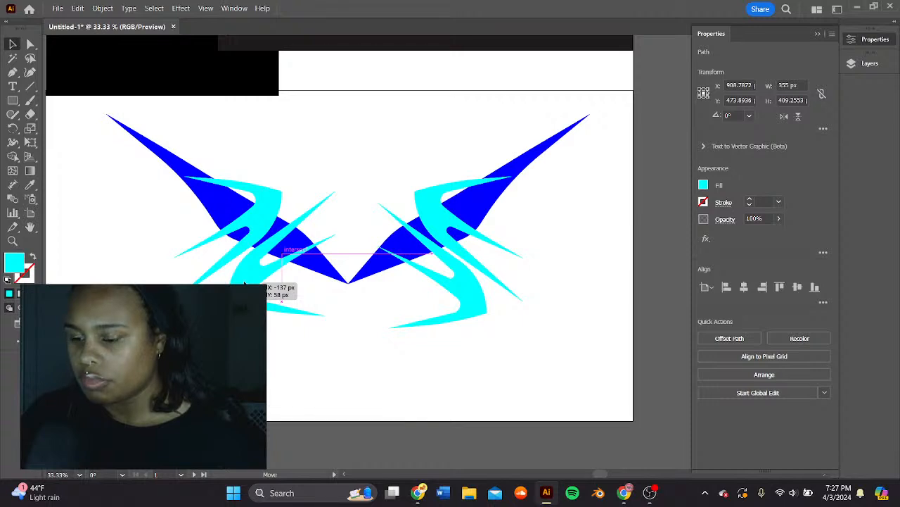
{"action": "left_click_drag", "start_coordinate": [244, 283], "coordinate": [269, 283]}
{"action": "left_click", "coordinate": [396, 161]}
{"action": "left_click", "coordinate": [272, 281]}
{"action": "left_click", "coordinate": [342, 137]}
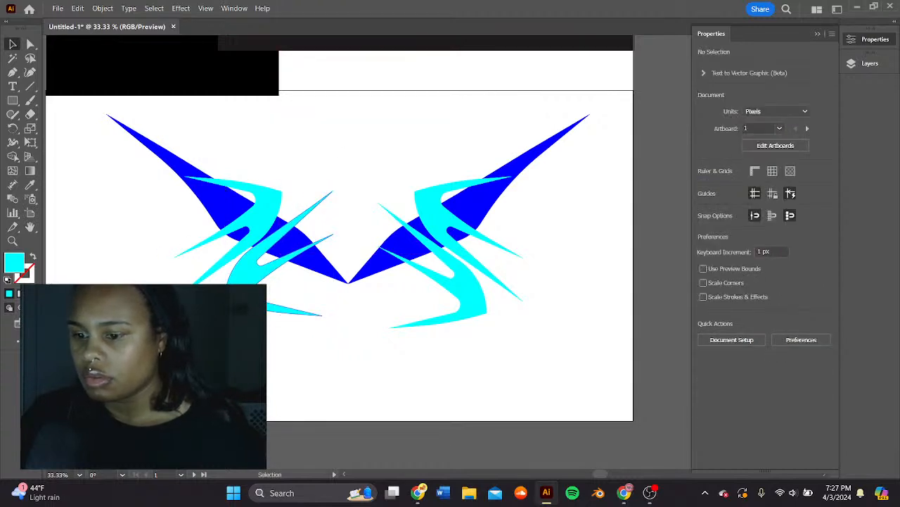
{"action": "left_click", "coordinate": [247, 273]}
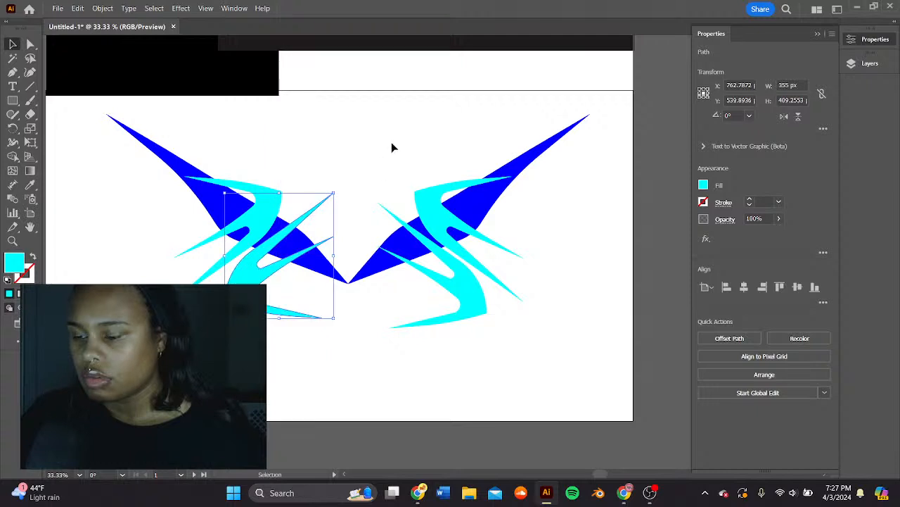
{"action": "left_click", "coordinate": [391, 145]}
{"action": "left_click_drag", "start_coordinate": [392, 145], "coordinate": [446, 138]}
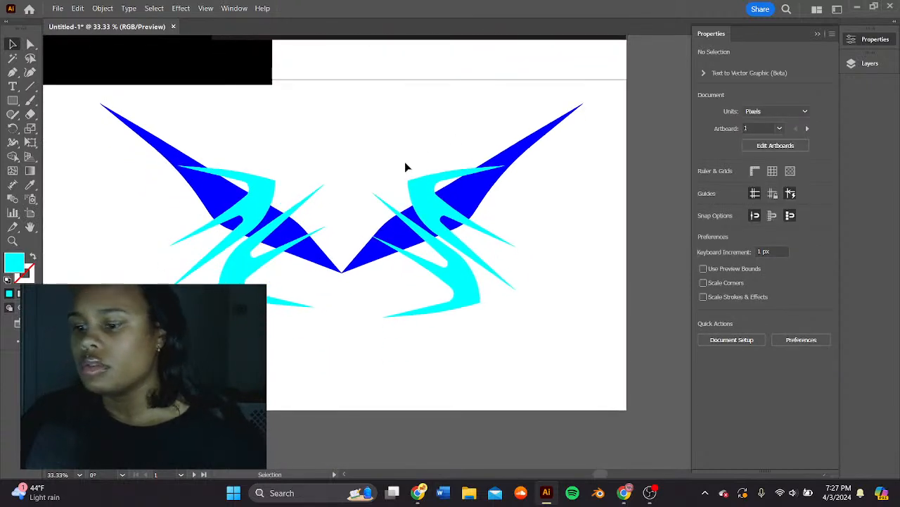
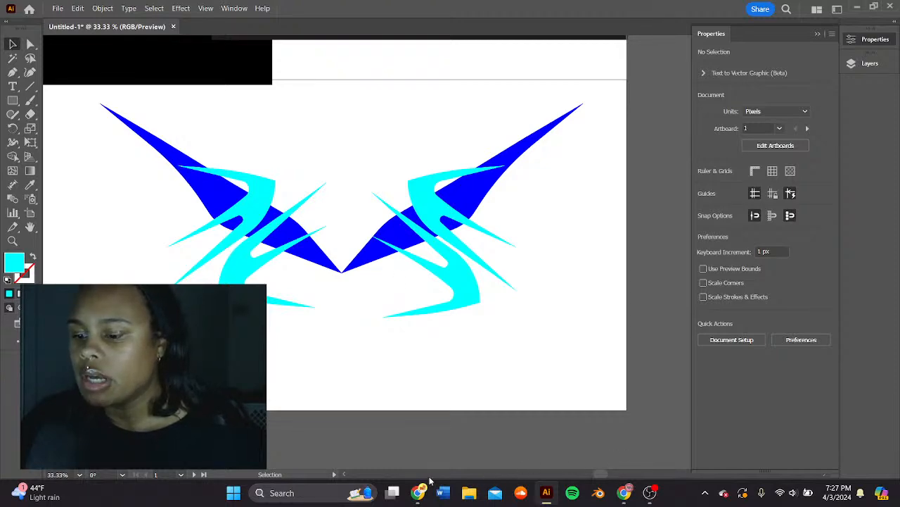
- Switch to Chrome, search Google Images for "hearts" in a new tab, and copy Wikipedia's plain red heart symbol image
{"action": "left_click", "coordinate": [623, 495]}
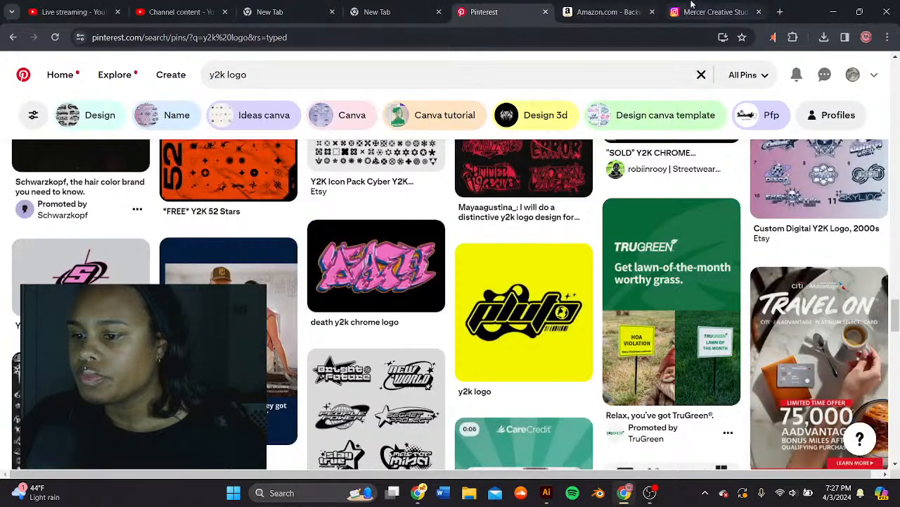
{"action": "key", "text": "ctrl+t"}
{"action": "type", "text": "hearts"}
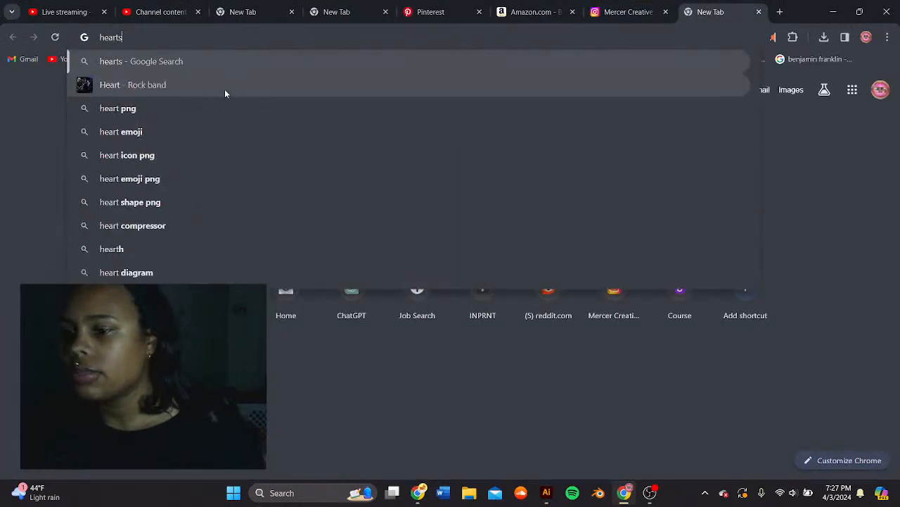
{"action": "key", "text": "Return"}
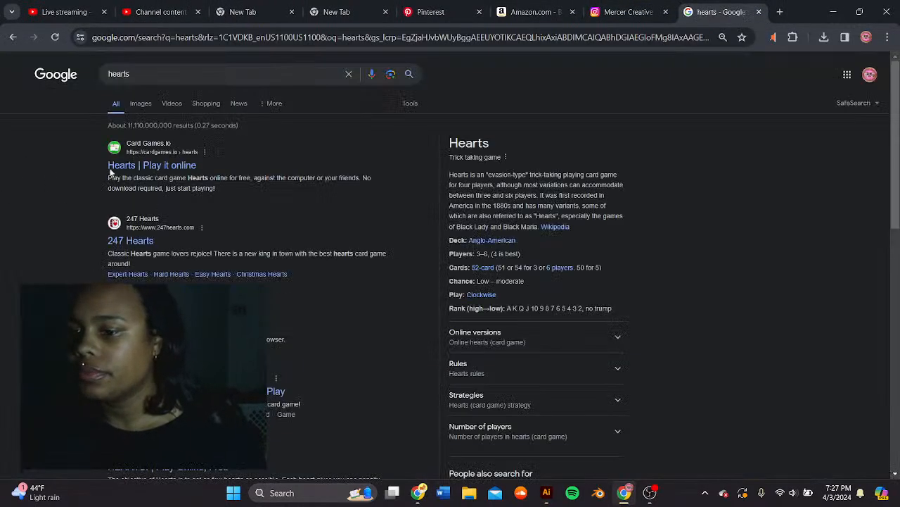
{"action": "left_click", "coordinate": [140, 104]}
{"action": "scroll", "coordinate": [51, 175], "scroll_direction": "down", "scroll_amount": 5}
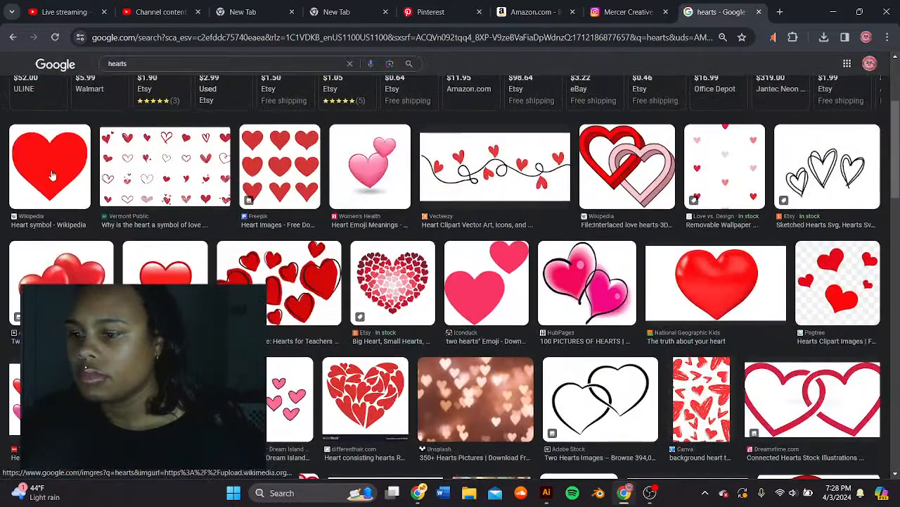
{"action": "left_click", "coordinate": [51, 175]}
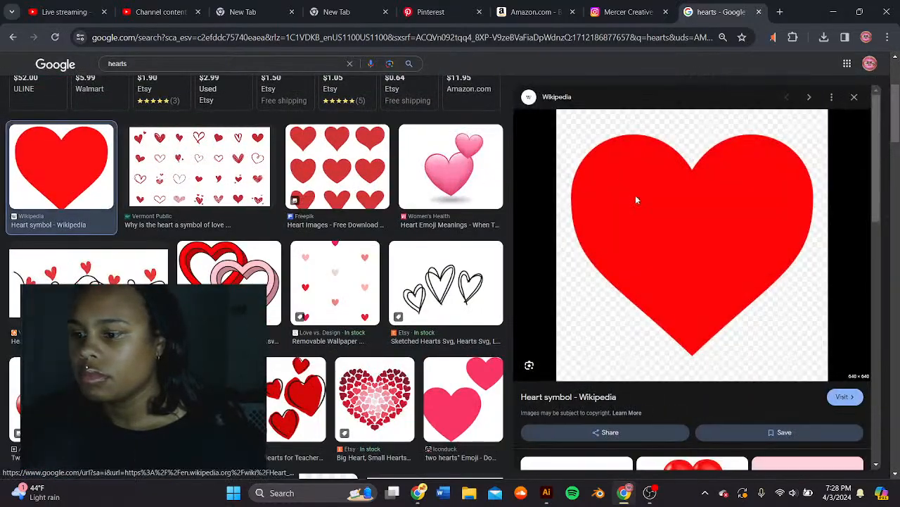
{"action": "right_click", "coordinate": [635, 195]}
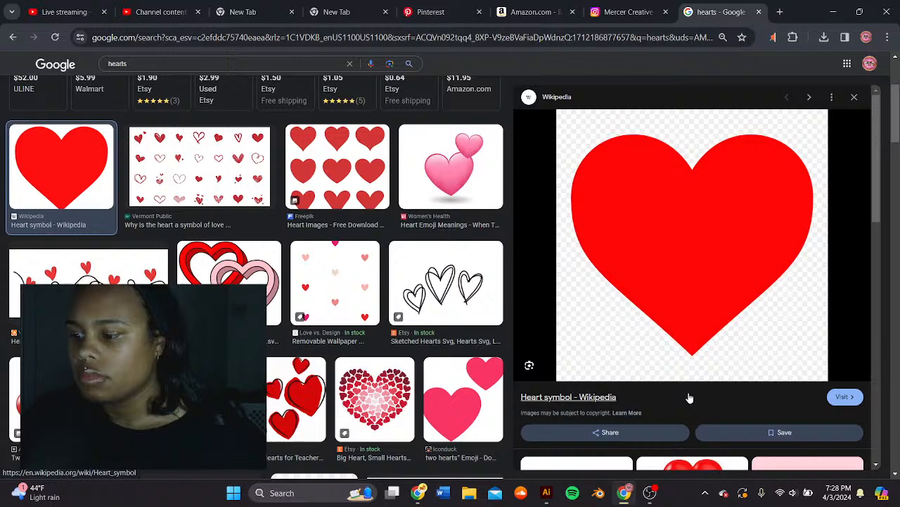
- Paste the heart image into the Illustrator document and place it over the artboard's left edge, beside the left wing
{"action": "left_click", "coordinate": [546, 493]}
{"action": "key", "text": "ctrl+v"}
{"action": "left_click_drag", "start_coordinate": [401, 246], "coordinate": [96, 299]}
{"action": "left_click_drag", "start_coordinate": [247, 317], "coordinate": [453, 282]}
{"action": "left_click_drag", "start_coordinate": [385, 283], "coordinate": [196, 220]}
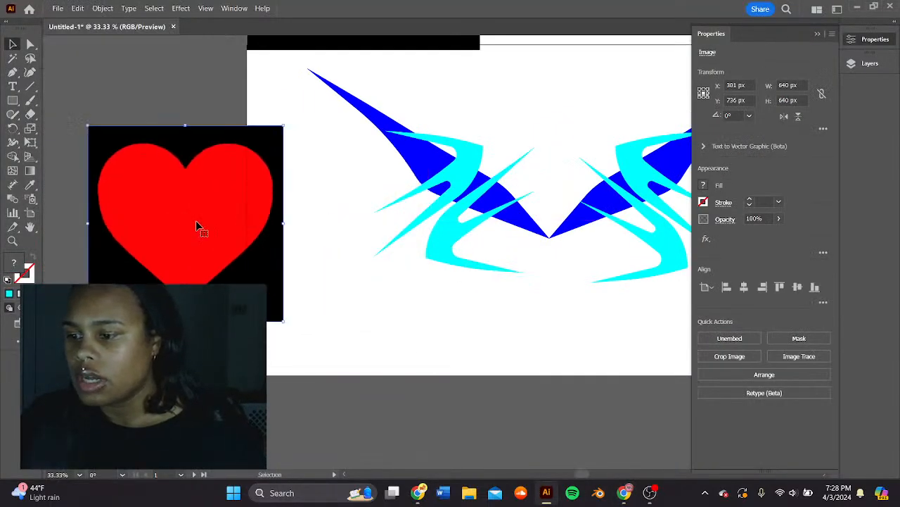
{"action": "scroll", "coordinate": [233, 228], "scroll_direction": "right", "scroll_amount": 3}
{"action": "scroll", "coordinate": [233, 227], "scroll_direction": "up", "scroll_amount": 1}
{"action": "left_click_drag", "start_coordinate": [140, 208], "coordinate": [276, 209]}
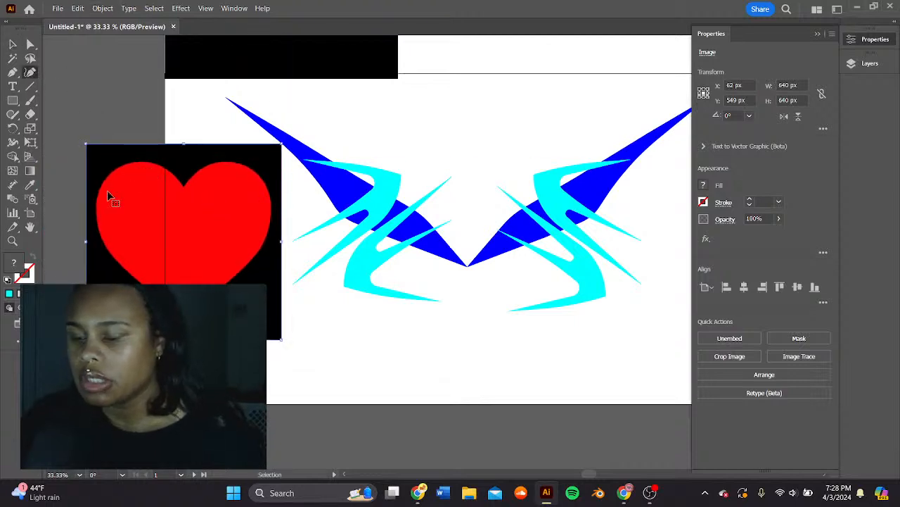
- Move the heart reference image fully off the artboard onto the empty canvas beside it
{"action": "key", "text": "ctrl+equal"}
{"action": "key", "text": "ctrl+equal"}
{"action": "key", "text": "ctrl+equal"}
{"action": "key", "text": "ctrl+minus"}
{"action": "key", "text": "ctrl+minus"}
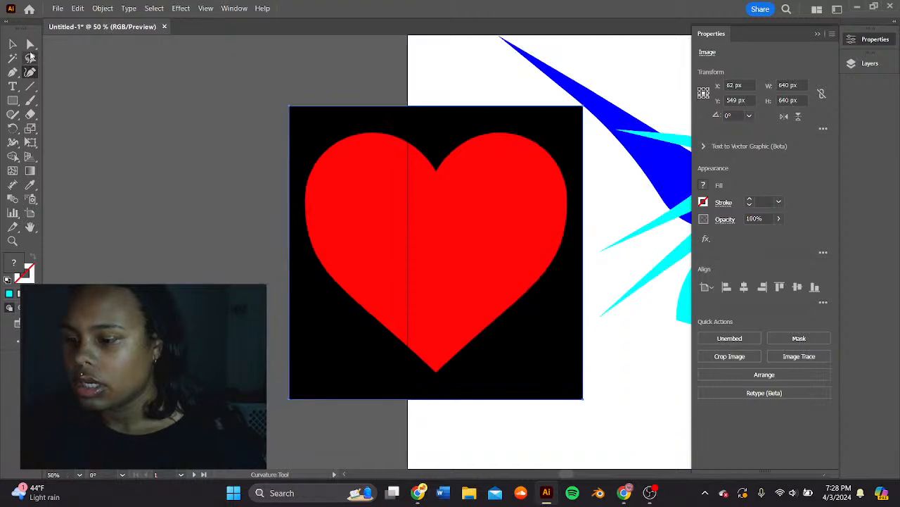
{"action": "left_click", "coordinate": [13, 43]}
{"action": "left_click_drag", "start_coordinate": [471, 234], "coordinate": [292, 201]}
{"action": "key", "text": "ctrl+equal"}
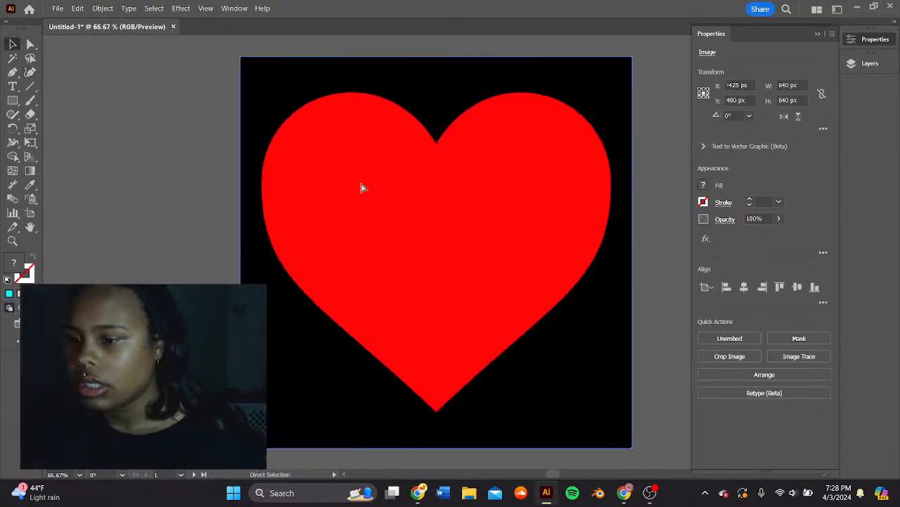
{"action": "left_click_drag", "start_coordinate": [333, 155], "coordinate": [195, 142]}
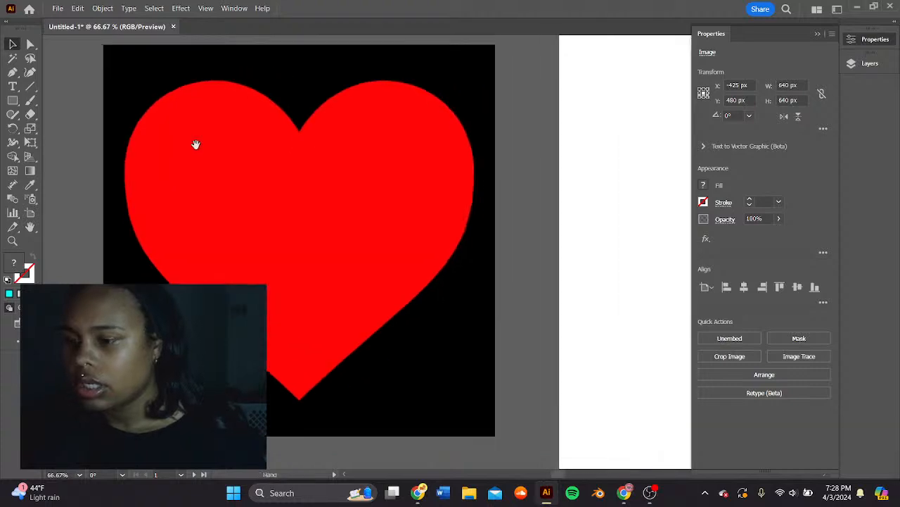
- Start tracing the heart with the Pen tool, placing straight segments from the top notch up the beginning of the right lobe
{"action": "left_click", "coordinate": [12, 73]}
{"action": "left_click", "coordinate": [301, 134]}
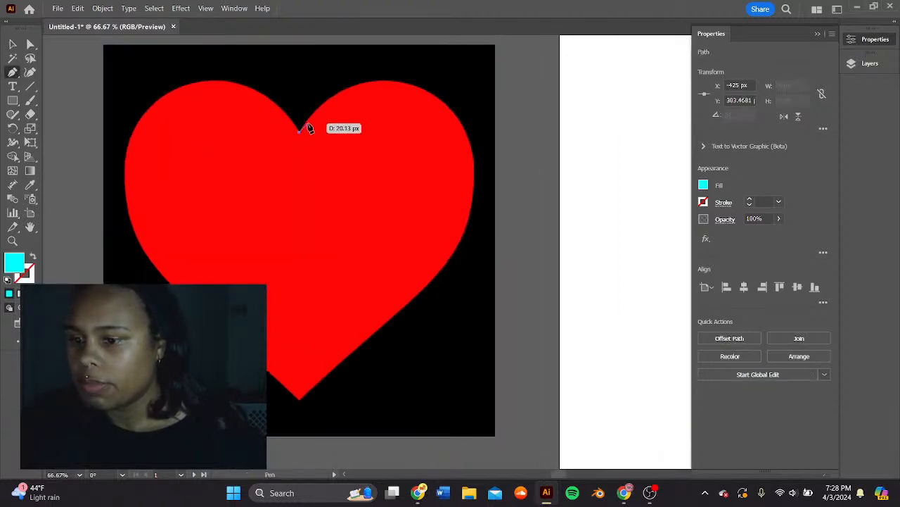
{"action": "left_click", "coordinate": [310, 123]}
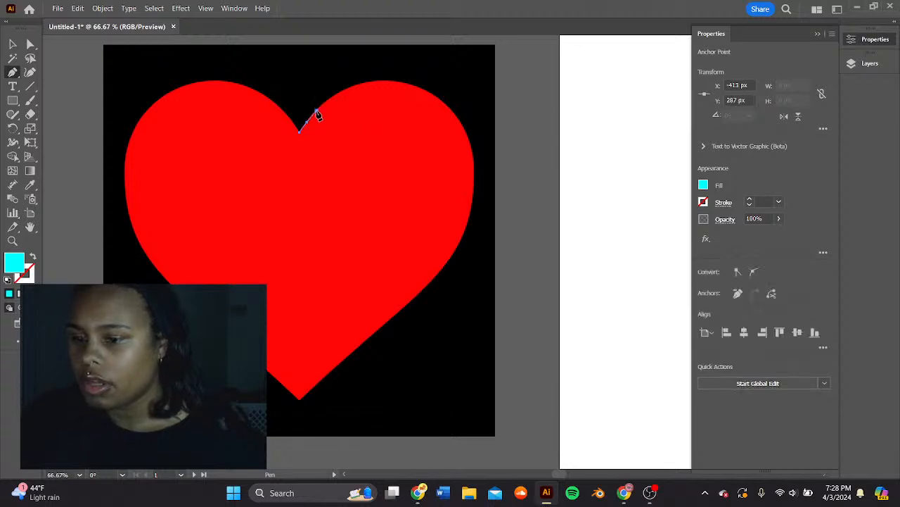
{"action": "left_click", "coordinate": [316, 110]}
- Continue the path with the Curvature tool around the right lobe and down the right side to the heart's bottom tip
{"action": "left_click", "coordinate": [30, 73]}
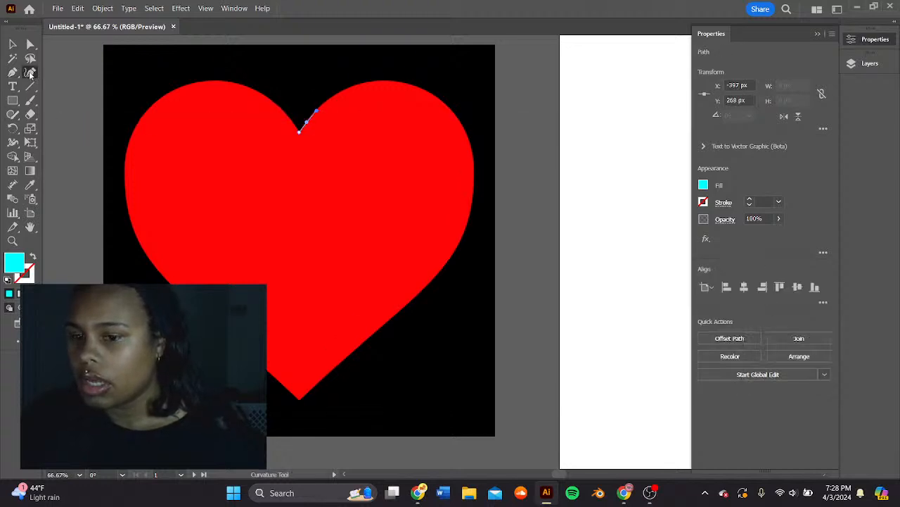
{"action": "left_click", "coordinate": [359, 85]}
{"action": "left_click", "coordinate": [391, 83]}
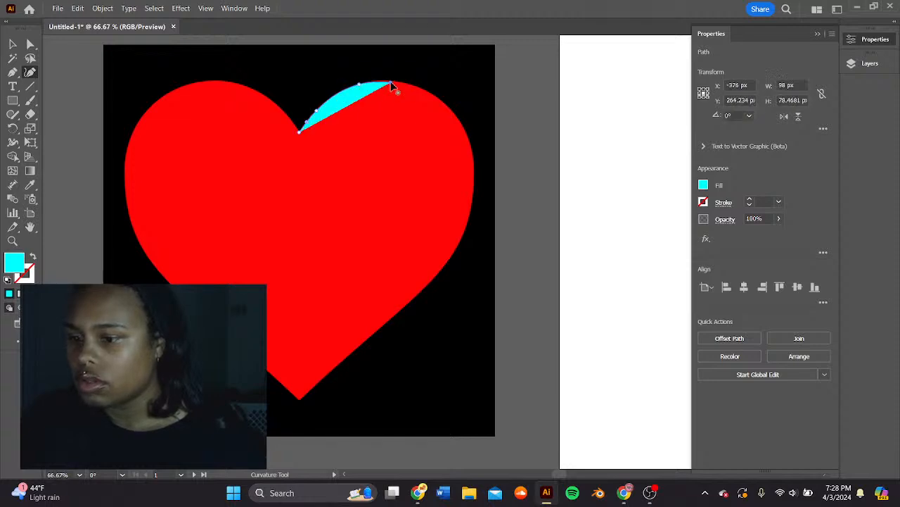
{"action": "left_click", "coordinate": [428, 92]}
{"action": "left_click", "coordinate": [454, 112]}
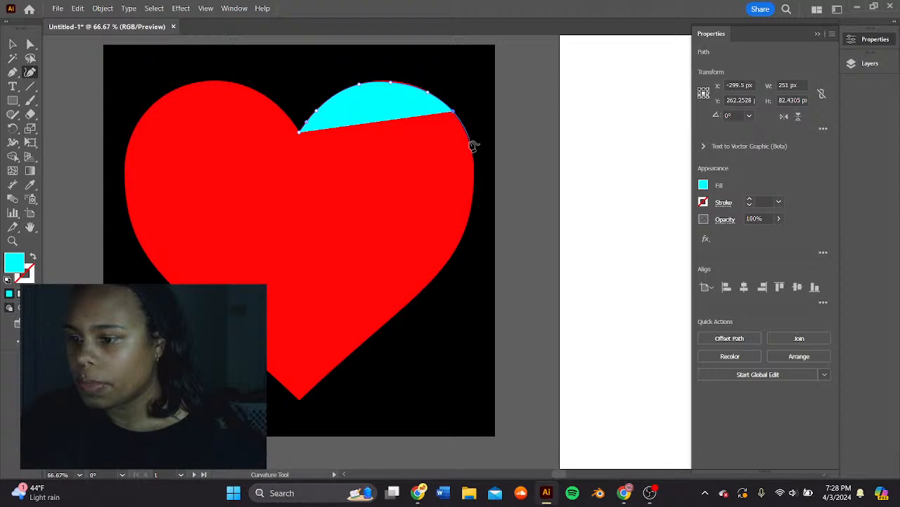
{"action": "left_click", "coordinate": [470, 145]}
{"action": "left_click", "coordinate": [475, 183]}
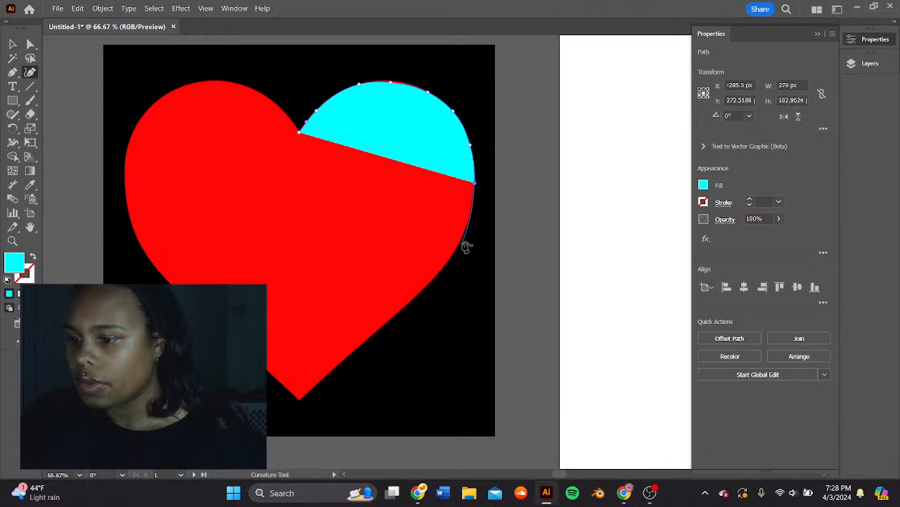
{"action": "left_click", "coordinate": [461, 242]}
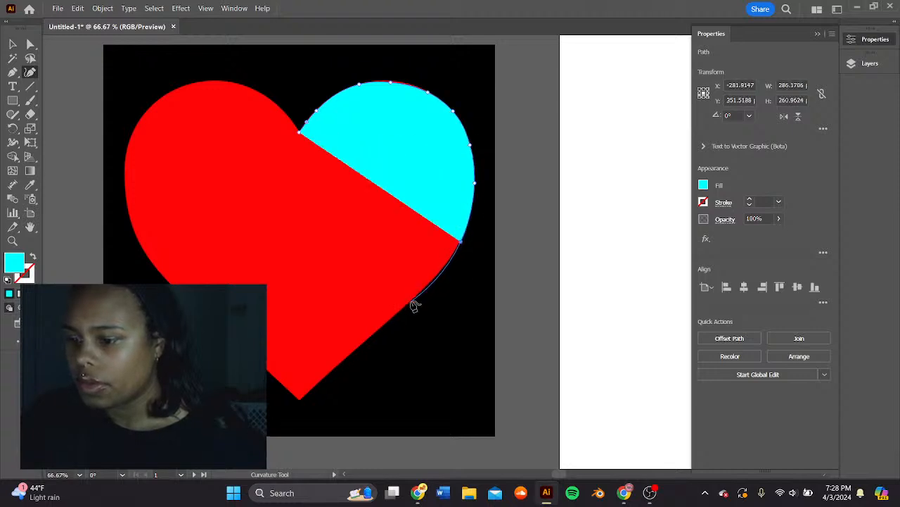
{"action": "left_click", "coordinate": [412, 301]}
{"action": "left_click", "coordinate": [350, 358]}
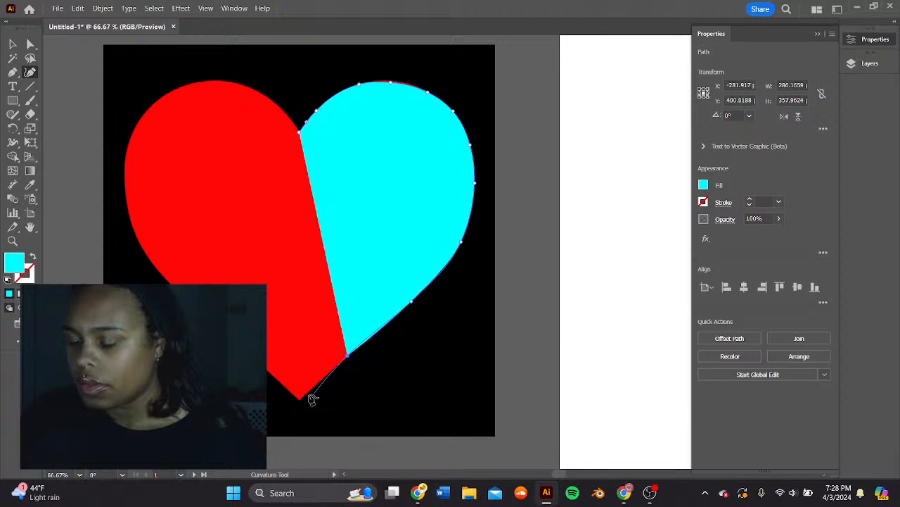
{"action": "left_click", "coordinate": [300, 401]}
- Extend the path with two straight Pen segments from the bottom tip up the heart's lower left edge
{"action": "left_click", "coordinate": [12, 72]}
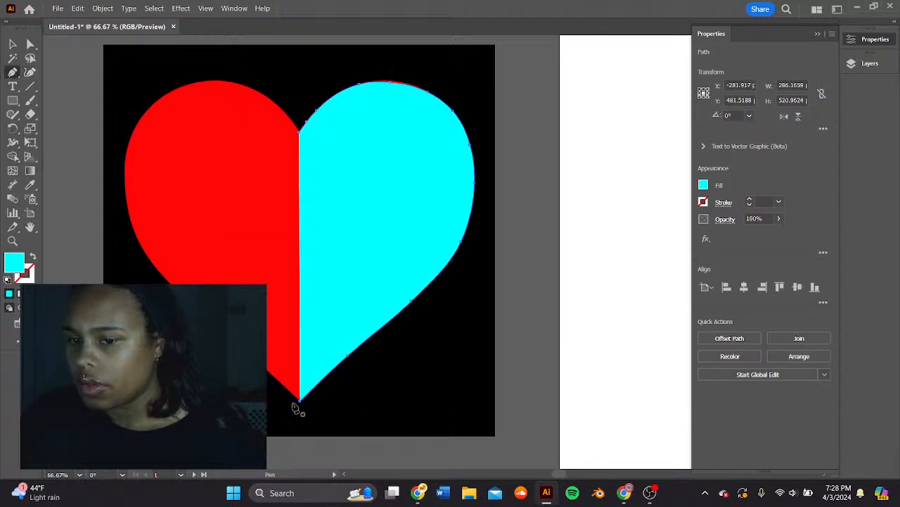
{"action": "left_click", "coordinate": [296, 398]}
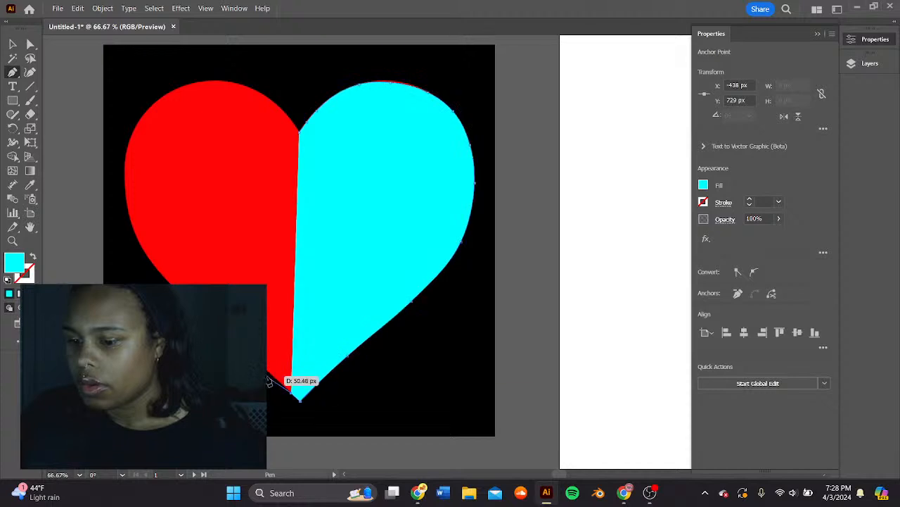
{"action": "left_click", "coordinate": [268, 373]}
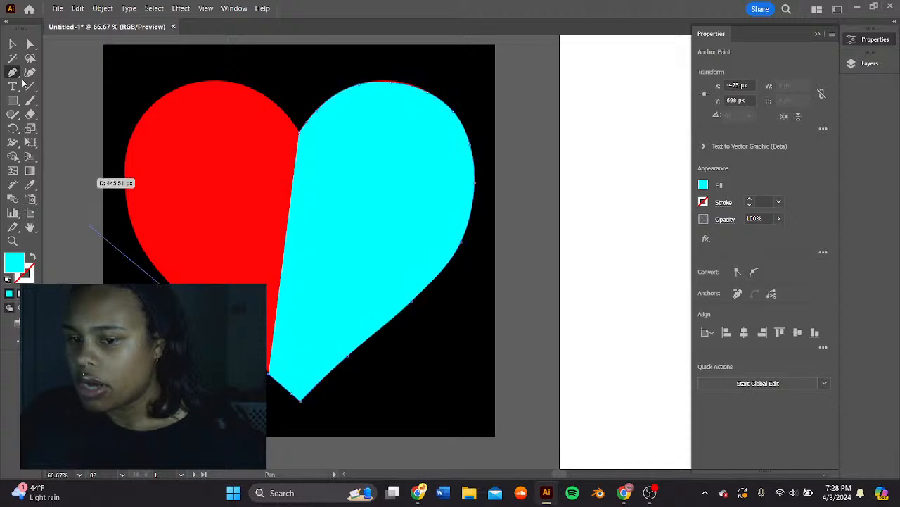
- Trace the left side and left lobe with the Curvature tool, placing points up and around towards the top notch
{"action": "key", "text": "shift+grave"}
{"action": "left_click", "coordinate": [227, 335]}
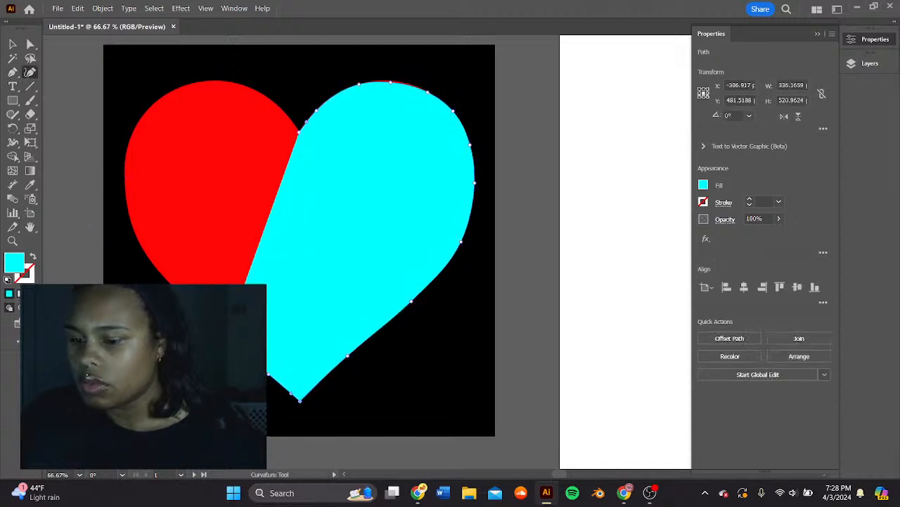
{"action": "left_click", "coordinate": [191, 303]}
{"action": "left_click", "coordinate": [170, 287]}
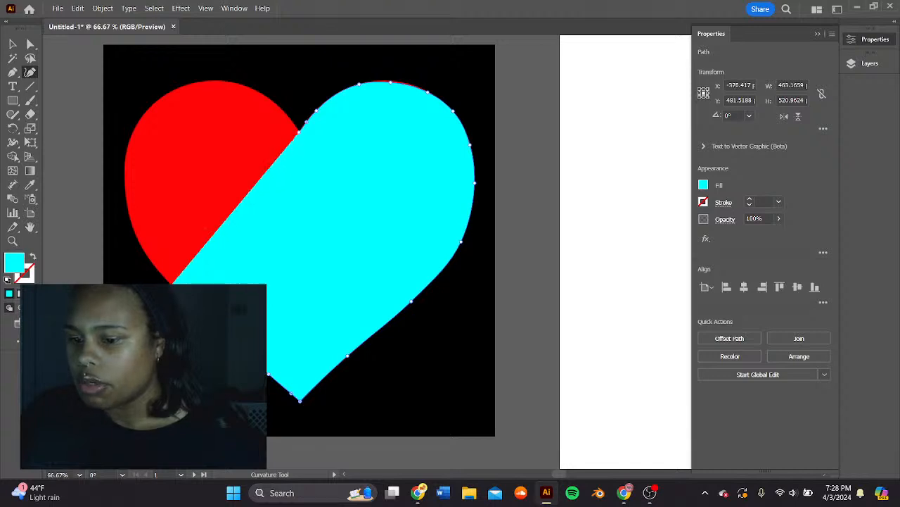
{"action": "left_click", "coordinate": [150, 262]}
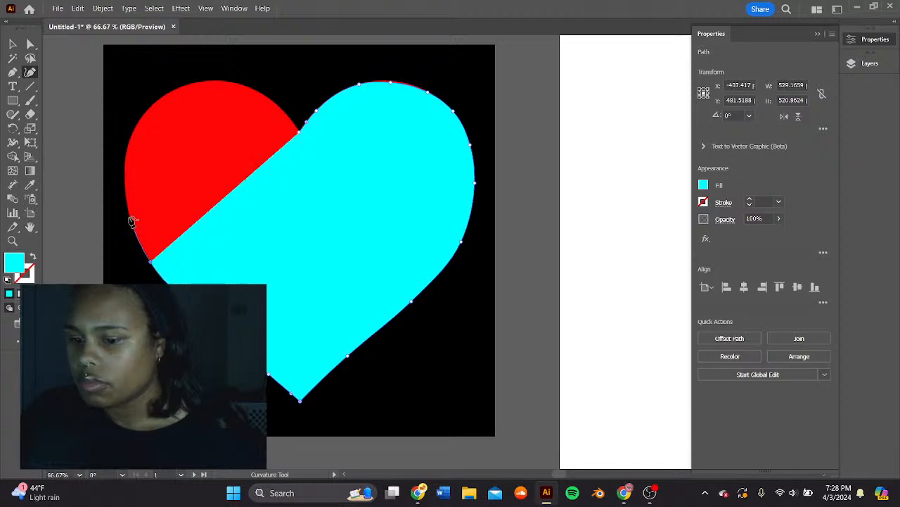
{"action": "left_click", "coordinate": [130, 217]}
{"action": "left_click", "coordinate": [126, 159]}
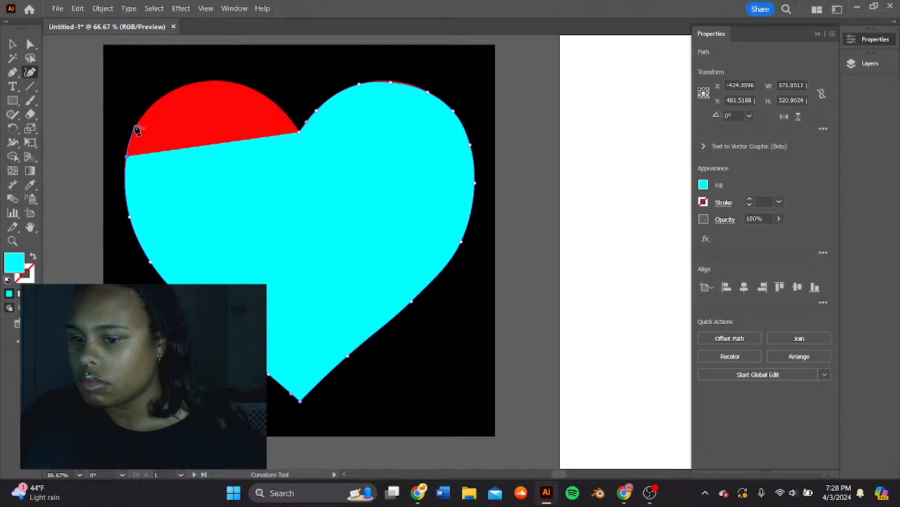
{"action": "left_click", "coordinate": [135, 126]}
{"action": "left_click", "coordinate": [152, 107]}
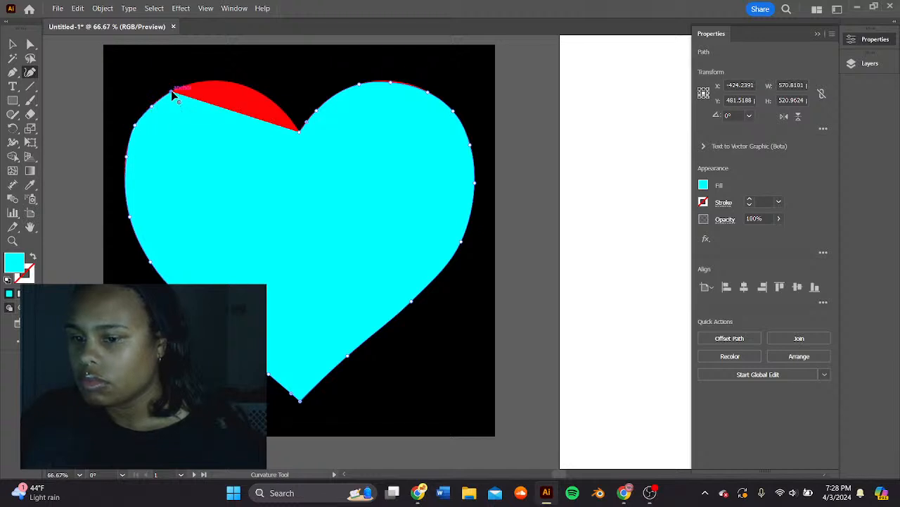
{"action": "left_click", "coordinate": [199, 83]}
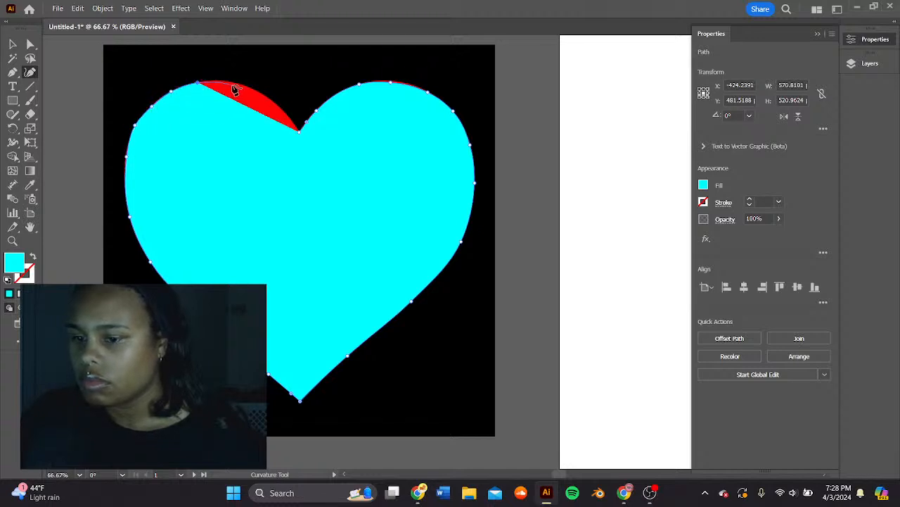
{"action": "left_click", "coordinate": [236, 83]}
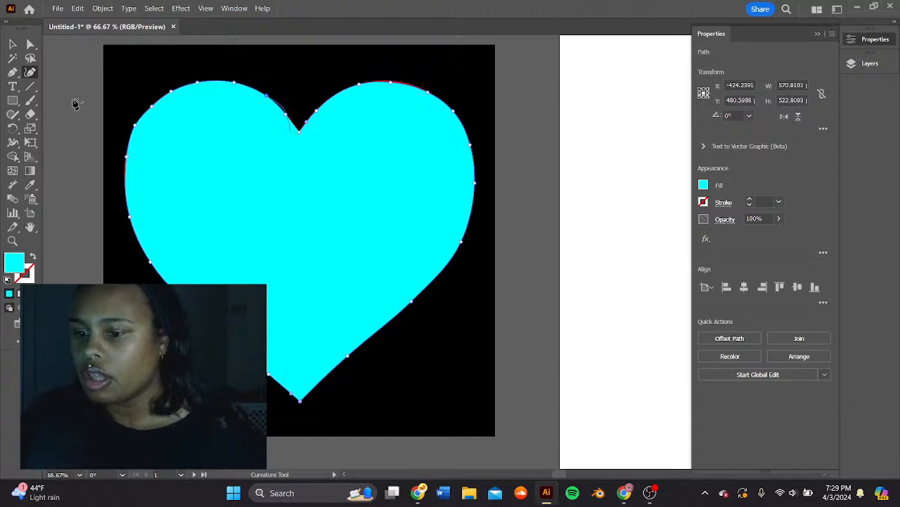
- Close the heart outline by joining its open end to the starting point at the notch with the Pen tool
{"action": "left_click", "coordinate": [12, 45]}
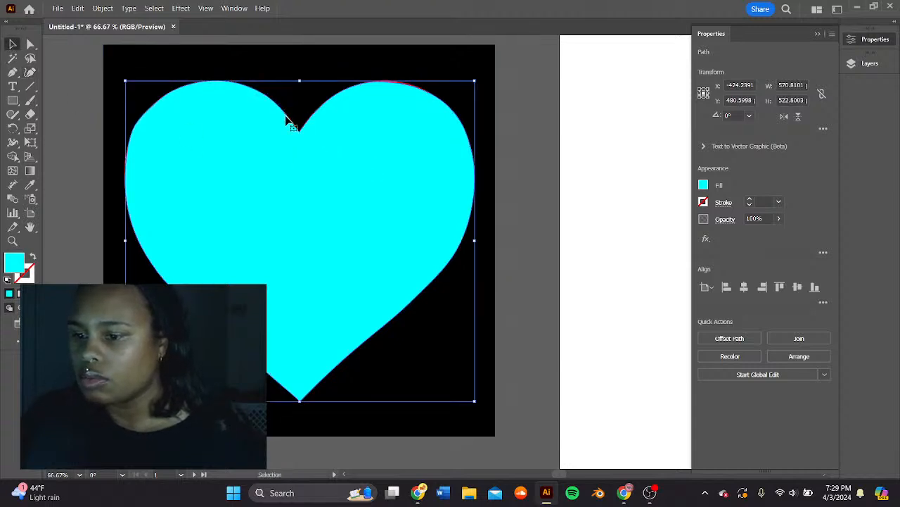
{"action": "key", "text": "p"}
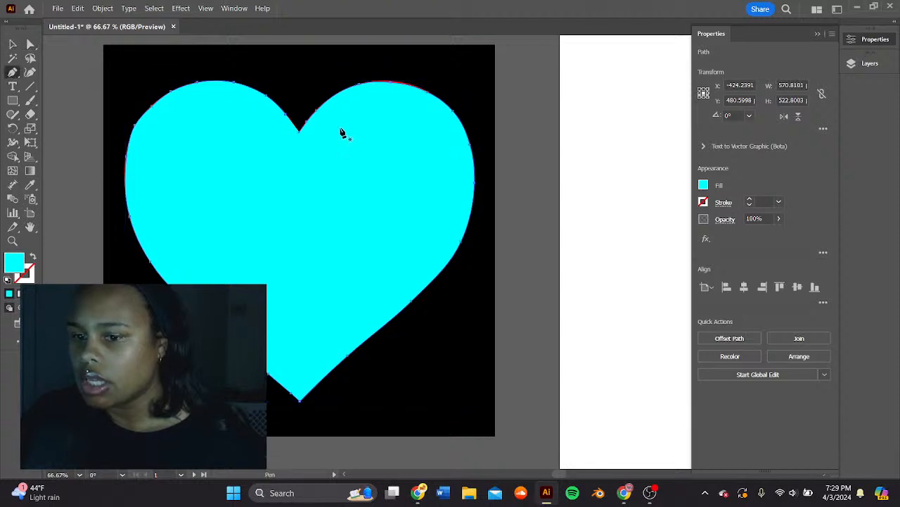
{"action": "left_click_drag", "start_coordinate": [285, 118], "coordinate": [301, 138]}
{"action": "left_click", "coordinate": [12, 44]}
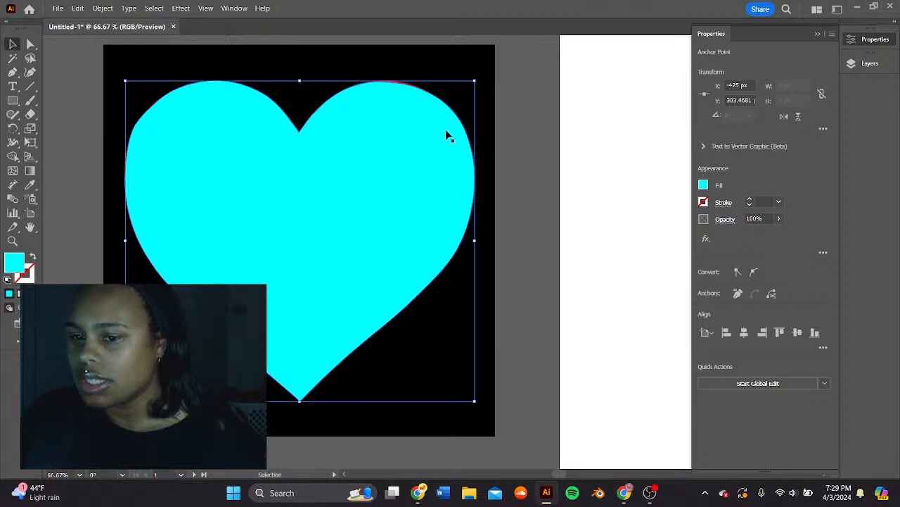
- Delete the red heart reference image and move the traced cyan heart slightly up and to the right
{"action": "left_click_drag", "start_coordinate": [444, 69], "coordinate": [442, 100]}
{"action": "key", "text": "Delete"}
{"action": "left_click_drag", "start_coordinate": [275, 266], "coordinate": [301, 236]}
- Nudge the anchor point on the heart's lower left edge slightly downward to X -557 px, Y 552 px
{"action": "left_click", "coordinate": [31, 45]}
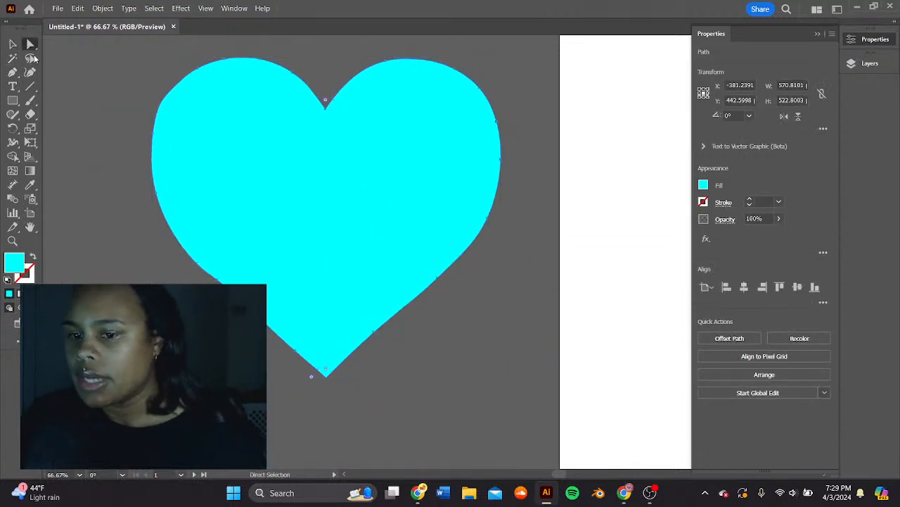
{"action": "left_click", "coordinate": [216, 279]}
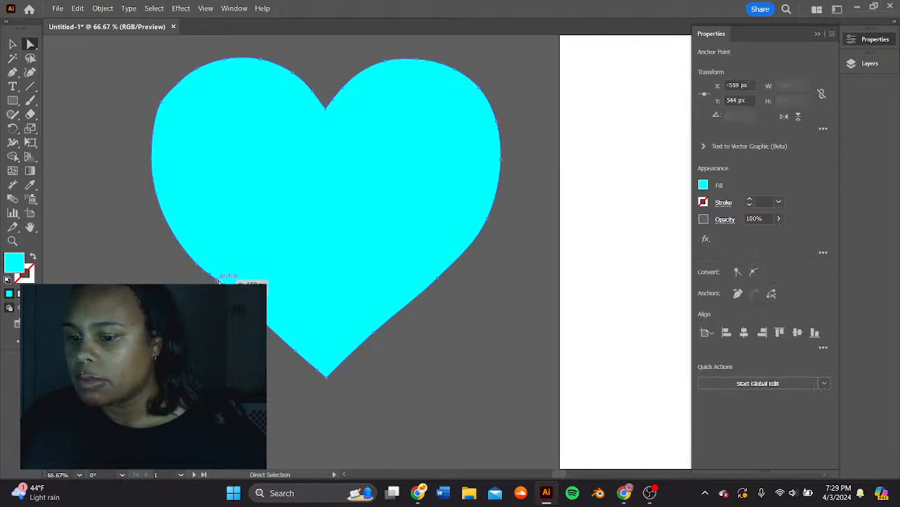
{"action": "left_click_drag", "start_coordinate": [218, 280], "coordinate": [220, 286]}
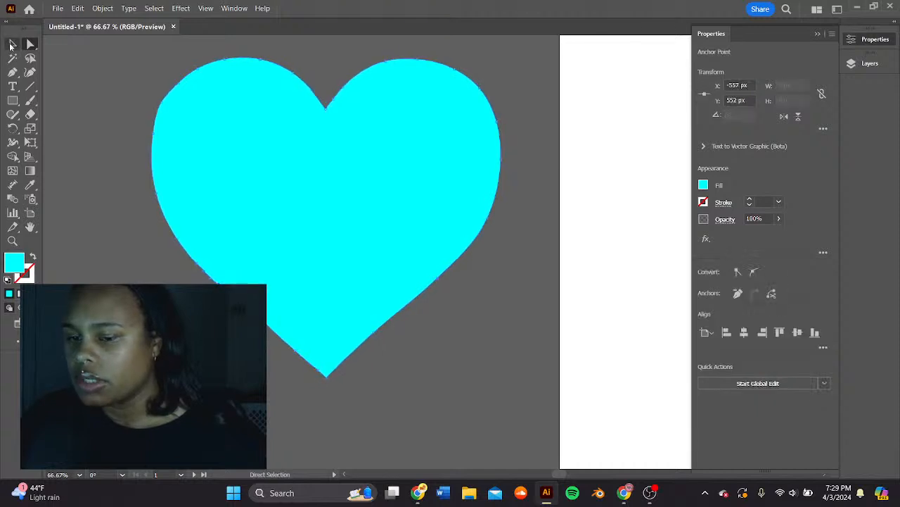
{"action": "left_click", "coordinate": [11, 44]}
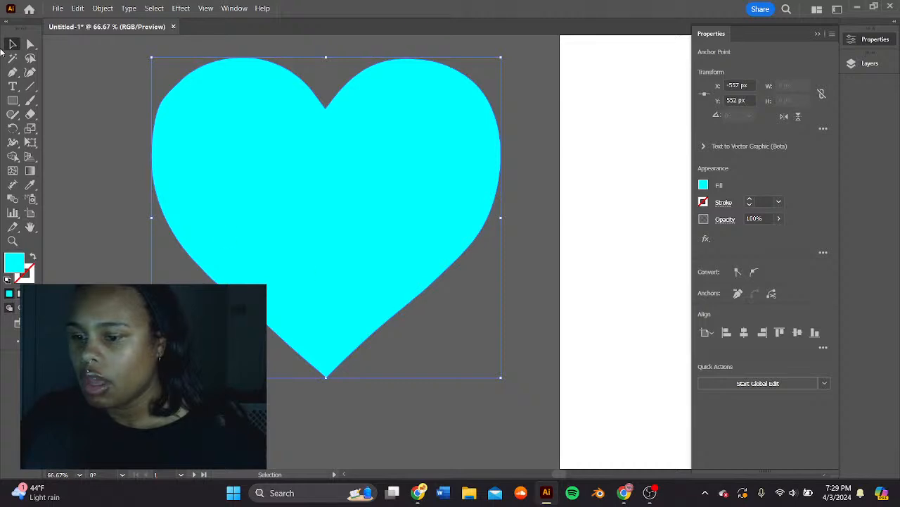
{"action": "left_click", "coordinate": [28, 45]}
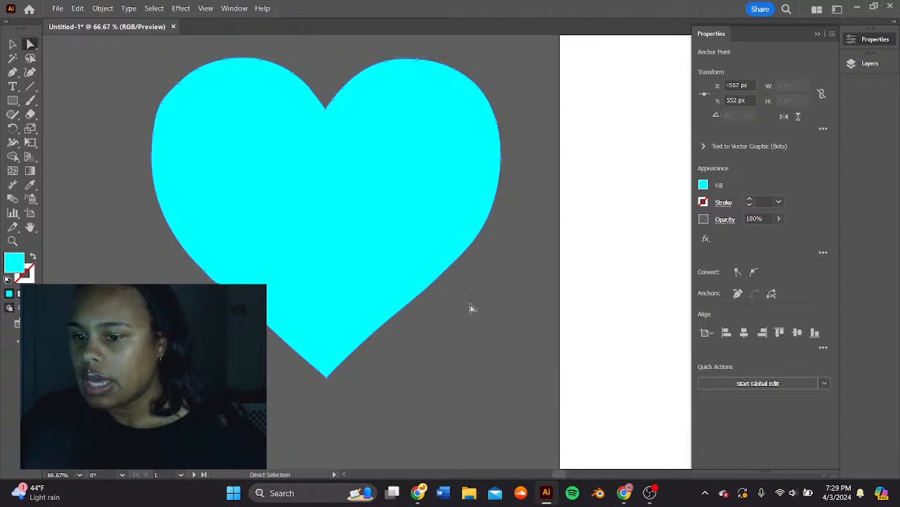
{"action": "left_click", "coordinate": [10, 45]}
{"action": "right_click", "coordinate": [279, 117]}
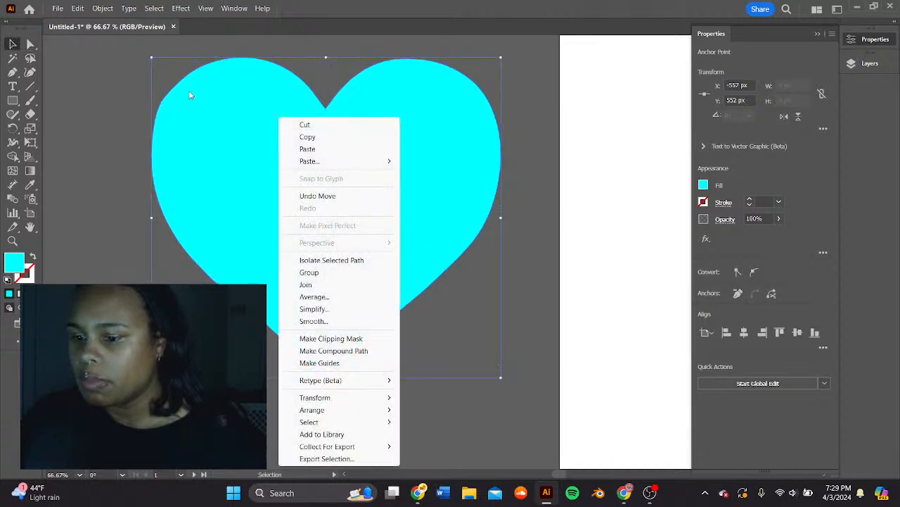
{"action": "right_click", "coordinate": [267, 131]}
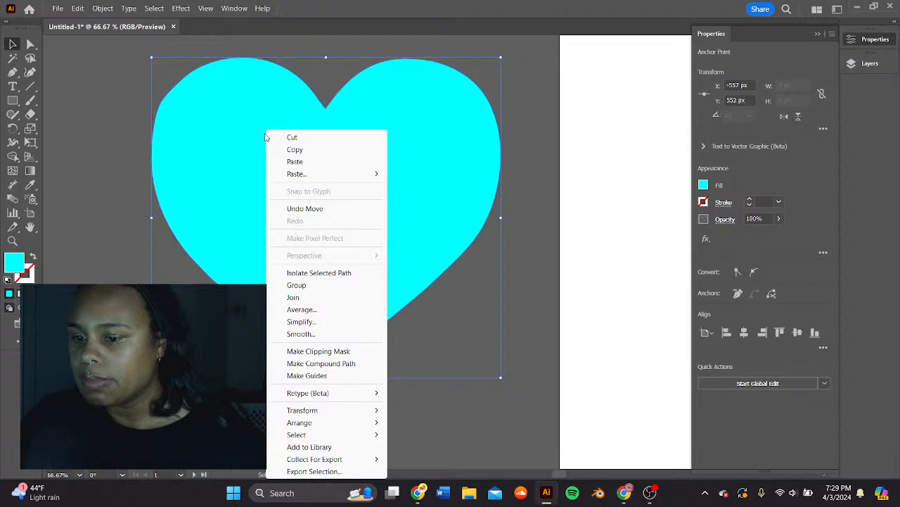
{"action": "left_click", "coordinate": [337, 325]}
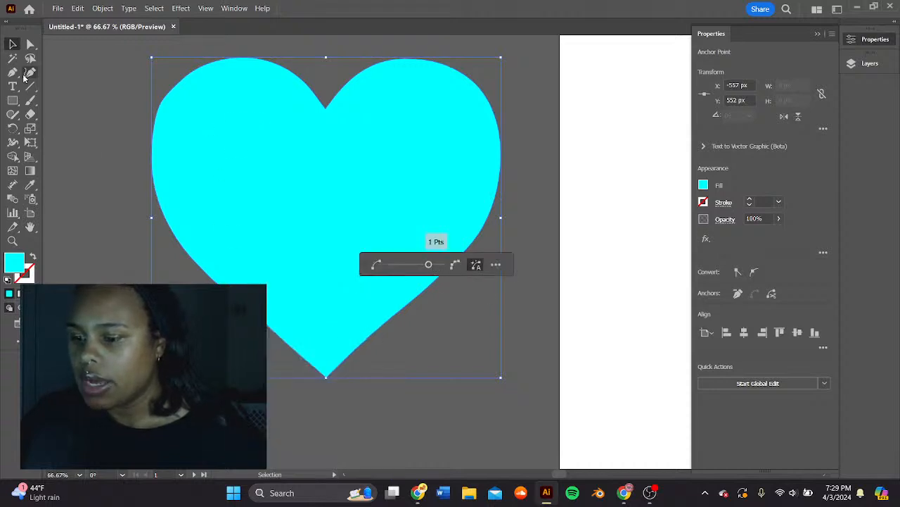
{"action": "key", "text": "Escape"}
- Simplify the whole heart path down to 7 points to smooth its outline
{"action": "right_click", "coordinate": [347, 182]}
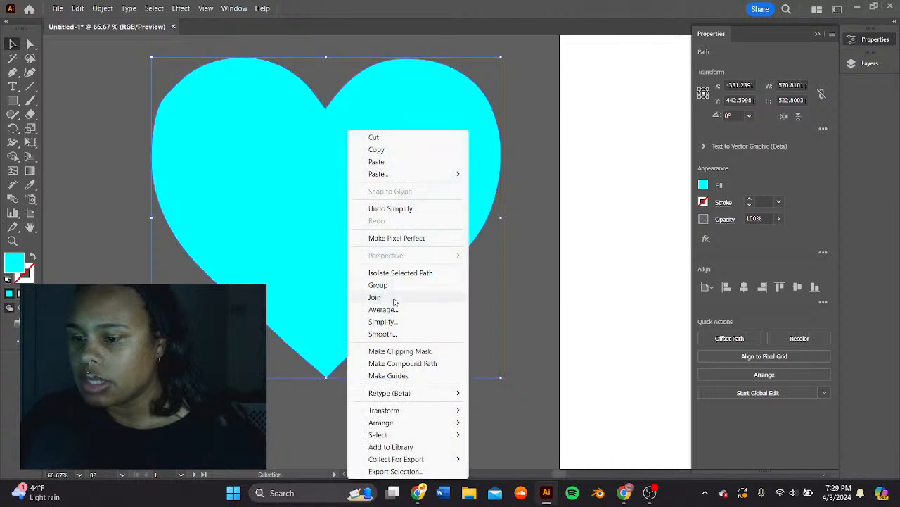
{"action": "left_click", "coordinate": [398, 321]}
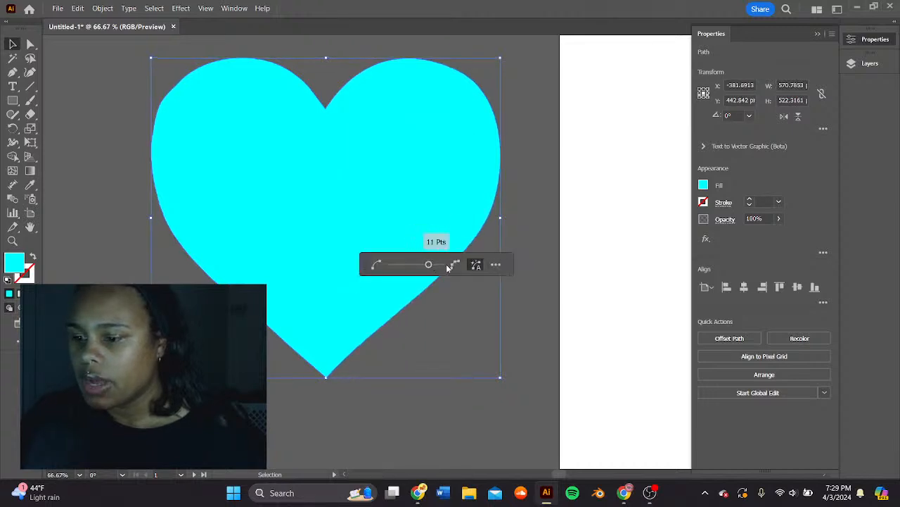
{"action": "left_click_drag", "start_coordinate": [412, 267], "coordinate": [389, 264]}
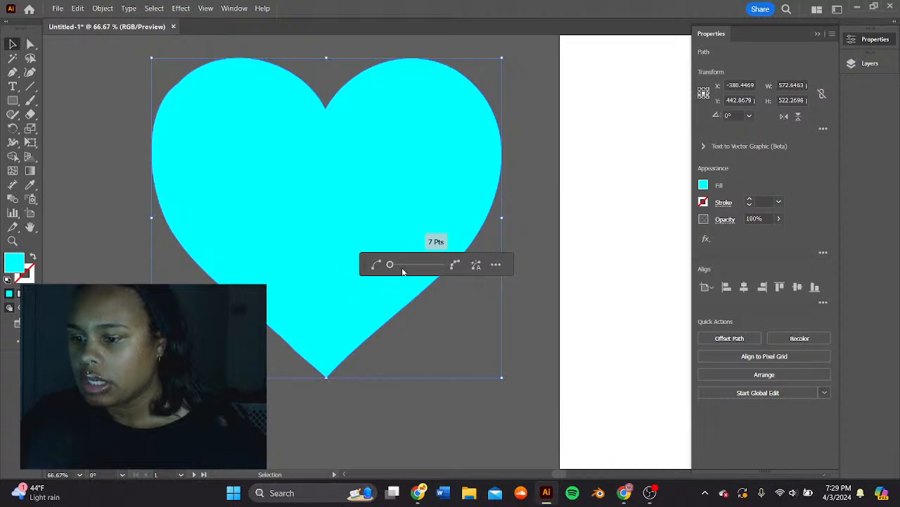
{"action": "left_click", "coordinate": [92, 113]}
{"action": "left_click", "coordinate": [30, 44]}
{"action": "left_click", "coordinate": [228, 126]}
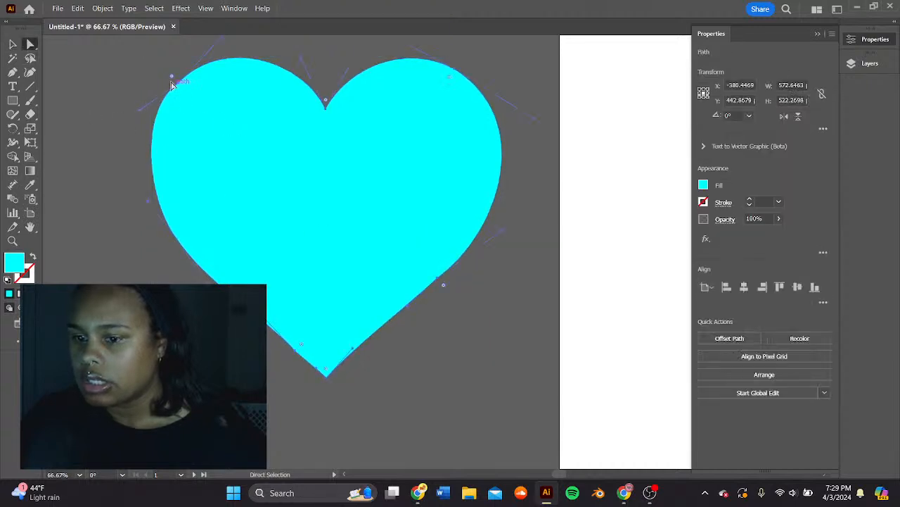
{"action": "mouse_move", "coordinate": [171, 84]}
{"action": "left_mouse_down"}
{"action": "mouse_move", "coordinate": [161, 50]}
{"action": "mouse_move", "coordinate": [171, 82]}
{"action": "left_mouse_up"}
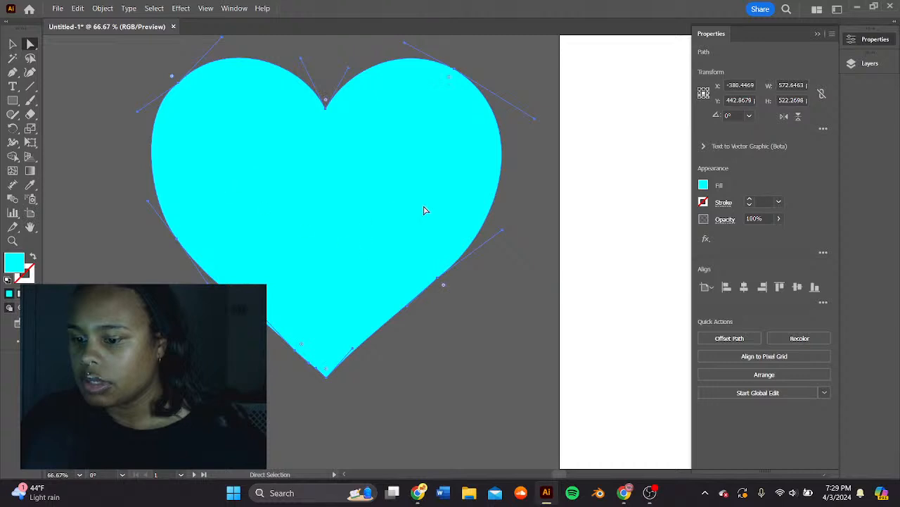
{"action": "left_click", "coordinate": [498, 286]}
- Move the cyan heart onto the artboard where the blue blades meet and scale it down to about 219 × 200 px
{"action": "scroll", "coordinate": [422, 271], "scroll_direction": "right", "scroll_amount": 3}
{"action": "key", "text": "ctrl+minus"}
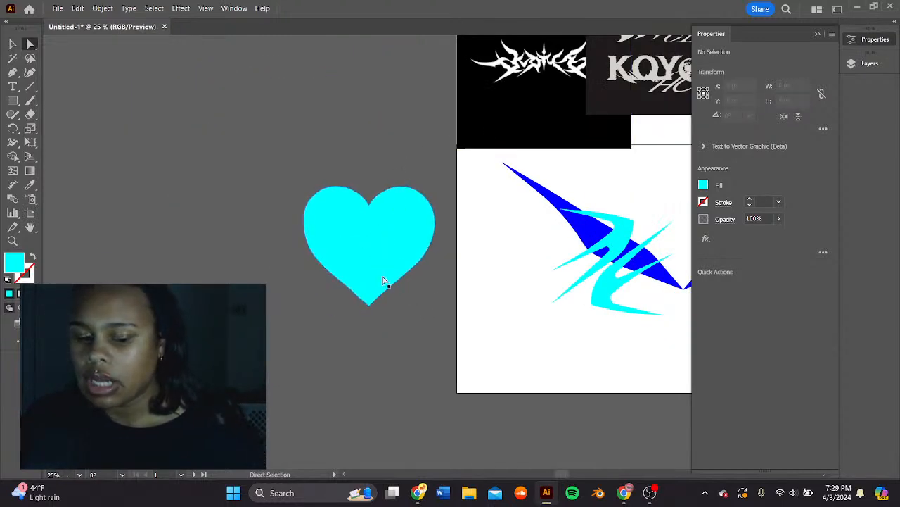
{"action": "scroll", "coordinate": [383, 280], "scroll_direction": "right", "scroll_amount": 3}
{"action": "left_click_drag", "start_coordinate": [291, 207], "coordinate": [545, 301]}
{"action": "scroll", "coordinate": [356, 315], "scroll_direction": "right", "scroll_amount": 3}
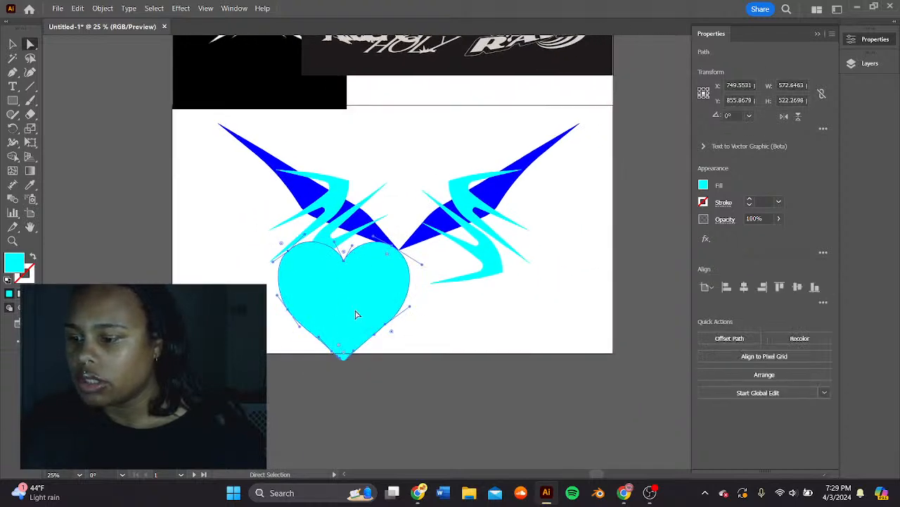
{"action": "left_click_drag", "start_coordinate": [356, 314], "coordinate": [358, 300]}
{"action": "left_click", "coordinate": [12, 43]}
{"action": "mouse_move", "coordinate": [413, 225]}
{"action": "left_mouse_down"}
{"action": "mouse_move", "coordinate": [332, 297]}
{"action": "mouse_move", "coordinate": [411, 233]}
{"action": "left_mouse_up"}
- Change the heart's fill to red and deselect it
{"action": "left_click", "coordinate": [703, 185]}
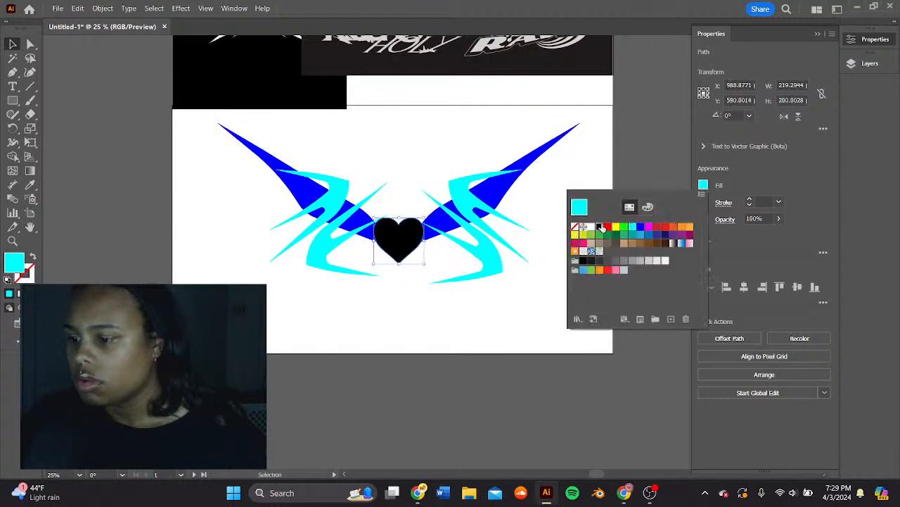
{"action": "left_click", "coordinate": [580, 223]}
{"action": "scroll", "coordinate": [436, 204], "scroll_direction": "right", "scroll_amount": 1}
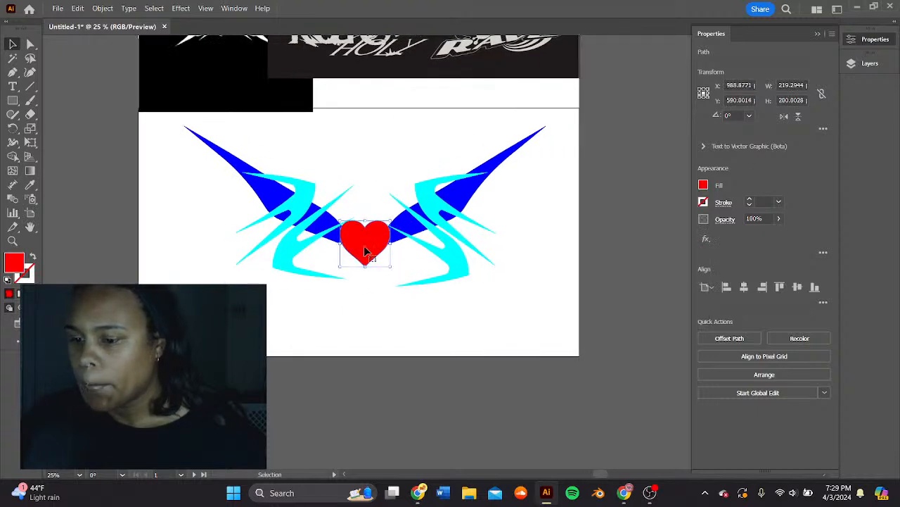
{"action": "left_click", "coordinate": [500, 262]}
- Move the two lower cyan claws inward and upward so their spikes cross symmetrically above the heart
{"action": "scroll", "coordinate": [435, 253], "scroll_direction": "up", "scroll_amount": 1}
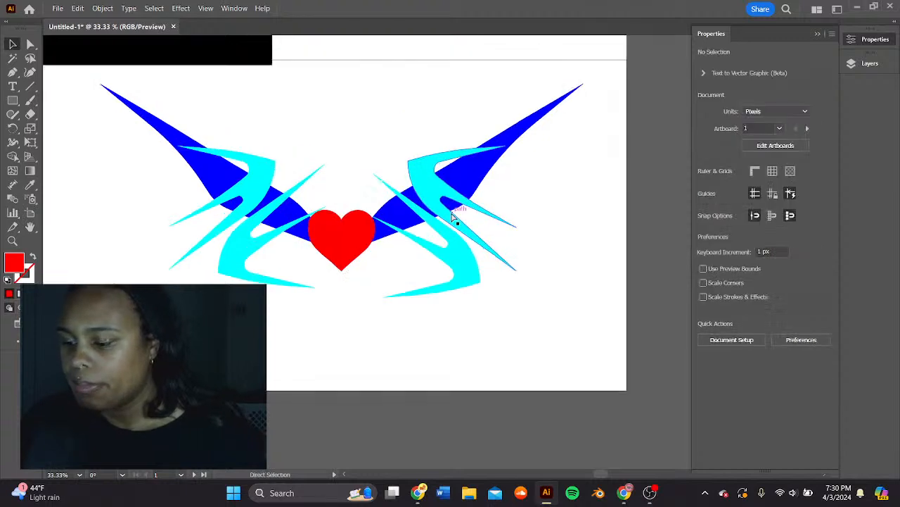
{"action": "left_click_drag", "start_coordinate": [454, 257], "coordinate": [415, 230]}
{"action": "left_click_drag", "start_coordinate": [224, 270], "coordinate": [282, 217]}
{"action": "left_click", "coordinate": [428, 107]}
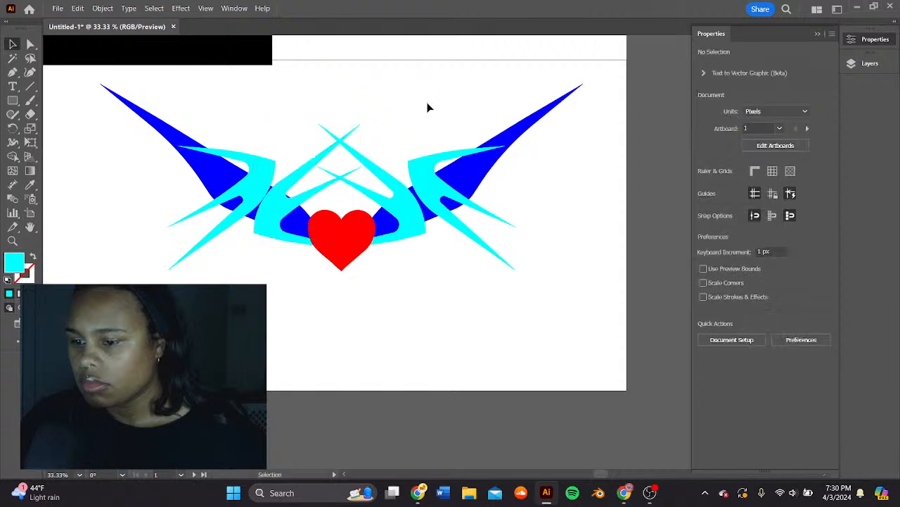
{"action": "left_click_drag", "start_coordinate": [428, 106], "coordinate": [409, 121]}
{"action": "left_click", "coordinate": [282, 244]}
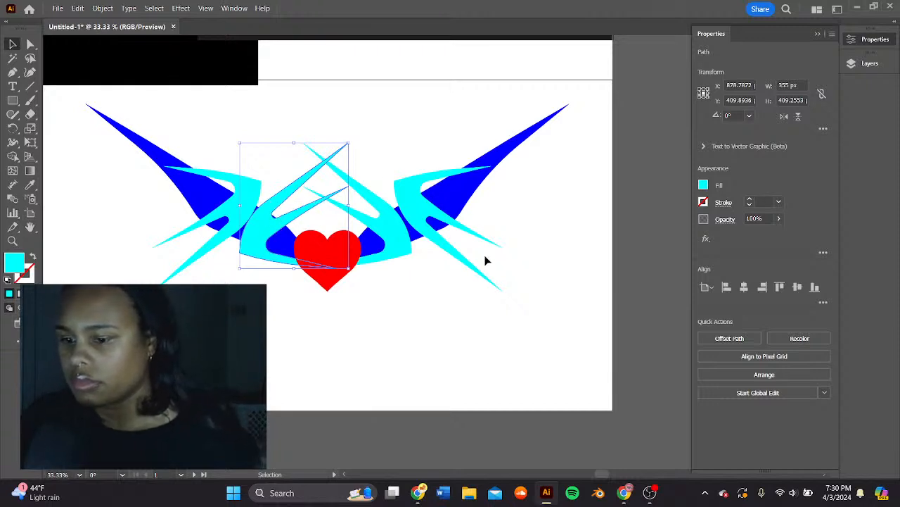
{"action": "left_click_drag", "start_coordinate": [485, 260], "coordinate": [537, 265]}
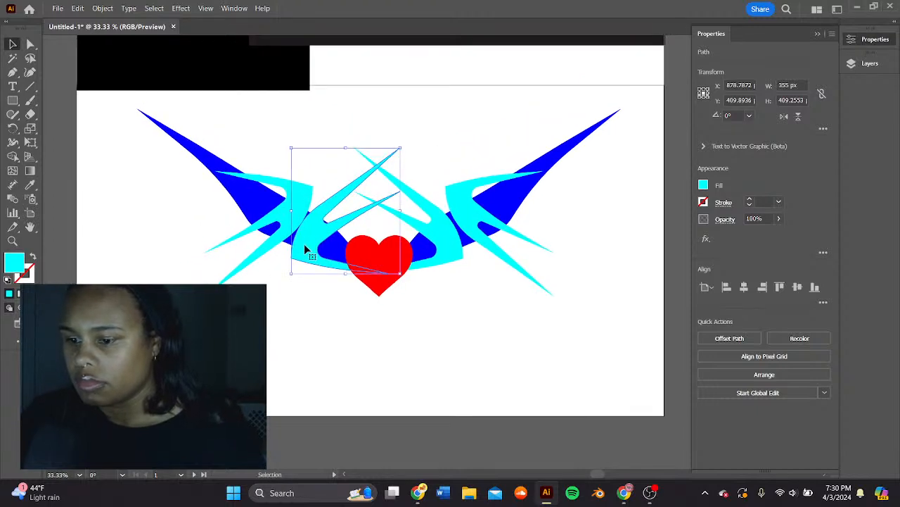
{"action": "left_click", "coordinate": [402, 307]}
{"action": "left_click_drag", "start_coordinate": [390, 318], "coordinate": [378, 325]}
{"action": "left_click", "coordinate": [372, 276]}
{"action": "left_click", "coordinate": [476, 319]}
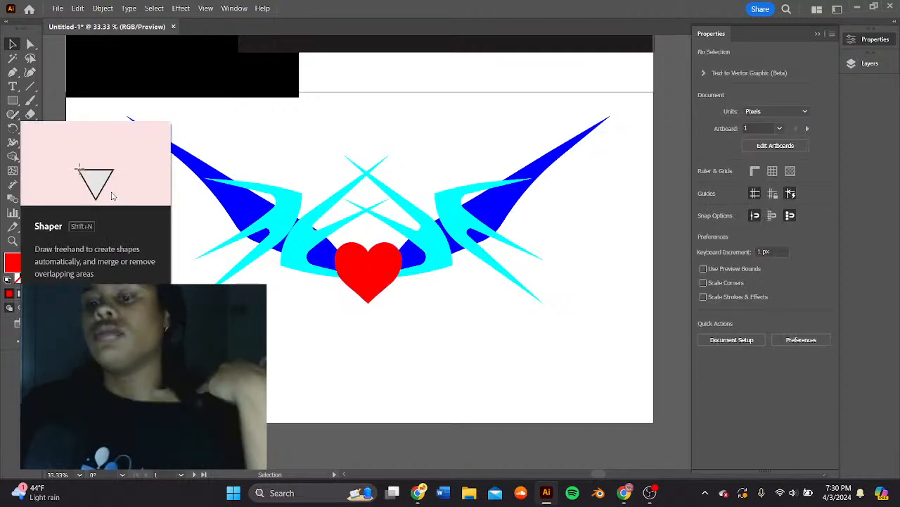
- Draw a red circle about 271 px in diameter above the right wing with the Ellipse tool
{"action": "left_click", "coordinate": [13, 102]}
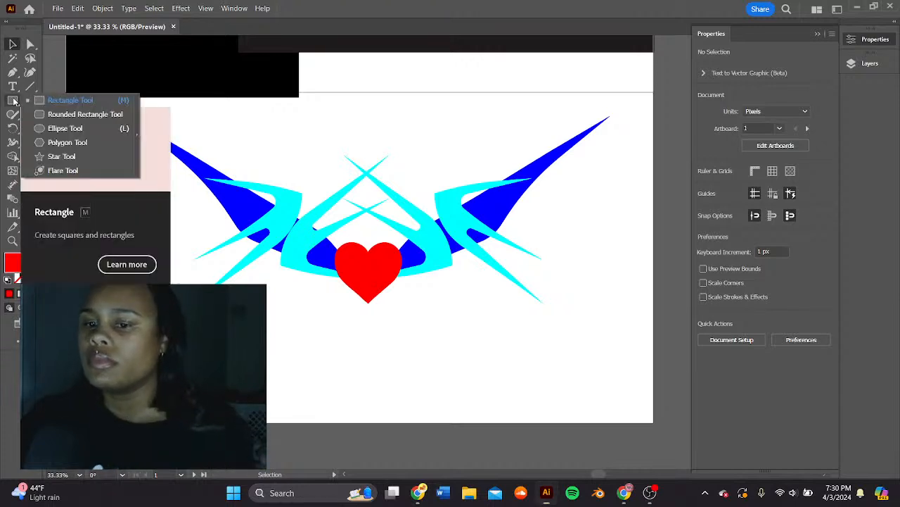
{"action": "left_click", "coordinate": [331, 134]}
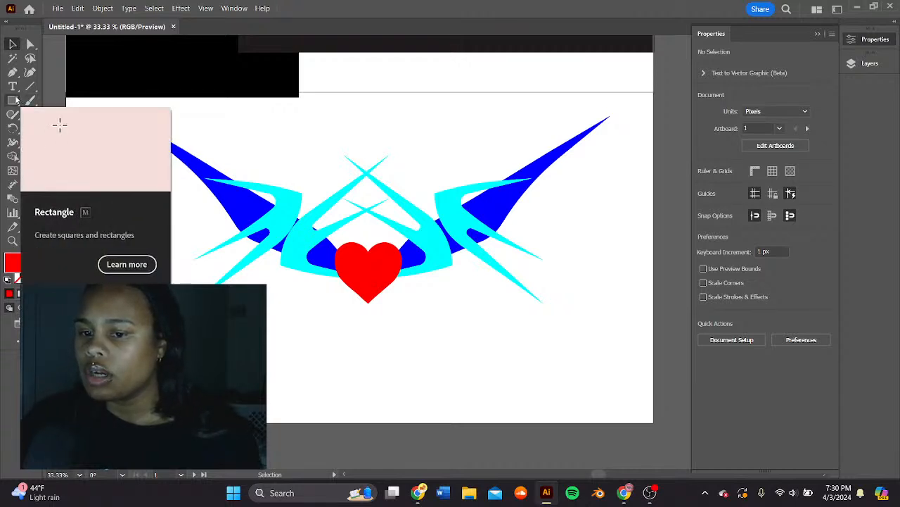
{"action": "left_click_drag", "start_coordinate": [16, 101], "coordinate": [81, 125]}
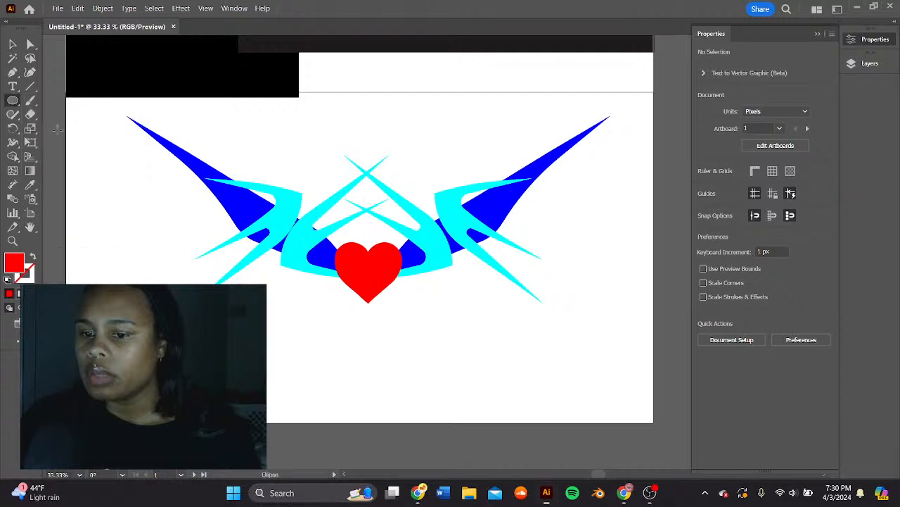
{"action": "left_click_drag", "start_coordinate": [408, 90], "coordinate": [490, 172]}
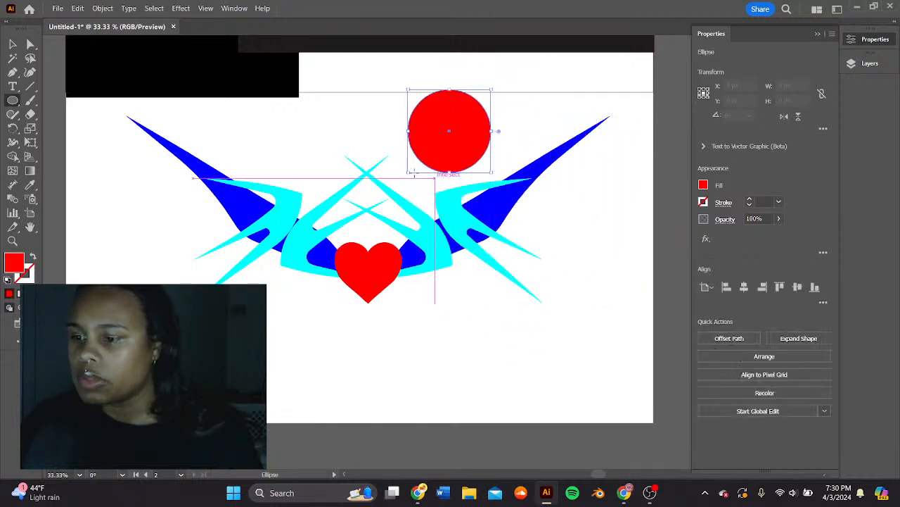
- Apply a Pucker & Bloat effect of -85% to the red circle to form a four-pointed star
{"action": "left_click", "coordinate": [707, 239]}
{"action": "mouse_move", "coordinate": [767, 264]}
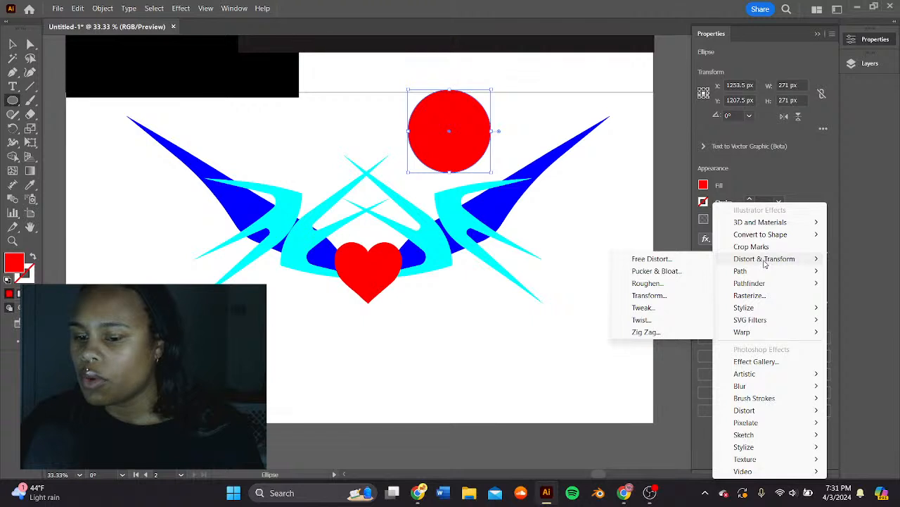
{"action": "left_click", "coordinate": [682, 271]}
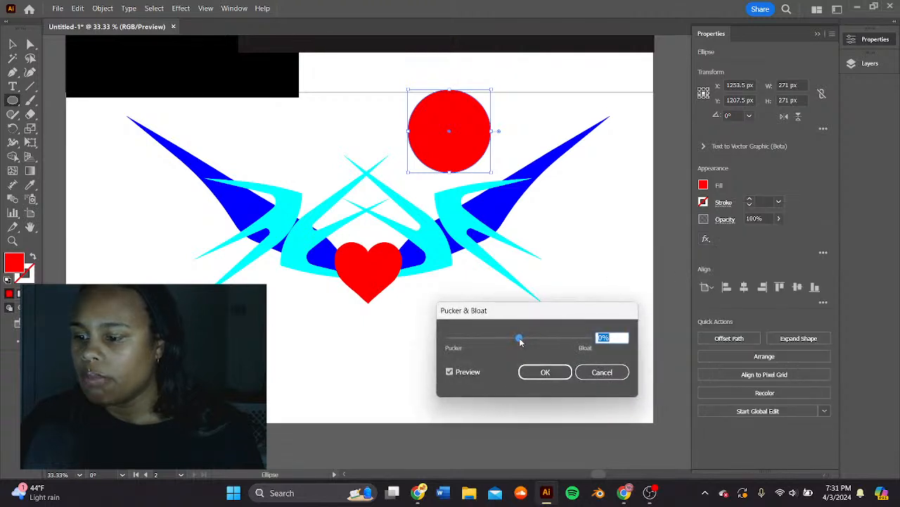
{"action": "left_click_drag", "start_coordinate": [512, 341], "coordinate": [490, 341]}
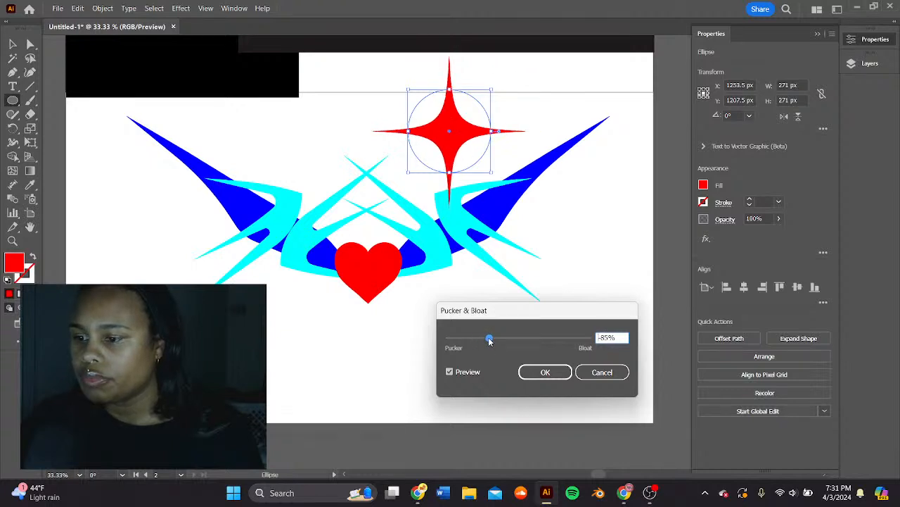
{"action": "left_click", "coordinate": [540, 372]}
- Shrink the star's underlying circle to 185 px and expand its appearance into an editable path
{"action": "left_click", "coordinate": [11, 44]}
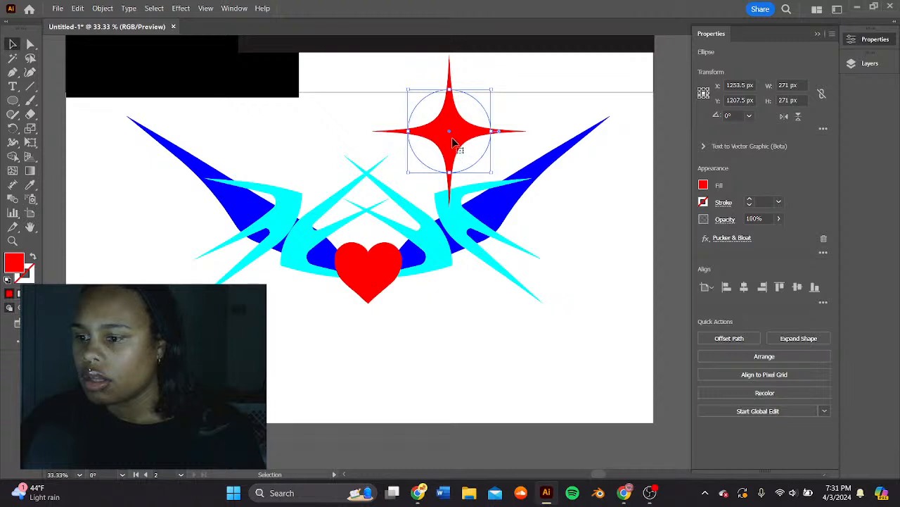
{"action": "left_click_drag", "start_coordinate": [454, 143], "coordinate": [451, 124]}
{"action": "left_click_drag", "start_coordinate": [490, 72], "coordinate": [465, 158]}
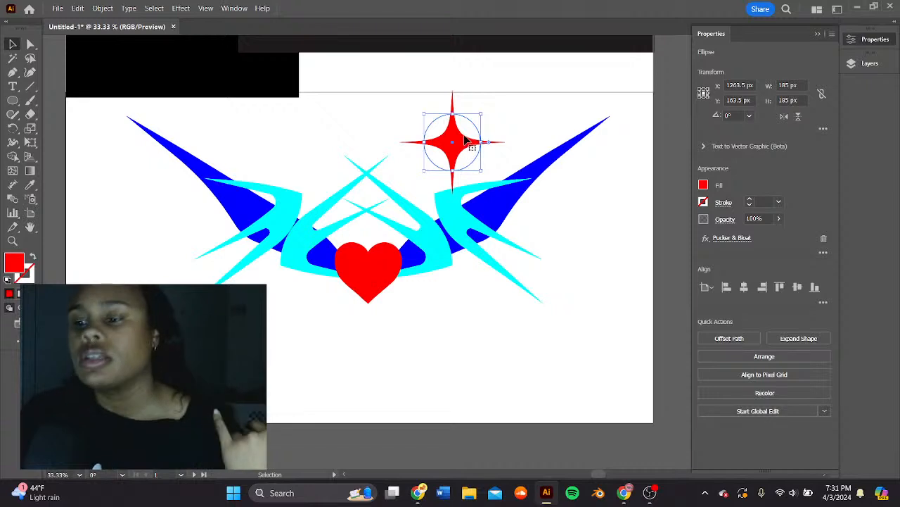
{"action": "left_click", "coordinate": [102, 8]}
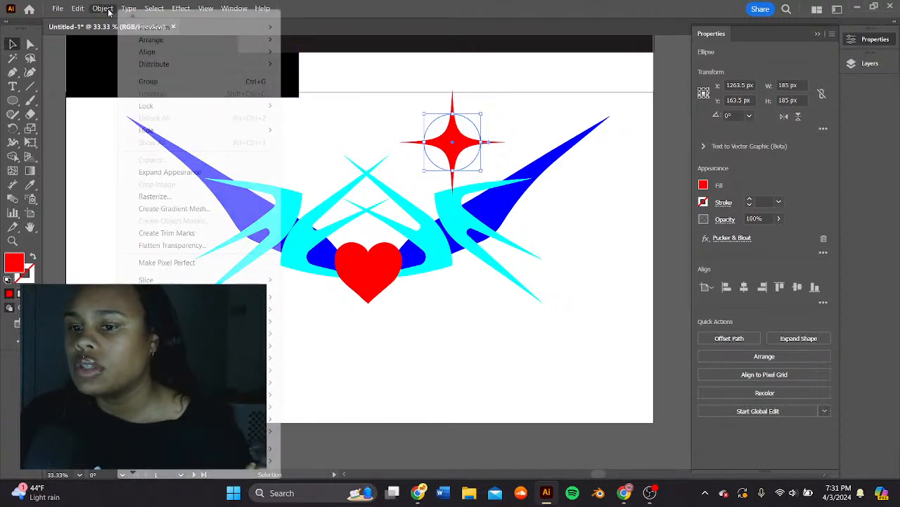
{"action": "left_click", "coordinate": [177, 172]}
- Scale the expanded red star down to about 261 px and place it below the right wing, near the artboard's lower right corner
{"action": "left_click_drag", "start_coordinate": [457, 140], "coordinate": [434, 149]}
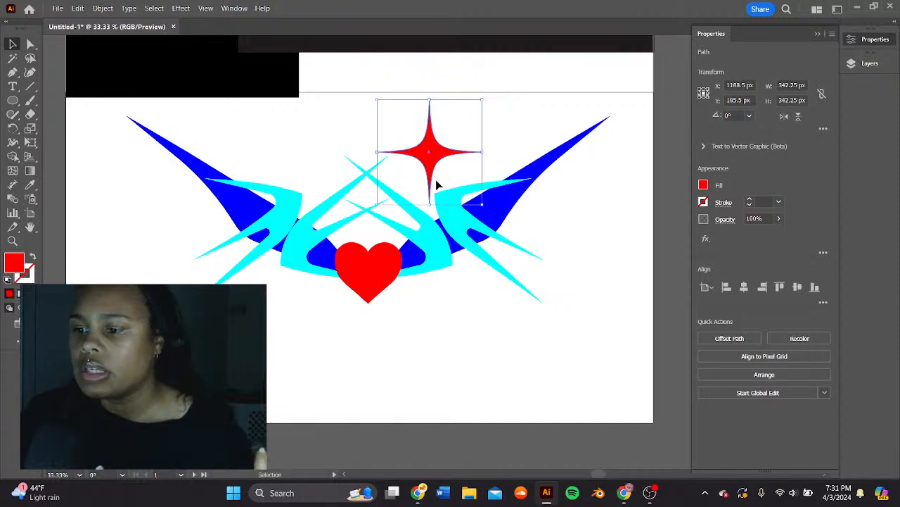
{"action": "left_click", "coordinate": [482, 99]}
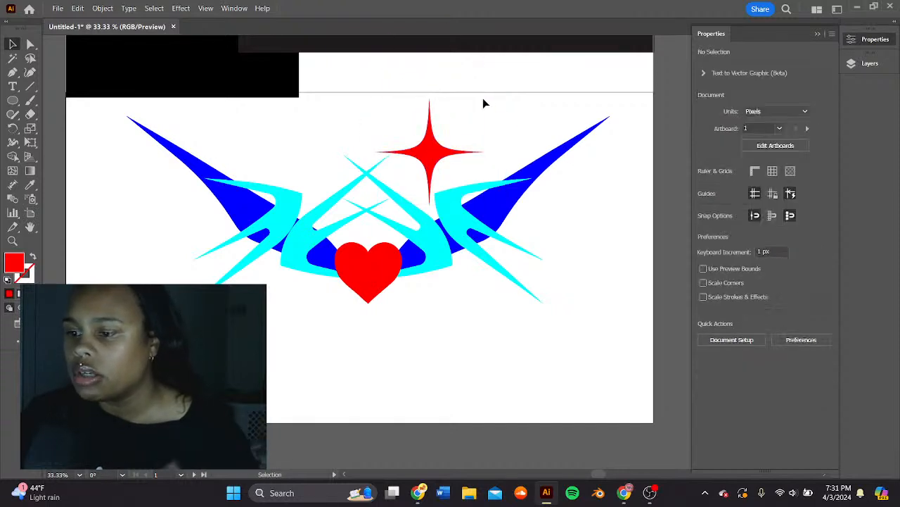
{"action": "left_click", "coordinate": [451, 150]}
{"action": "left_click_drag", "start_coordinate": [481, 96], "coordinate": [457, 124]}
{"action": "left_click_drag", "start_coordinate": [426, 169], "coordinate": [578, 331]}
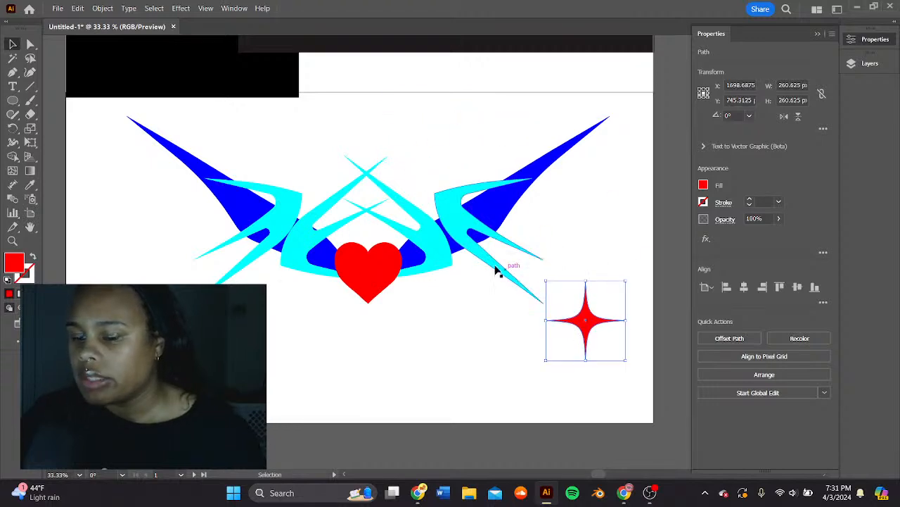
{"action": "left_click_drag", "start_coordinate": [516, 247], "coordinate": [550, 227]}
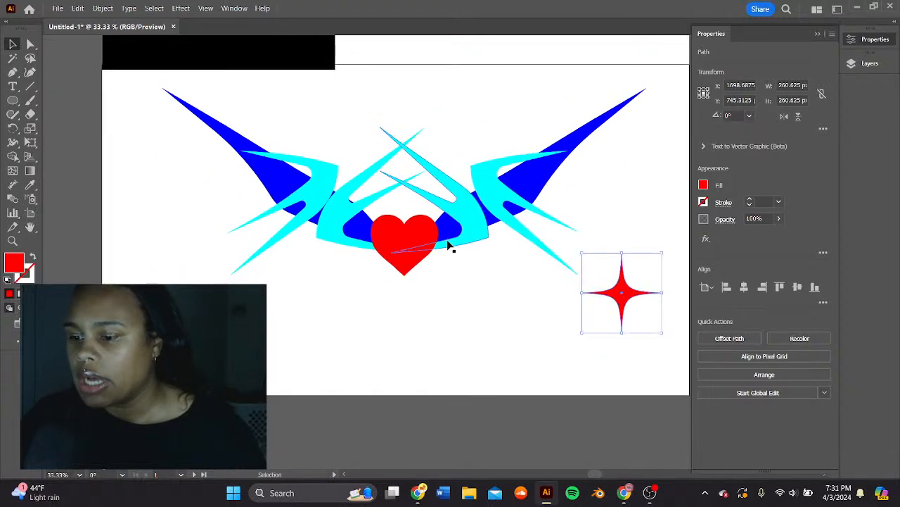
{"action": "left_click", "coordinate": [276, 185]}
{"action": "left_click", "coordinate": [507, 323]}
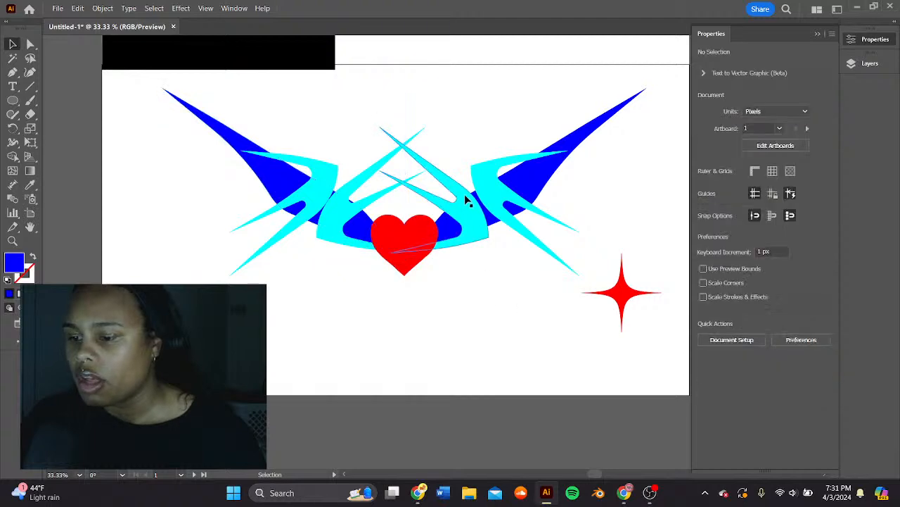
{"action": "left_click_drag", "start_coordinate": [466, 201], "coordinate": [470, 400]}
{"action": "left_click_drag", "start_coordinate": [459, 284], "coordinate": [465, 161]}
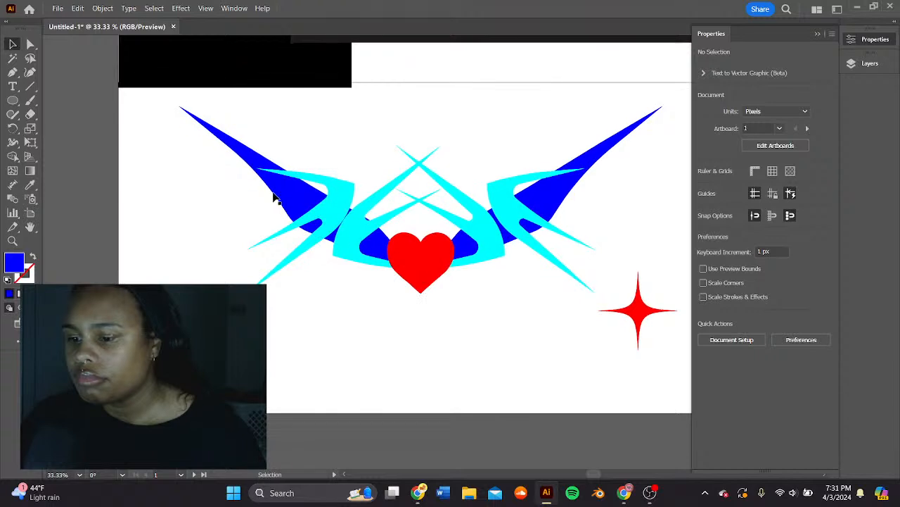
- Try enlarging the left blue blade to 982 × 738 px and the right one to about 1070 × 738 px, crossing their tips below the heart
{"action": "left_click", "coordinate": [289, 205]}
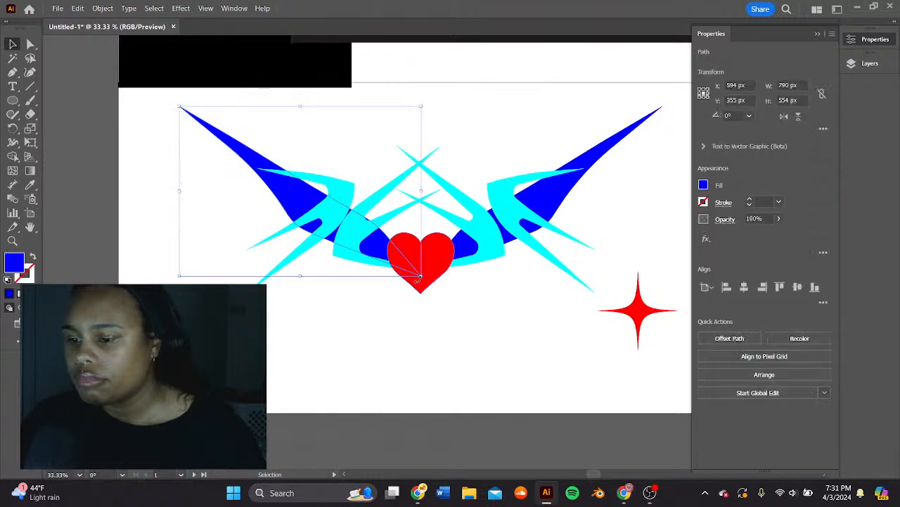
{"action": "left_click_drag", "start_coordinate": [420, 277], "coordinate": [480, 331]}
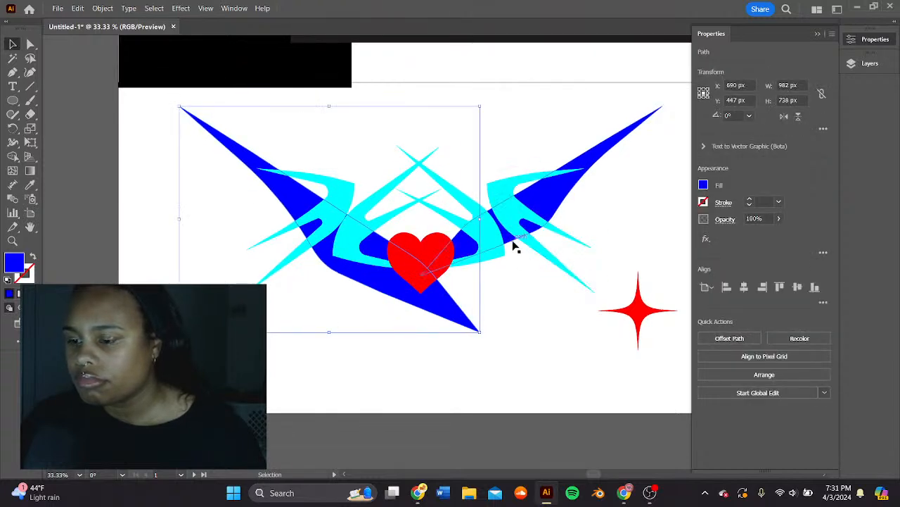
{"action": "left_click", "coordinate": [572, 180]}
{"action": "left_click_drag", "start_coordinate": [420, 276], "coordinate": [334, 331]}
{"action": "left_click_drag", "start_coordinate": [503, 304], "coordinate": [480, 276]}
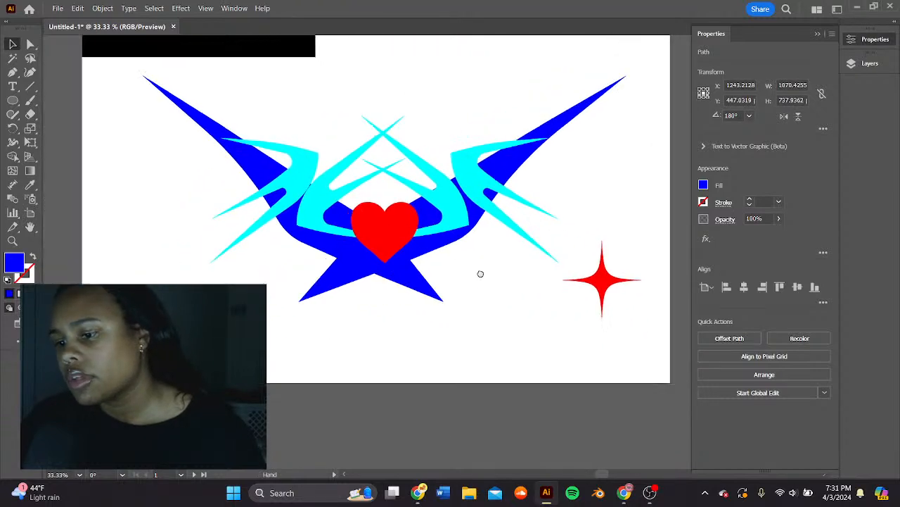
- Try shifting the enlarged right blue blade outward to an X position of about 1326 px
{"action": "left_click", "coordinate": [631, 259]}
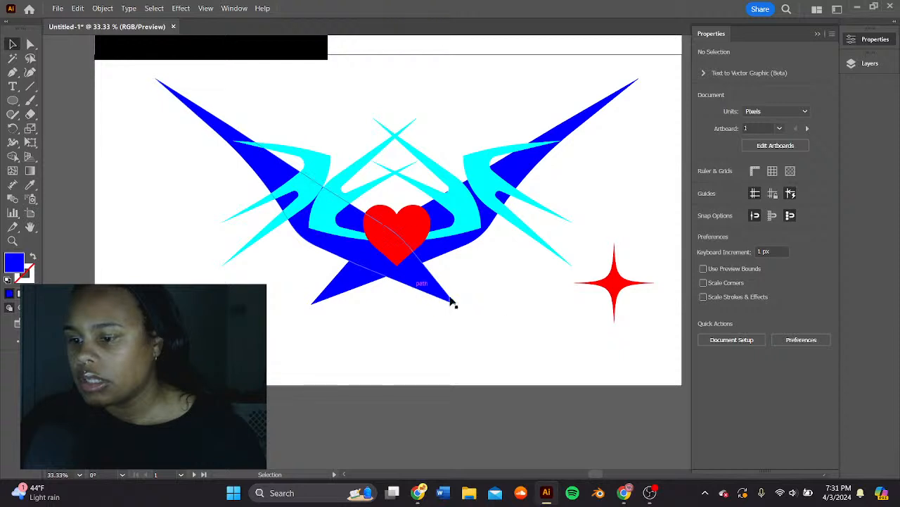
{"action": "left_click", "coordinate": [426, 292]}
{"action": "left_click", "coordinate": [349, 287], "text": "shift"}
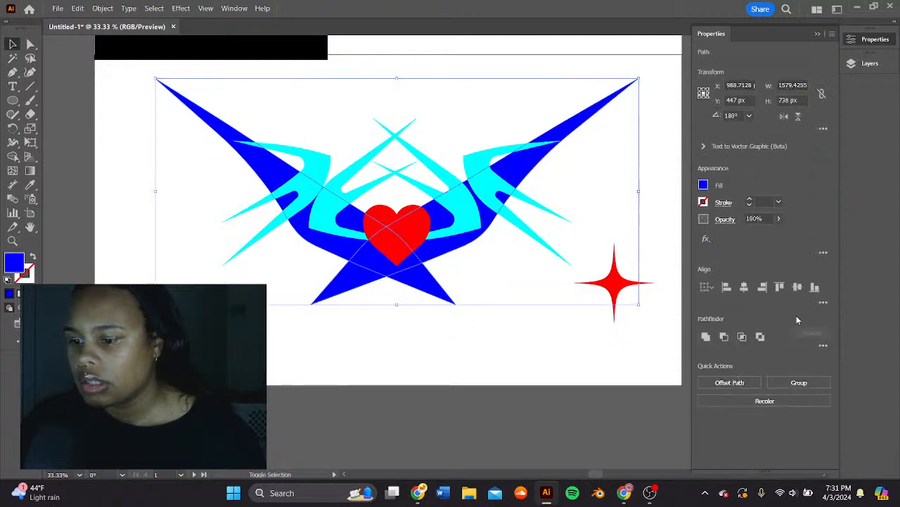
{"action": "left_click", "coordinate": [427, 387]}
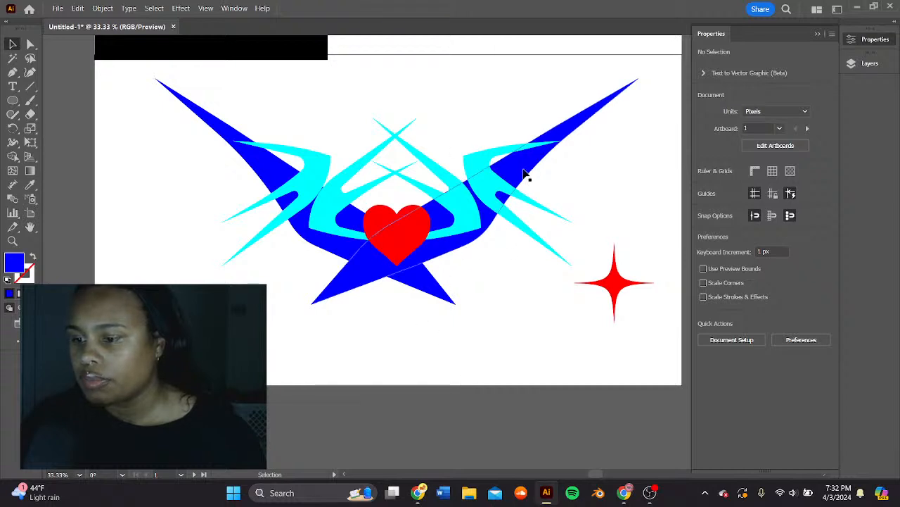
{"action": "mouse_move", "coordinate": [527, 176]}
{"action": "left_mouse_down"}
{"action": "mouse_move", "coordinate": [556, 176]}
{"action": "mouse_move", "coordinate": [537, 183]}
{"action": "left_mouse_up"}
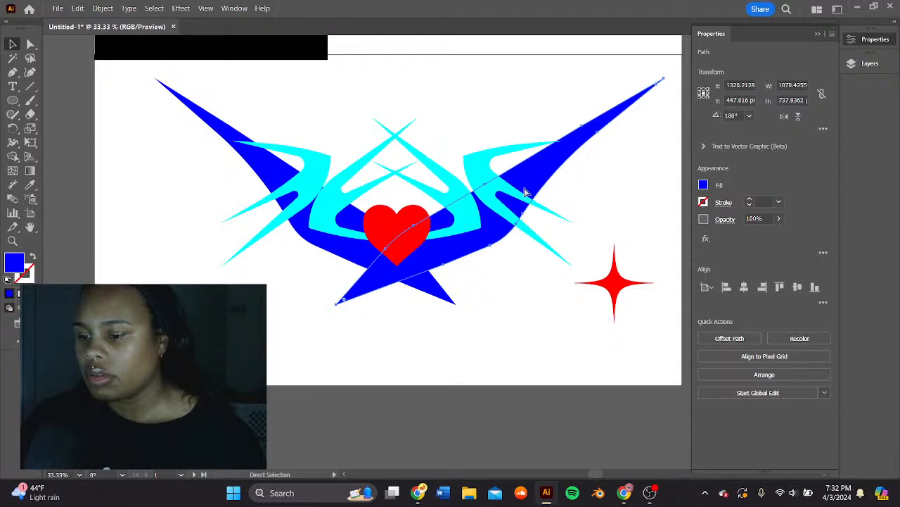
- Undo the right blade's shift and the enlargement of both blue blades, and deselect everything
{"action": "key", "text": "ctrl+z"}
{"action": "key", "text": "ctrl+z"}
{"action": "key", "text": "ctrl+z"}
{"action": "key", "text": "ctrl+z"}
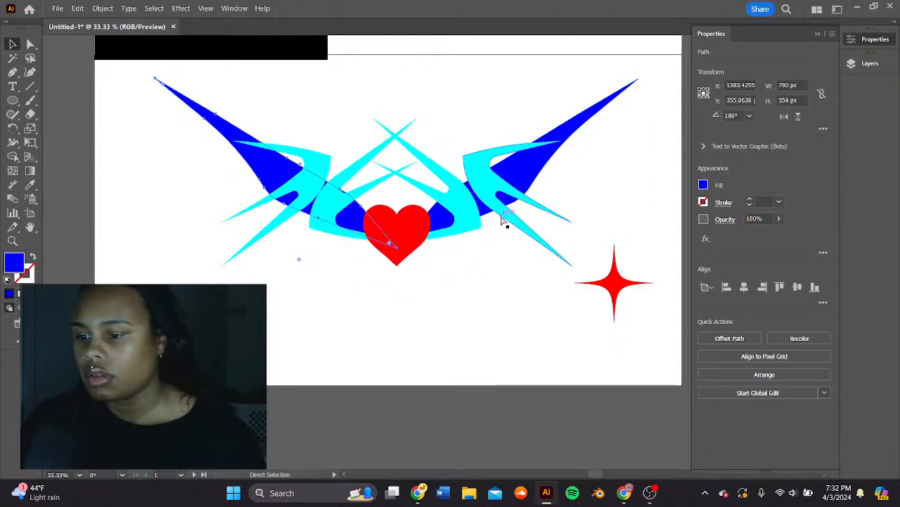
{"action": "key", "text": "v"}
{"action": "left_click", "coordinate": [424, 306]}
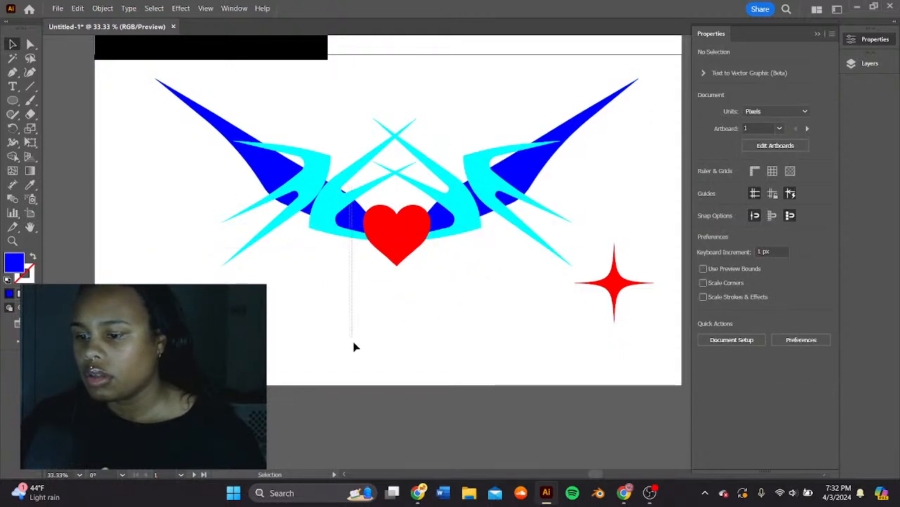
- Try moving the two inner cyan shapes down below the heart, and undo the moves
{"action": "left_click", "coordinate": [313, 210]}
{"action": "left_click", "coordinate": [482, 85]}
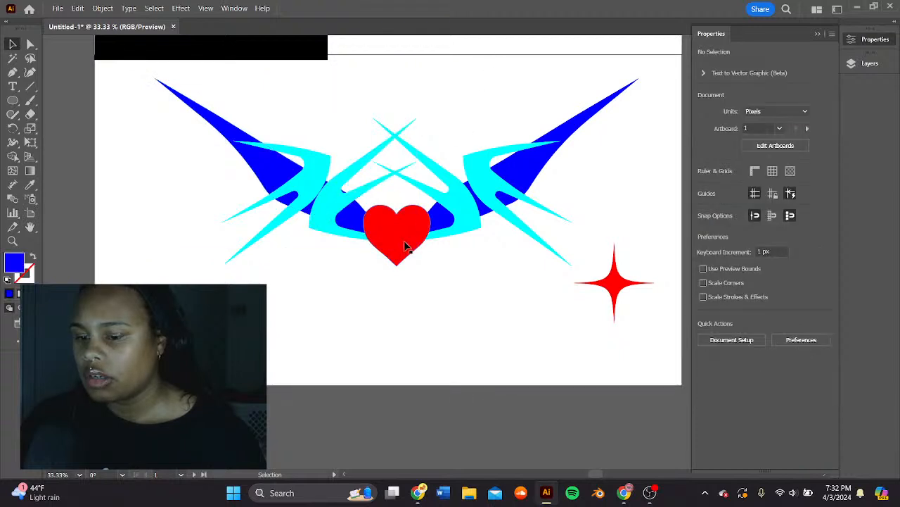
{"action": "left_click_drag", "start_coordinate": [405, 245], "coordinate": [435, 248]}
{"action": "left_click_drag", "start_coordinate": [365, 215], "coordinate": [337, 350]}
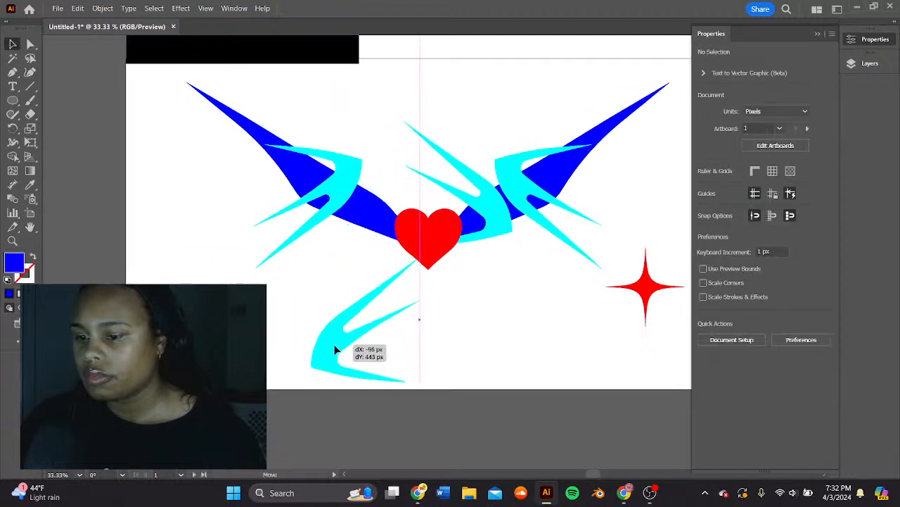
{"action": "left_click_drag", "start_coordinate": [502, 207], "coordinate": [546, 439]}
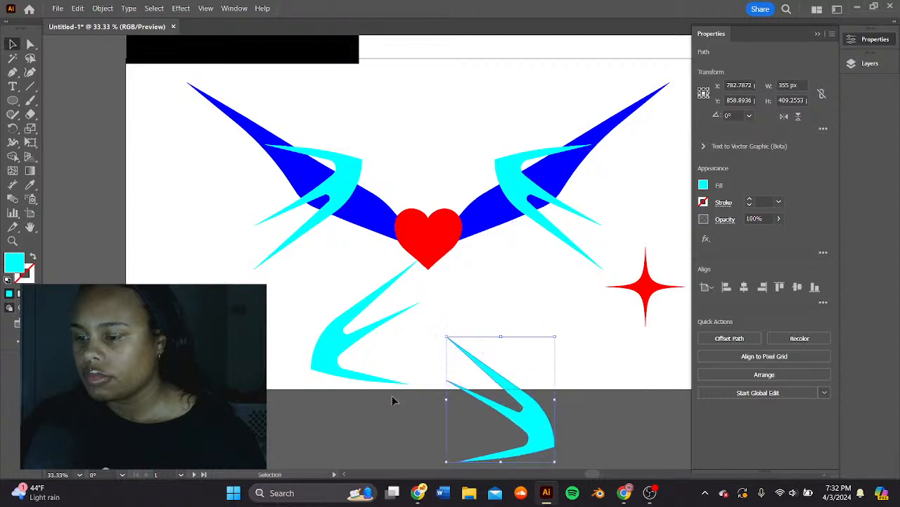
{"action": "left_click_drag", "start_coordinate": [340, 348], "coordinate": [348, 457]}
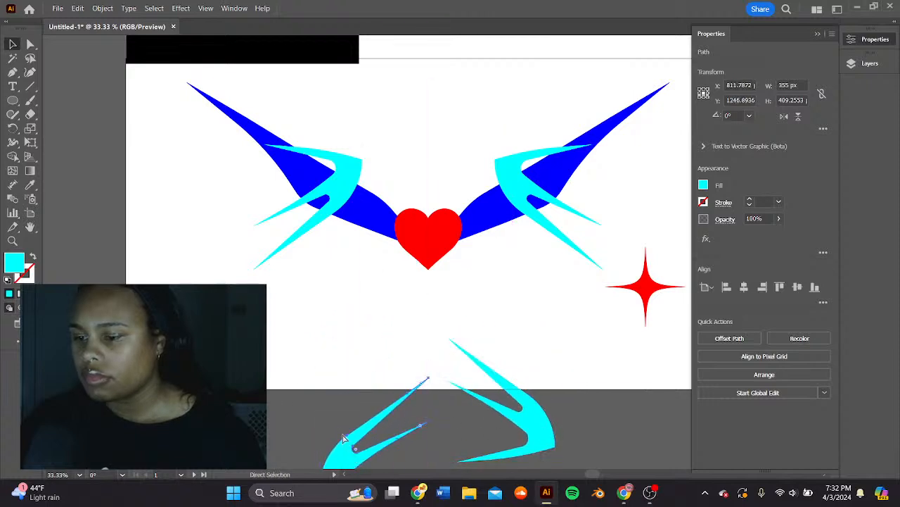
{"action": "key", "text": "ctrl+z"}
{"action": "key", "text": "ctrl+z"}
{"action": "key", "text": "ctrl+z"}
{"action": "left_click", "coordinate": [586, 314]}
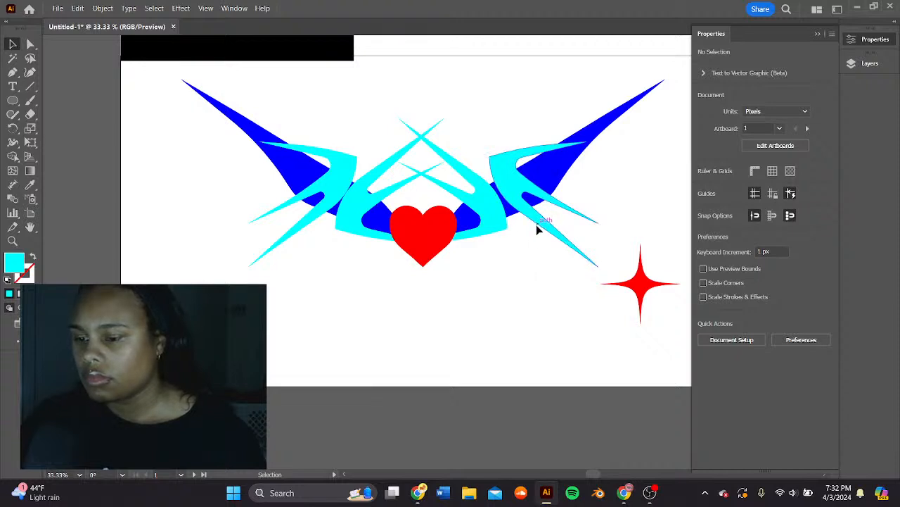
- Draw a narrow cyan spike about 197 by 304 px, slanting down from the heart's left side, with the Pen tool
{"action": "left_click_drag", "start_coordinate": [536, 225], "coordinate": [513, 217]}
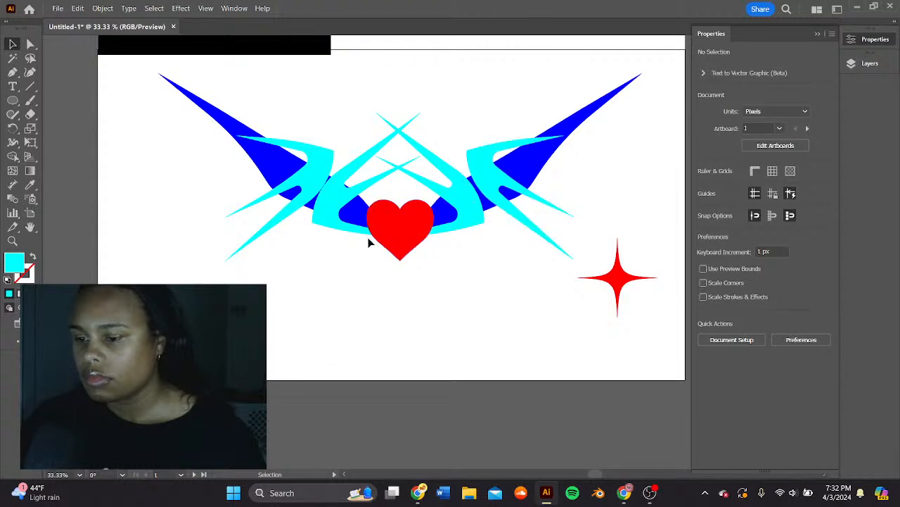
{"action": "left_click", "coordinate": [12, 73]}
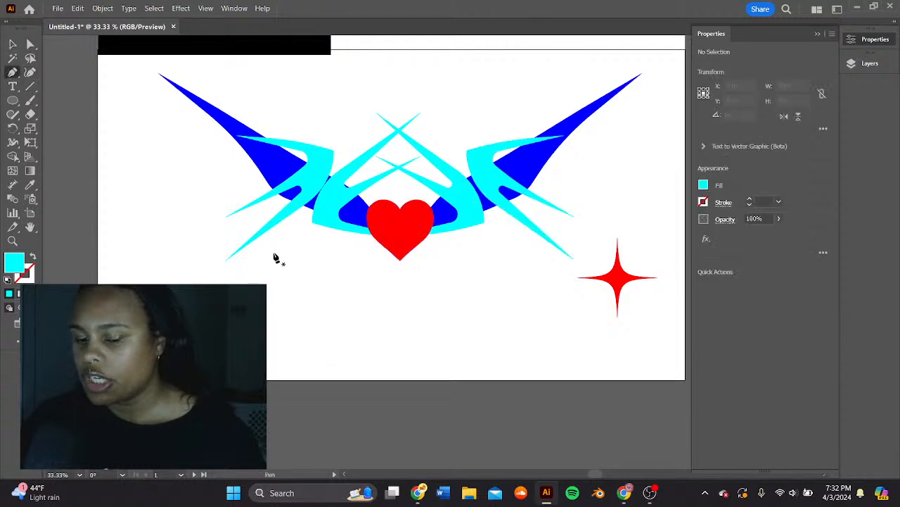
{"action": "left_click", "coordinate": [355, 244]}
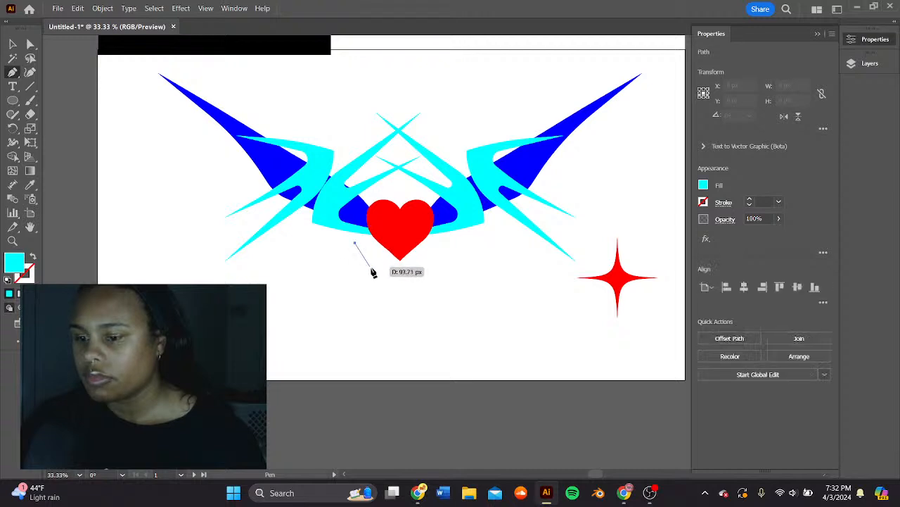
{"action": "left_click", "coordinate": [415, 329]}
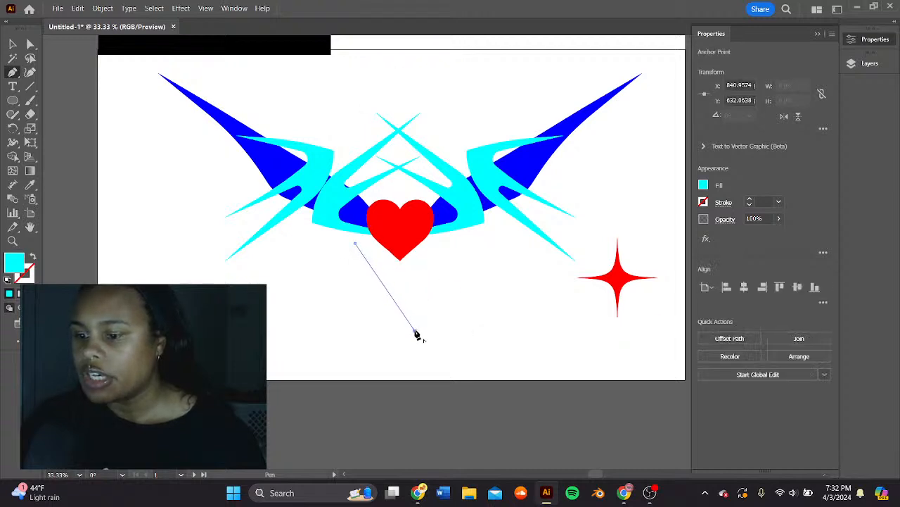
{"action": "left_click", "coordinate": [356, 242]}
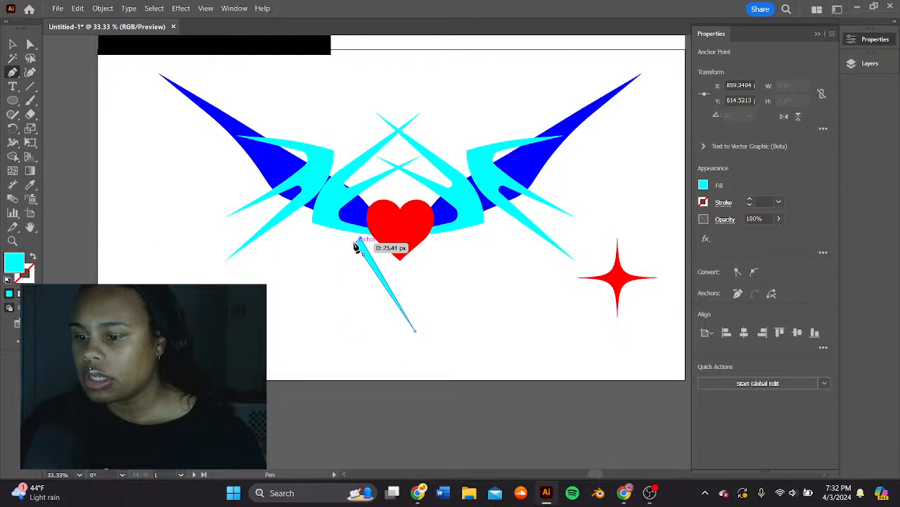
- Duplicate the thin cyan spike and flip the copy horizontally so the pair crosses below the heart
{"action": "left_click", "coordinate": [12, 43]}
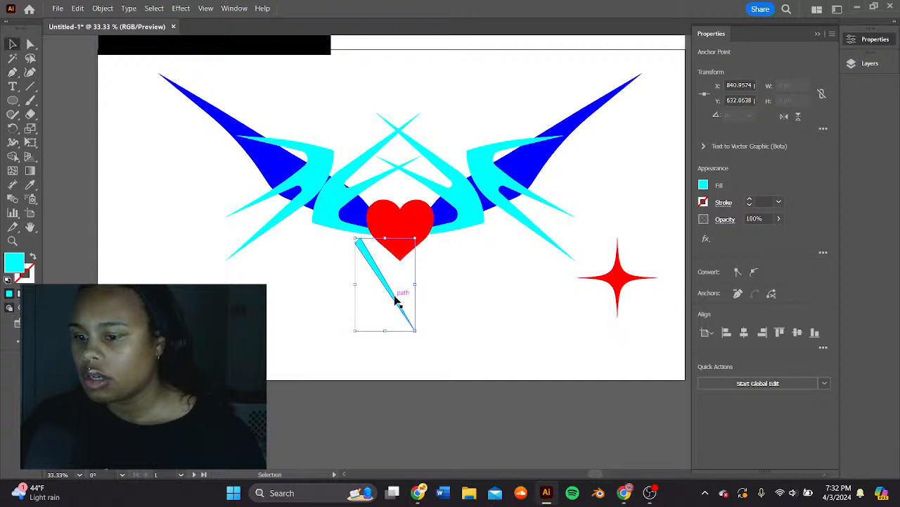
{"action": "left_click_drag", "start_coordinate": [396, 301], "coordinate": [386, 267]}
{"action": "key", "text": "a"}
{"action": "key", "text": "ctrl+v"}
{"action": "left_click", "coordinate": [798, 117]}
{"action": "left_click", "coordinate": [784, 117]}
{"action": "left_click", "coordinate": [798, 117]}
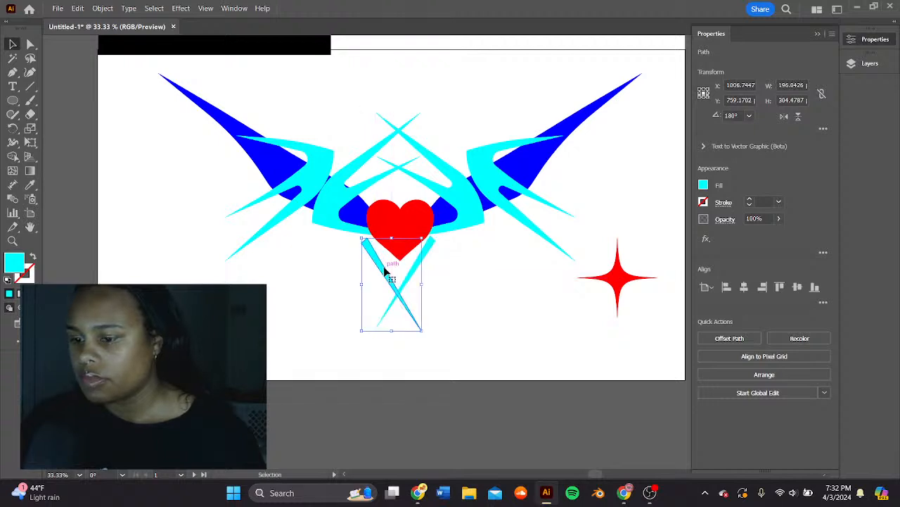
- Delete both thin cyan spikes below the heart
{"action": "left_click", "coordinate": [472, 302]}
{"action": "left_click", "coordinate": [410, 287]}
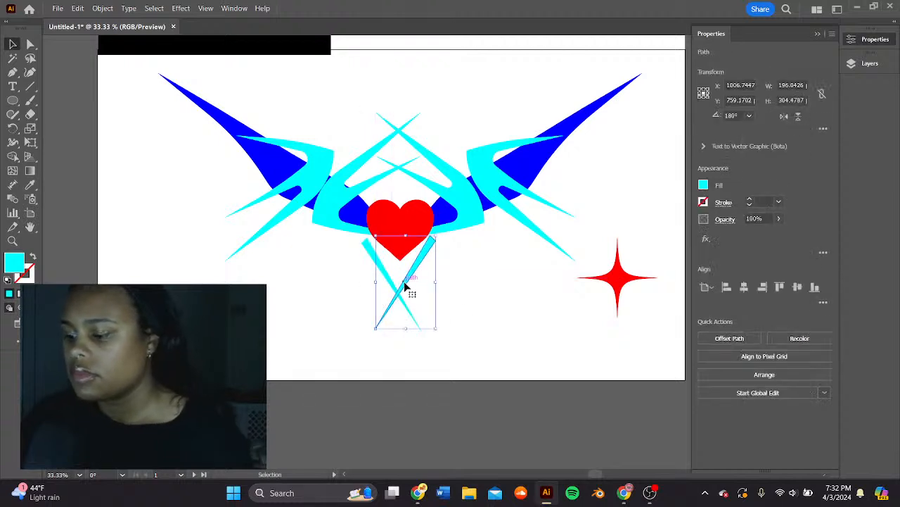
{"action": "key", "text": "Delete"}
{"action": "left_click", "coordinate": [387, 279]}
{"action": "key", "text": "Delete"}
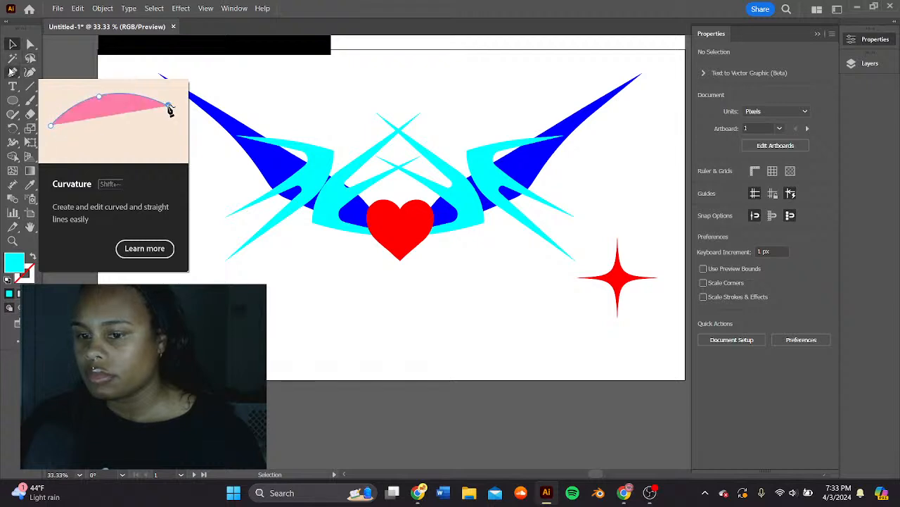
- Draw a long angular spike about 805 by 578 px with the Pen tool, from the left wing to below the heart's right side
{"action": "left_click", "coordinate": [12, 72]}
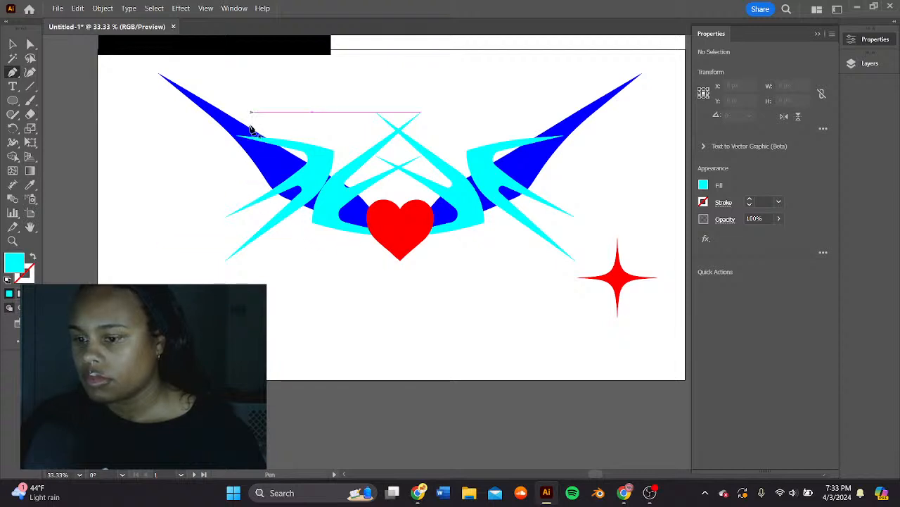
{"action": "left_click", "coordinate": [217, 152]}
{"action": "left_click", "coordinate": [319, 239]}
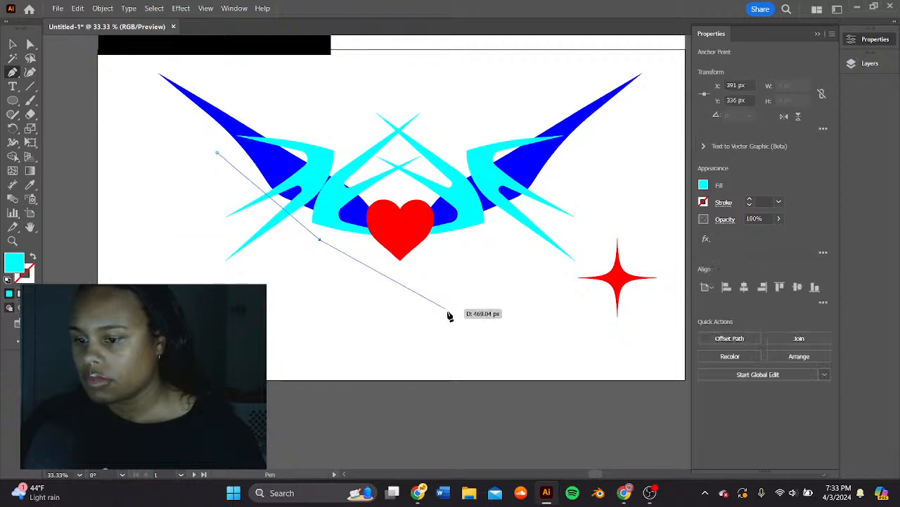
{"action": "left_click", "coordinate": [464, 329]}
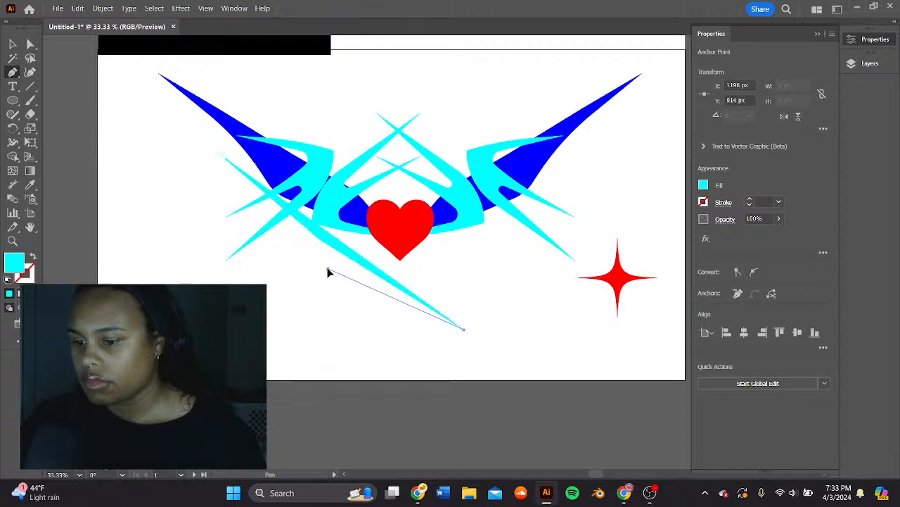
{"action": "left_click", "coordinate": [328, 268]}
{"action": "left_click", "coordinate": [303, 237]}
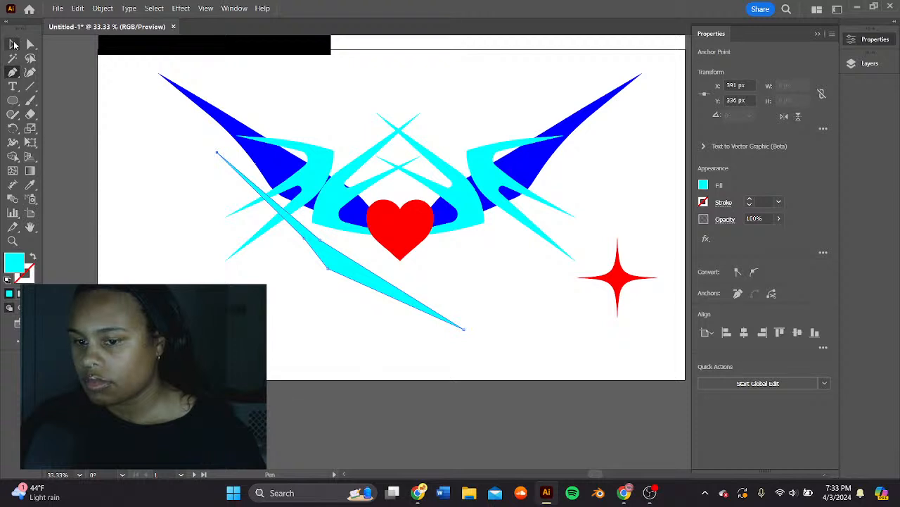
- Move the new angular spike up along the left wing's lower edge and fill it with brown
{"action": "left_click", "coordinate": [13, 44]}
{"action": "left_click_drag", "start_coordinate": [388, 291], "coordinate": [496, 224]}
{"action": "left_click", "coordinate": [703, 185]}
{"action": "left_click", "coordinate": [659, 244]}
- Flip the copy of the brown spike horizontally and position the two spikes so they cross just below the heart's tip
{"action": "left_click", "coordinate": [784, 116]}
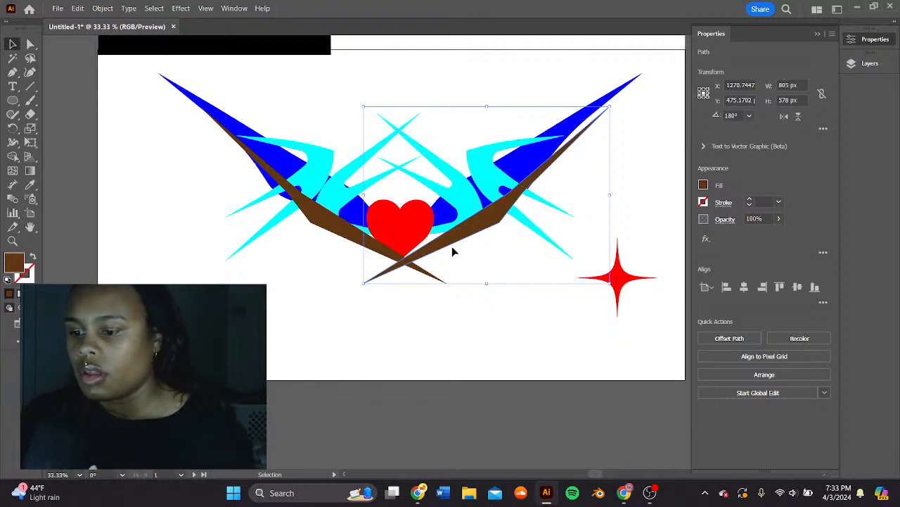
{"action": "mouse_move", "coordinate": [384, 257]}
{"action": "left_mouse_down"}
{"action": "mouse_move", "coordinate": [375, 253]}
{"action": "mouse_move", "coordinate": [381, 262]}
{"action": "left_mouse_up"}
{"action": "left_click", "coordinate": [474, 262]}
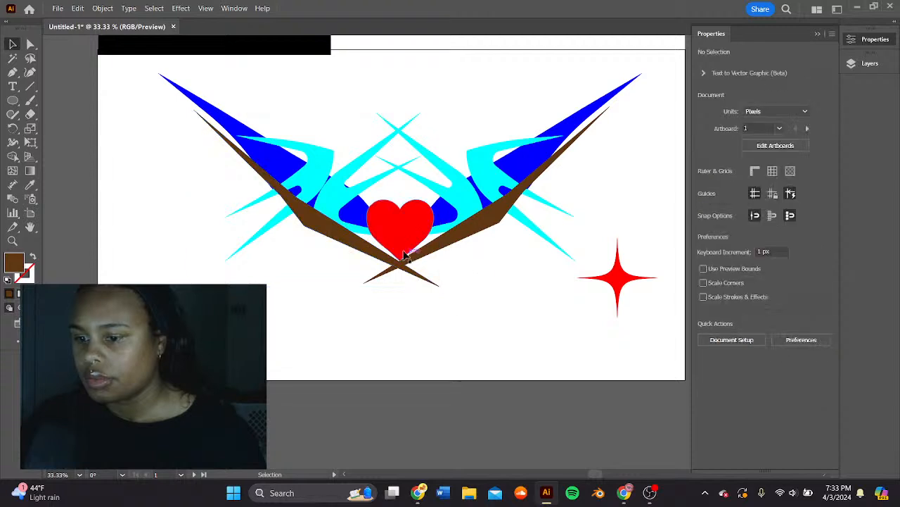
{"action": "left_click", "coordinate": [433, 255]}
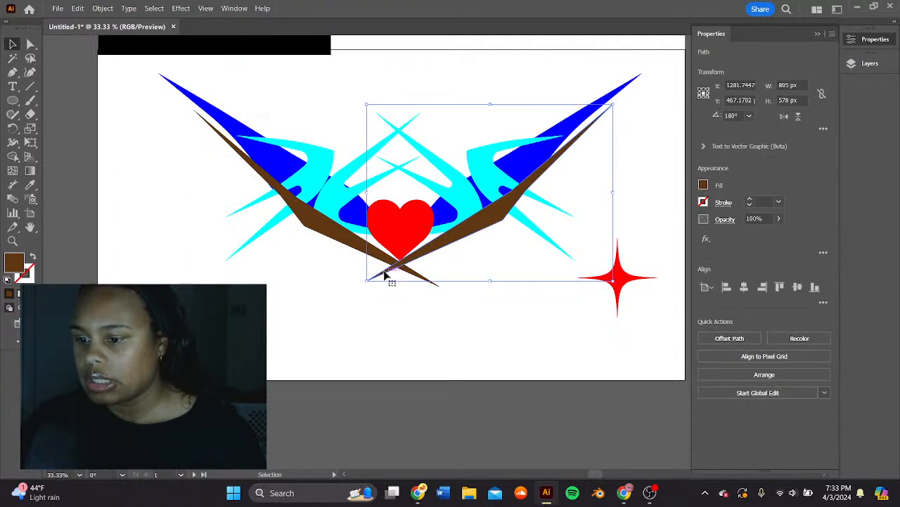
- Align the two brown spikes by their vertical centers, and undo the trial horizontal centering
{"action": "left_click", "coordinate": [359, 262], "text": "shift"}
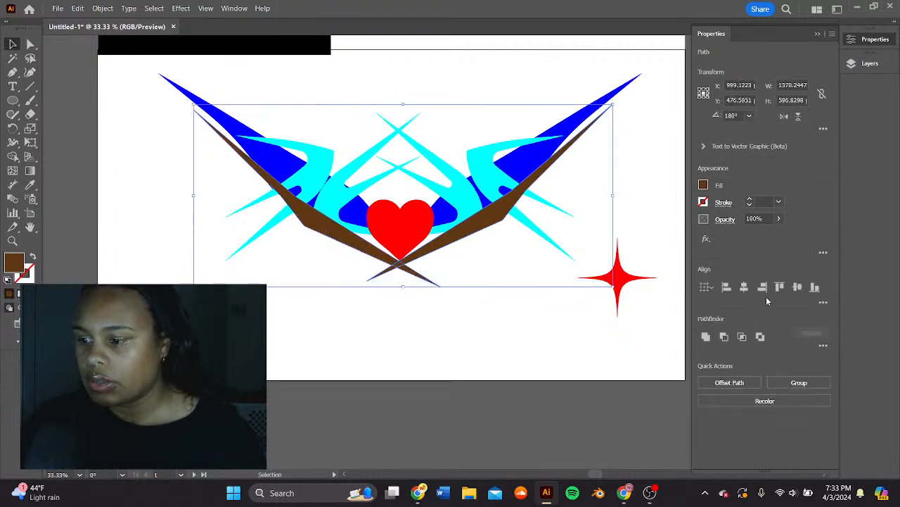
{"action": "left_click", "coordinate": [792, 289]}
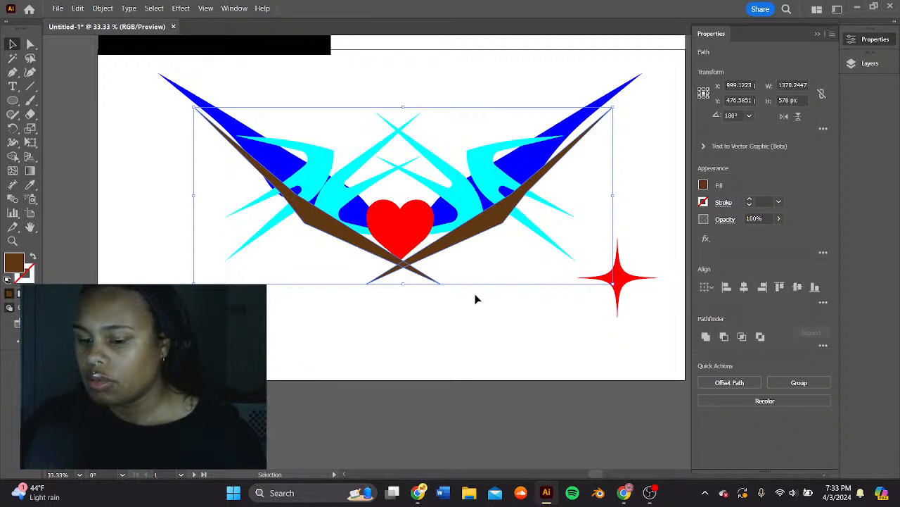
{"action": "left_click", "coordinate": [744, 288]}
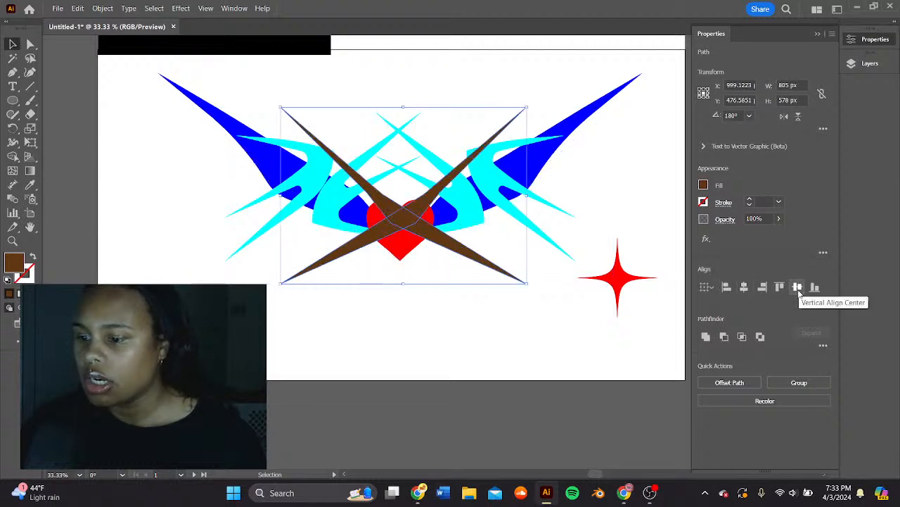
{"action": "key", "text": "ctrl+z"}
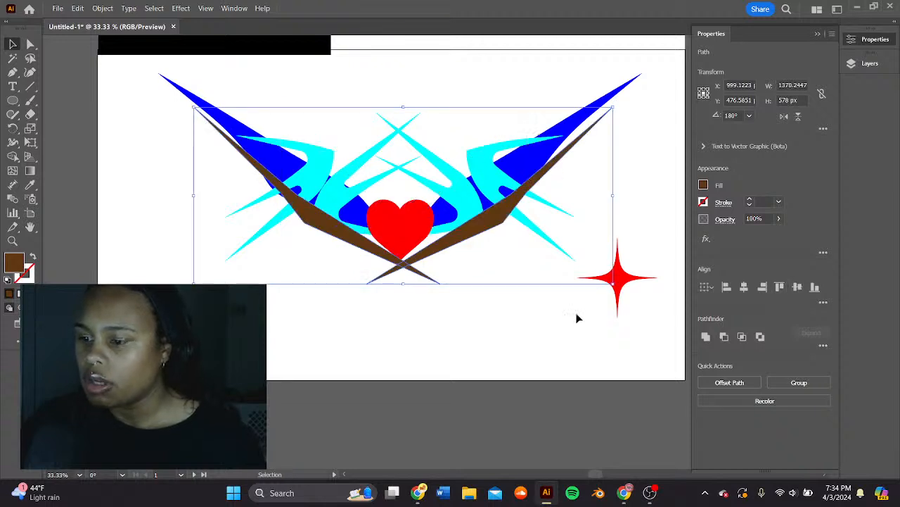
- Unite the two crossing brown spikes into a single shape with Pathfinder
{"action": "left_click", "coordinate": [392, 352]}
{"action": "left_click", "coordinate": [348, 242]}
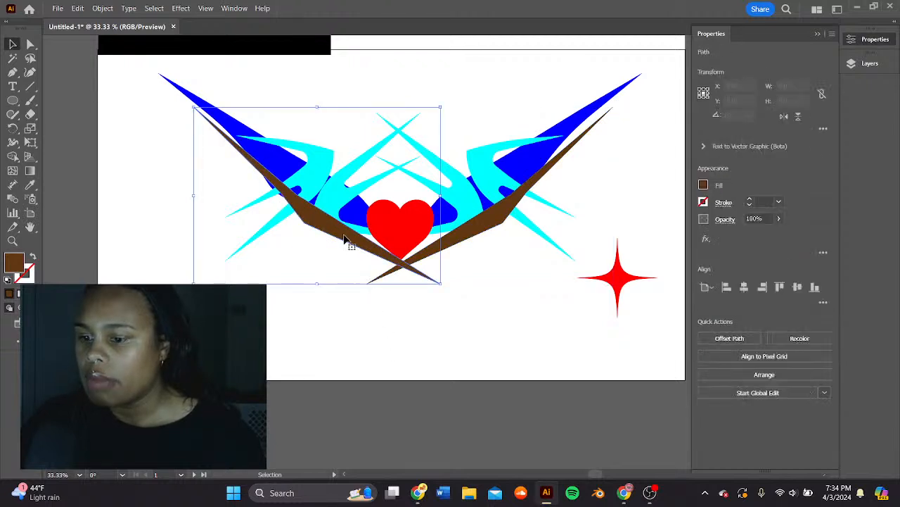
{"action": "left_click", "coordinate": [438, 251]}
{"action": "left_click", "coordinate": [345, 244]}
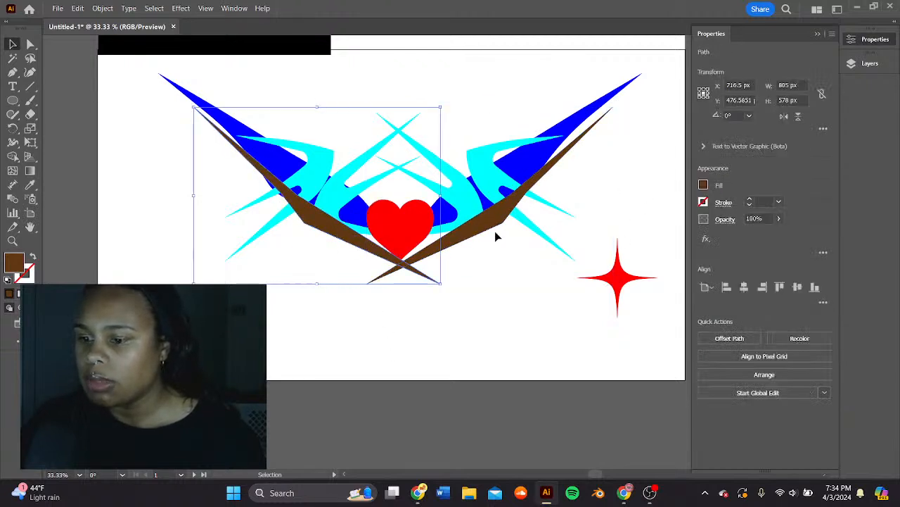
{"action": "left_click", "coordinate": [478, 239], "text": "shift"}
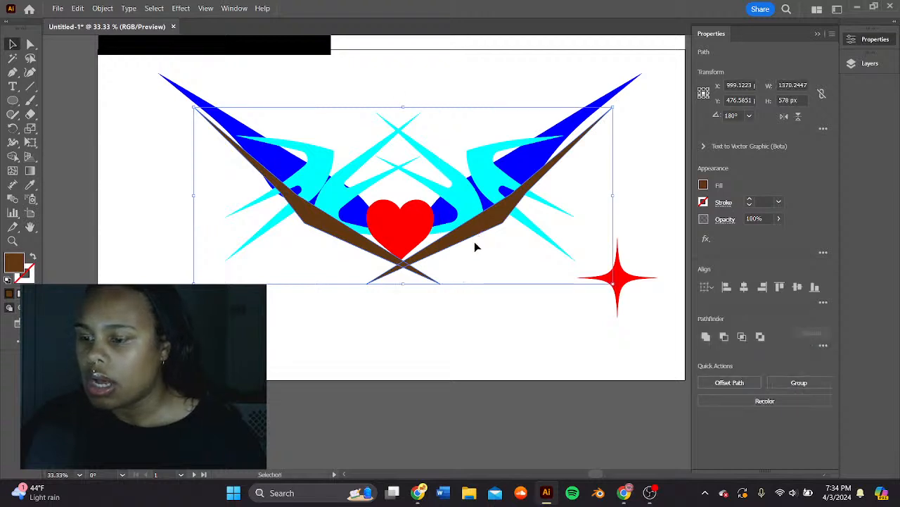
{"action": "left_click", "coordinate": [707, 337]}
{"action": "left_click", "coordinate": [532, 336]}
- Round the upper and lower corners of the brown crossing below the heart, the lower one to about 63 px
{"action": "left_click_drag", "start_coordinate": [441, 259], "coordinate": [461, 277]}
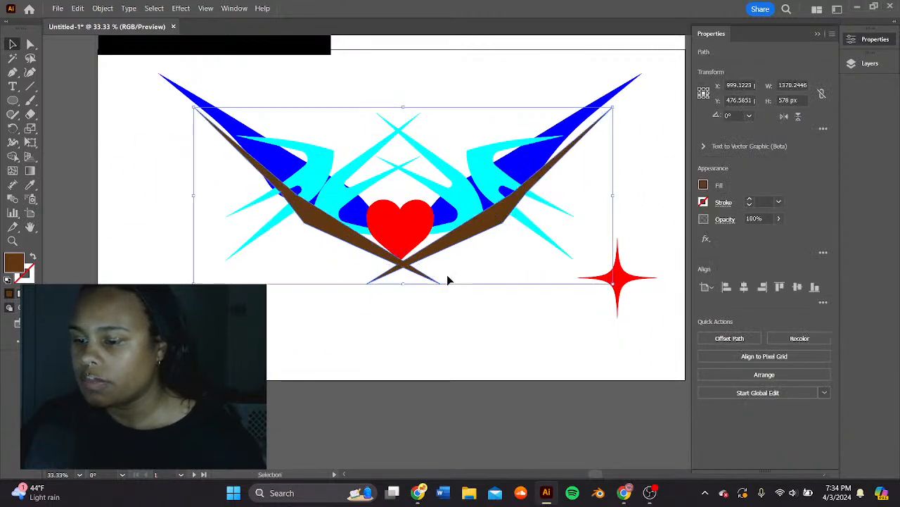
{"action": "scroll", "coordinate": [391, 260], "scroll_direction": "up", "scroll_amount": 5}
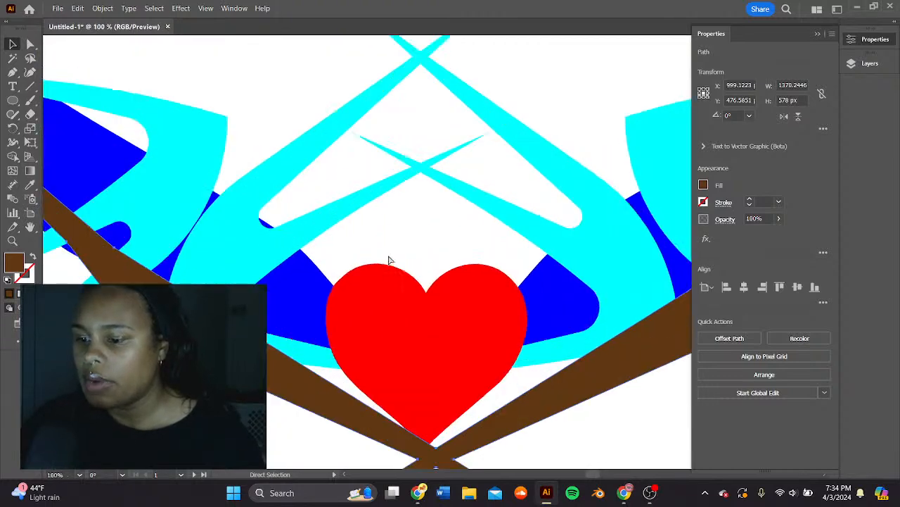
{"action": "scroll", "coordinate": [315, 310], "scroll_direction": "down", "scroll_amount": 3}
{"action": "key", "text": "a"}
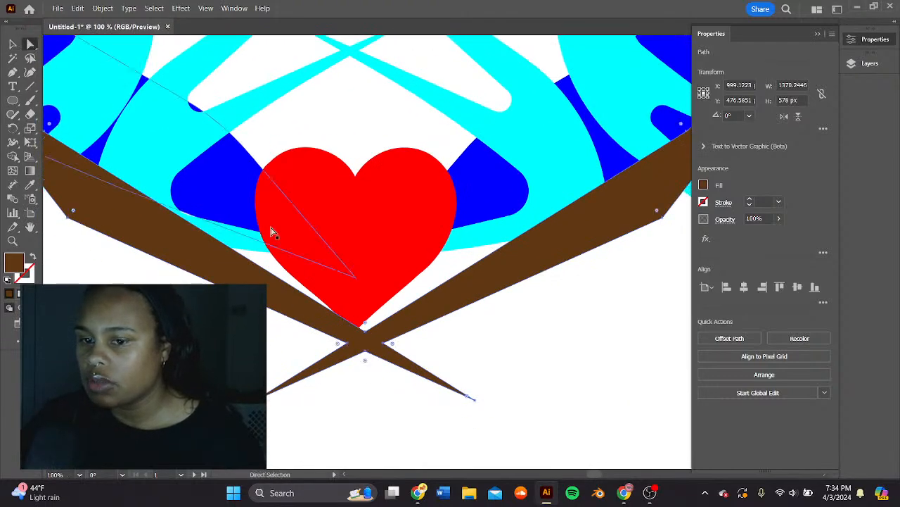
{"action": "left_click_drag", "start_coordinate": [365, 334], "coordinate": [368, 260]}
{"action": "left_click", "coordinate": [365, 350]}
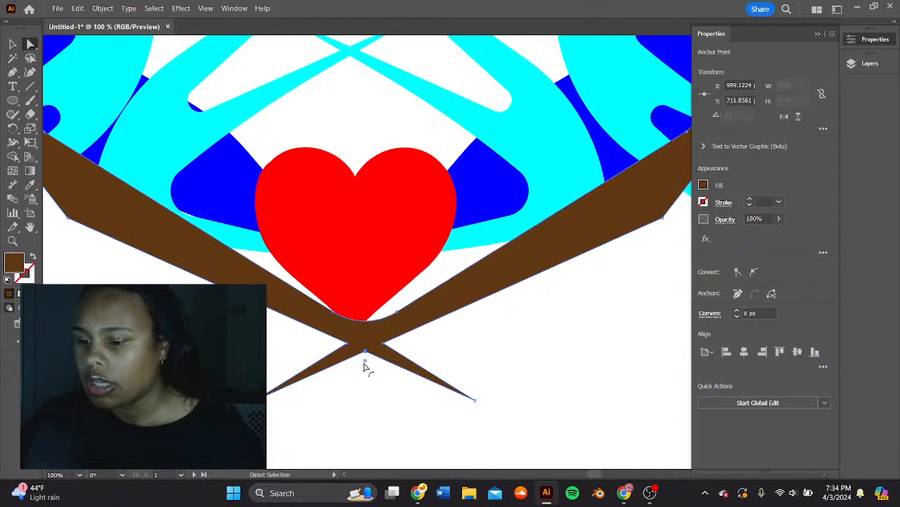
{"action": "left_click_drag", "start_coordinate": [365, 364], "coordinate": [366, 445]}
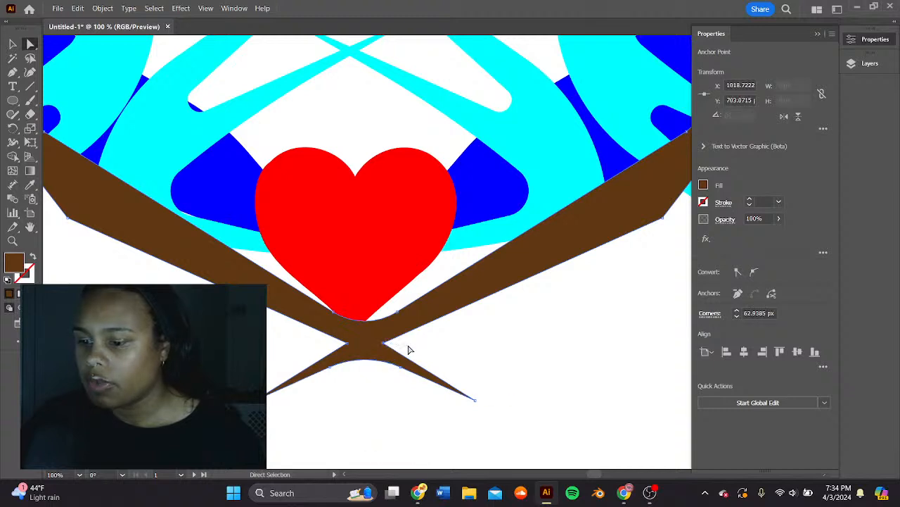
- Round the left and right inner corners of the brown crossing below the heart, the left one to about 17 px
{"action": "left_click", "coordinate": [384, 346]}
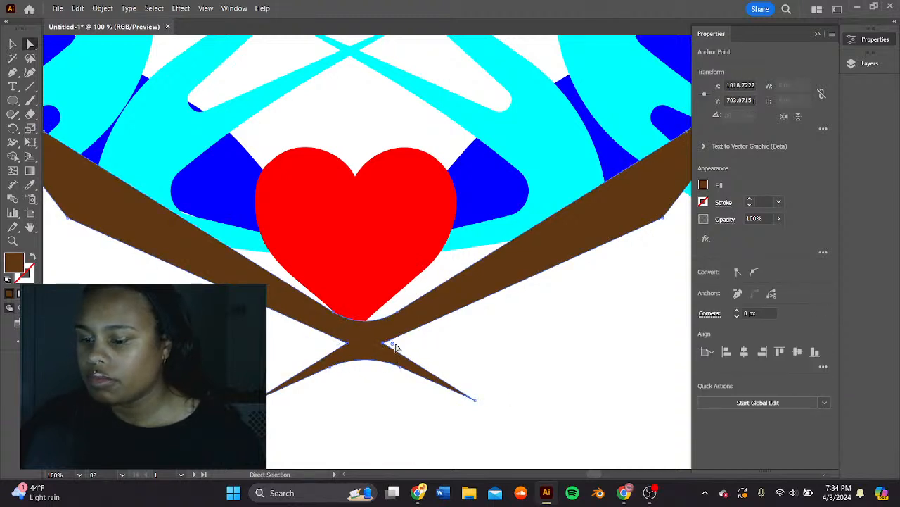
{"action": "left_click", "coordinate": [390, 343]}
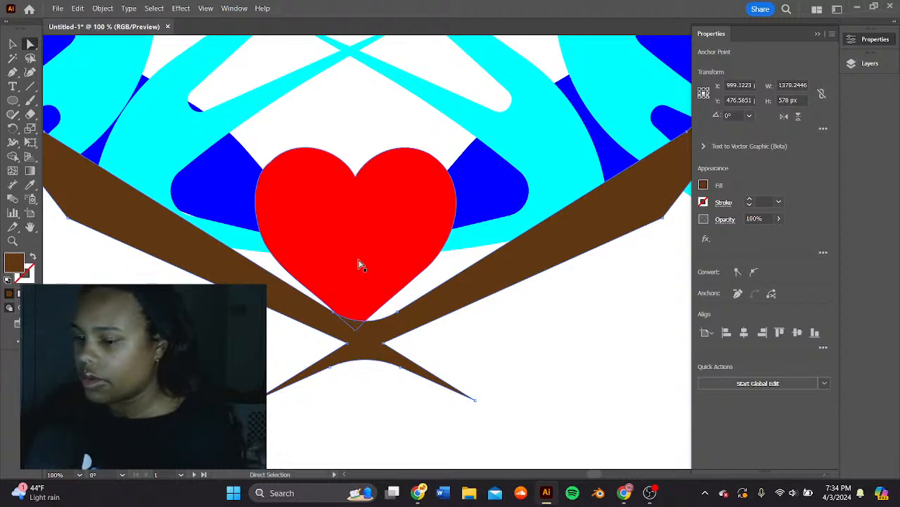
{"action": "left_click", "coordinate": [391, 344]}
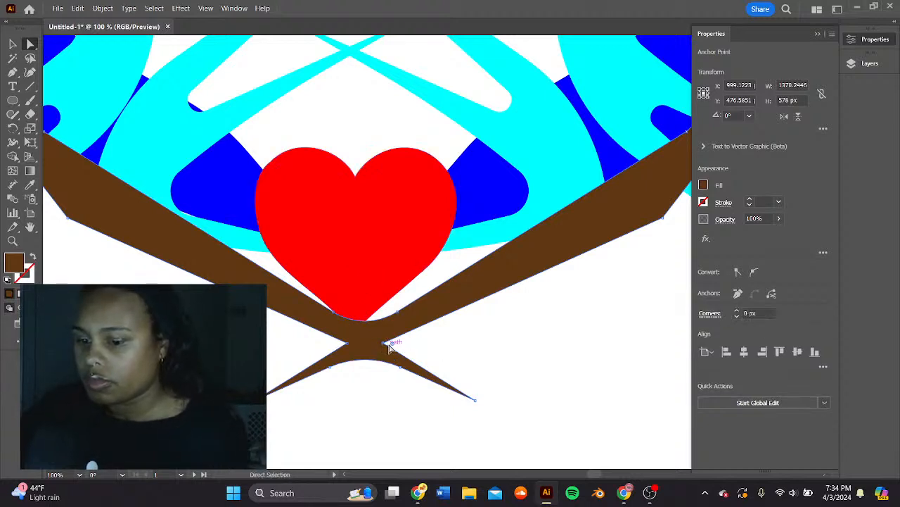
{"action": "left_click_drag", "start_coordinate": [394, 346], "coordinate": [410, 355]}
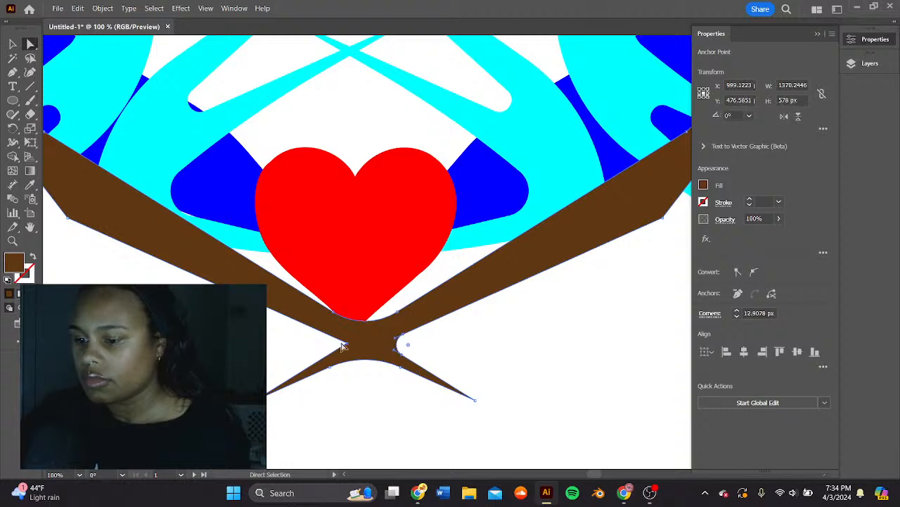
{"action": "left_click", "coordinate": [346, 346]}
{"action": "left_click_drag", "start_coordinate": [339, 345], "coordinate": [321, 344]}
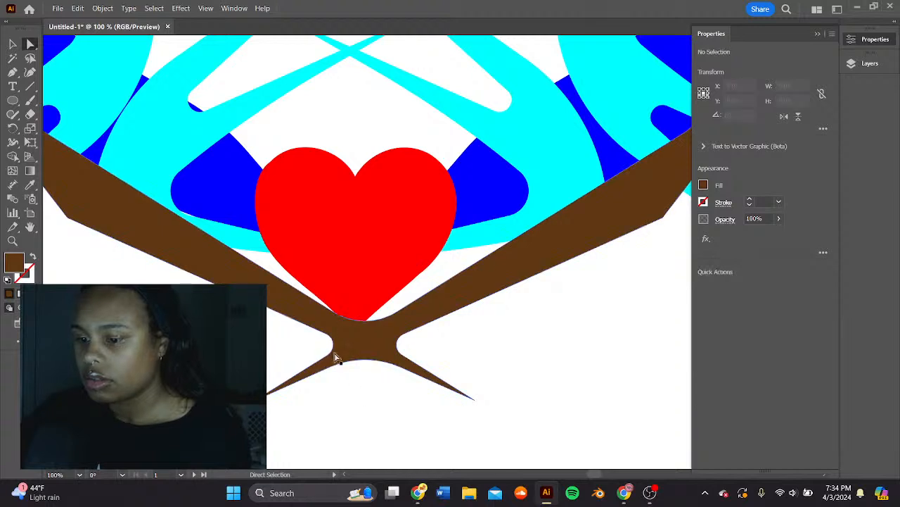
{"action": "left_click_drag", "start_coordinate": [328, 349], "coordinate": [315, 344]}
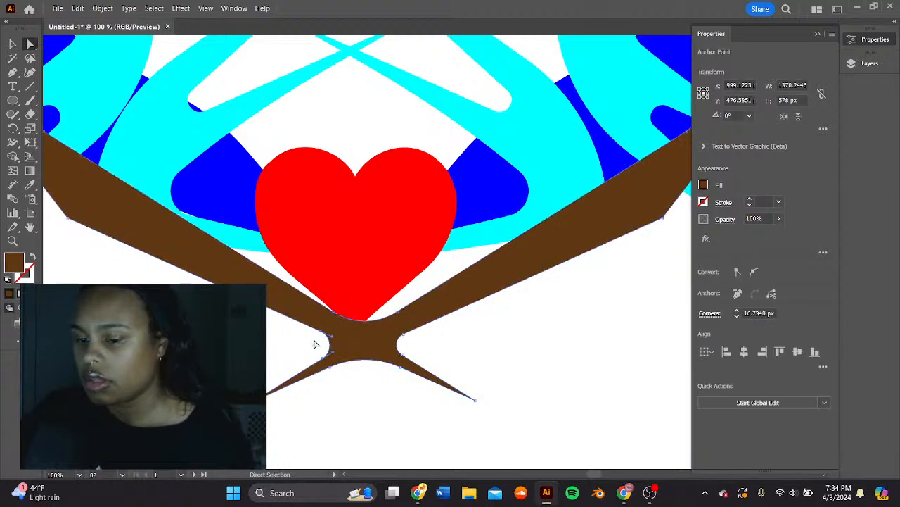
{"action": "left_click", "coordinate": [453, 345]}
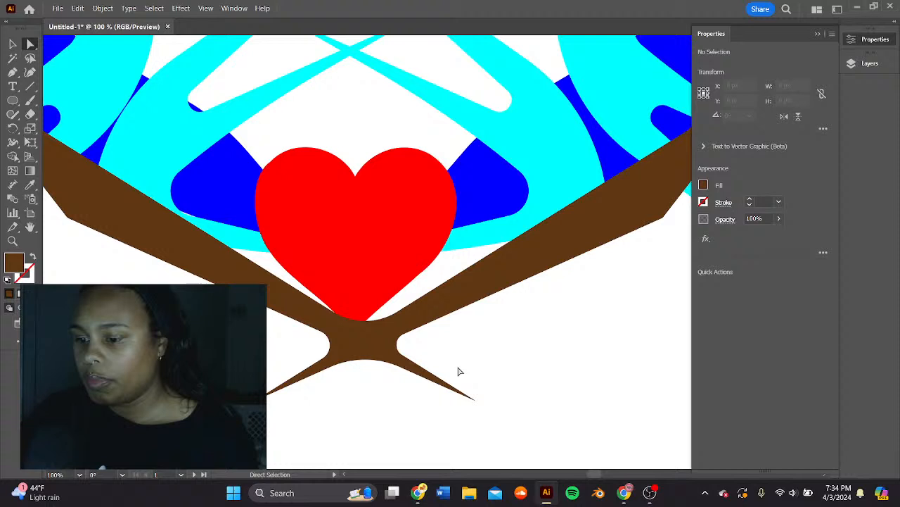
- Round the outer lower bends of both brown arms, the right one to about 221 px and the left one to about 345 px
{"action": "left_click", "coordinate": [654, 216]}
{"action": "left_click_drag", "start_coordinate": [658, 212], "coordinate": [464, 93]}
{"action": "key", "text": "space"}
{"action": "left_click_drag", "start_coordinate": [359, 163], "coordinate": [512, 179]}
{"action": "left_click_drag", "start_coordinate": [398, 209], "coordinate": [481, 220]}
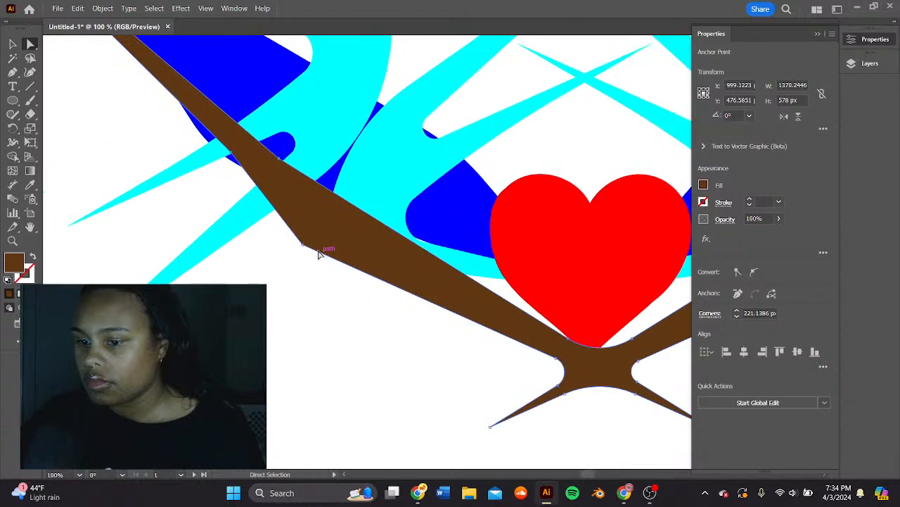
{"action": "left_click_drag", "start_coordinate": [300, 247], "coordinate": [502, 202]}
{"action": "scroll", "coordinate": [502, 202], "scroll_direction": "right", "scroll_amount": 4}
{"action": "key", "text": "ctrl+minus"}
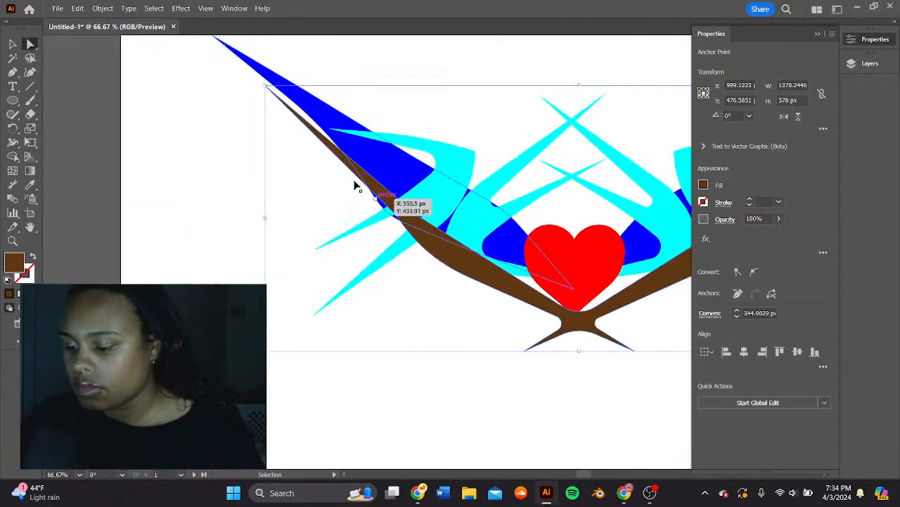
{"action": "key", "text": "ctrl+minus"}
{"action": "scroll", "coordinate": [520, 340], "scroll_direction": "right", "scroll_amount": 3}
{"action": "scroll", "coordinate": [521, 340], "scroll_direction": "down", "scroll_amount": 1}
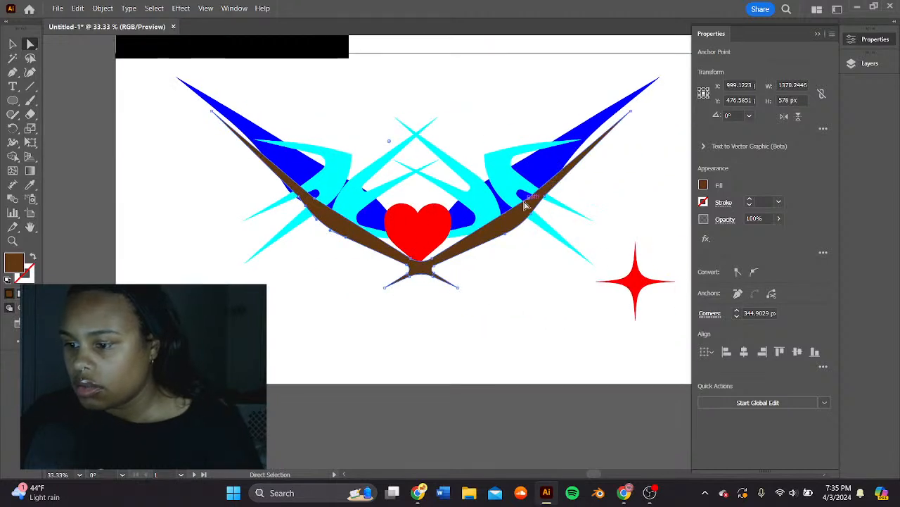
- Smooth the upper outer bends of both brown arms, rounding the right arm's corner to about 784 px
{"action": "left_click", "coordinate": [528, 198]}
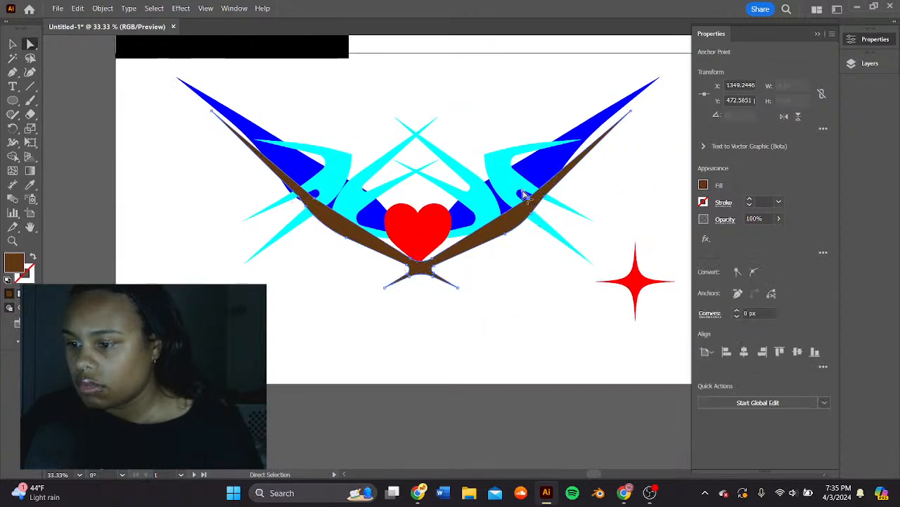
{"action": "left_click_drag", "start_coordinate": [523, 192], "coordinate": [272, 54]}
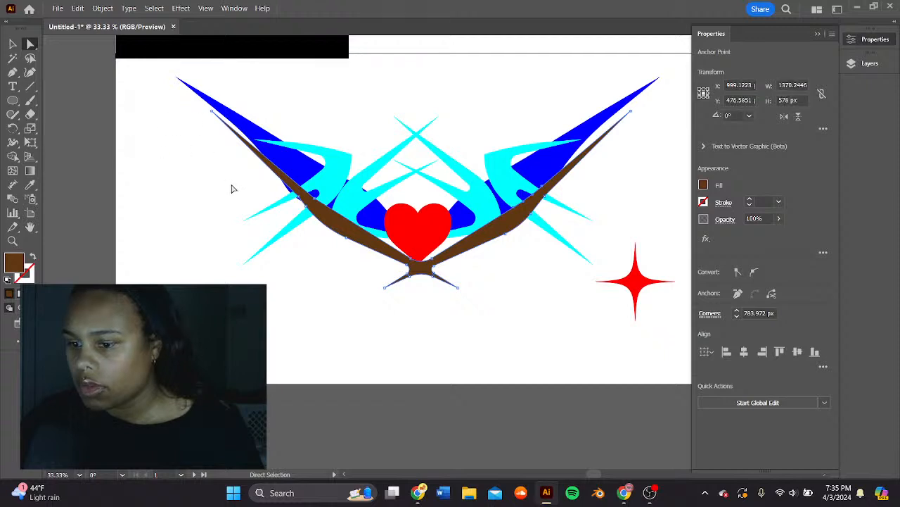
{"action": "left_click", "coordinate": [314, 200]}
{"action": "left_click", "coordinate": [321, 193]}
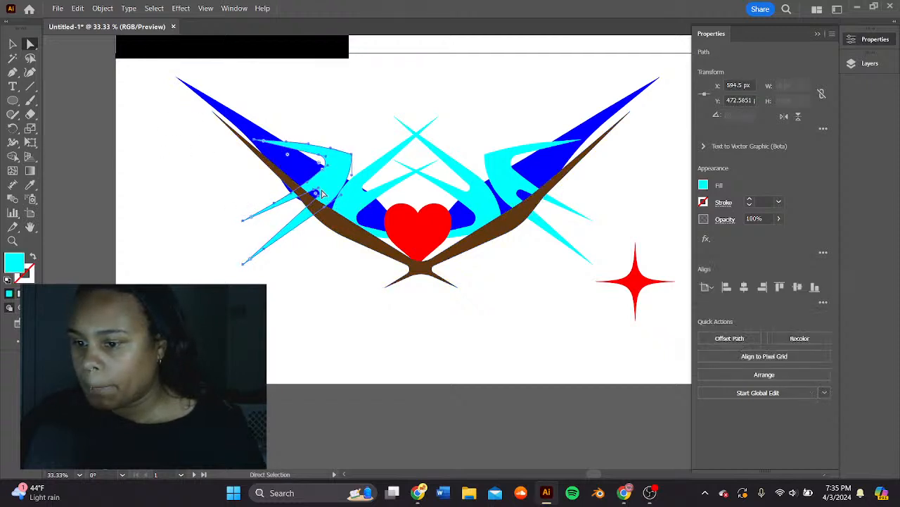
{"action": "left_click", "coordinate": [314, 200]}
{"action": "left_click_drag", "start_coordinate": [319, 193], "coordinate": [655, 24]}
{"action": "left_click", "coordinate": [607, 273]}
{"action": "scroll", "coordinate": [508, 313], "scroll_direction": "up", "scroll_amount": 3}
{"action": "scroll", "coordinate": [503, 315], "scroll_direction": "right", "scroll_amount": 1}
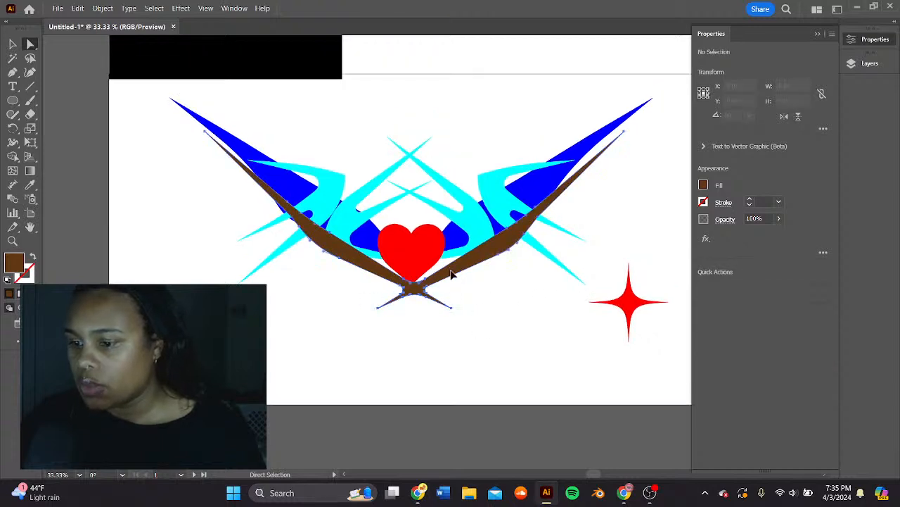
- Move the heart aside below the right wing and place the red four-pointed star in its spot between the wings
{"action": "left_click_drag", "start_coordinate": [451, 272], "coordinate": [447, 271]}
{"action": "left_click_drag", "start_coordinate": [405, 251], "coordinate": [552, 356]}
{"action": "key", "text": "space"}
{"action": "mouse_move", "coordinate": [455, 282]}
{"action": "left_mouse_down"}
{"action": "mouse_move", "coordinate": [467, 335]}
{"action": "mouse_move", "coordinate": [466, 270]}
{"action": "left_mouse_up"}
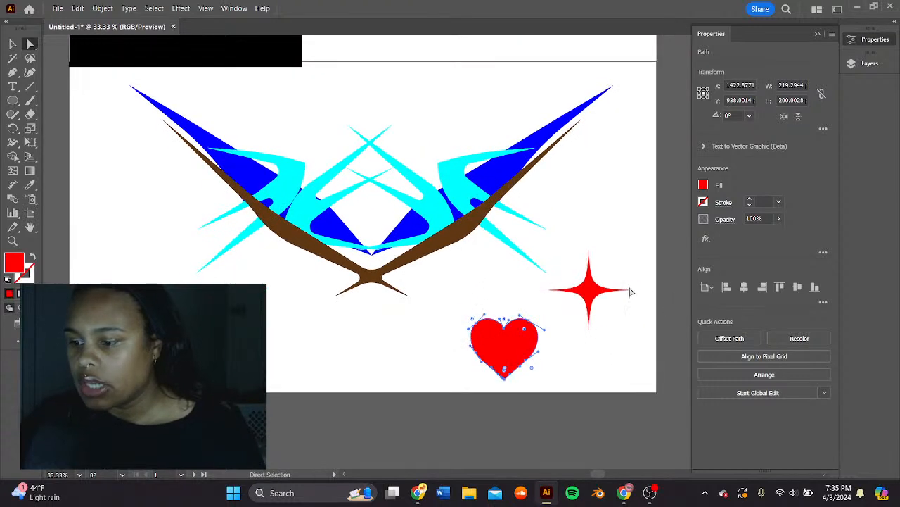
{"action": "left_click_drag", "start_coordinate": [628, 291], "coordinate": [376, 247]}
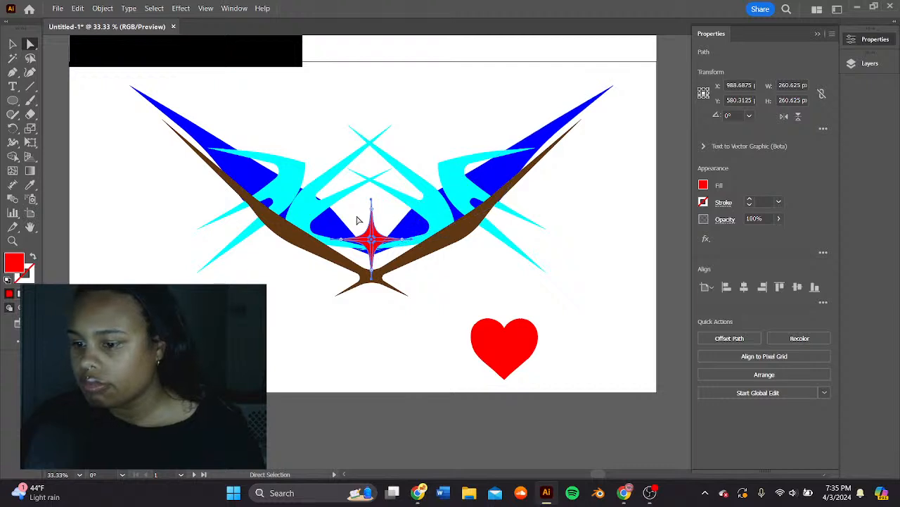
{"action": "left_click_drag", "start_coordinate": [375, 235], "coordinate": [371, 240]}
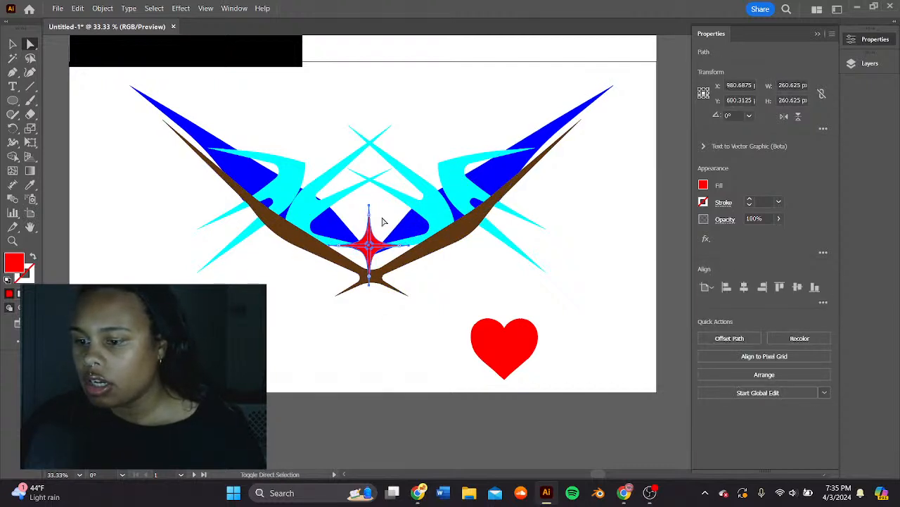
- Enlarge the red star to about 643 px wide and high and center it over the meeting point of the wings
{"action": "left_click", "coordinate": [11, 44]}
{"action": "left_click_drag", "start_coordinate": [409, 207], "coordinate": [527, 91]}
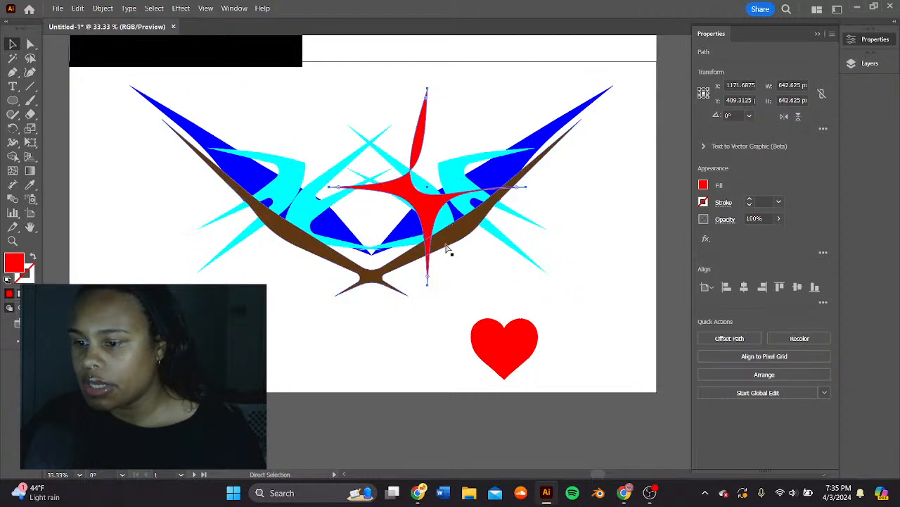
{"action": "left_click_drag", "start_coordinate": [422, 204], "coordinate": [367, 266]}
{"action": "left_click", "coordinate": [617, 263]}
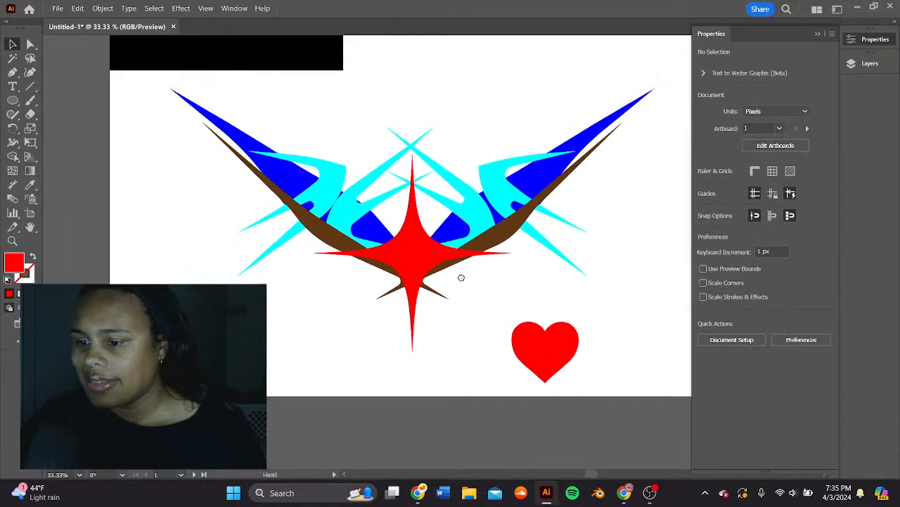
{"action": "left_click", "coordinate": [367, 258]}
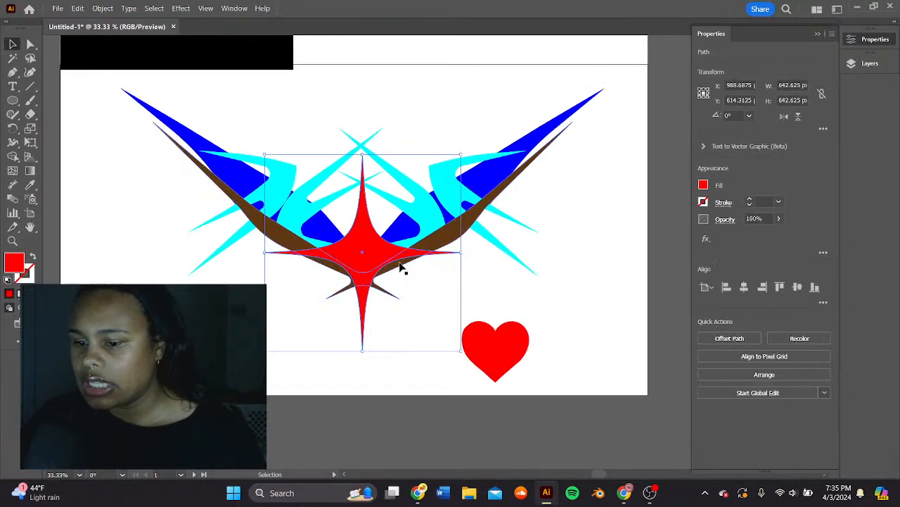
{"action": "left_click", "coordinate": [602, 257]}
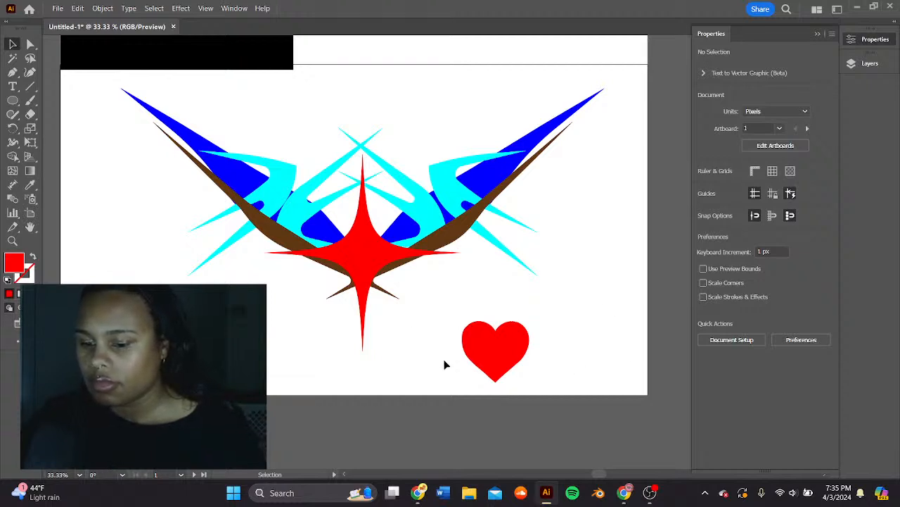
- Try the design without the central red star by deleting it, and undo the deletion
{"action": "left_click", "coordinate": [365, 296]}
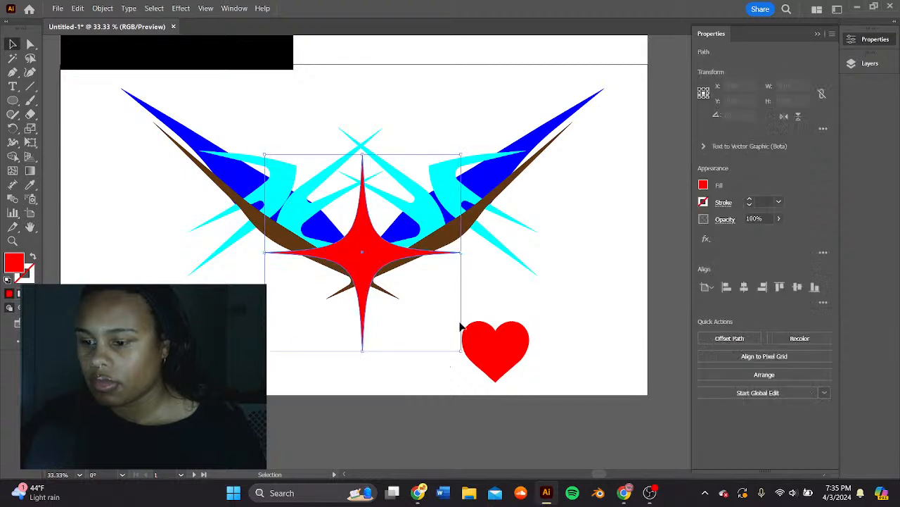
{"action": "left_click", "coordinate": [483, 301]}
{"action": "left_click_drag", "start_coordinate": [482, 281], "coordinate": [483, 308]}
{"action": "left_click", "coordinate": [364, 289]}
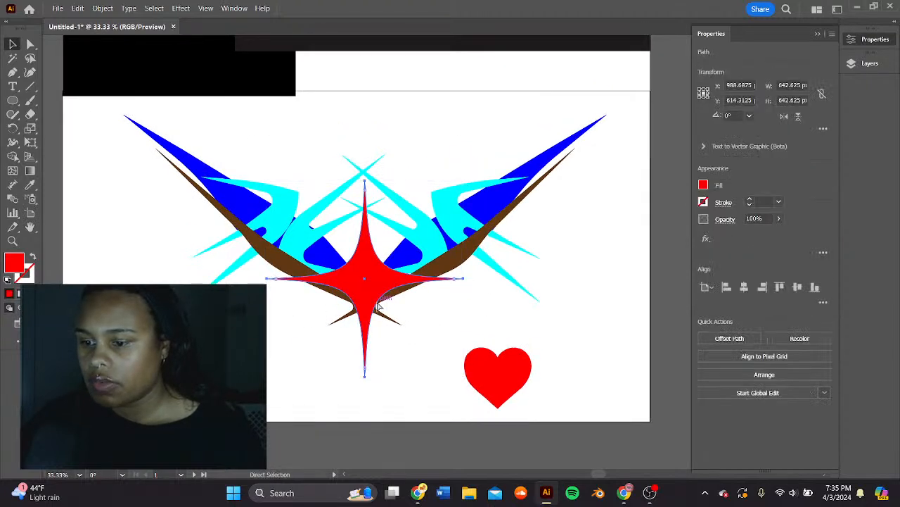
{"action": "key", "text": "Delete"}
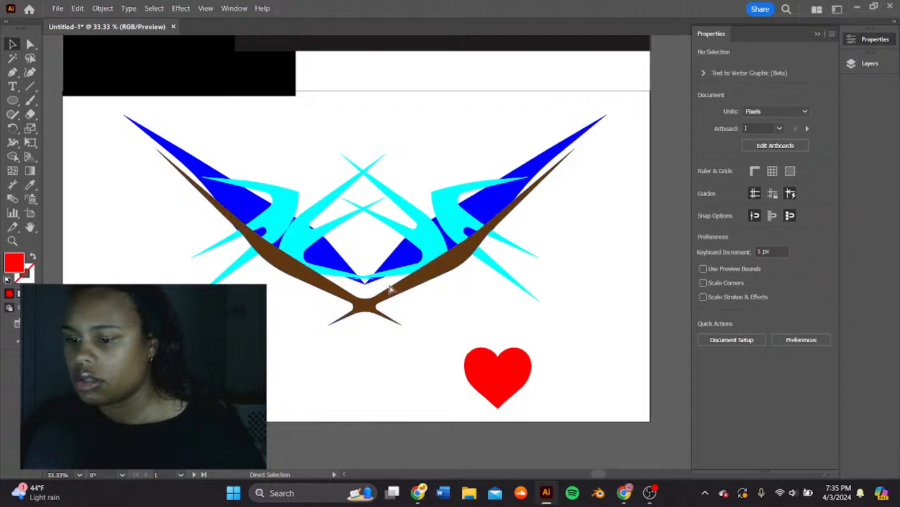
{"action": "key", "text": "ctrl+z"}
{"action": "left_click", "coordinate": [425, 142]}
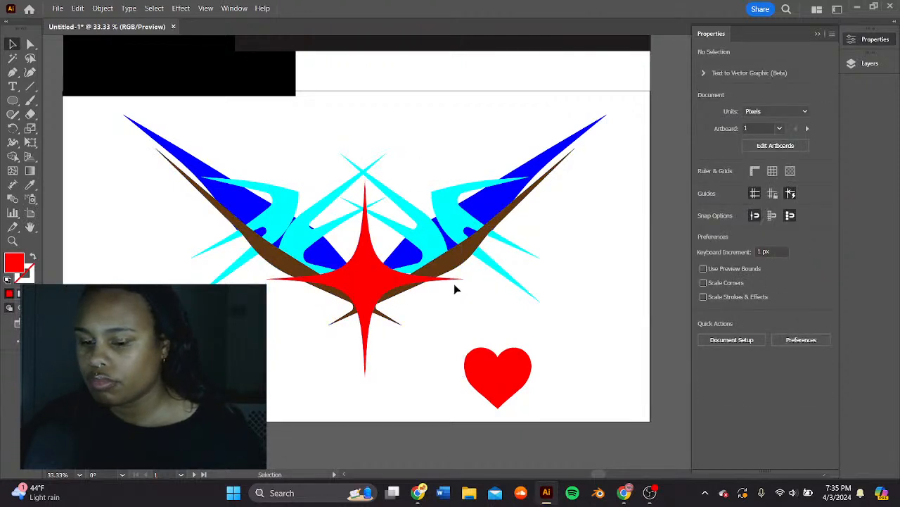
- Examine the corner rounding and overlaps of the cyan shapes on both sides of the red star
{"action": "scroll", "coordinate": [372, 157], "scroll_direction": "left", "scroll_amount": 3}
{"action": "left_click", "coordinate": [401, 221]}
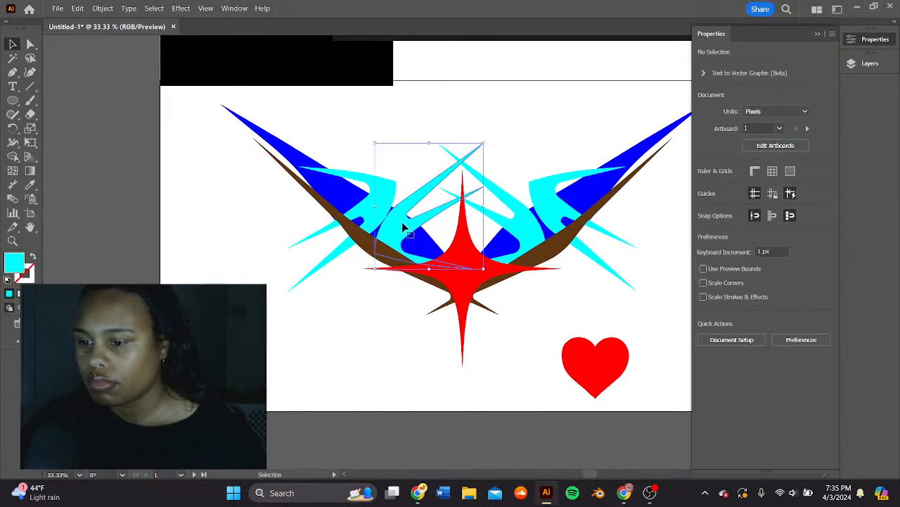
{"action": "left_click", "coordinate": [32, 46]}
{"action": "left_click_drag", "start_coordinate": [412, 251], "coordinate": [405, 244]}
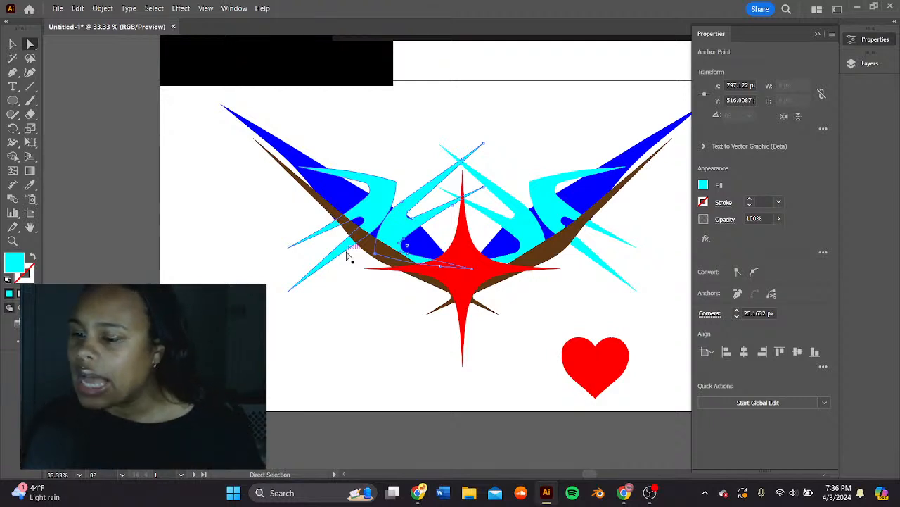
{"action": "left_click_drag", "start_coordinate": [347, 257], "coordinate": [375, 257]}
{"action": "scroll", "coordinate": [422, 267], "scroll_direction": "right", "scroll_amount": 3}
{"action": "scroll", "coordinate": [422, 268], "scroll_direction": "up", "scroll_amount": 2}
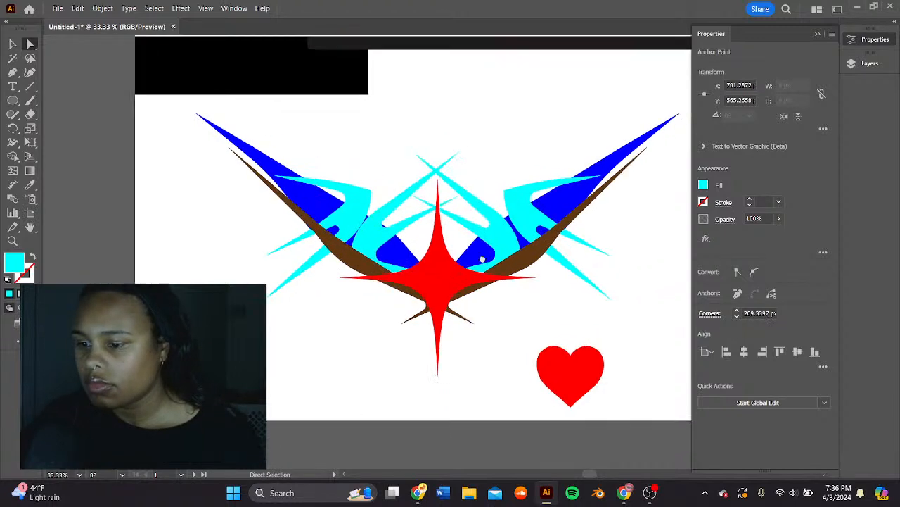
{"action": "left_click", "coordinate": [482, 246]}
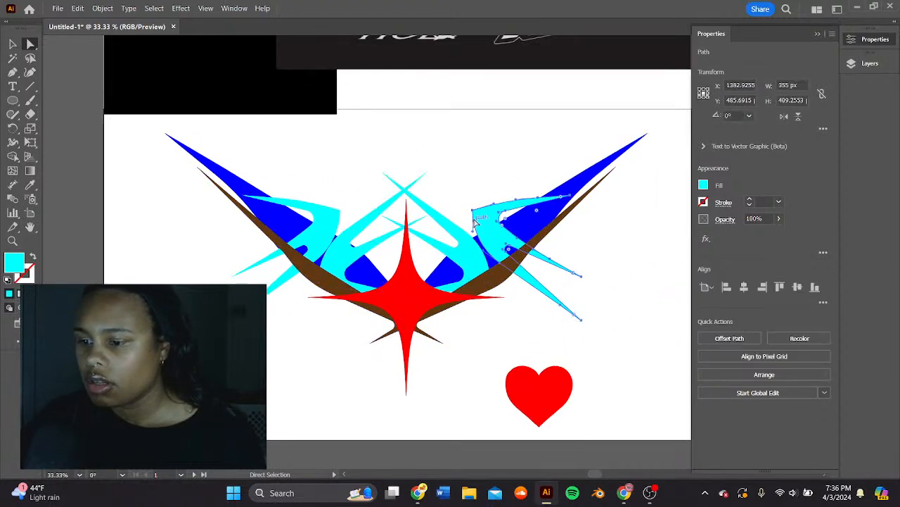
{"action": "left_click", "coordinate": [483, 231]}
{"action": "left_click", "coordinate": [447, 184]}
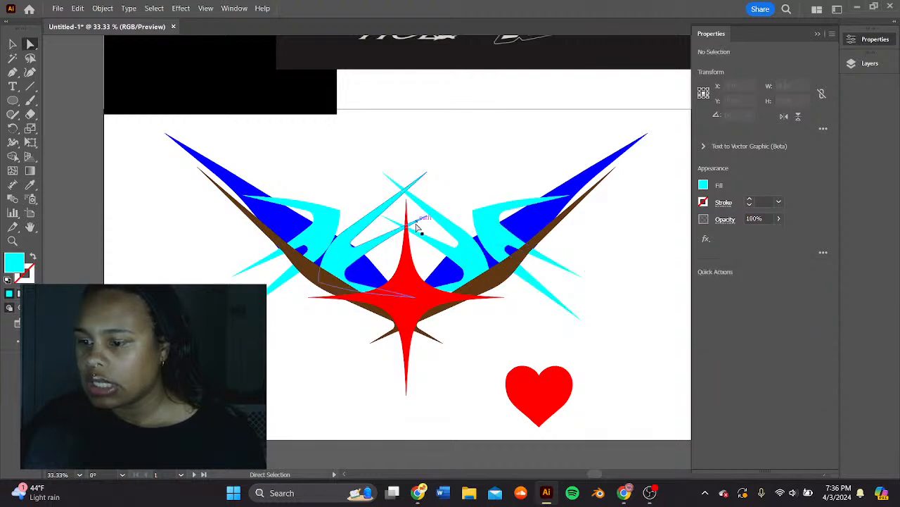
{"action": "left_click_drag", "start_coordinate": [418, 230], "coordinate": [476, 205]}
- Try moving the red star higher between the wings, and undo the moves
{"action": "left_click", "coordinate": [463, 287]}
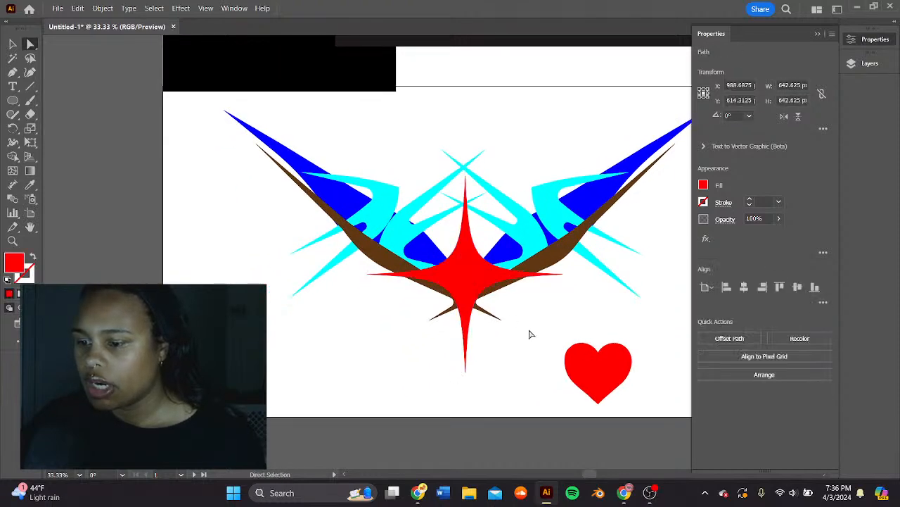
{"action": "left_click_drag", "start_coordinate": [474, 283], "coordinate": [474, 248]}
{"action": "left_click_drag", "start_coordinate": [550, 315], "coordinate": [517, 321]}
{"action": "left_click", "coordinate": [483, 320]}
{"action": "key", "text": "ctrl+z"}
{"action": "left_click", "coordinate": [588, 300]}
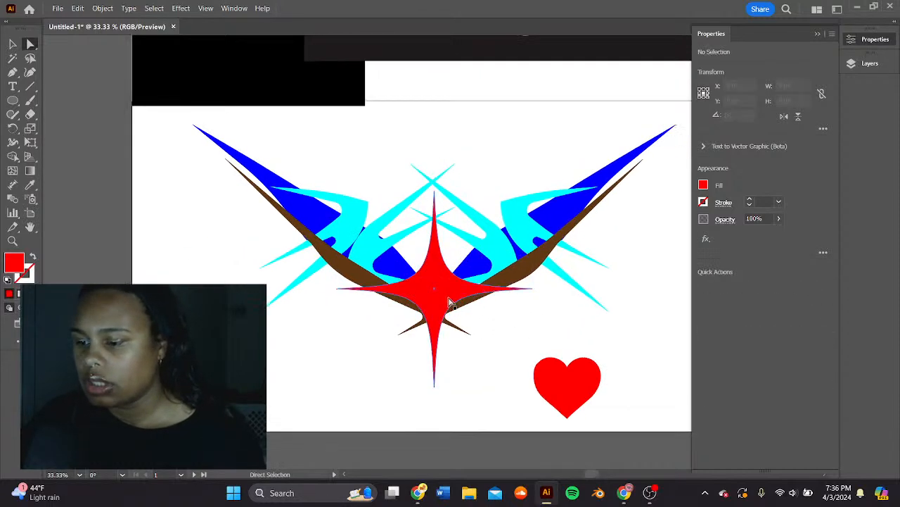
{"action": "left_click_drag", "start_coordinate": [447, 294], "coordinate": [447, 271]}
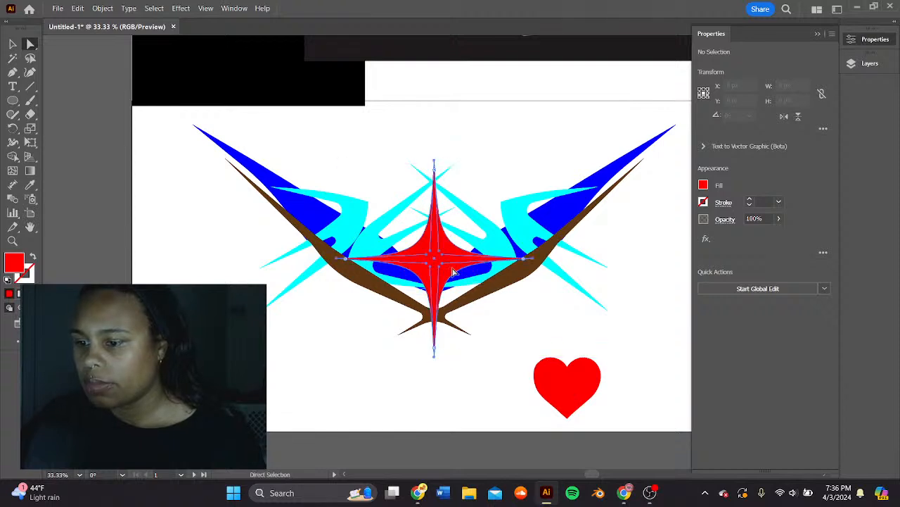
{"action": "left_click", "coordinate": [486, 371]}
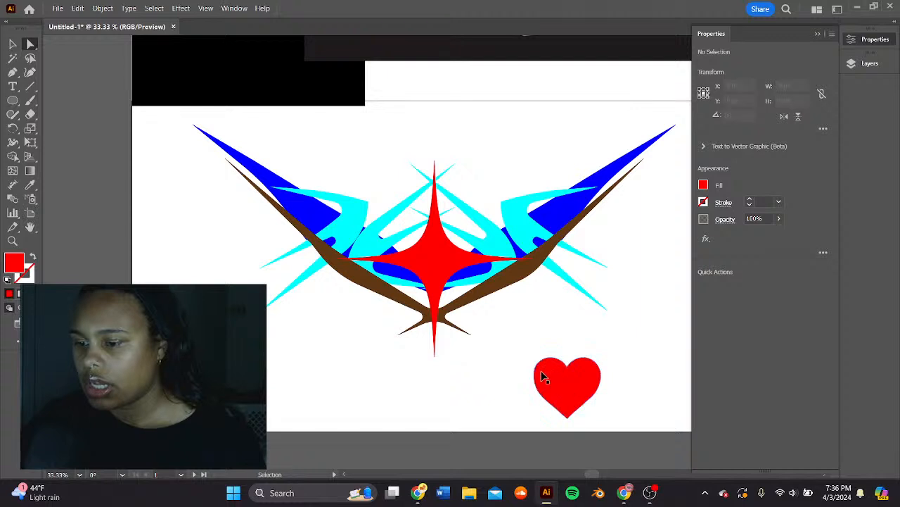
{"action": "key", "text": "ctrl+z"}
{"action": "left_click", "coordinate": [559, 323]}
{"action": "left_click_drag", "start_coordinate": [559, 323], "coordinate": [569, 288]}
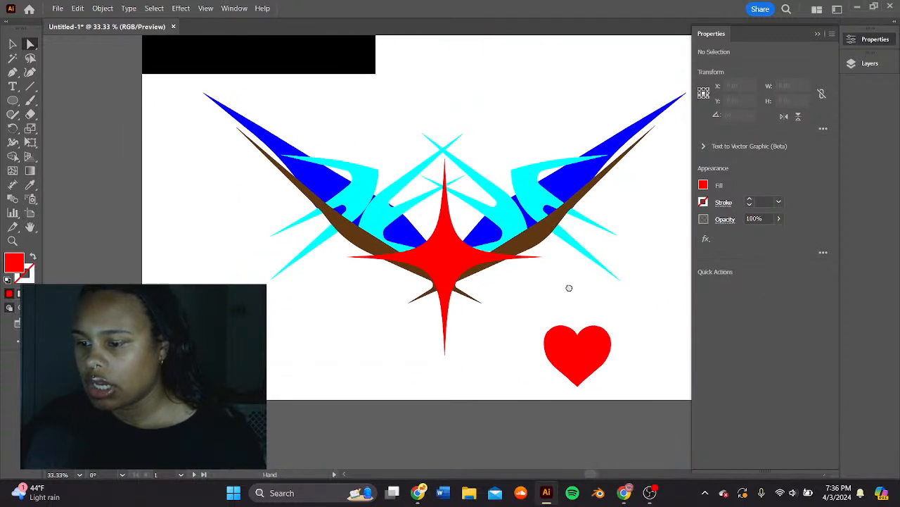
- Place the red heart over the centre of the star and set its fill to magenta
{"action": "left_click_drag", "start_coordinate": [581, 371], "coordinate": [455, 290]}
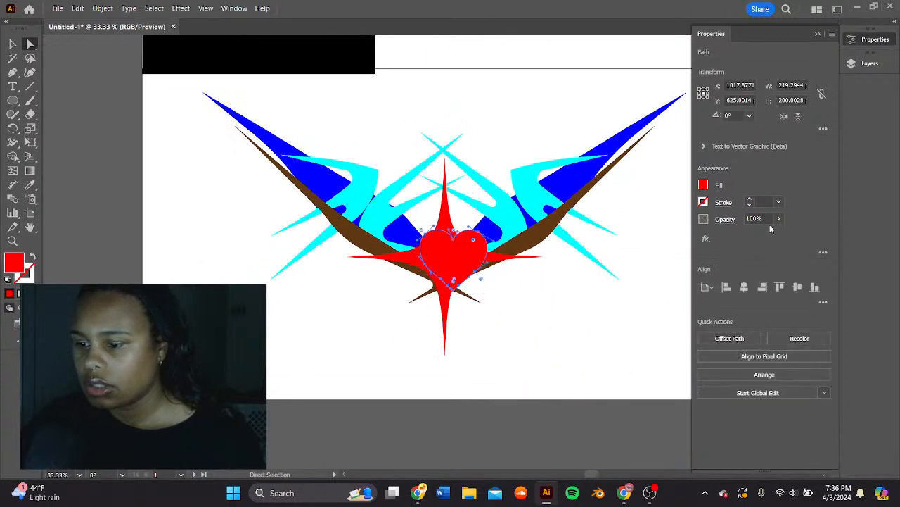
{"action": "left_click", "coordinate": [703, 186]}
{"action": "left_click", "coordinate": [650, 227]}
{"action": "left_click", "coordinate": [533, 157]}
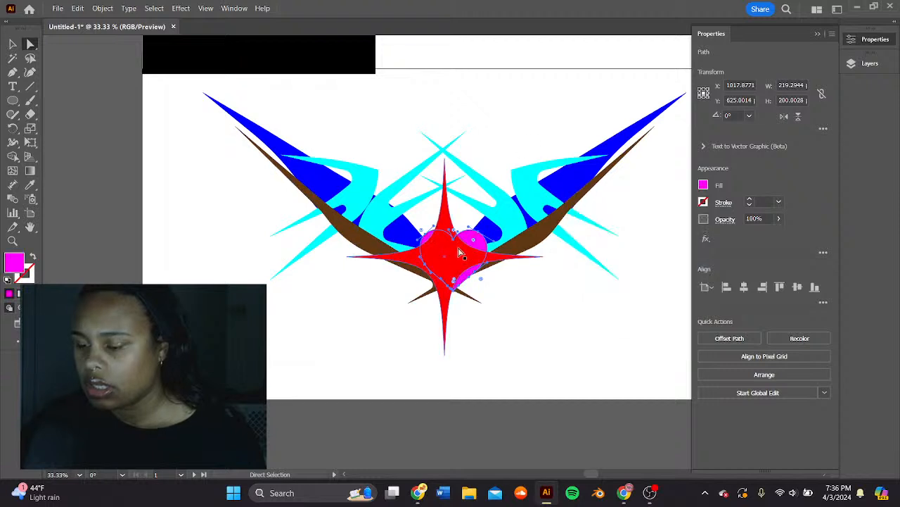
- Arrange the magenta heart in front of the red star and shift it closer to the star's centre
{"action": "key", "text": "ctrl+["}
{"action": "key", "text": "ctrl+["}
{"action": "key", "text": "ctrl+]"}
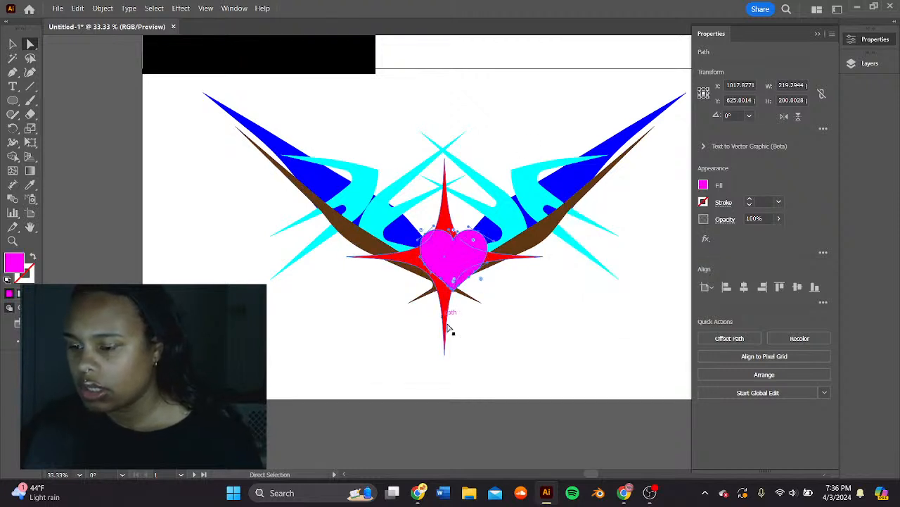
{"action": "left_click_drag", "start_coordinate": [465, 258], "coordinate": [451, 264]}
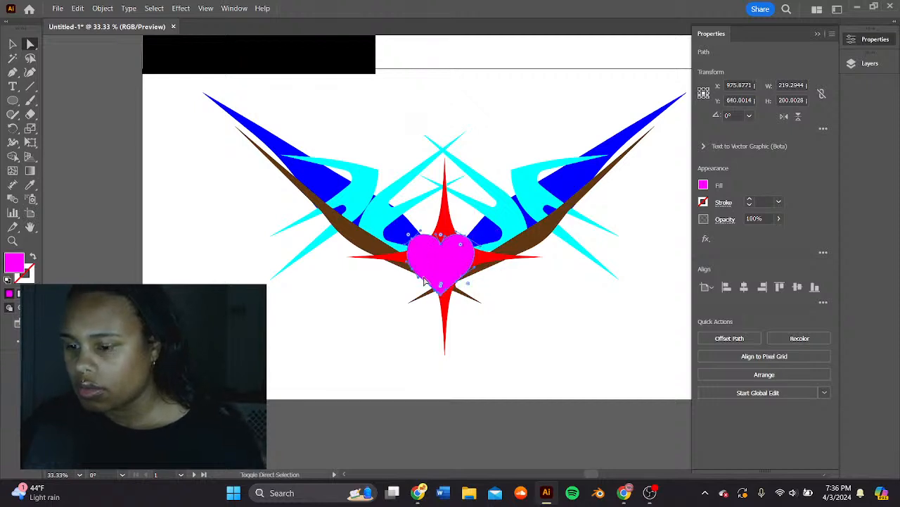
- Send the heart backward behind the star and bring it forward again several times to compare the stacking orders
{"action": "key", "text": "v"}
{"action": "key", "text": "ctrl+["}
{"action": "key", "text": "ctrl+]"}
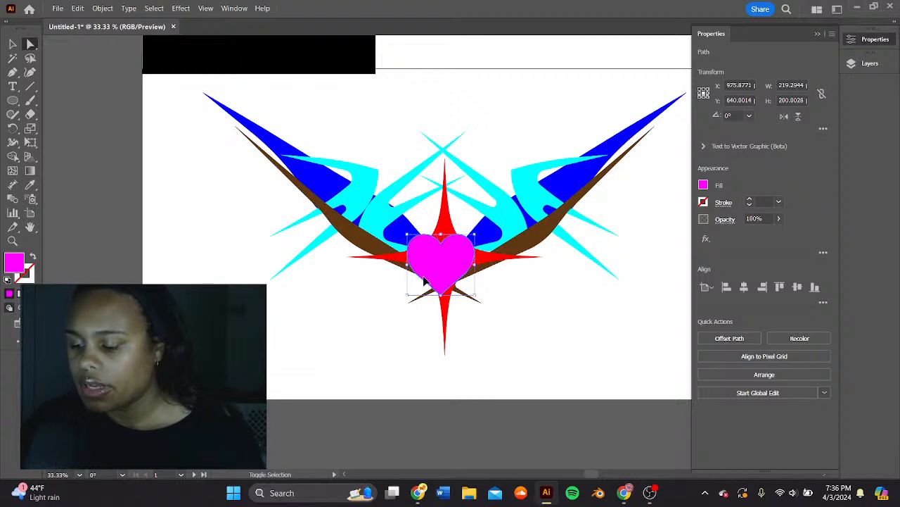
{"action": "key", "text": "ctrl+["}
{"action": "key", "text": "ctrl+]"}
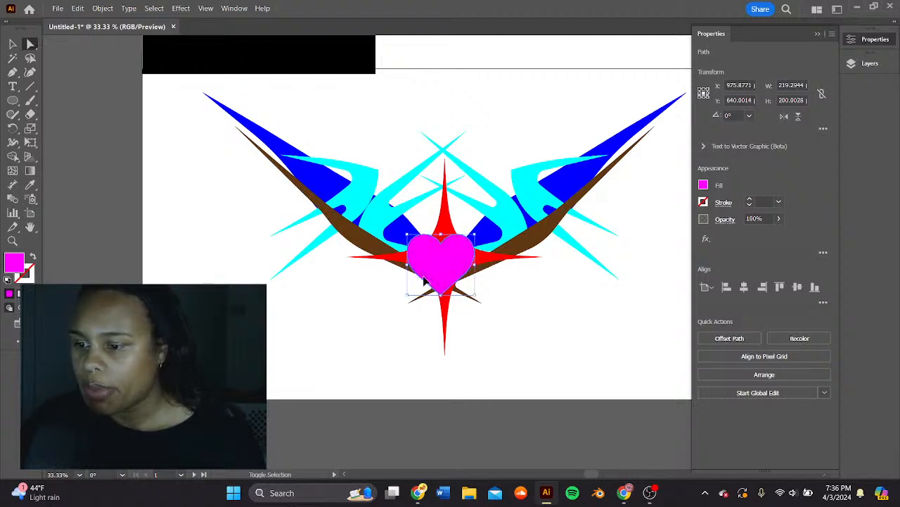
{"action": "key", "text": "ctrl+["}
{"action": "key", "text": "ctrl+]"}
{"action": "key", "text": "ctrl+["}
{"action": "key", "text": "ctrl+]"}
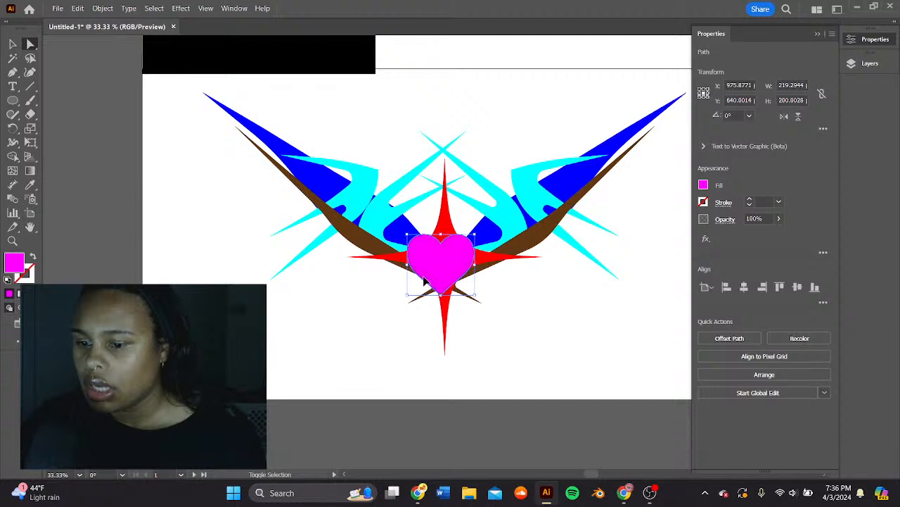
{"action": "key", "text": "ctrl+["}
{"action": "key", "text": "ctrl+]"}
{"action": "key", "text": "ctrl+["}
{"action": "key", "text": "ctrl+]"}
{"action": "key", "text": "ctrl+["}
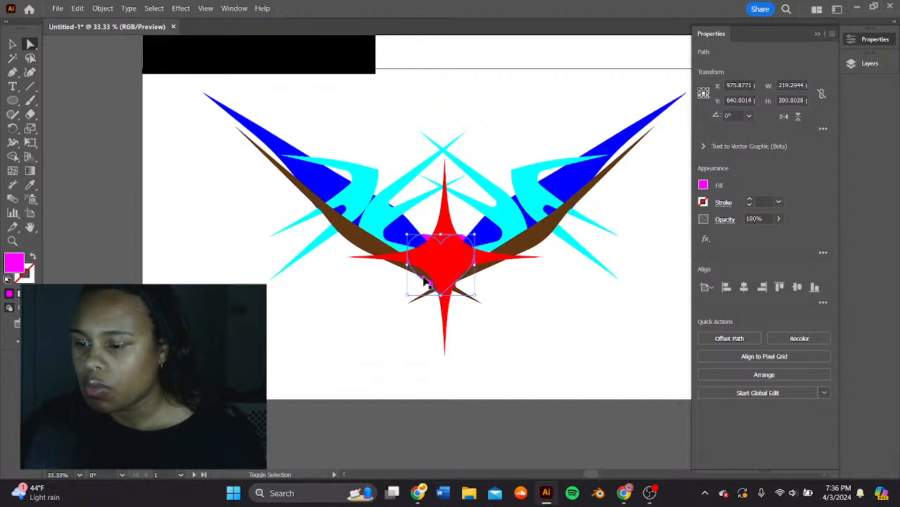
{"action": "key", "text": "ctrl+]"}
{"action": "key", "text": "ctrl+["}
{"action": "key", "text": "ctrl+]"}
{"action": "key", "text": "ctrl+["}
{"action": "key", "text": "ctrl+]"}
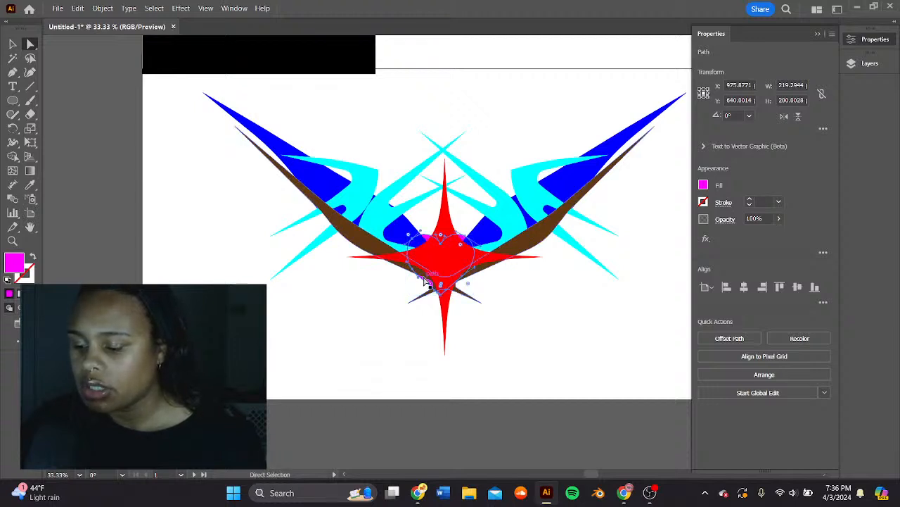
{"action": "key", "text": "ctrl+["}
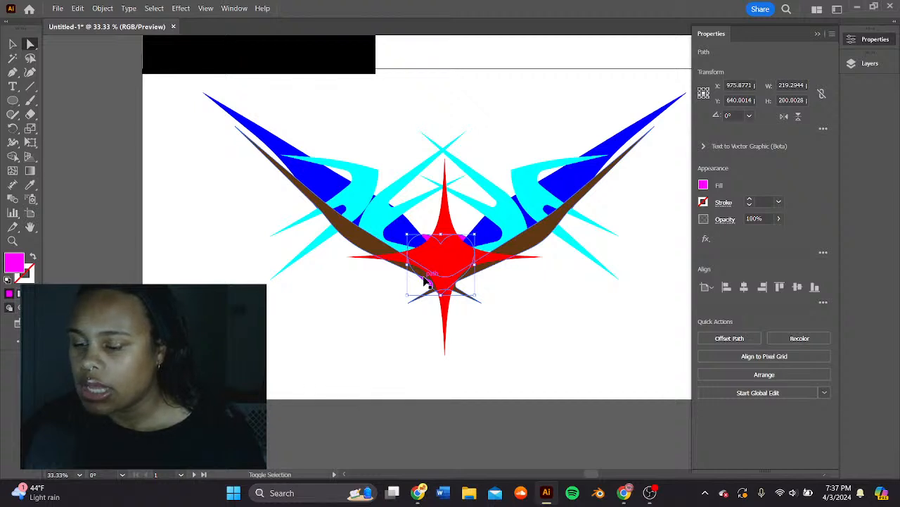
{"action": "key", "text": "ctrl+]"}
{"action": "key", "text": "ctrl+["}
{"action": "key", "text": "ctrl+]"}
{"action": "key", "text": "ctrl+["}
{"action": "key", "text": "ctrl+]"}
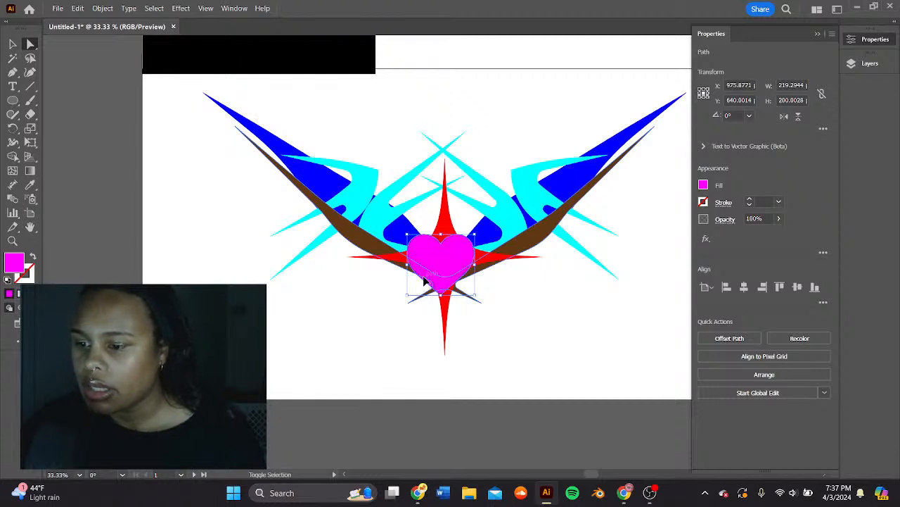
{"action": "key", "text": "ctrl+["}
{"action": "key", "text": "ctrl+]"}
{"action": "key", "text": "ctrl+["}
{"action": "key", "text": "ctrl+]"}
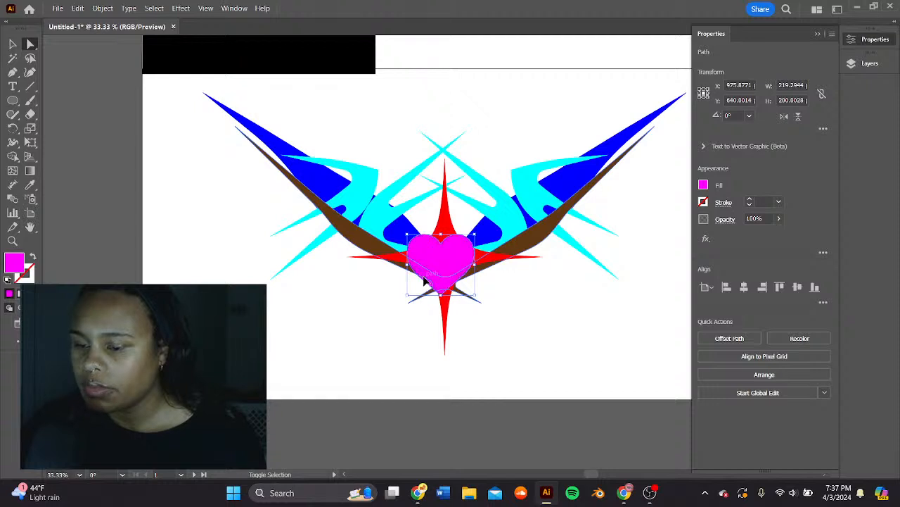
{"action": "key", "text": "ctrl+["}
{"action": "key", "text": "ctrl+]"}
{"action": "key", "text": "ctrl+["}
{"action": "key", "text": "ctrl+]"}
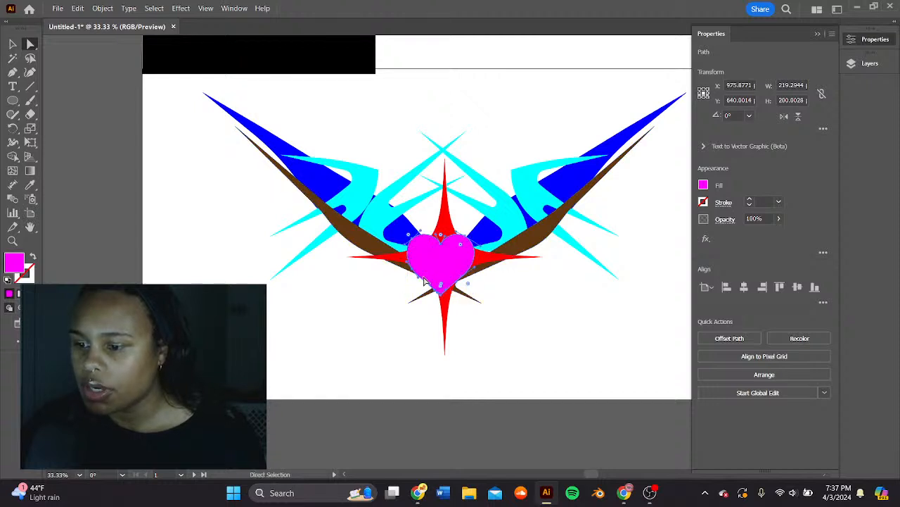
- Expand Layer 1, move the heart path to the end of the layer stack, and return it to the front
{"action": "right_click", "coordinate": [411, 131]}
{"action": "left_click", "coordinate": [865, 67]}
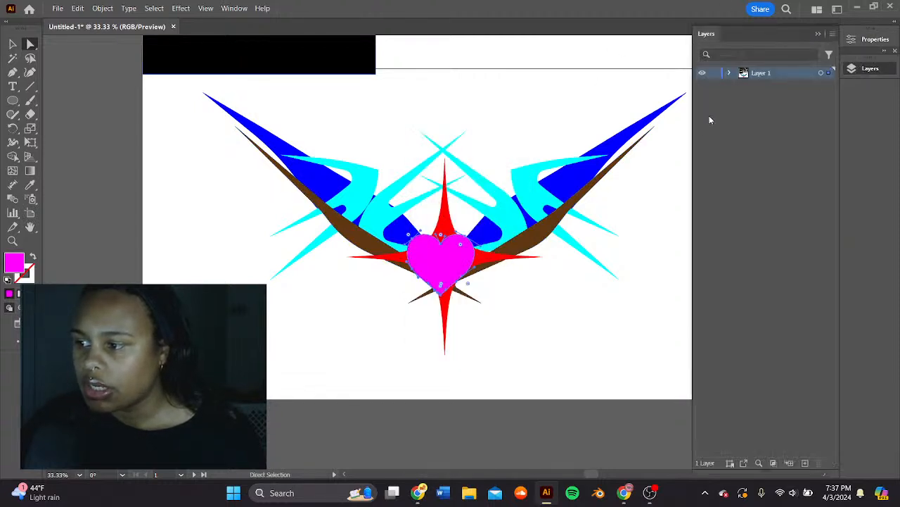
{"action": "left_click", "coordinate": [730, 73]}
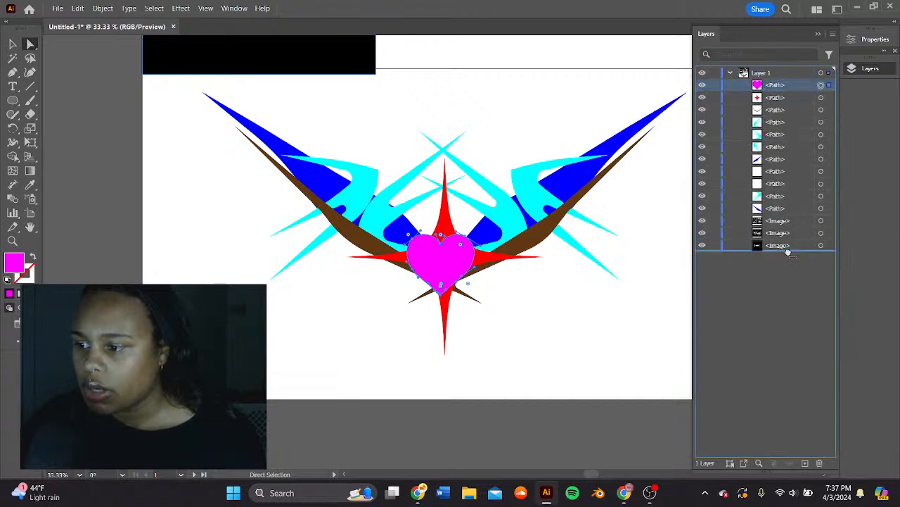
{"action": "left_click_drag", "start_coordinate": [789, 248], "coordinate": [763, 251]}
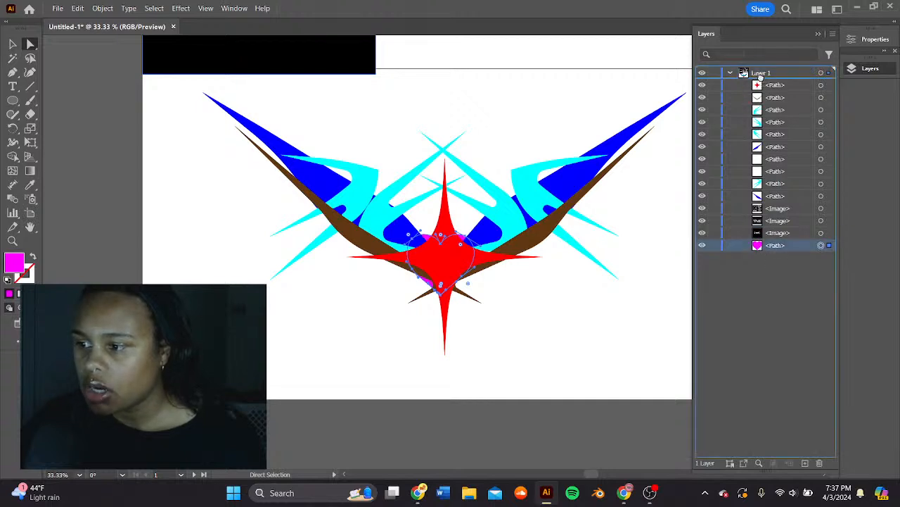
{"action": "key", "text": "ctrl+shift+bracketright"}
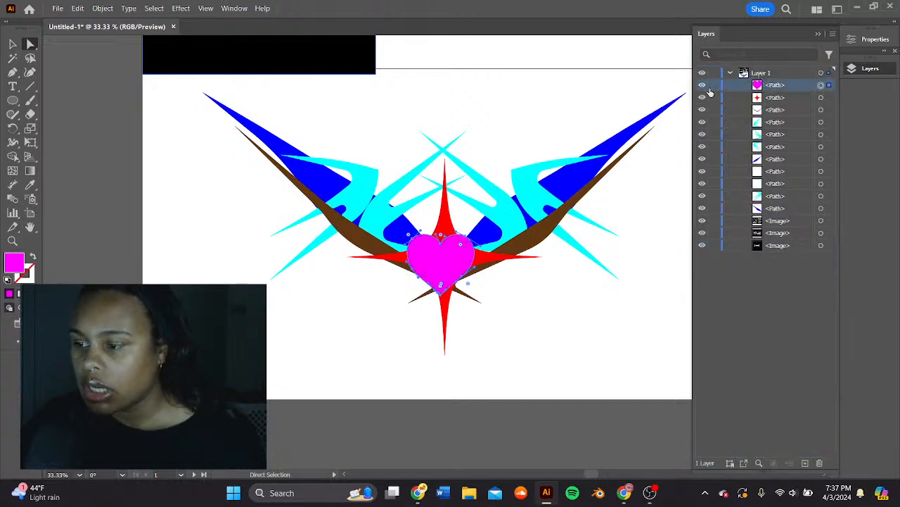
- Hide and show the heart repeatedly, and try locking its path against selection and movement
{"action": "left_click", "coordinate": [703, 87]}
{"action": "left_click", "coordinate": [703, 87]}
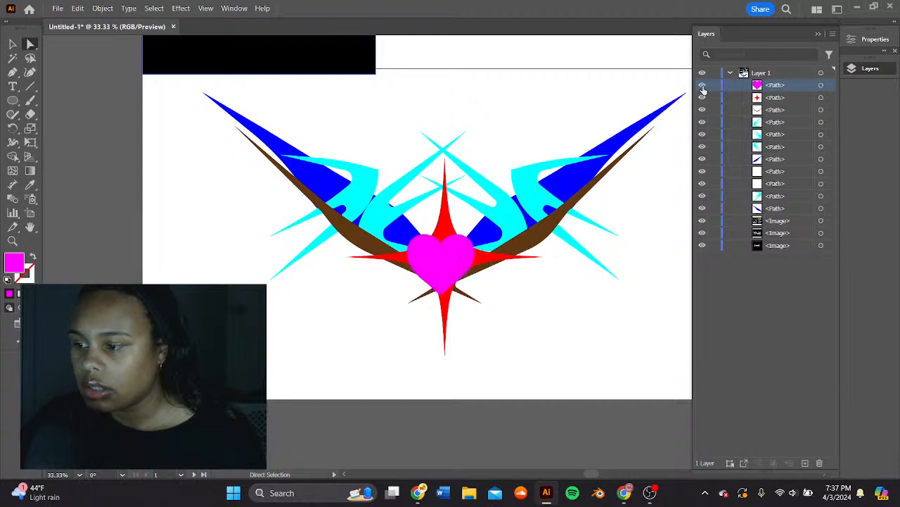
{"action": "left_click", "coordinate": [703, 87]}
{"action": "left_click", "coordinate": [703, 86]}
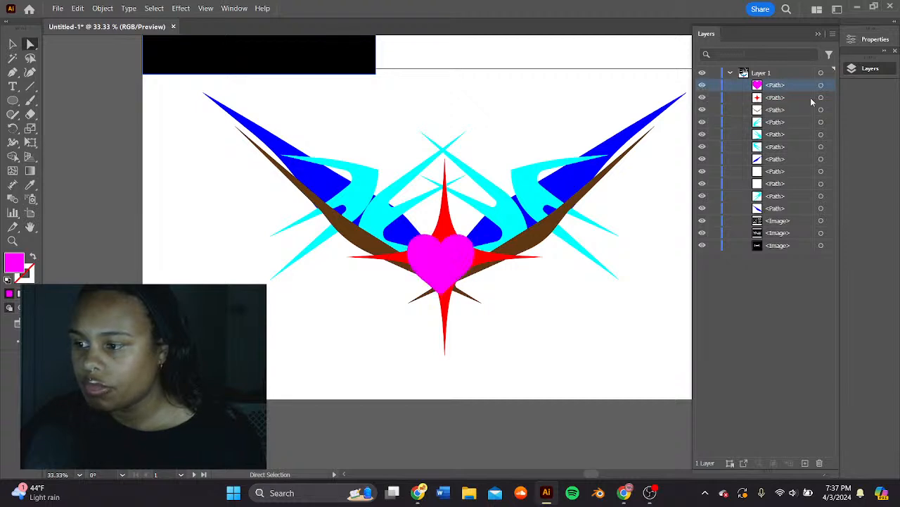
{"action": "left_click", "coordinate": [714, 85]}
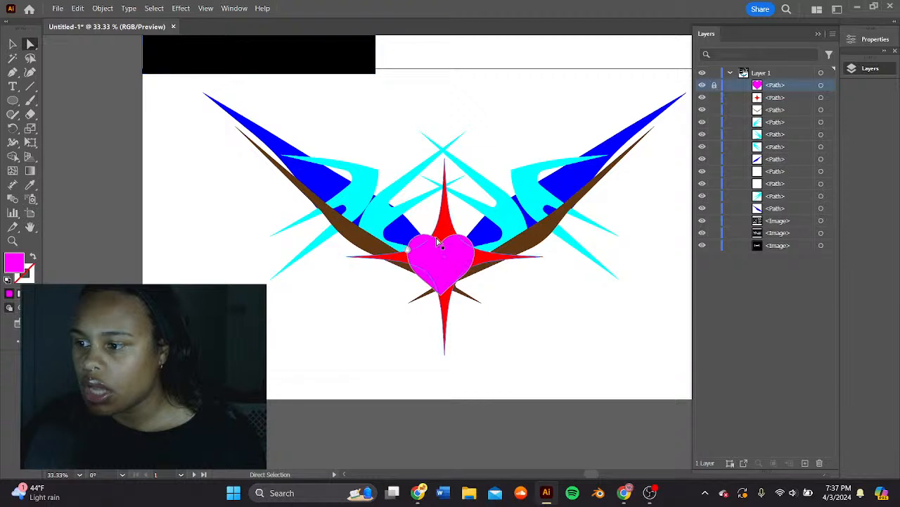
{"action": "left_click_drag", "start_coordinate": [418, 289], "coordinate": [474, 295]}
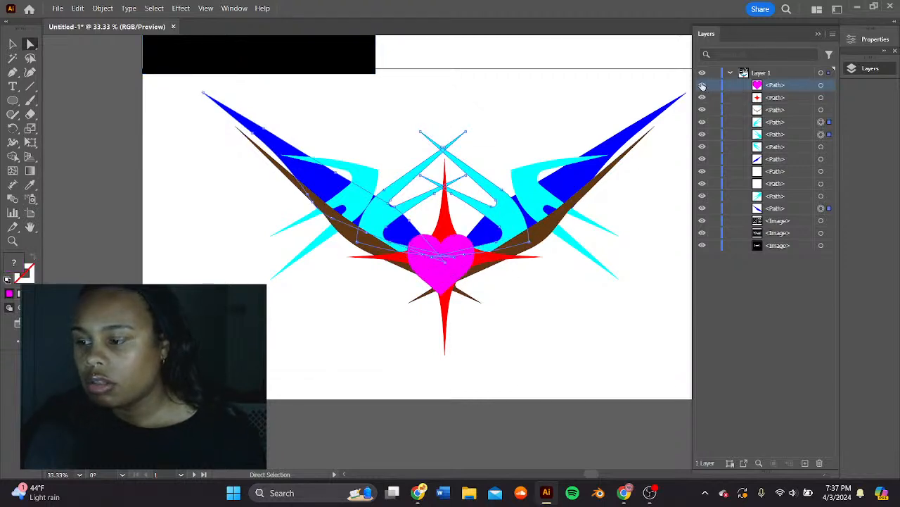
- Move the magenta heart 13 px to the right to align it with the star's vertical axis
{"action": "scroll", "coordinate": [460, 94], "scroll_direction": "right", "scroll_amount": 2}
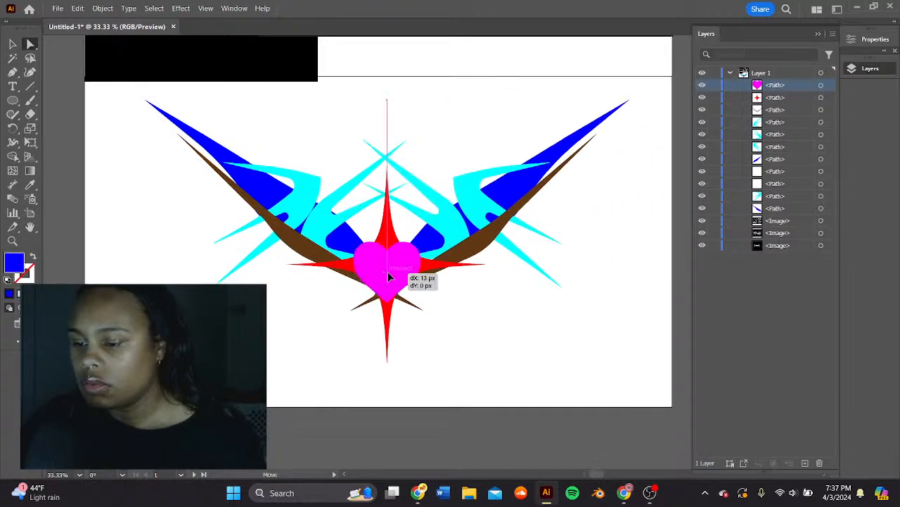
{"action": "left_click", "coordinate": [415, 280]}
{"action": "left_click", "coordinate": [520, 295]}
{"action": "scroll", "coordinate": [534, 294], "scroll_direction": "left", "scroll_amount": 2}
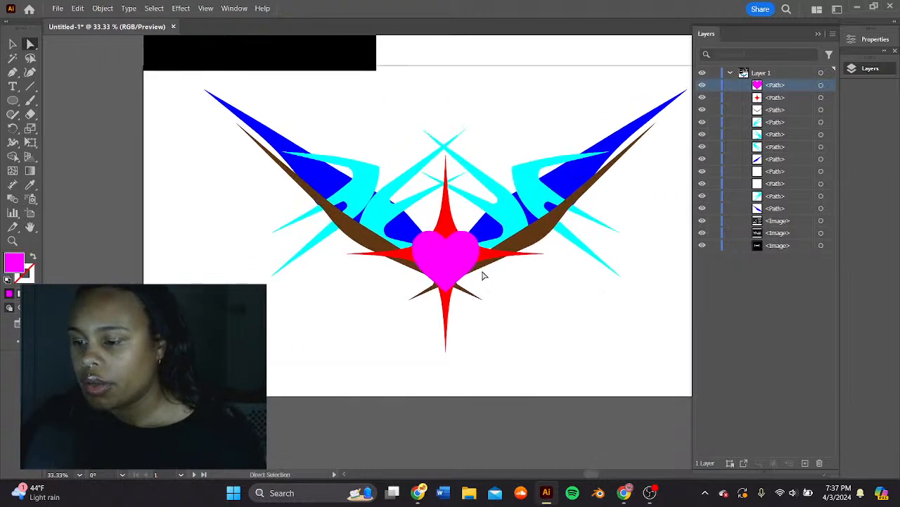
{"action": "scroll", "coordinate": [482, 275], "scroll_direction": "down", "scroll_amount": 2}
{"action": "scroll", "coordinate": [482, 275], "scroll_direction": "up", "scroll_amount": 2}
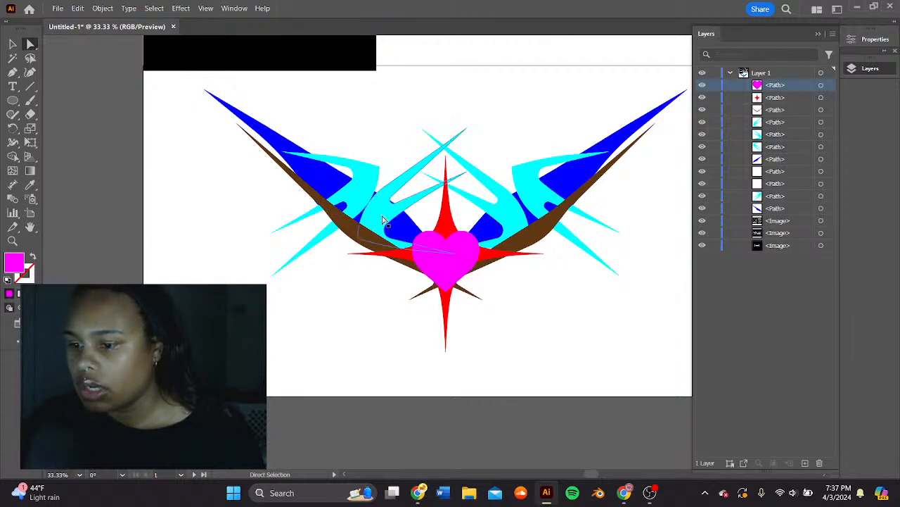
- Try flipping both inner cyan shapes vertically and moving them down over the heart, and undo the changes
{"action": "left_click", "coordinate": [495, 215]}
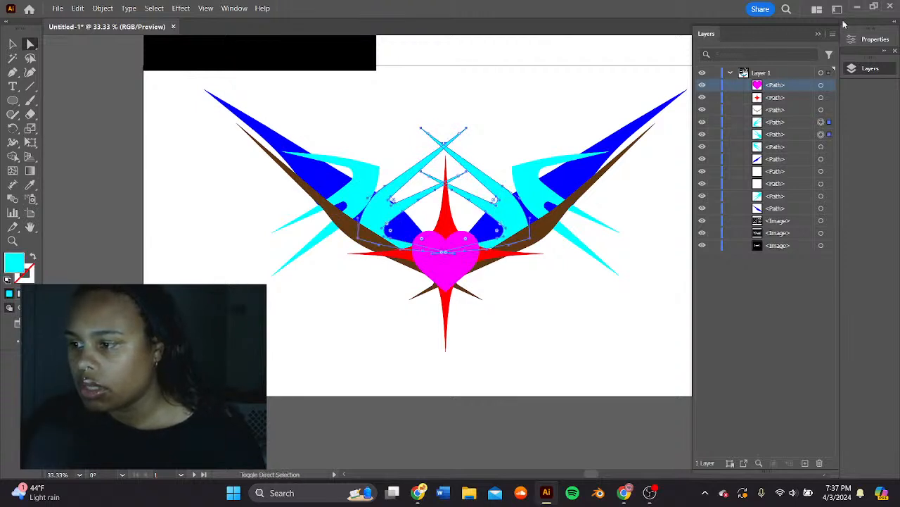
{"action": "left_click", "coordinate": [856, 40]}
{"action": "left_click", "coordinate": [797, 116]}
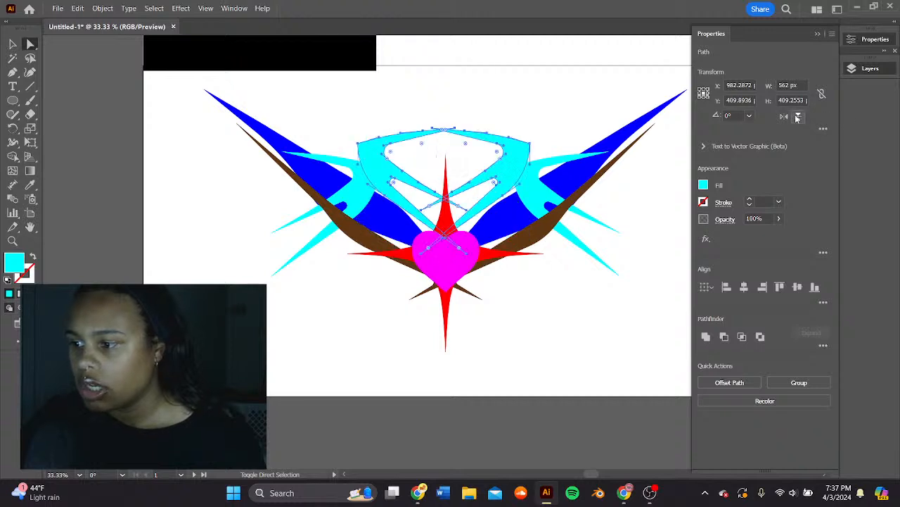
{"action": "left_click_drag", "start_coordinate": [506, 178], "coordinate": [496, 266]}
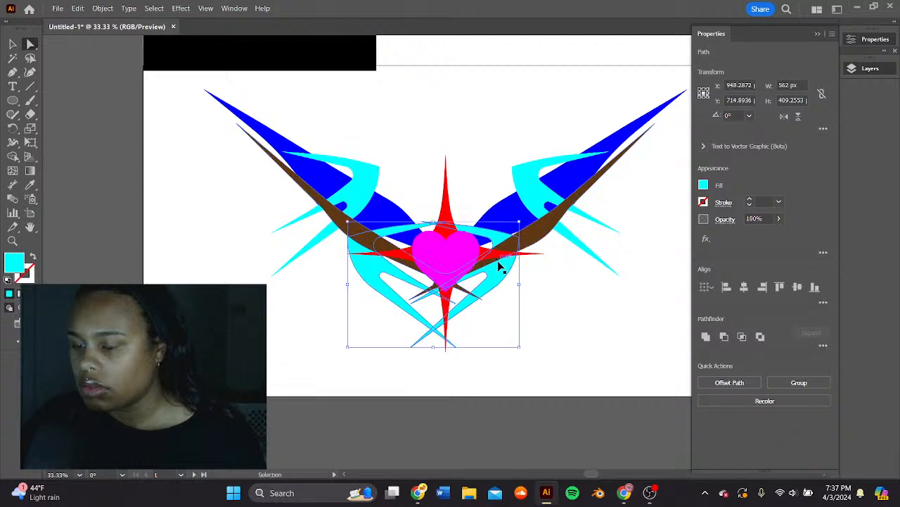
{"action": "key", "text": "ctrl+z"}
{"action": "key", "text": "ctrl+z"}
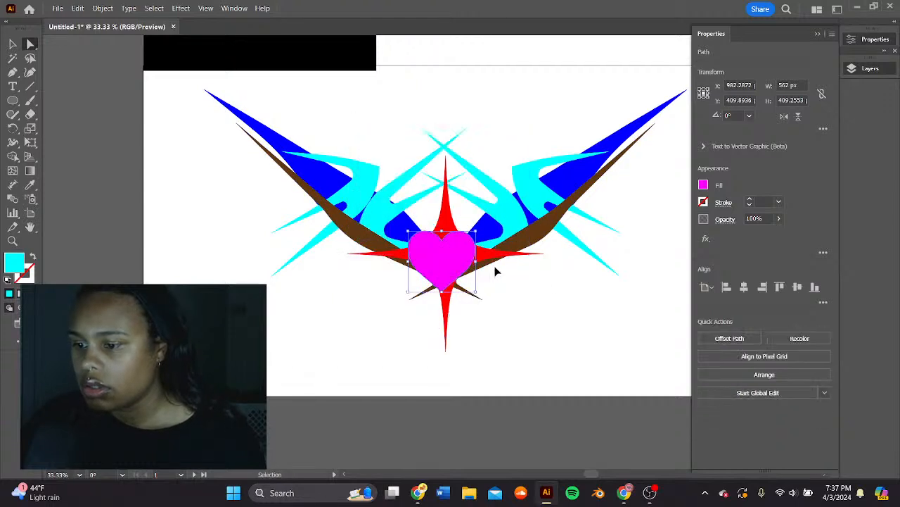
- Flip the two inner cyan shapes vertically and place them below the heart with their spikes pointing outward on both sides
{"action": "left_click", "coordinate": [496, 204]}
{"action": "left_click", "coordinate": [799, 117]}
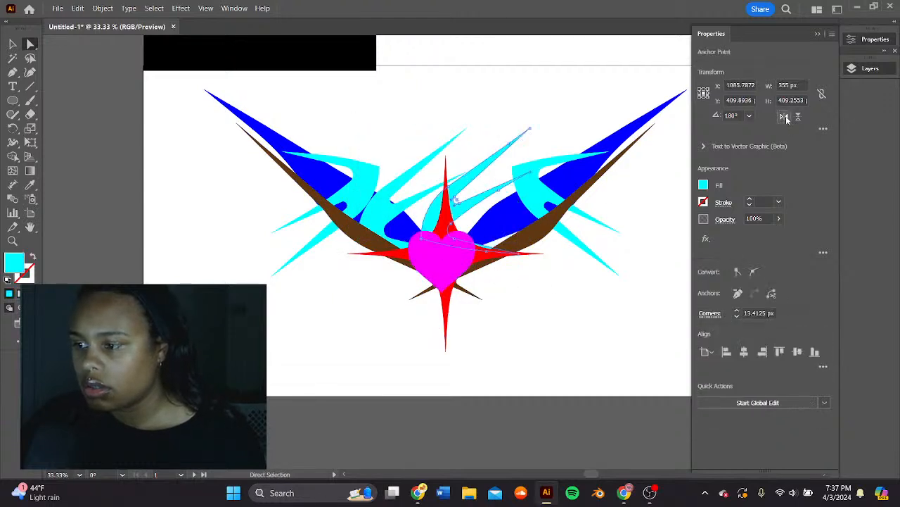
{"action": "left_click", "coordinate": [800, 116]}
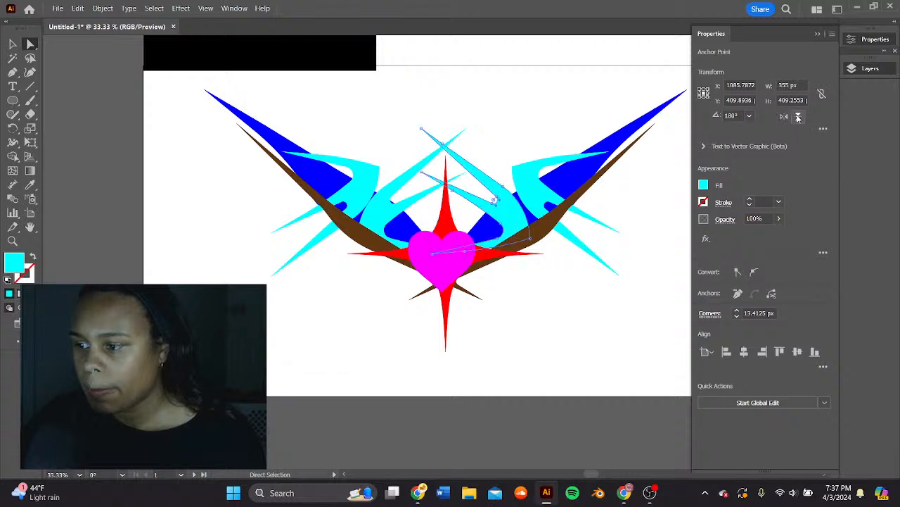
{"action": "left_click", "coordinate": [797, 117]}
{"action": "left_click_drag", "start_coordinate": [505, 156], "coordinate": [418, 279]}
{"action": "left_click_drag", "start_coordinate": [405, 206], "coordinate": [463, 290]}
{"action": "left_click", "coordinate": [798, 116]}
{"action": "scroll", "coordinate": [549, 316], "scroll_direction": "up", "scroll_amount": 1}
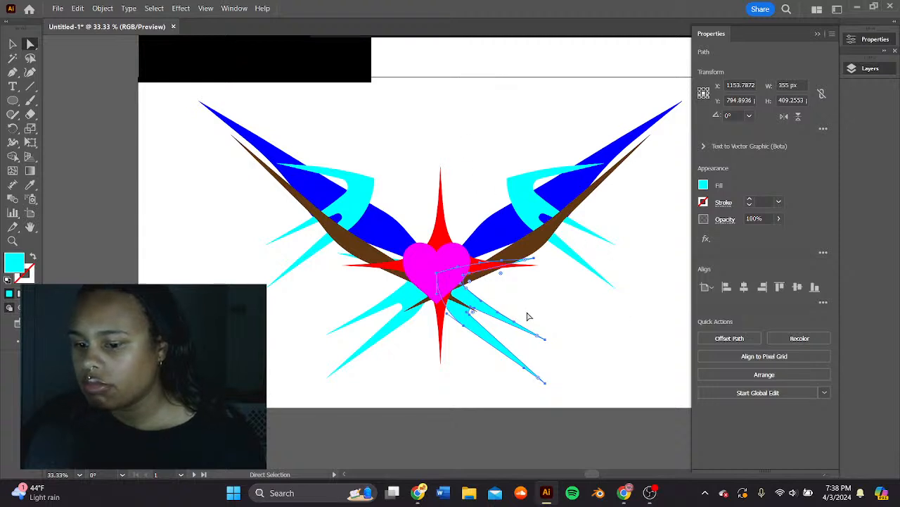
- Shift the cyan shape at the heart's lower right slightly upward
{"action": "left_click", "coordinate": [474, 308]}
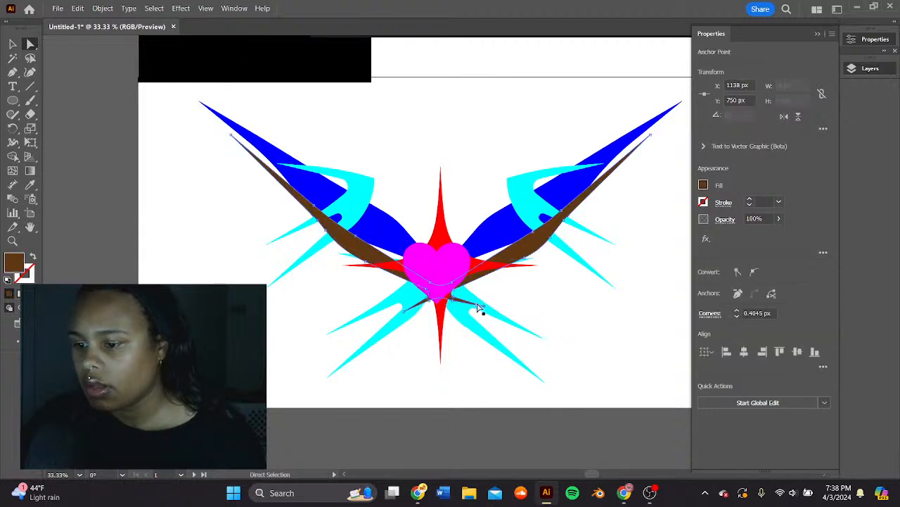
{"action": "left_click_drag", "start_coordinate": [467, 316], "coordinate": [476, 307]}
{"action": "mouse_move", "coordinate": [473, 301]}
{"action": "left_mouse_down"}
{"action": "mouse_move", "coordinate": [469, 278]}
{"action": "mouse_move", "coordinate": [457, 285]}
{"action": "mouse_move", "coordinate": [478, 304]}
{"action": "left_mouse_up"}
- Move the cyan shape at the heart's lower left upward and widen it outward to about 560 px
{"action": "left_click_drag", "start_coordinate": [372, 322], "coordinate": [378, 302]}
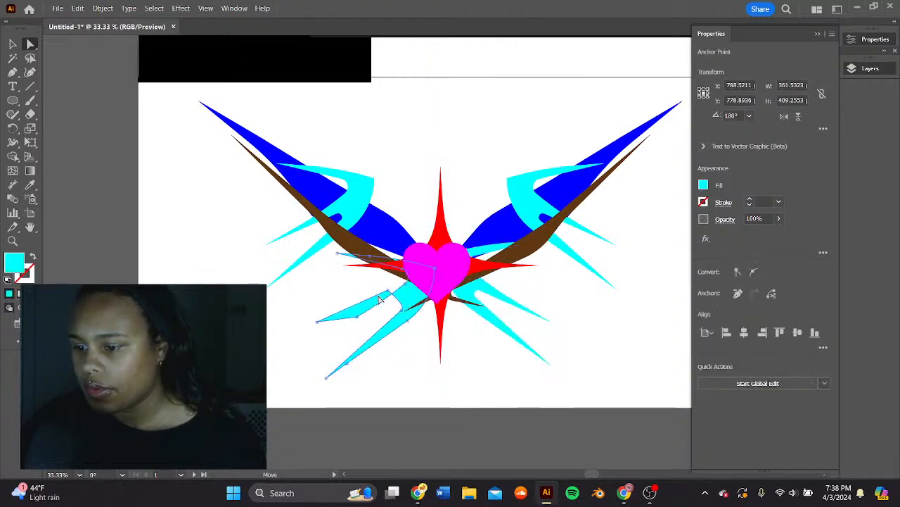
{"action": "key", "text": "v"}
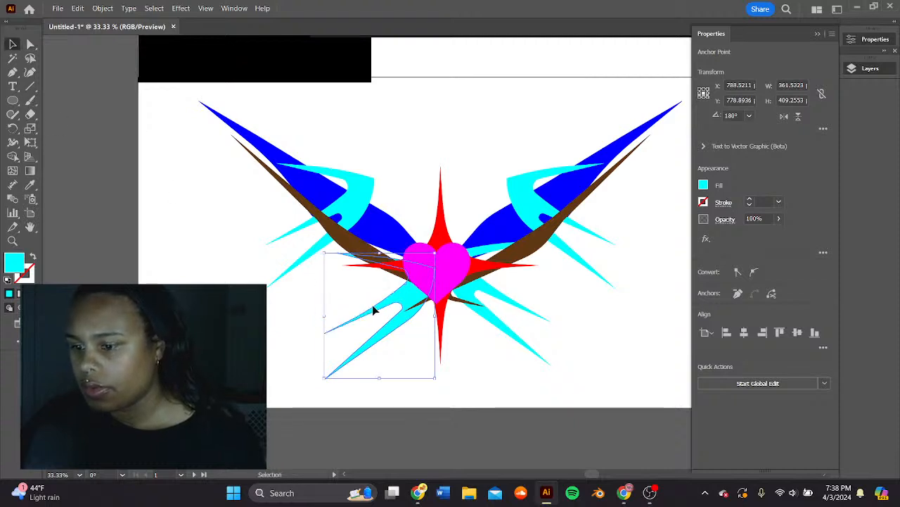
{"action": "left_click_drag", "start_coordinate": [392, 302], "coordinate": [379, 275]}
{"action": "left_click_drag", "start_coordinate": [318, 297], "coordinate": [258, 296]}
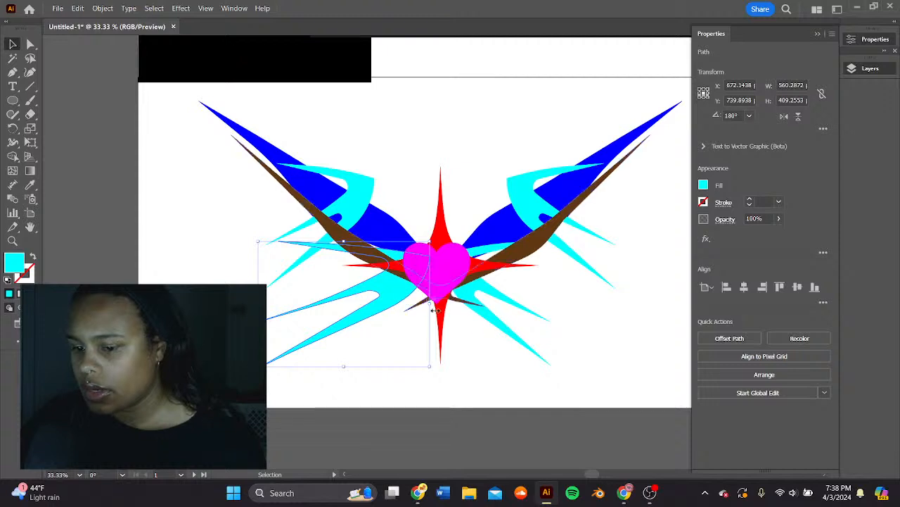
- Widen the cyan shape at the heart's lower right outward to about 580 px
{"action": "left_click", "coordinate": [493, 317]}
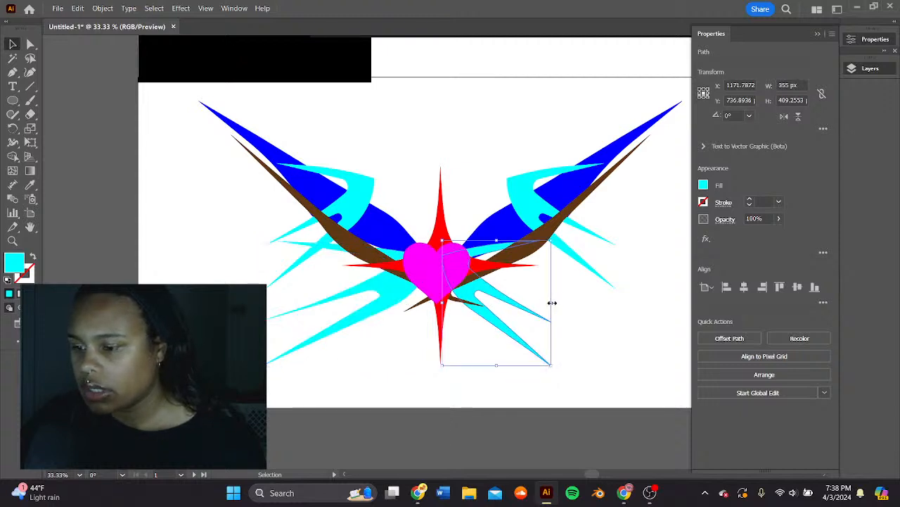
{"action": "left_click_drag", "start_coordinate": [553, 302], "coordinate": [621, 301]}
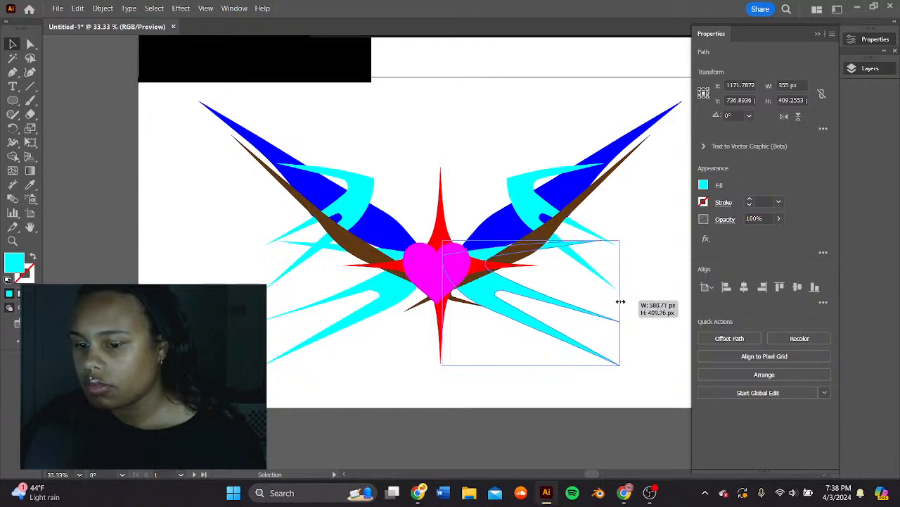
{"action": "left_click_drag", "start_coordinate": [414, 298], "coordinate": [483, 308]}
{"action": "left_click", "coordinate": [513, 358]}
{"action": "mouse_move", "coordinate": [501, 353]}
{"action": "left_mouse_down"}
{"action": "mouse_move", "coordinate": [533, 353]}
{"action": "mouse_move", "coordinate": [493, 359]}
{"action": "left_mouse_up"}
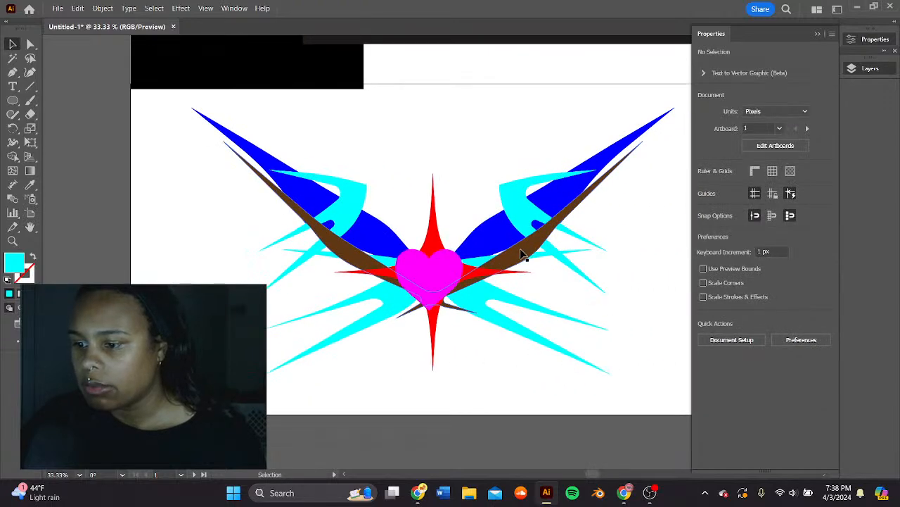
- Move the magenta heart slightly up and to the right so it is centred on the red star
{"action": "mouse_move", "coordinate": [428, 277]}
{"action": "left_mouse_down"}
{"action": "mouse_move", "coordinate": [450, 215]}
{"action": "mouse_move", "coordinate": [589, 321]}
{"action": "mouse_move", "coordinate": [432, 284]}
{"action": "mouse_move", "coordinate": [443, 279]}
{"action": "left_mouse_up"}
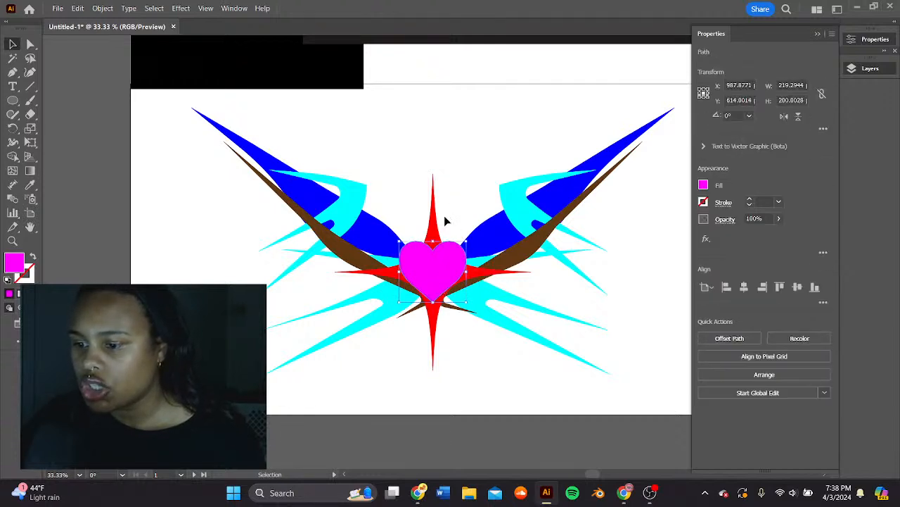
{"action": "left_click", "coordinate": [458, 183]}
{"action": "left_click", "coordinate": [434, 278]}
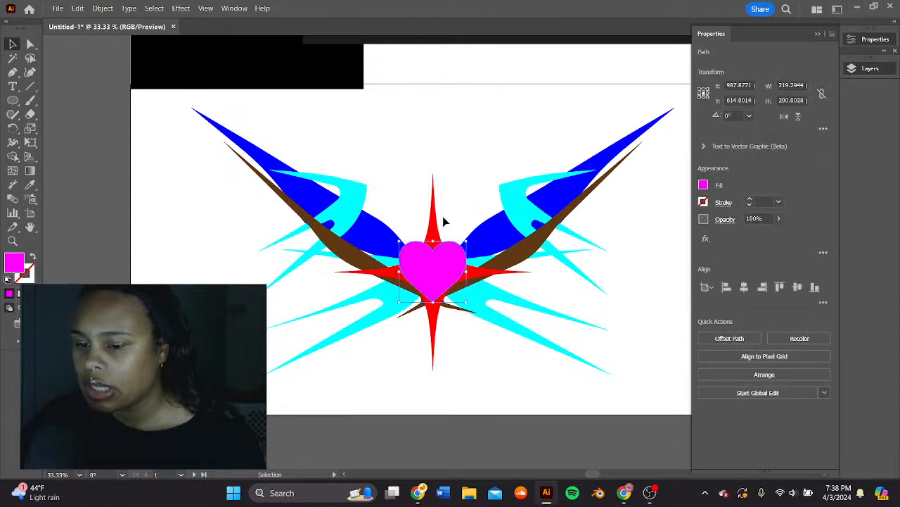
{"action": "left_click", "coordinate": [450, 164]}
{"action": "scroll", "coordinate": [478, 166], "scroll_direction": "down", "scroll_amount": 1}
- Try adding a point near the inner corner of the upper left cyan shape with the Curvature tool, and undo it
{"action": "left_click", "coordinate": [532, 181]}
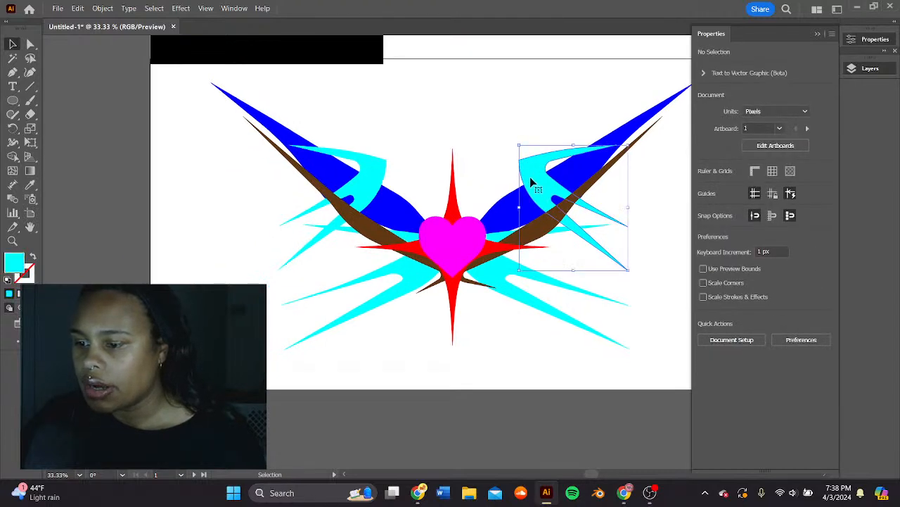
{"action": "left_click", "coordinate": [369, 167]}
{"action": "left_click", "coordinate": [538, 176]}
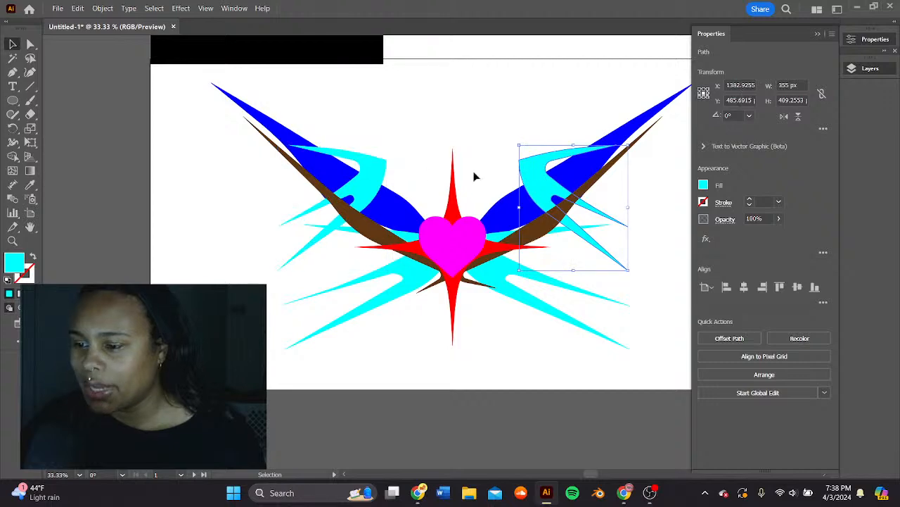
{"action": "left_click", "coordinate": [374, 183]}
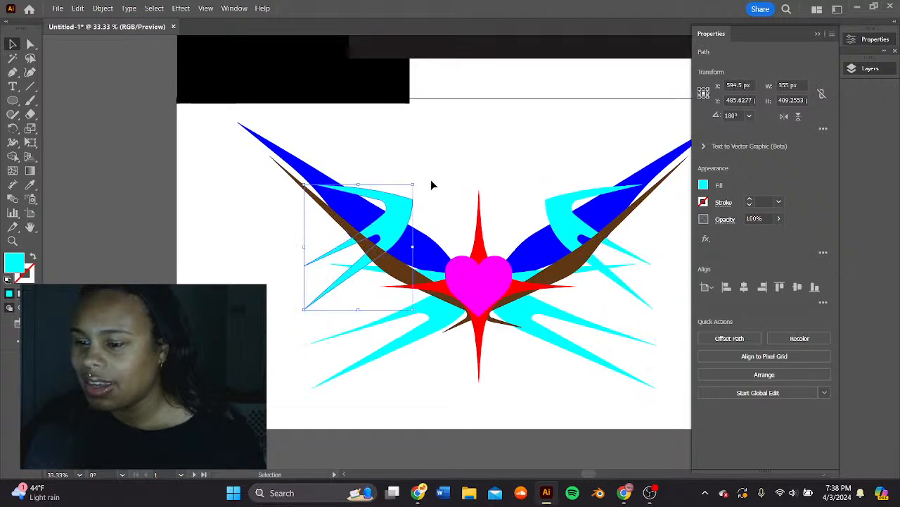
{"action": "key", "text": "ctrl+1"}
{"action": "scroll", "coordinate": [498, 206], "scroll_direction": "up", "scroll_amount": 4}
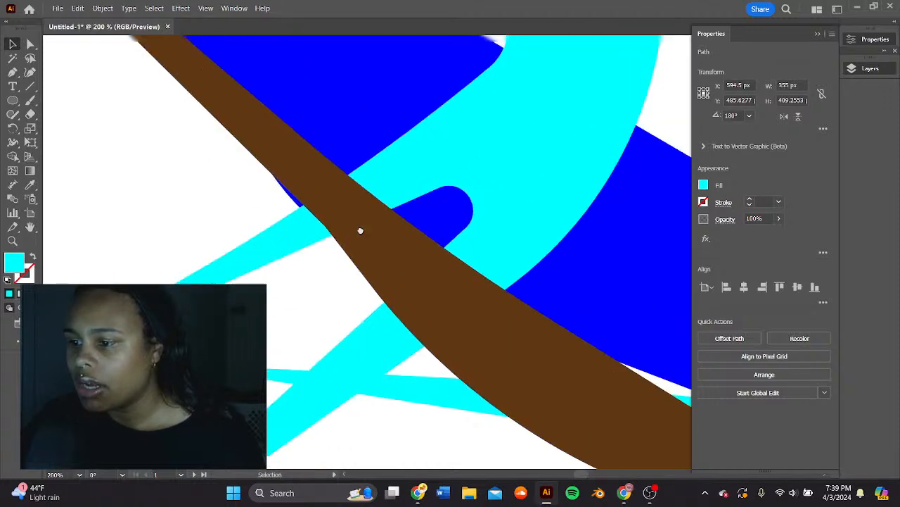
{"action": "left_click_drag", "start_coordinate": [360, 231], "coordinate": [203, 411]}
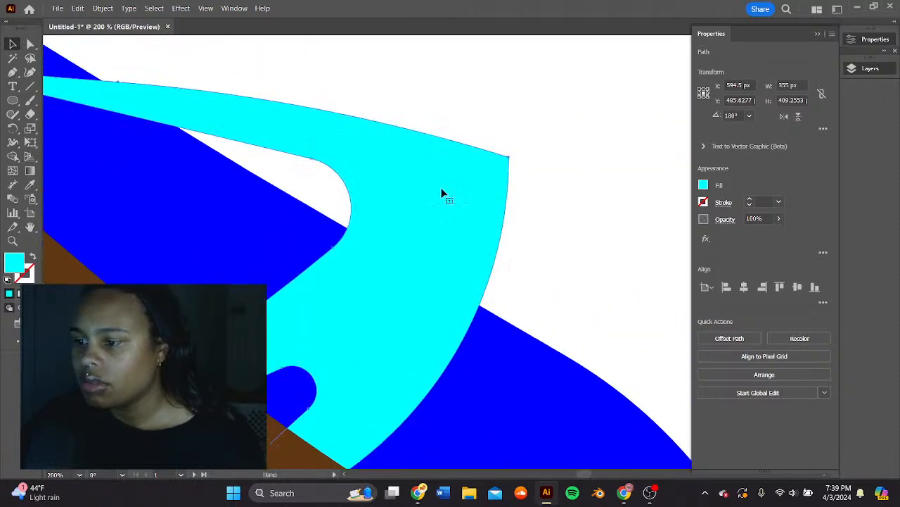
{"action": "left_click", "coordinate": [32, 44]}
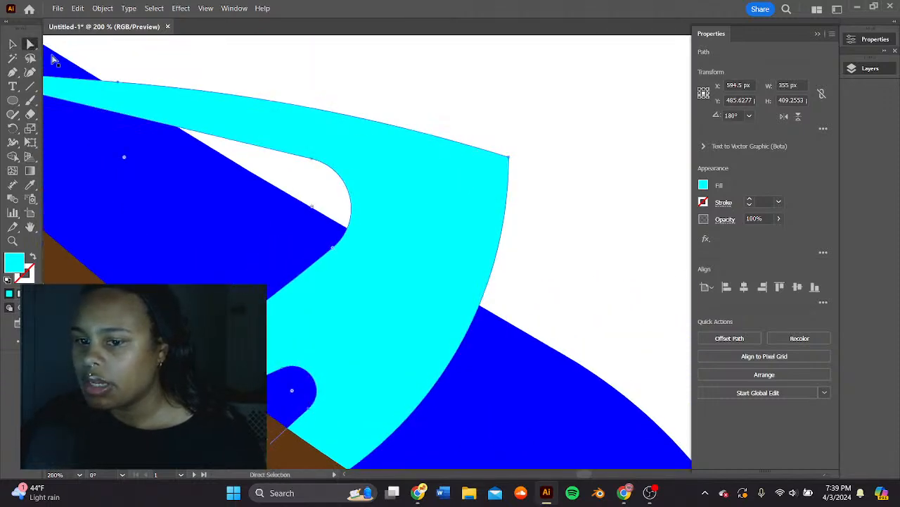
{"action": "left_click", "coordinate": [509, 156]}
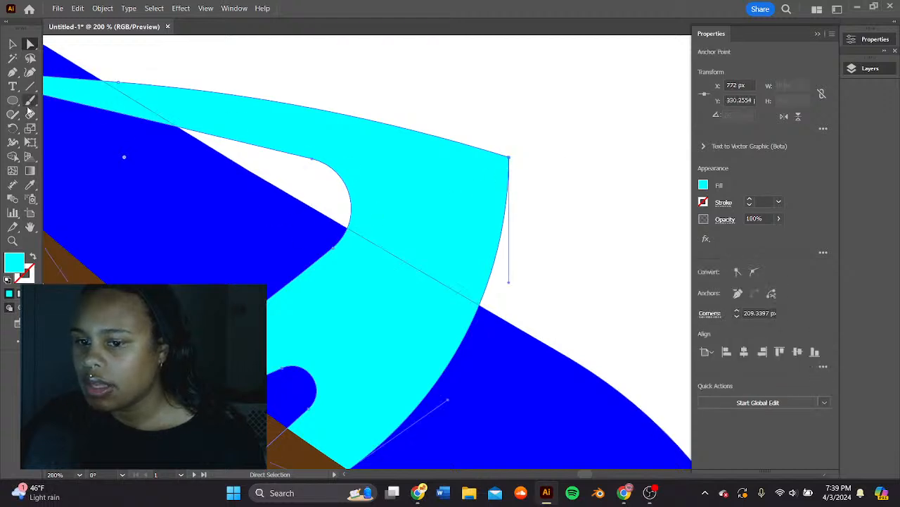
{"action": "left_click", "coordinate": [30, 73]}
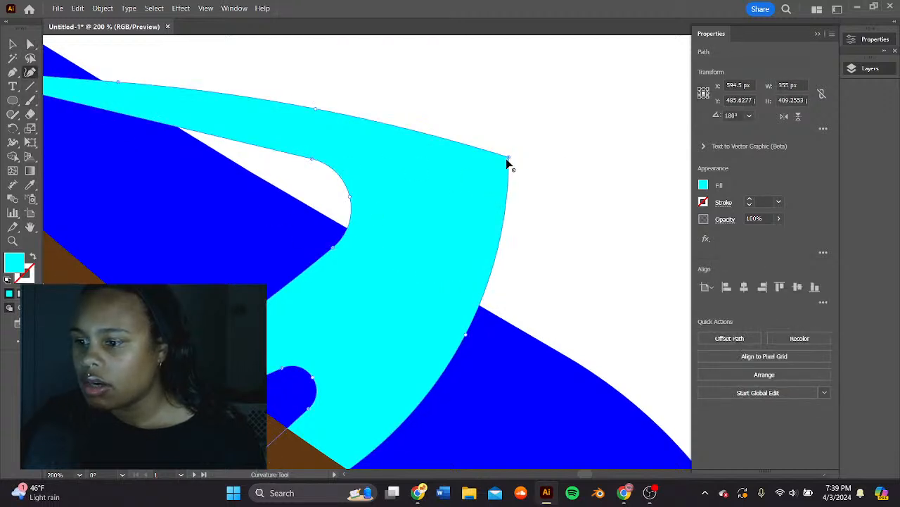
{"action": "left_click_drag", "start_coordinate": [509, 157], "coordinate": [490, 148]}
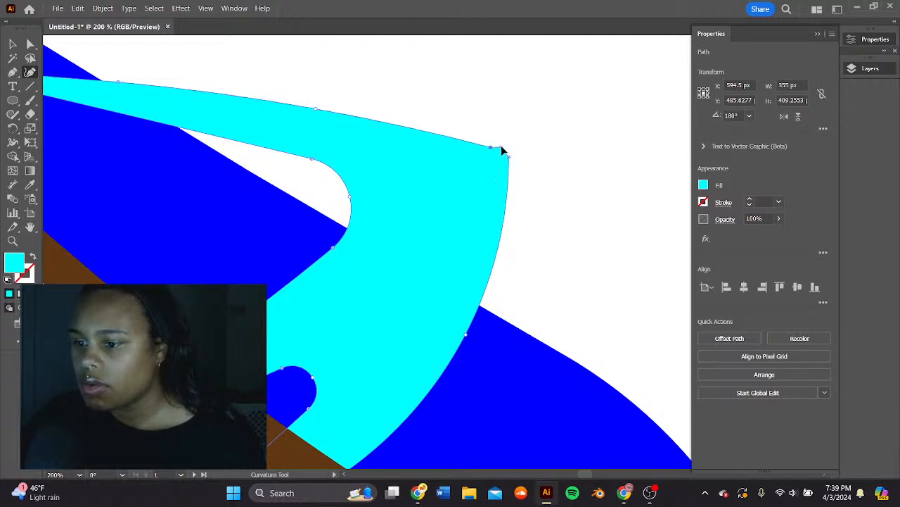
{"action": "key", "text": "ctrl+z"}
- Try moving the inner corner anchor of the upper left cyan shape inward, and undo the move
{"action": "key", "text": "a"}
{"action": "left_click_drag", "start_coordinate": [508, 156], "coordinate": [491, 175]}
{"action": "key", "text": "ctrl+z"}
{"action": "left_click", "coordinate": [12, 44]}
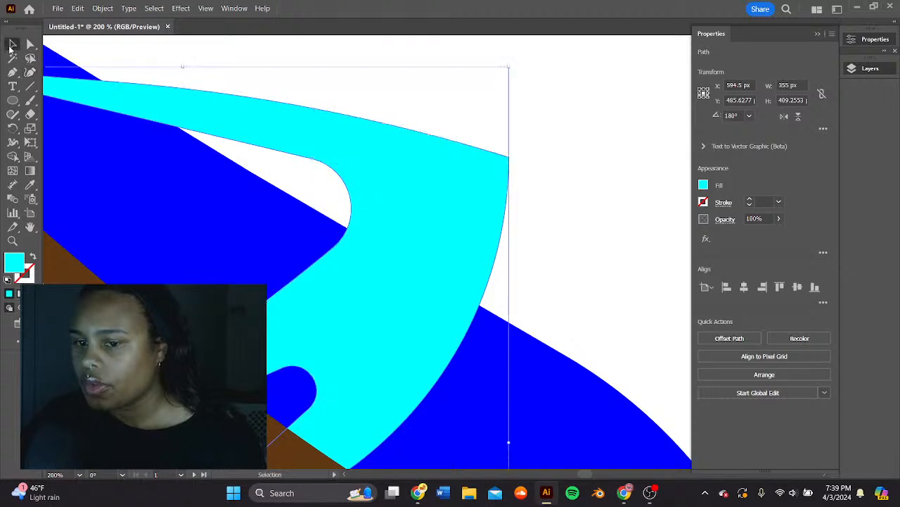
- Review the whole winged graphic for symmetry and balance between both sides
{"action": "key", "text": "ctrl+minus"}
{"action": "key", "text": "ctrl+minus"}
{"action": "key", "text": "ctrl+minus"}
{"action": "key", "text": "ctrl+minus"}
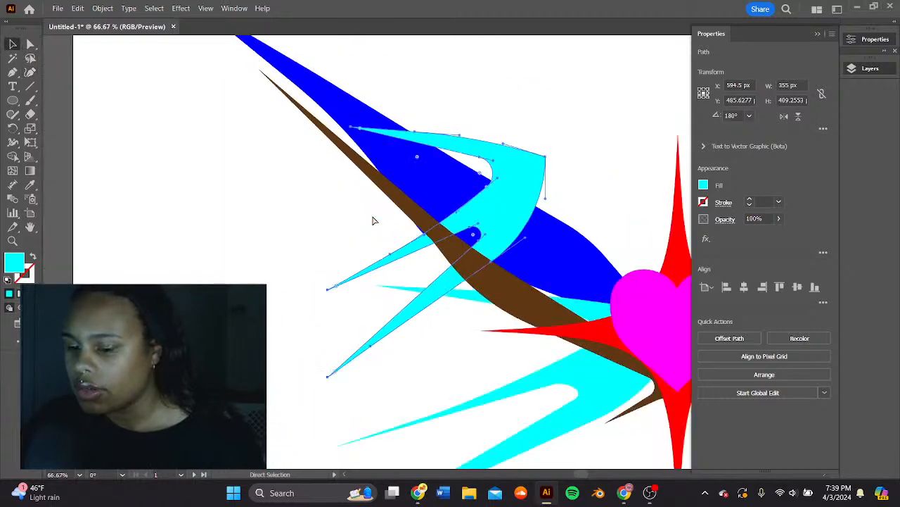
{"action": "left_click_drag", "start_coordinate": [580, 253], "coordinate": [374, 191]}
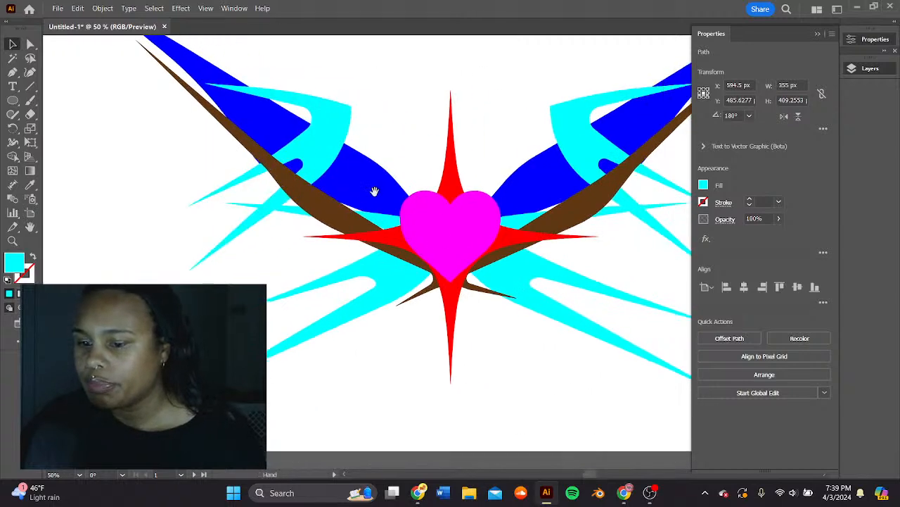
{"action": "key", "text": "a"}
{"action": "key", "text": "ctrl+minus"}
{"action": "key", "text": "ctrl+minus"}
{"action": "key", "text": "ctrl+plus"}
{"action": "key", "text": "v"}
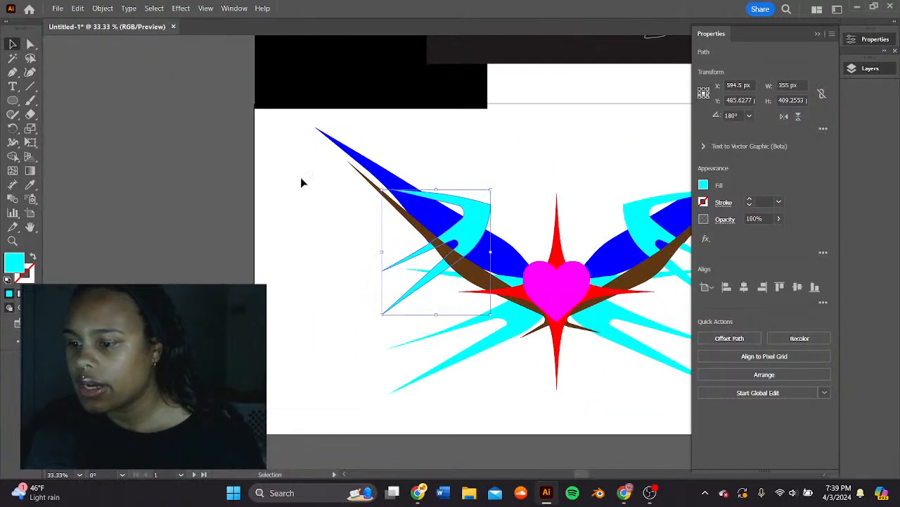
{"action": "scroll", "coordinate": [424, 151], "scroll_direction": "right", "scroll_amount": 3}
{"action": "left_click", "coordinate": [571, 132]}
{"action": "mouse_move", "coordinate": [636, 402]}
{"action": "left_mouse_down"}
{"action": "mouse_move", "coordinate": [650, 398]}
{"action": "mouse_move", "coordinate": [643, 412]}
{"action": "left_mouse_up"}
{"action": "scroll", "coordinate": [440, 289], "scroll_direction": "down", "scroll_amount": 1}
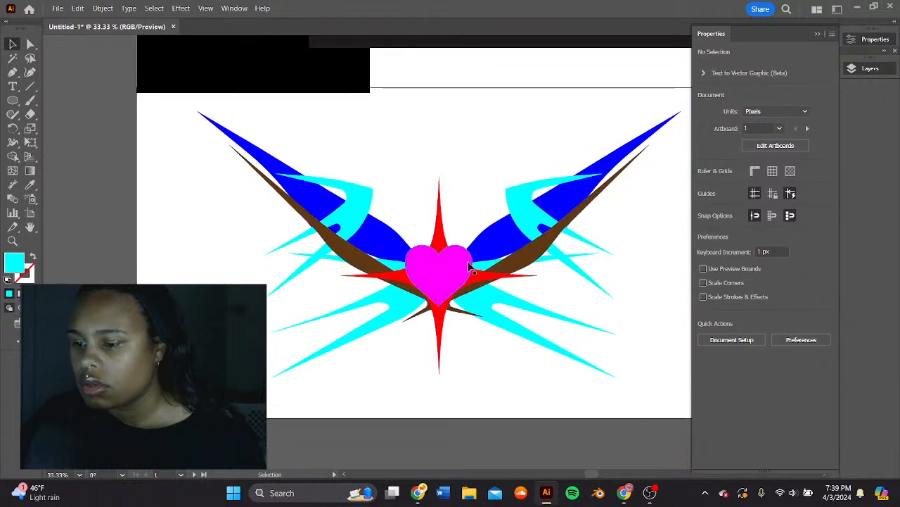
- Examine the reference logos above the artwork and compare their spiky forms with the winged graphic
{"action": "scroll", "coordinate": [470, 81], "scroll_direction": "up", "scroll_amount": 10}
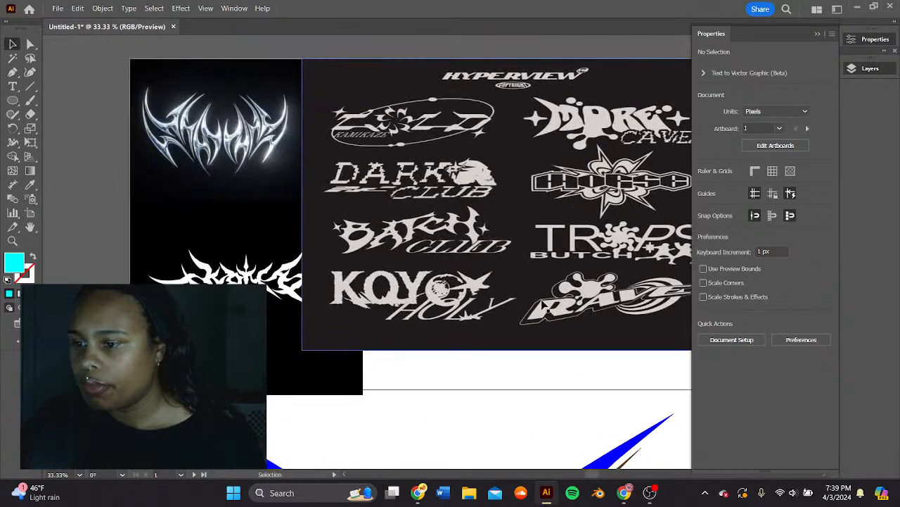
{"action": "scroll", "coordinate": [568, 360], "scroll_direction": "down", "scroll_amount": 7}
{"action": "key", "text": "ctrl+minus"}
{"action": "key", "text": "ctrl+minus"}
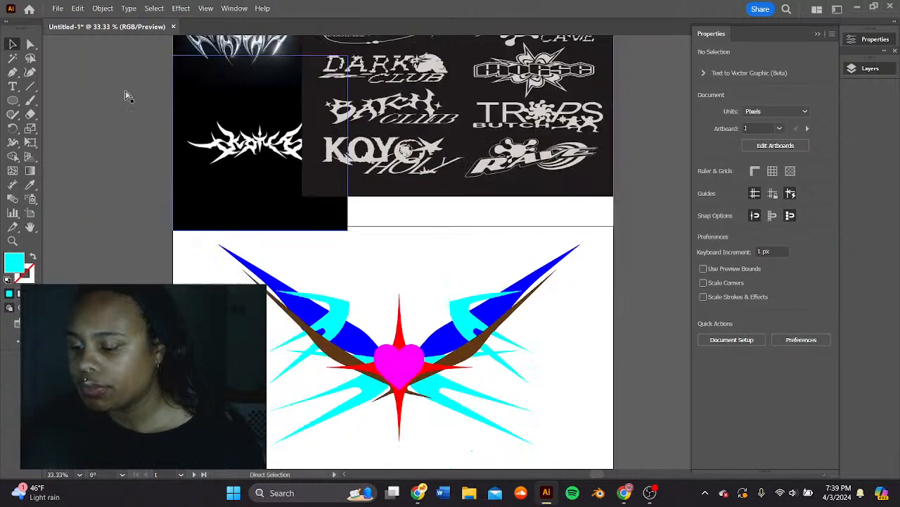
{"action": "key", "text": "ctrl+plus"}
{"action": "scroll", "coordinate": [158, 105], "scroll_direction": "up", "scroll_amount": 3}
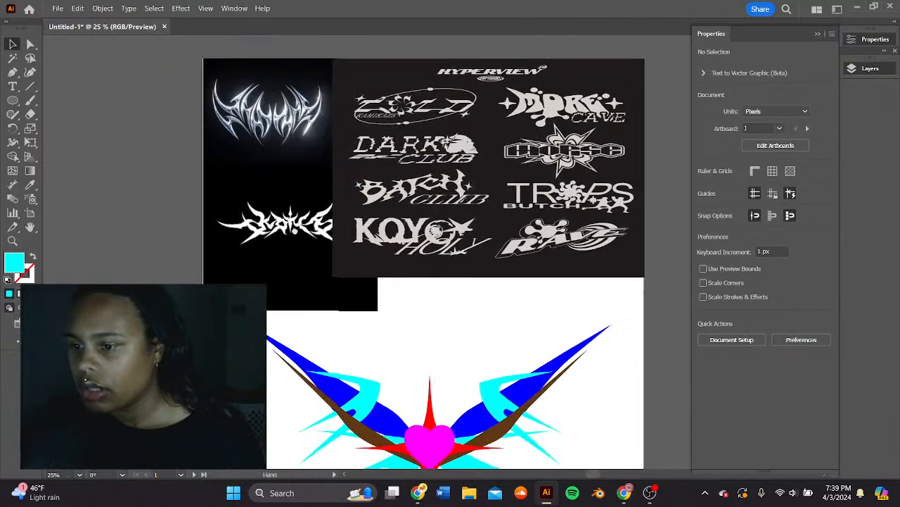
{"action": "scroll", "coordinate": [577, 352], "scroll_direction": "down", "scroll_amount": 5}
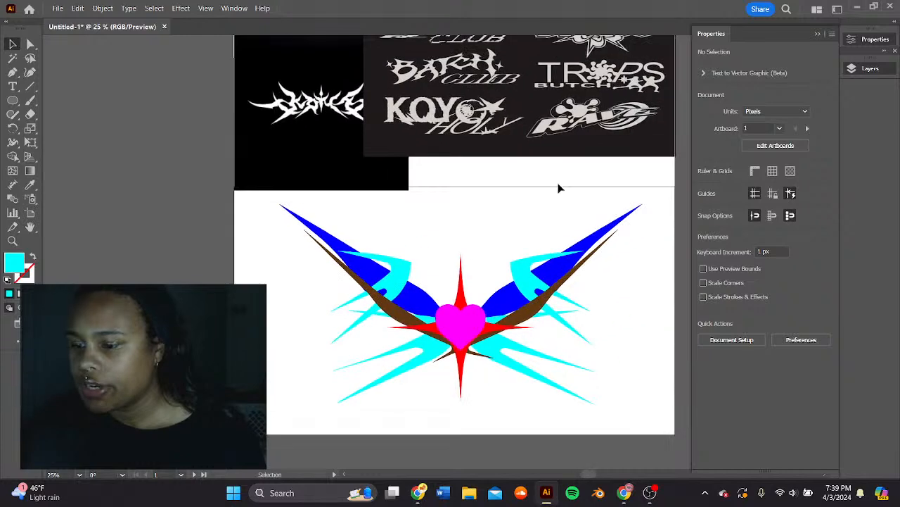
{"action": "scroll", "coordinate": [520, 227], "scroll_direction": "right", "scroll_amount": 4}
{"action": "scroll", "coordinate": [519, 227], "scroll_direction": "down", "scroll_amount": 2}
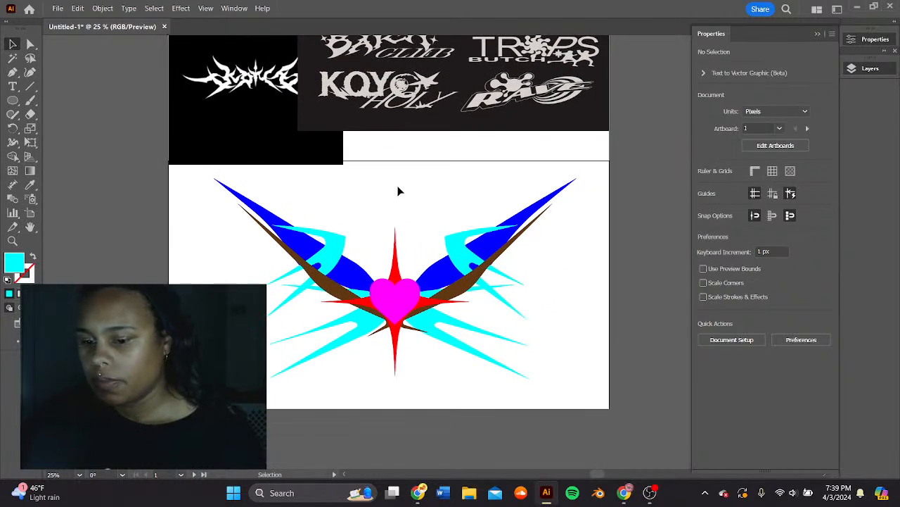
{"action": "scroll", "coordinate": [484, 202], "scroll_direction": "up", "scroll_amount": 2}
{"action": "scroll", "coordinate": [524, 229], "scroll_direction": "left", "scroll_amount": 3}
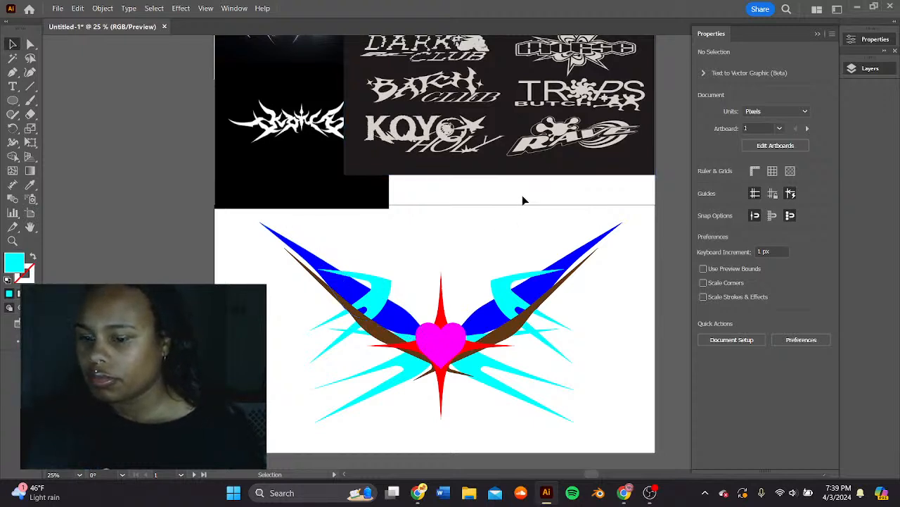
{"action": "left_click_drag", "start_coordinate": [523, 196], "coordinate": [461, 307]}
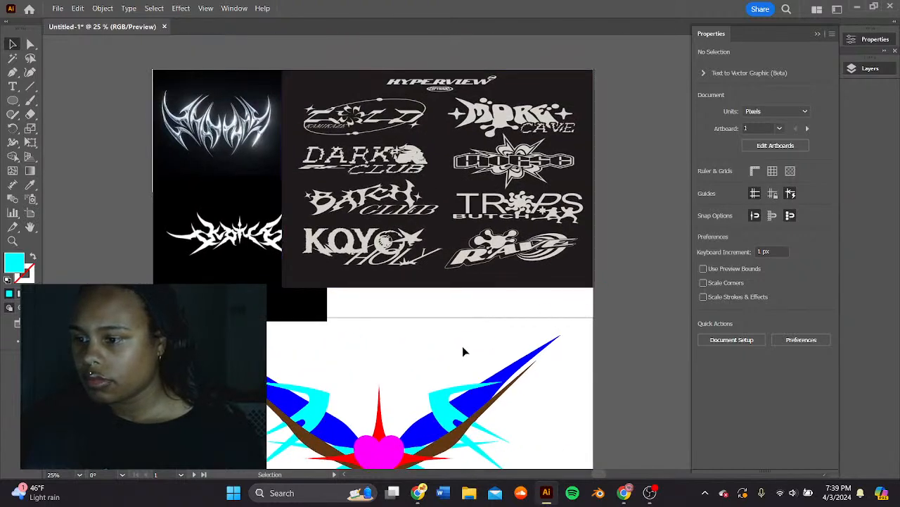
{"action": "scroll", "coordinate": [504, 373], "scroll_direction": "down", "scroll_amount": 5}
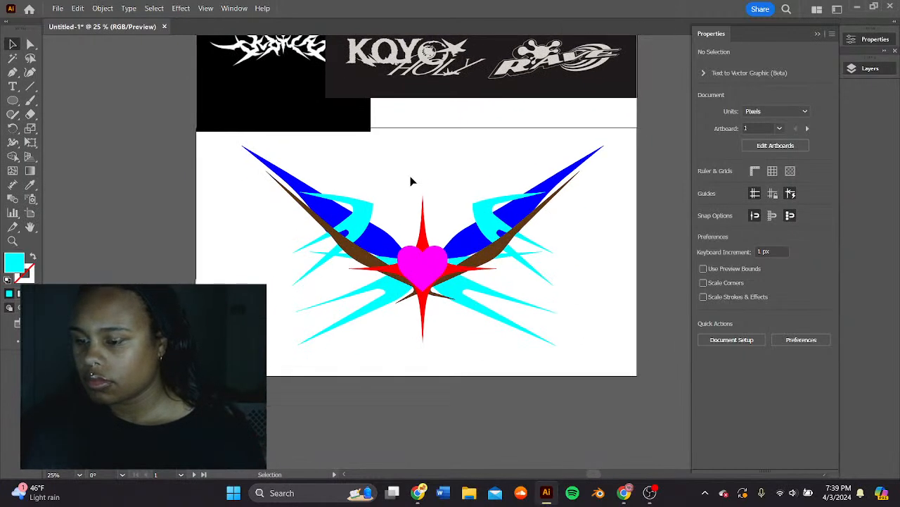
{"action": "key", "text": "ctrl+plus"}
{"action": "key", "text": "ctrl+plus"}
{"action": "key", "text": "ctrl+minus"}
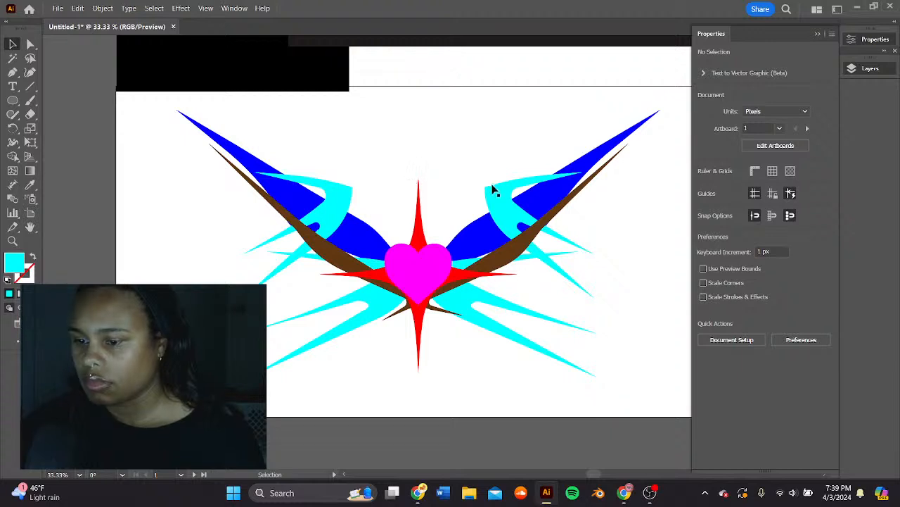
- Try moving both upper cyan shapes off the wings toward the artboard's lower right, and undo the moves
{"action": "left_click_drag", "start_coordinate": [549, 240], "coordinate": [671, 318]}
{"action": "left_click_drag", "start_coordinate": [344, 208], "coordinate": [609, 318]}
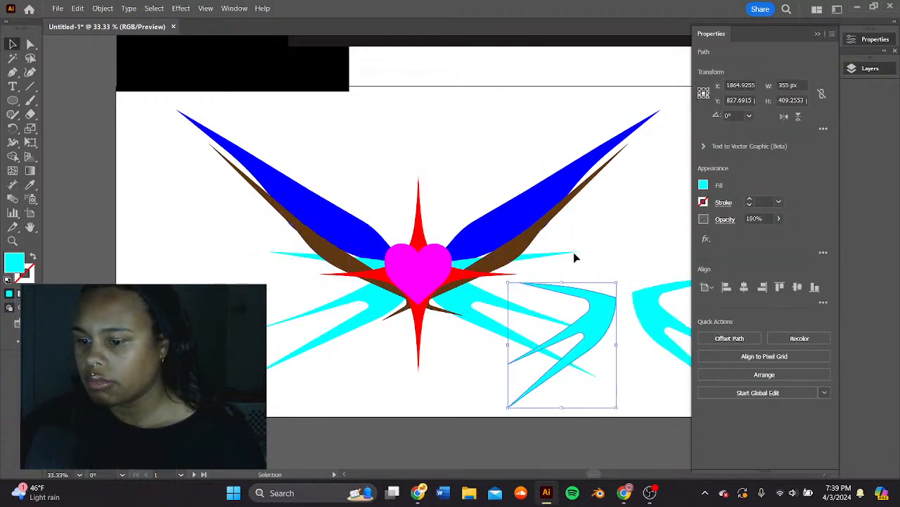
{"action": "left_click_drag", "start_coordinate": [556, 225], "coordinate": [592, 197]}
{"action": "key", "text": "ctrl+z"}
{"action": "key", "text": "ctrl+z"}
- Rotate the upper right cyan shape to about 37° and the upper left one to about 132°, placing both slightly higher on the wings
{"action": "left_click", "coordinate": [464, 110]}
{"action": "left_click_drag", "start_coordinate": [440, 130], "coordinate": [521, 188]}
{"action": "left_click", "coordinate": [547, 164]}
{"action": "key", "text": "ctrl+z"}
{"action": "left_click", "coordinate": [372, 156]}
{"action": "left_click_drag", "start_coordinate": [403, 140], "coordinate": [434, 200]}
{"action": "left_click", "coordinate": [498, 124]}
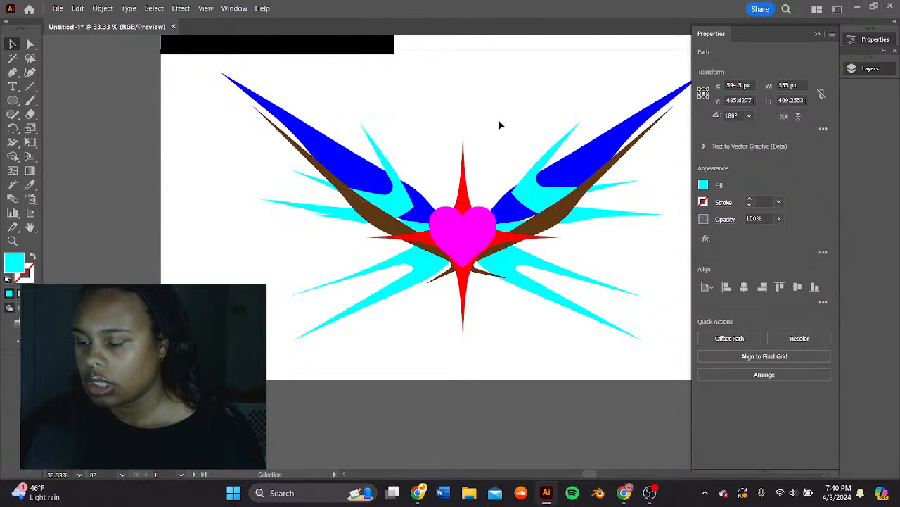
- Rotate the upper left cyan shape to about 142° so it mirrors the upper right one
{"action": "left_click", "coordinate": [400, 198]}
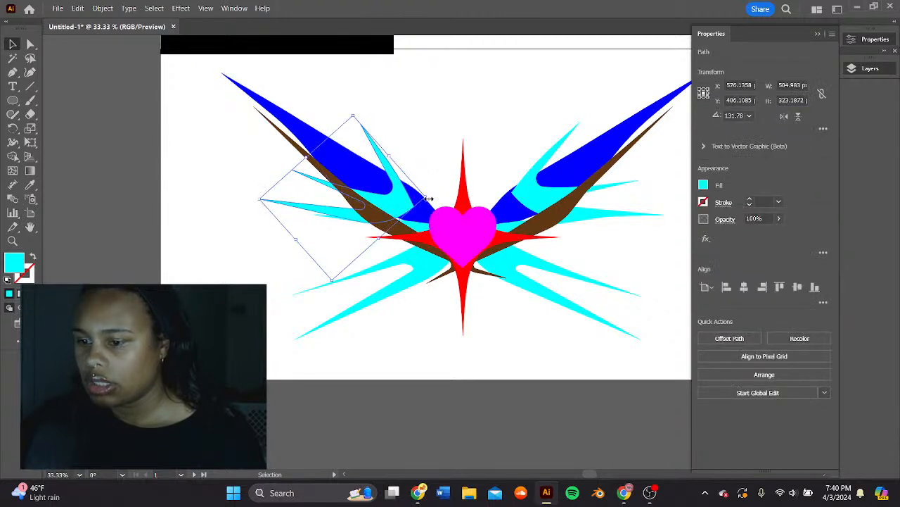
{"action": "left_click", "coordinate": [533, 197]}
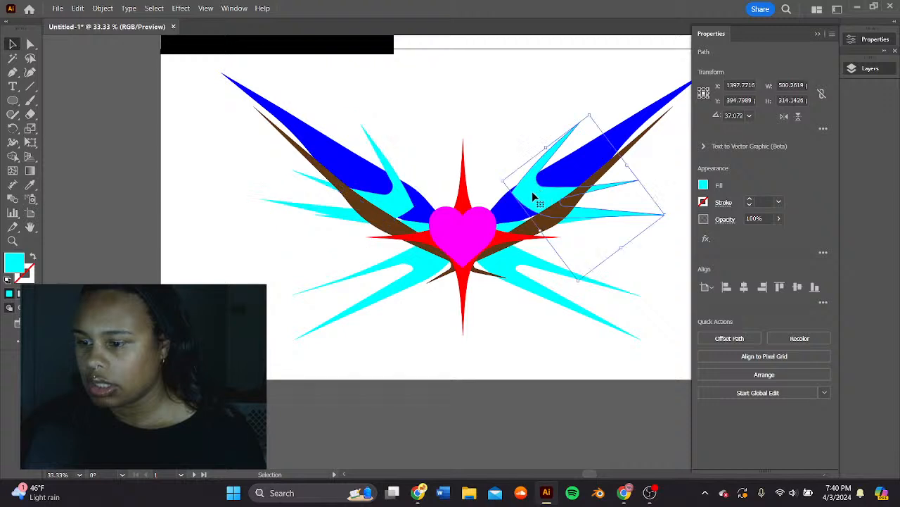
{"action": "left_click", "coordinate": [429, 211]}
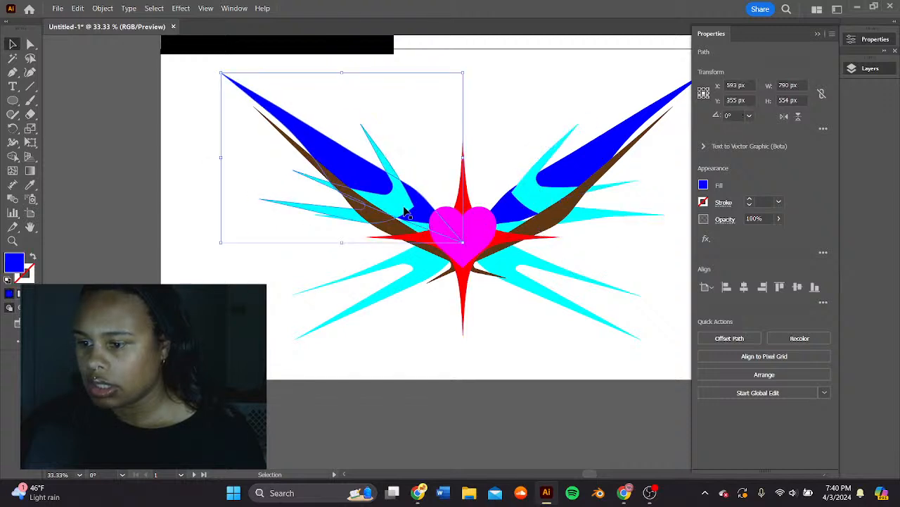
{"action": "left_click", "coordinate": [420, 212]}
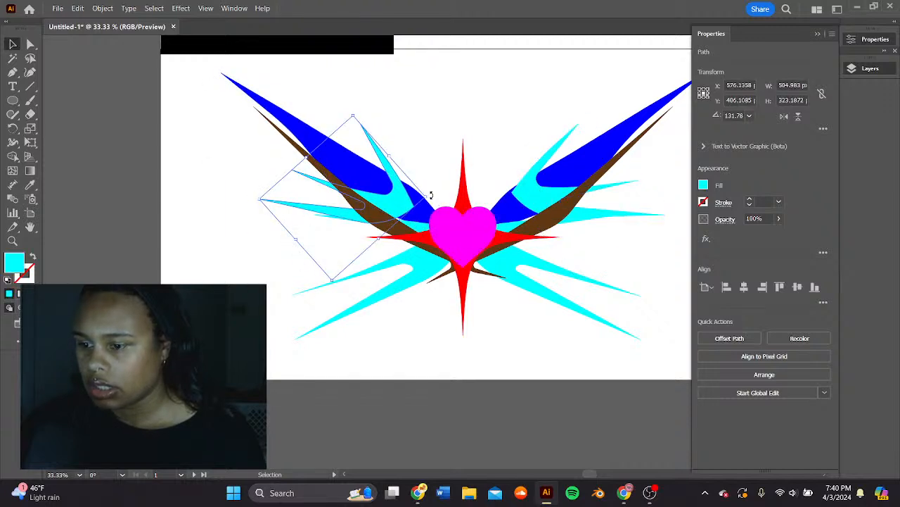
{"action": "left_click_drag", "start_coordinate": [431, 195], "coordinate": [426, 180]}
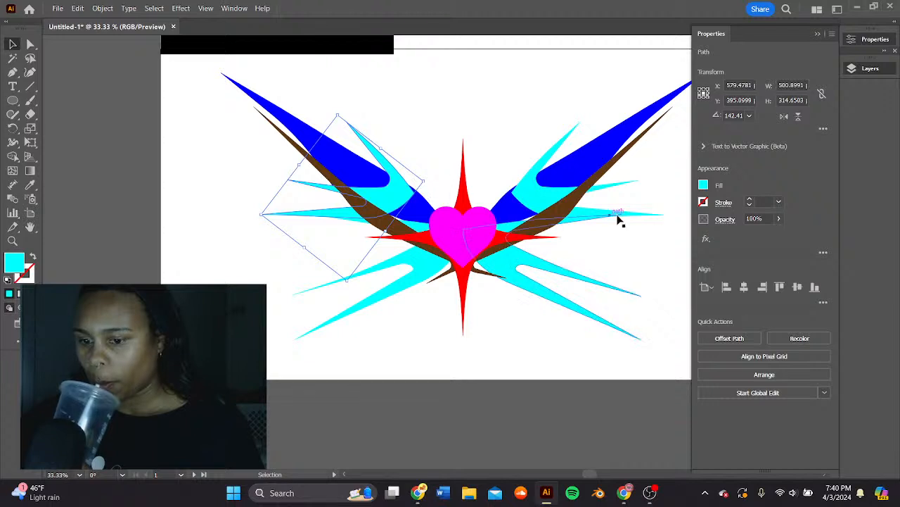
- Move the magenta heart off the red star to the artboard's left edge, beside the left wing
{"action": "left_click", "coordinate": [530, 100]}
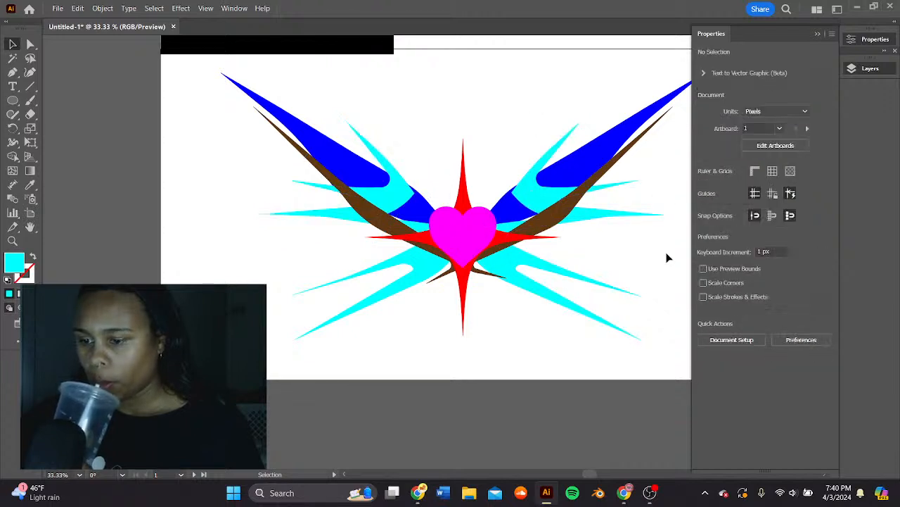
{"action": "left_click_drag", "start_coordinate": [612, 269], "coordinate": [603, 275]}
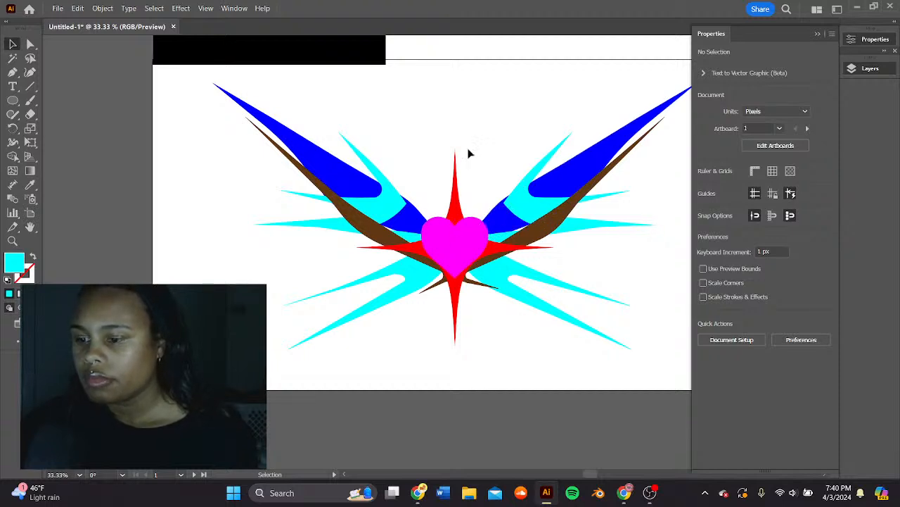
{"action": "left_click_drag", "start_coordinate": [470, 153], "coordinate": [415, 128]}
{"action": "left_click_drag", "start_coordinate": [489, 90], "coordinate": [535, 94]}
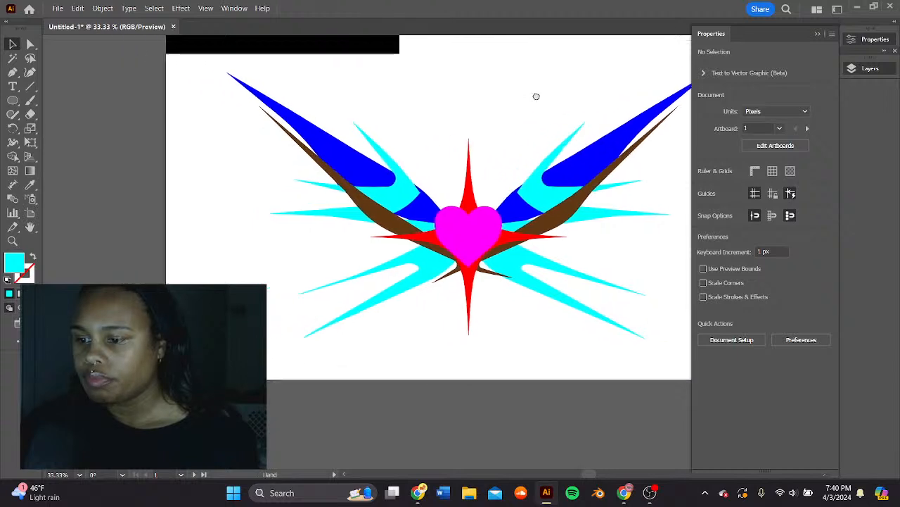
{"action": "left_click_drag", "start_coordinate": [525, 131], "coordinate": [508, 141]}
{"action": "left_click_drag", "start_coordinate": [451, 252], "coordinate": [337, 135]}
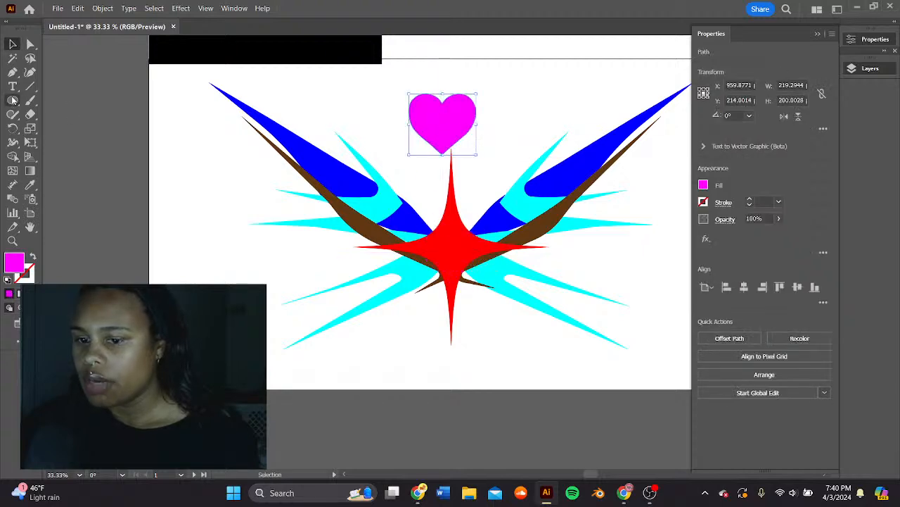
{"action": "left_click_drag", "start_coordinate": [413, 239], "coordinate": [490, 247]}
{"action": "left_click_drag", "start_coordinate": [537, 115], "coordinate": [251, 199]}
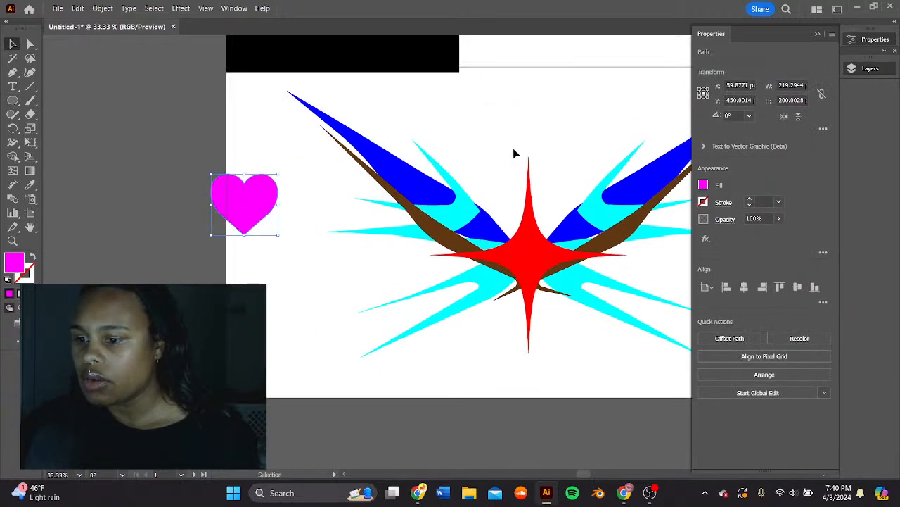
{"action": "left_click_drag", "start_coordinate": [514, 150], "coordinate": [431, 185]}
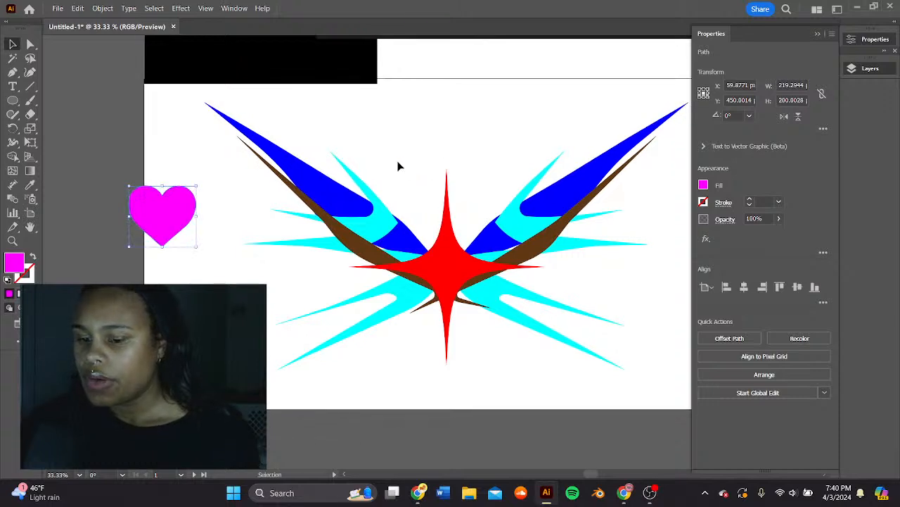
- Add a line of placeholder text above the red star, enlarge it to about 146 pt and position it between the wing tips
{"action": "left_click", "coordinate": [16, 87]}
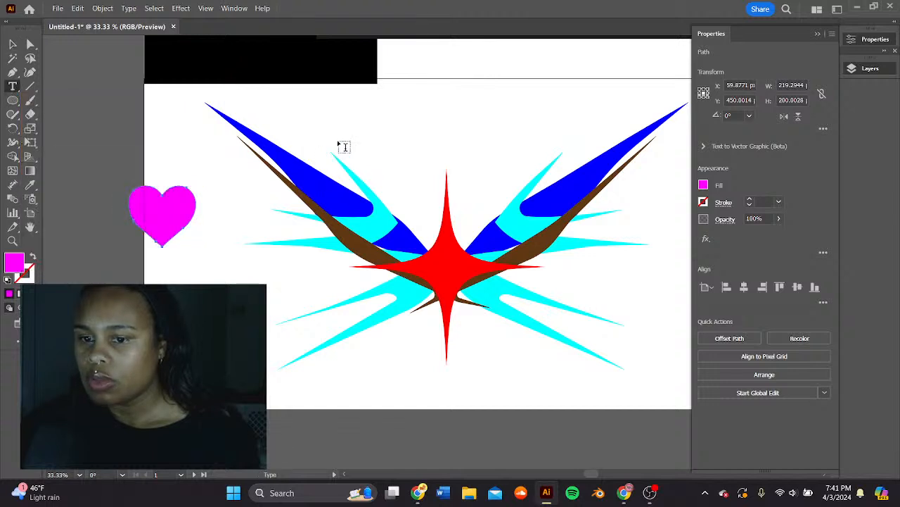
{"action": "left_click", "coordinate": [382, 118]}
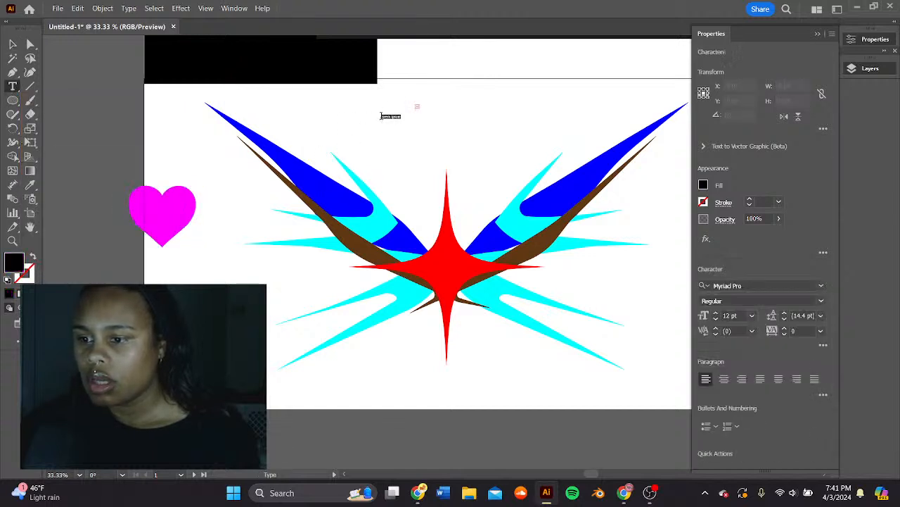
{"action": "left_click", "coordinate": [14, 44]}
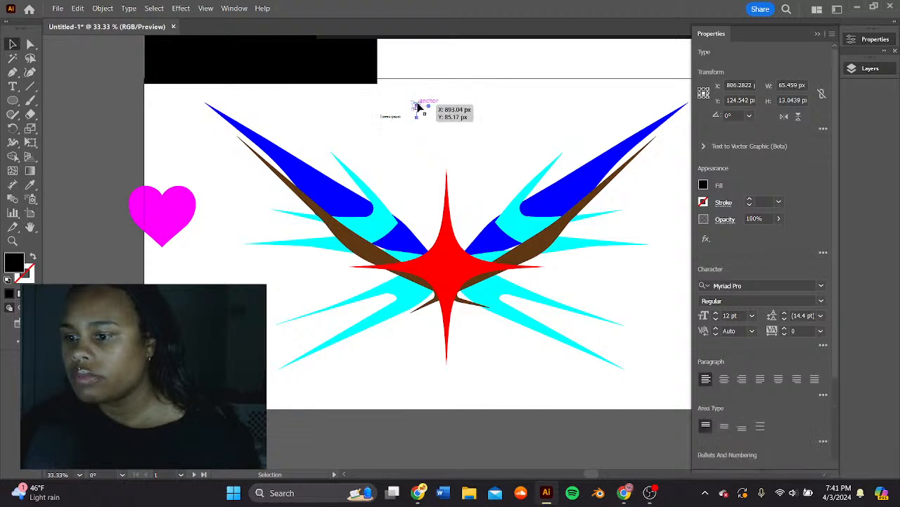
{"action": "left_click", "coordinate": [405, 114]}
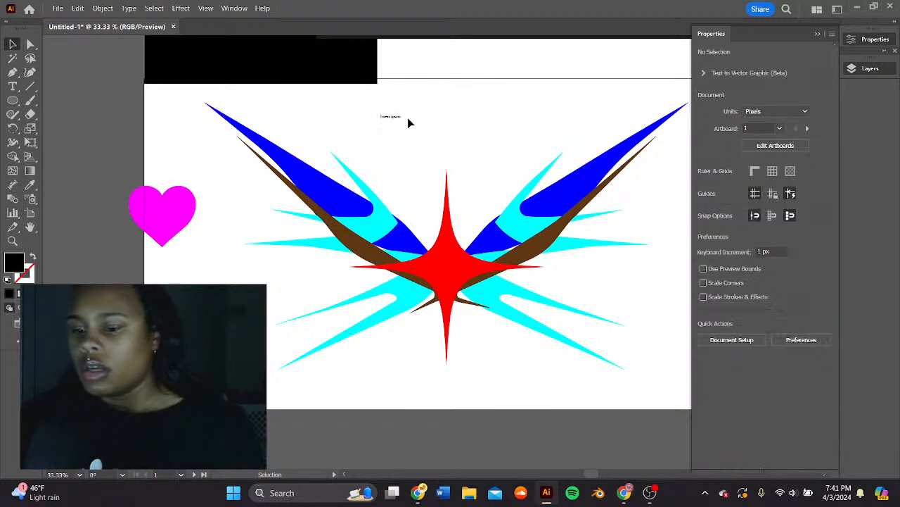
{"action": "left_click", "coordinate": [404, 118]}
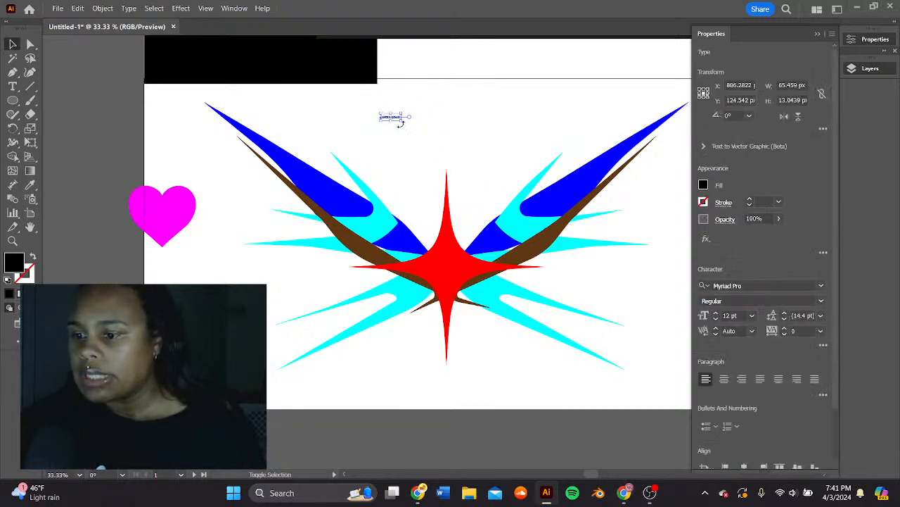
{"action": "left_click_drag", "start_coordinate": [401, 120], "coordinate": [624, 206]}
{"action": "left_click_drag", "start_coordinate": [571, 159], "coordinate": [526, 143]}
- Replace the placeholder text above the star with "menne"
{"action": "triple_click", "coordinate": [525, 143]}
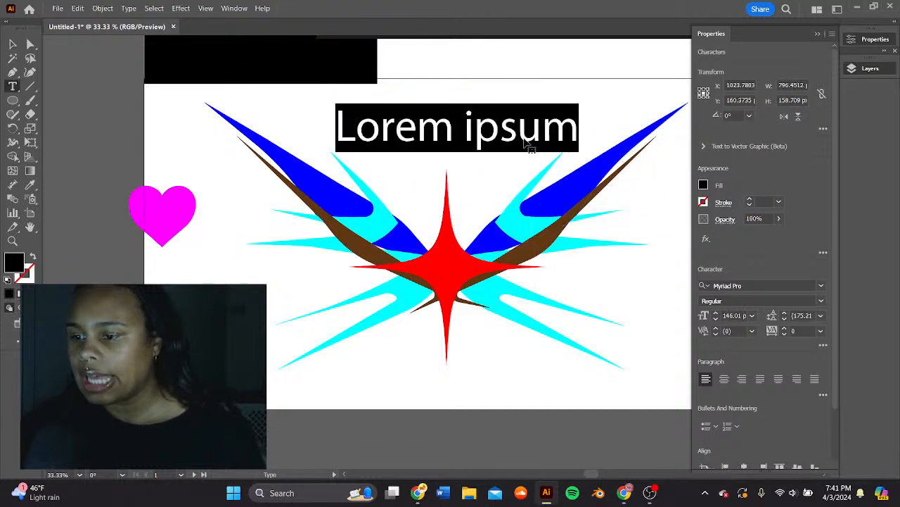
{"action": "type", "text": "menne"}
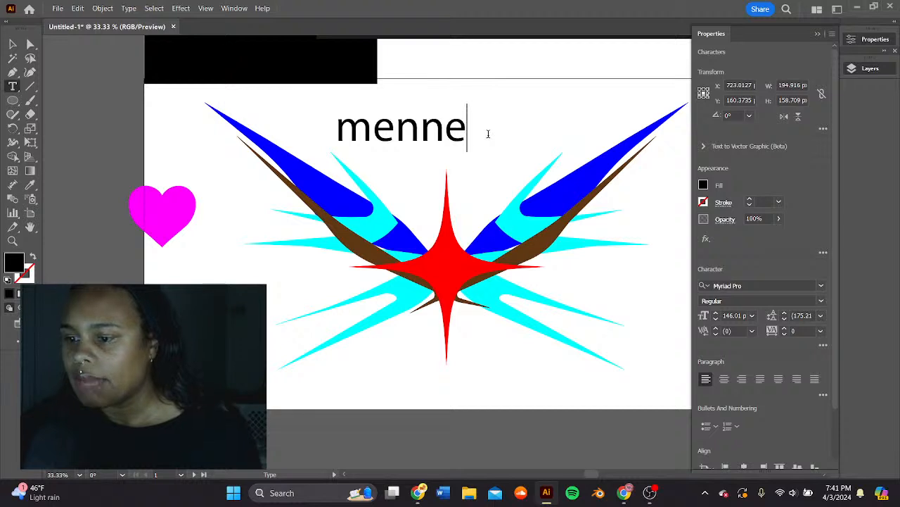
{"action": "left_click", "coordinate": [12, 44]}
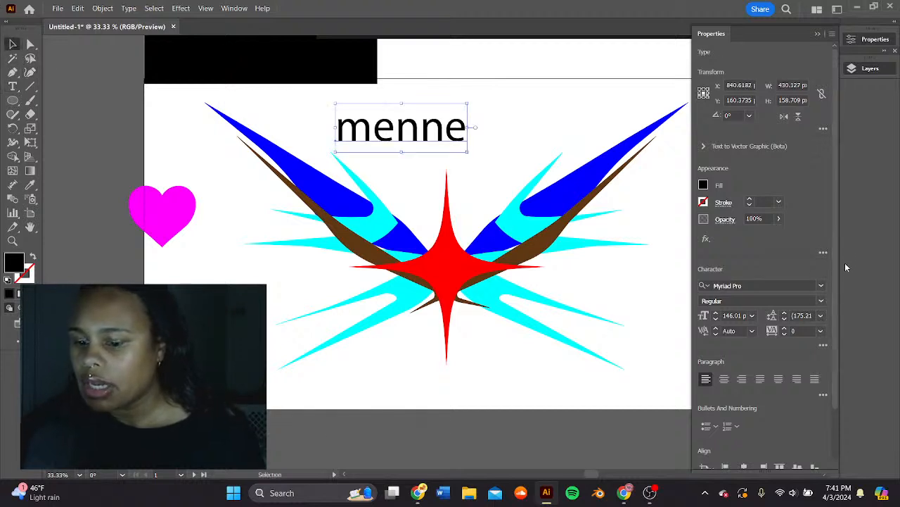
- Browse the installed fonts and preview them on the "menne" text to find a suitable lettering style
{"action": "left_click", "coordinate": [820, 285]}
{"action": "scroll", "coordinate": [557, 237], "scroll_direction": "down", "scroll_amount": 1}
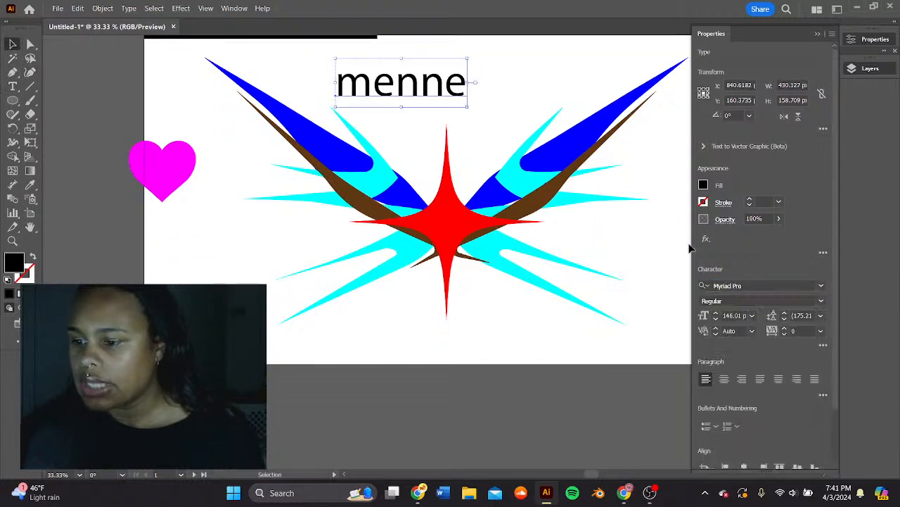
{"action": "left_click", "coordinate": [821, 287]}
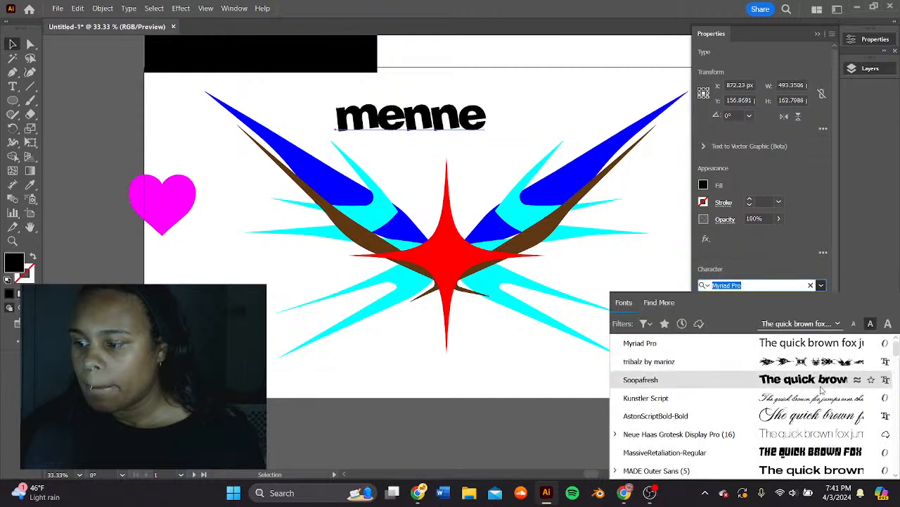
{"action": "scroll", "coordinate": [829, 423], "scroll_direction": "down", "scroll_amount": 3}
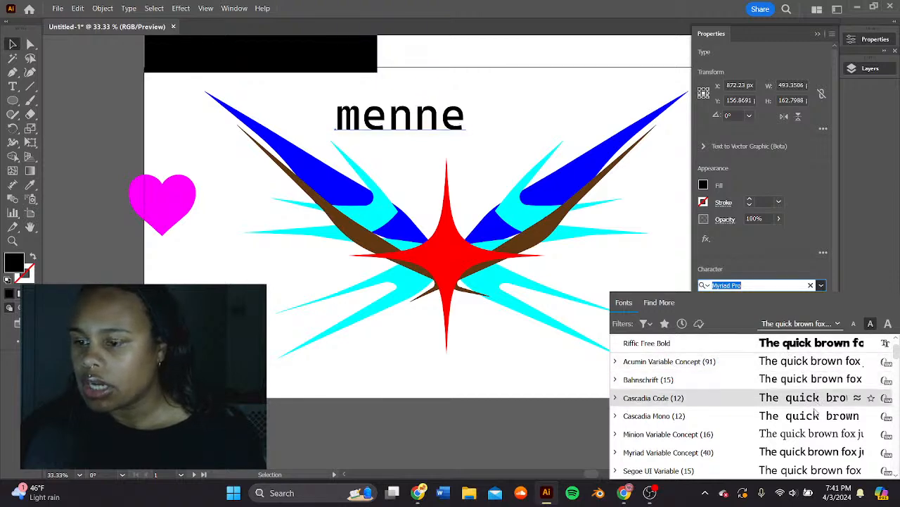
{"action": "scroll", "coordinate": [820, 439], "scroll_direction": "down", "scroll_amount": 3}
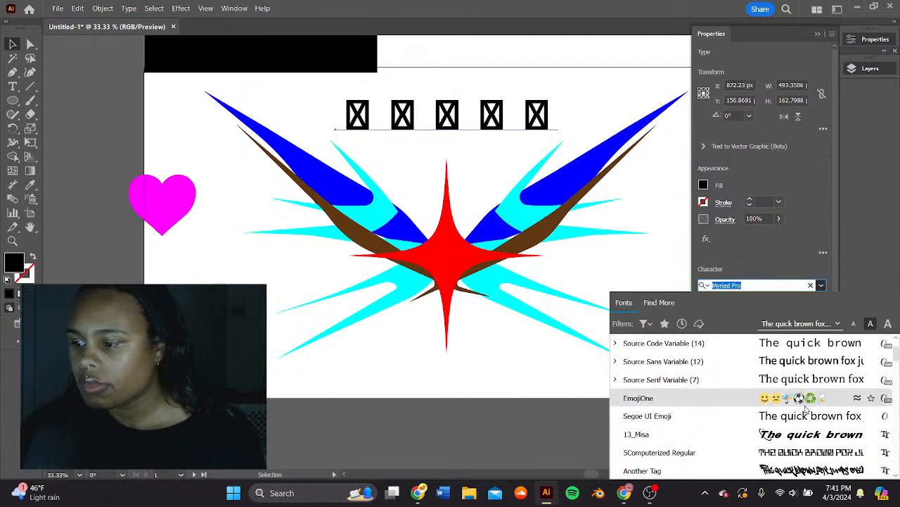
{"action": "scroll", "coordinate": [817, 444], "scroll_direction": "up", "scroll_amount": 5}
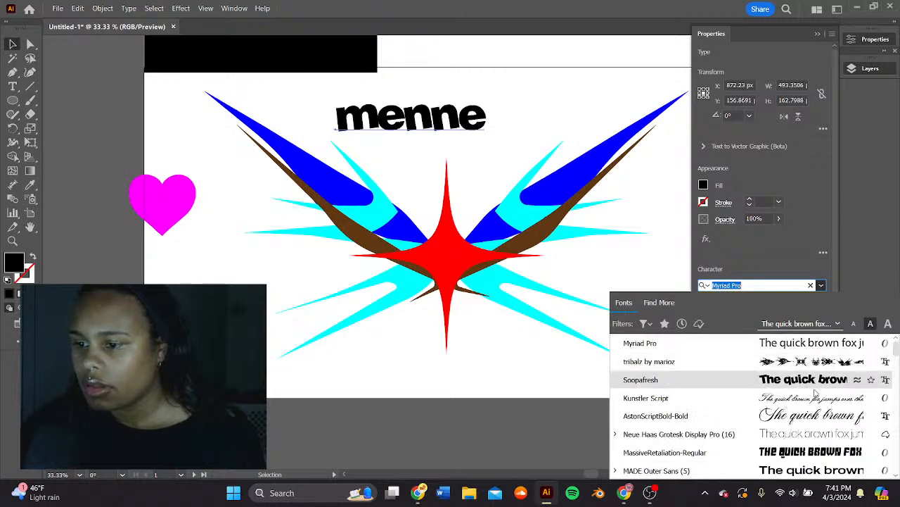
{"action": "scroll", "coordinate": [819, 420], "scroll_direction": "down", "scroll_amount": 6}
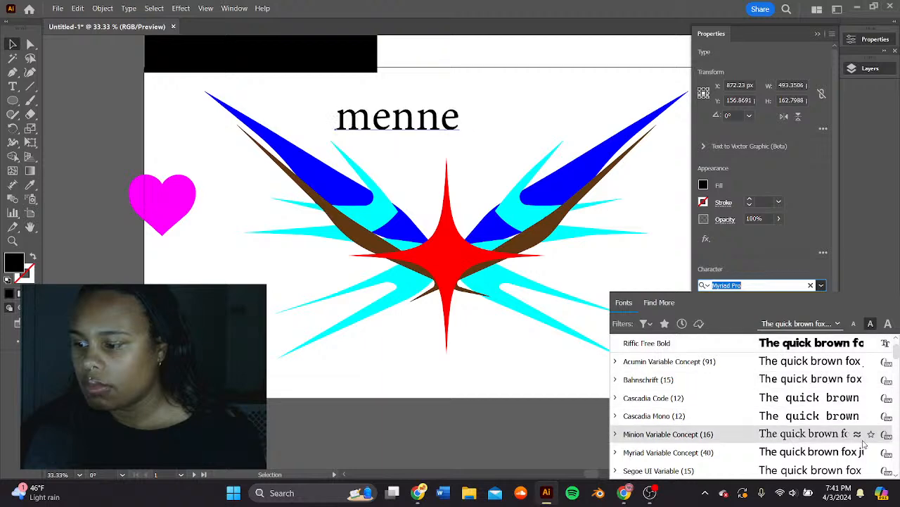
{"action": "scroll", "coordinate": [822, 433], "scroll_direction": "down", "scroll_amount": 3}
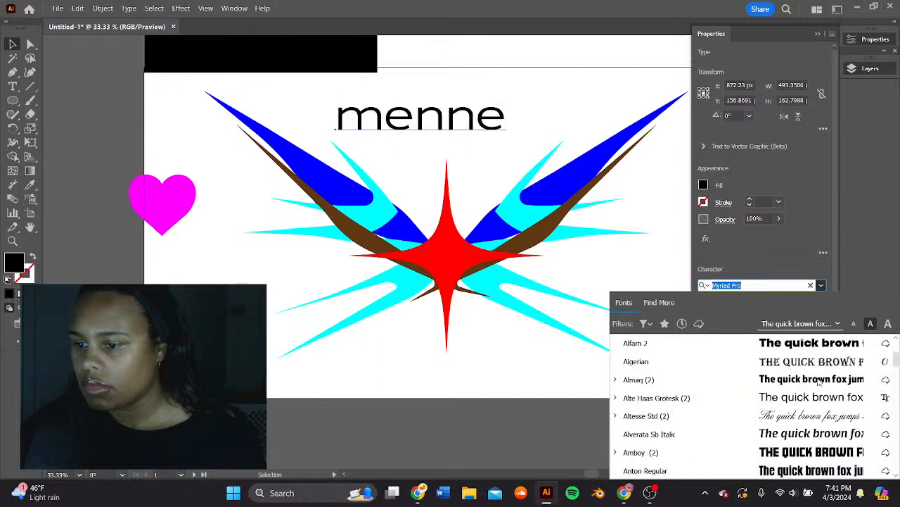
{"action": "scroll", "coordinate": [835, 453], "scroll_direction": "down", "scroll_amount": 2}
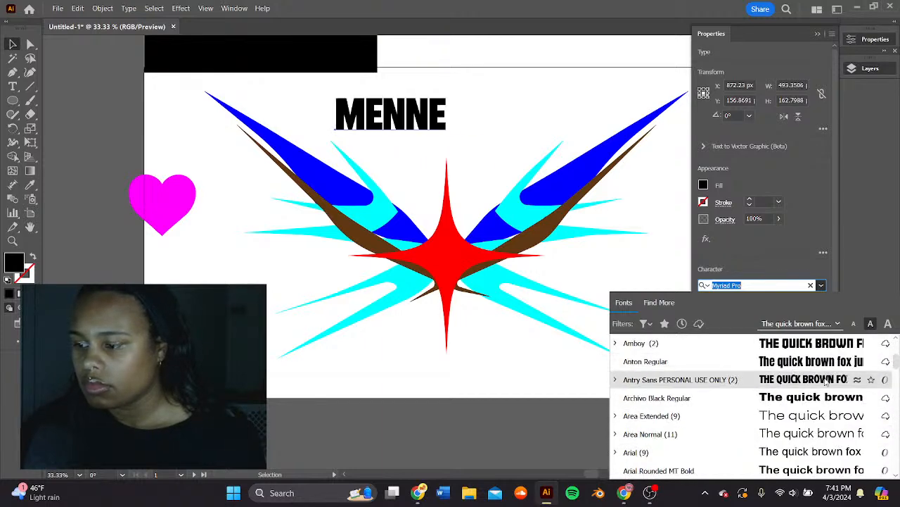
{"action": "scroll", "coordinate": [827, 400], "scroll_direction": "down", "scroll_amount": 3}
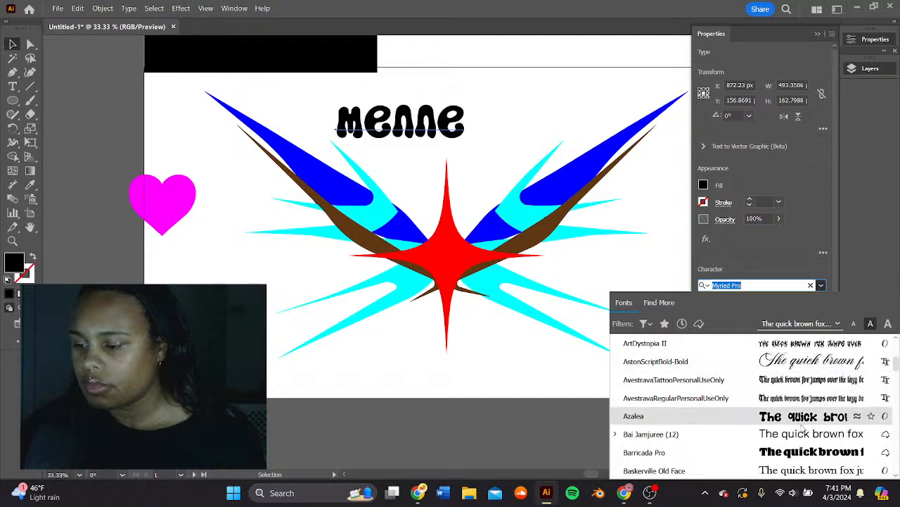
{"action": "scroll", "coordinate": [802, 424], "scroll_direction": "down", "scroll_amount": 3}
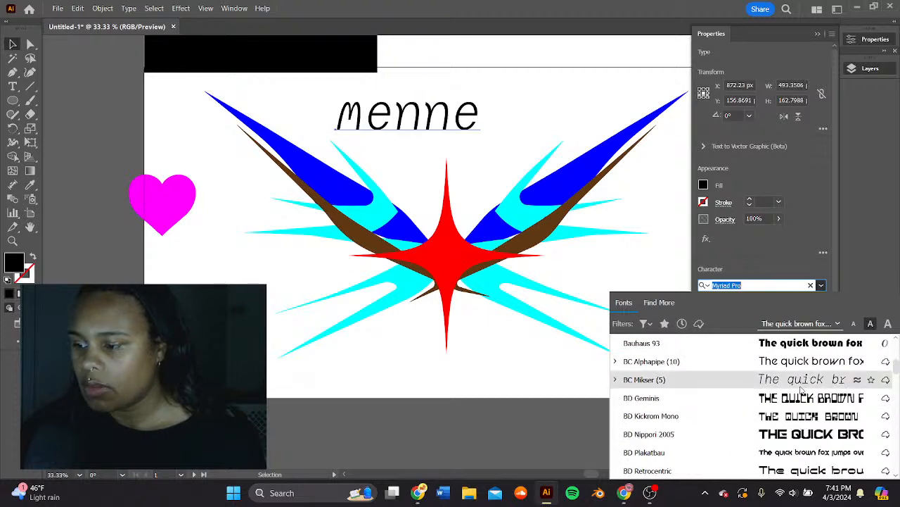
{"action": "scroll", "coordinate": [800, 397], "scroll_direction": "up", "scroll_amount": 3}
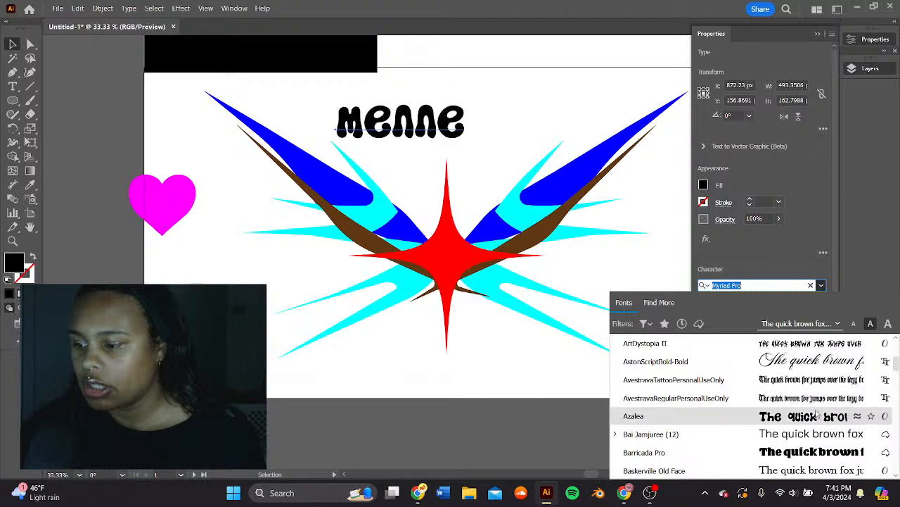
{"action": "scroll", "coordinate": [813, 408], "scroll_direction": "down", "scroll_amount": 12}
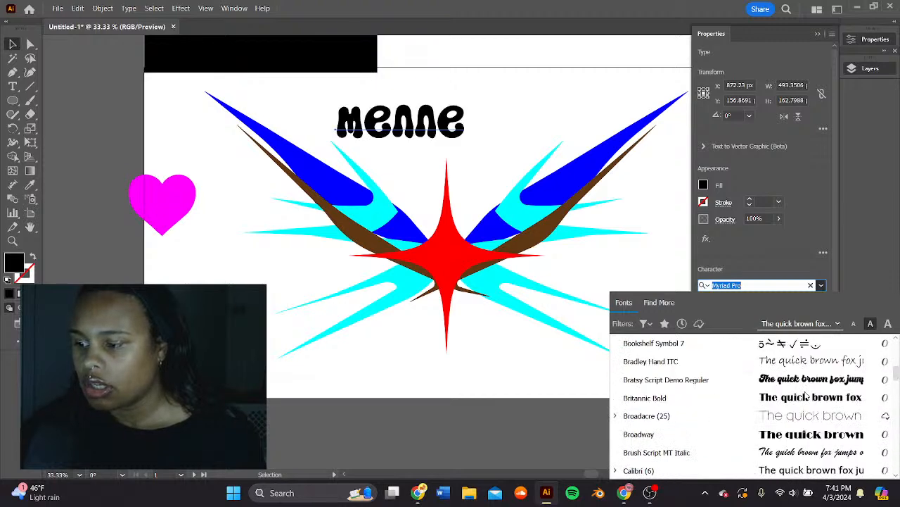
{"action": "scroll", "coordinate": [806, 397], "scroll_direction": "down", "scroll_amount": 12}
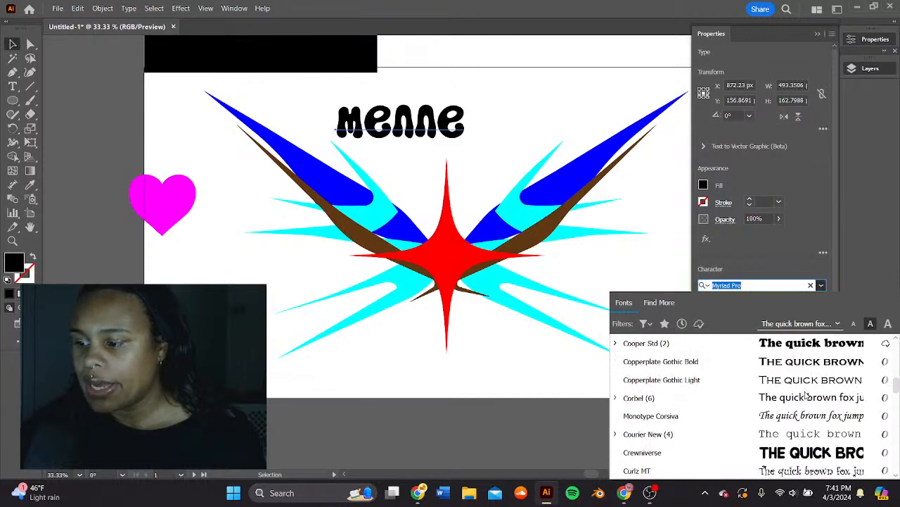
{"action": "scroll", "coordinate": [807, 396], "scroll_direction": "down", "scroll_amount": 12}
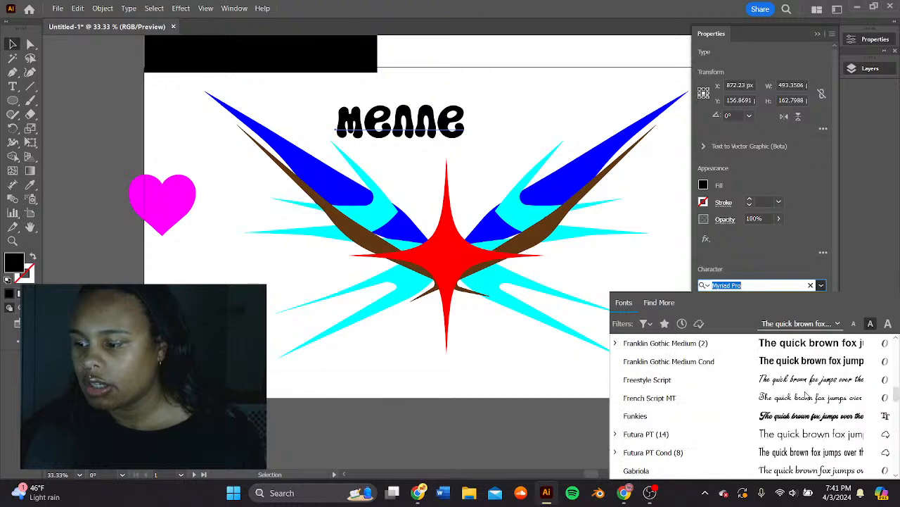
{"action": "scroll", "coordinate": [807, 394], "scroll_direction": "down", "scroll_amount": 4}
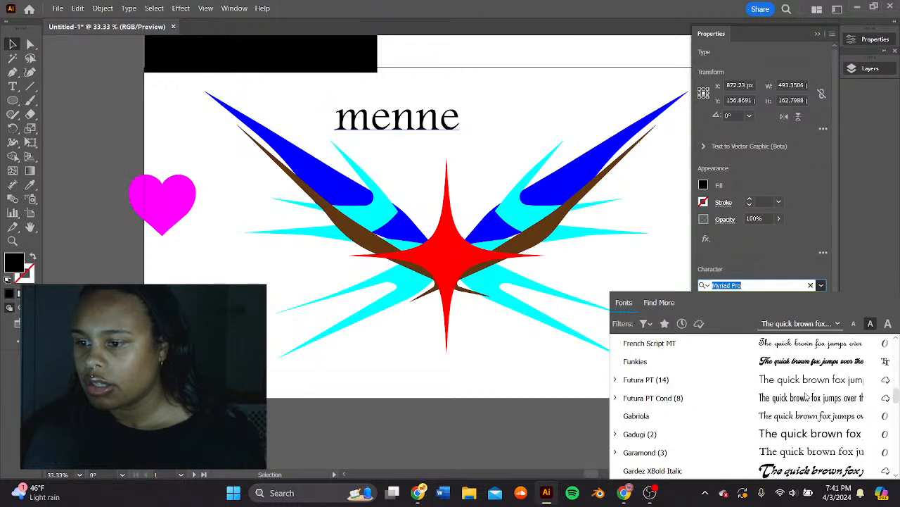
{"action": "scroll", "coordinate": [806, 394], "scroll_direction": "down", "scroll_amount": 10}
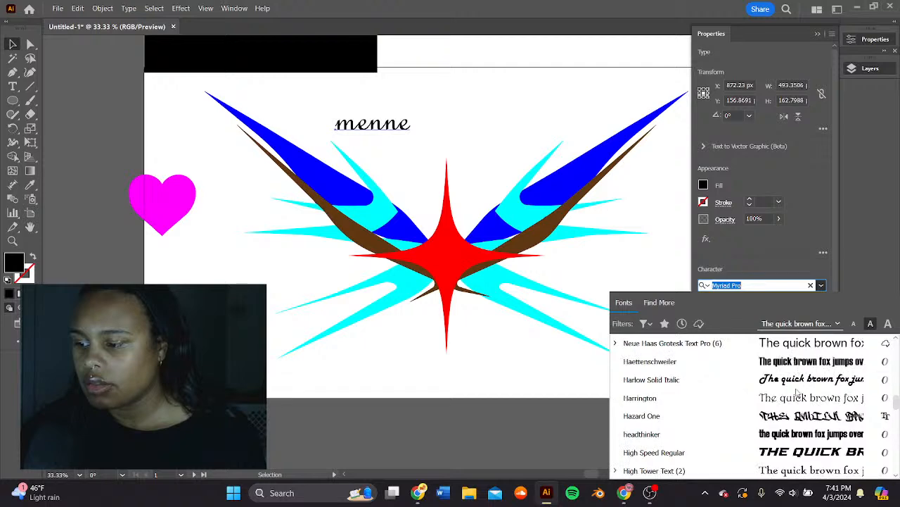
{"action": "scroll", "coordinate": [818, 461], "scroll_direction": "down", "scroll_amount": 3}
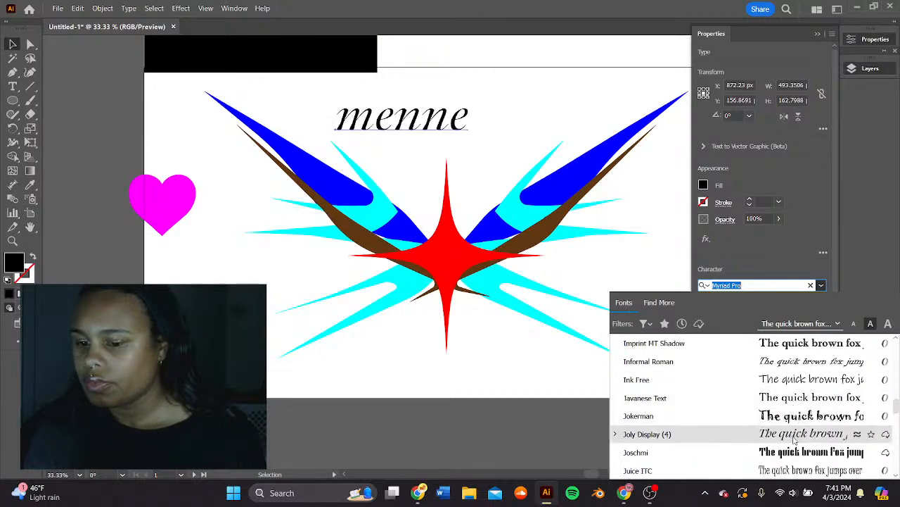
{"action": "scroll", "coordinate": [802, 422], "scroll_direction": "down", "scroll_amount": 2}
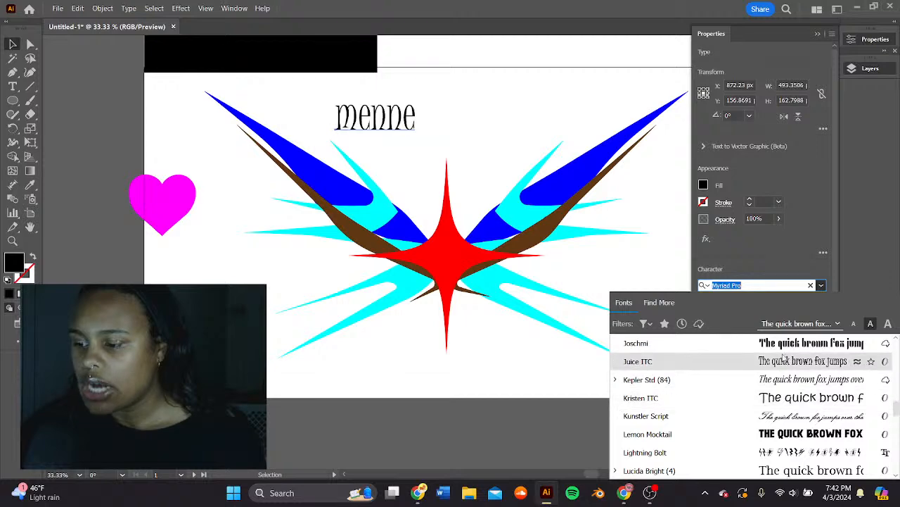
{"action": "scroll", "coordinate": [774, 436], "scroll_direction": "down", "scroll_amount": 6}
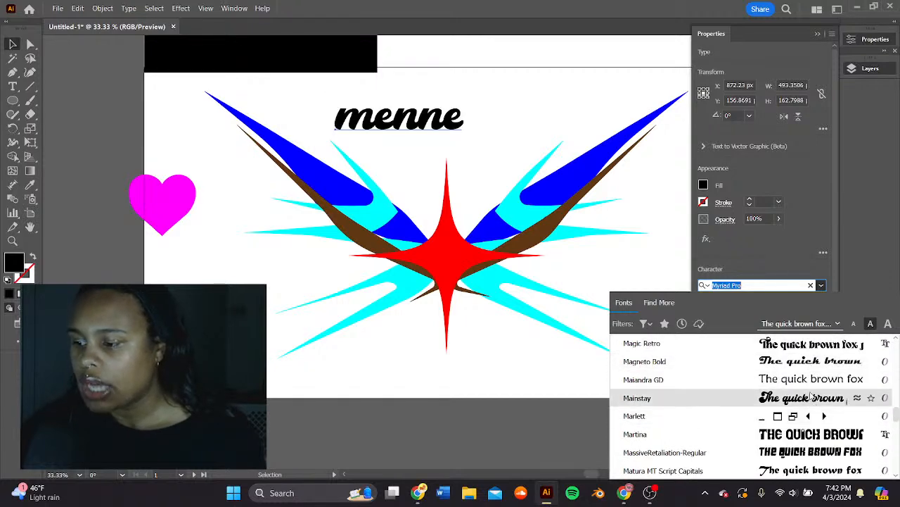
{"action": "scroll", "coordinate": [809, 407], "scroll_direction": "down", "scroll_amount": 5}
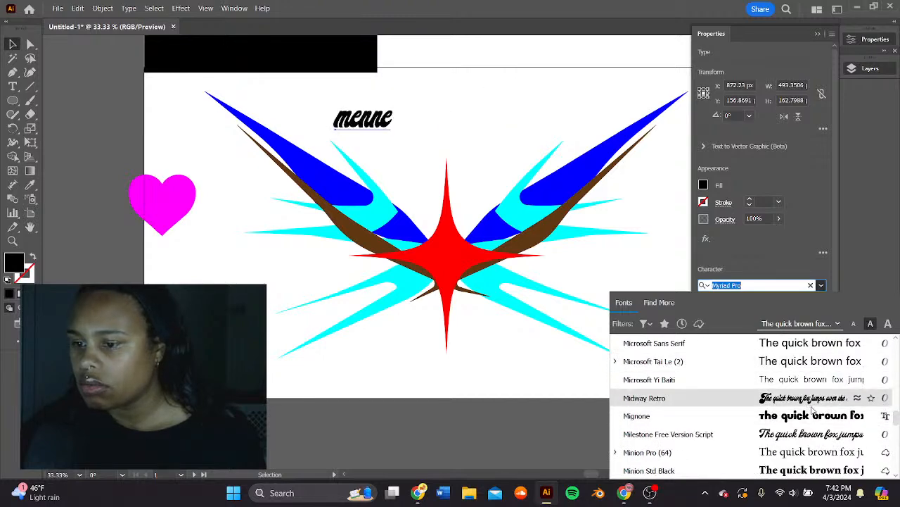
{"action": "scroll", "coordinate": [815, 440], "scroll_direction": "down", "scroll_amount": 2}
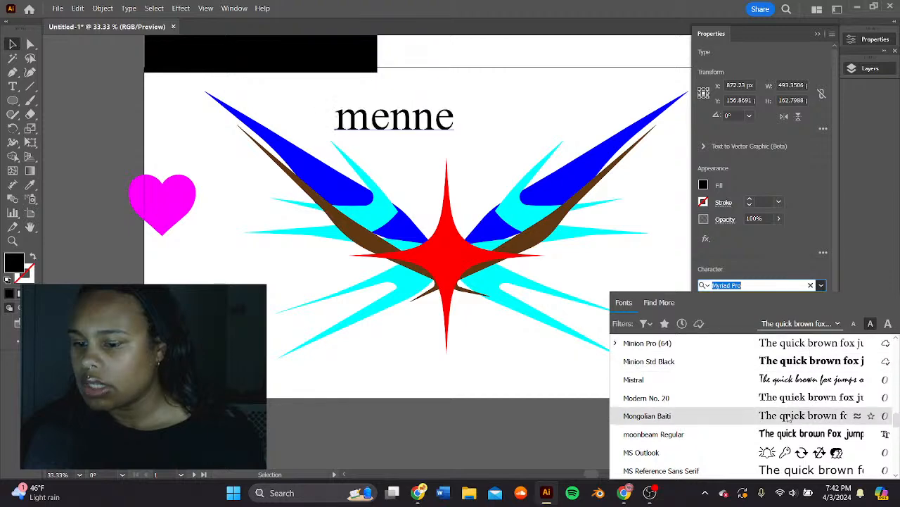
- Go through the rest of the font list and back to the recently used fonts, previewing candidates on the "menne" text
{"action": "scroll", "coordinate": [816, 422], "scroll_direction": "down", "scroll_amount": 5}
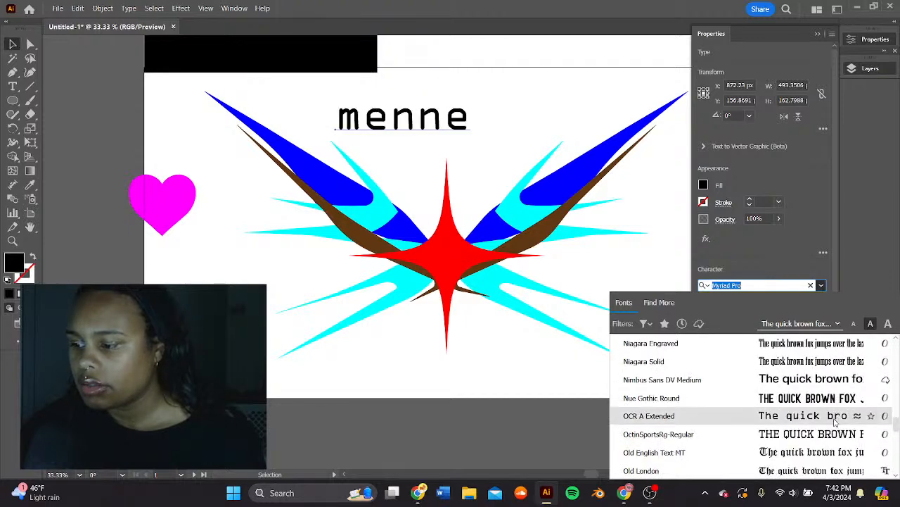
{"action": "scroll", "coordinate": [820, 437], "scroll_direction": "down", "scroll_amount": 4}
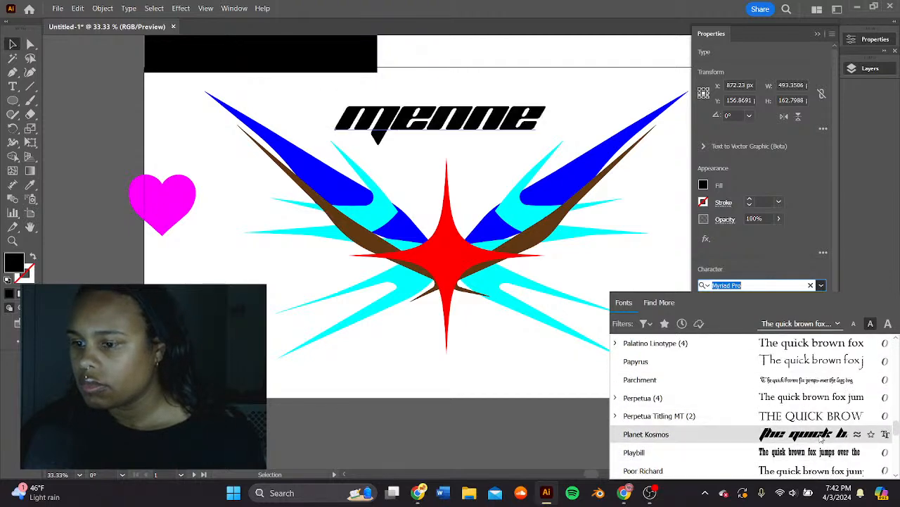
{"action": "scroll", "coordinate": [823, 438], "scroll_direction": "down", "scroll_amount": 3}
{"action": "scroll", "coordinate": [813, 429], "scroll_direction": "down", "scroll_amount": 3}
{"action": "scroll", "coordinate": [809, 424], "scroll_direction": "down", "scroll_amount": 10}
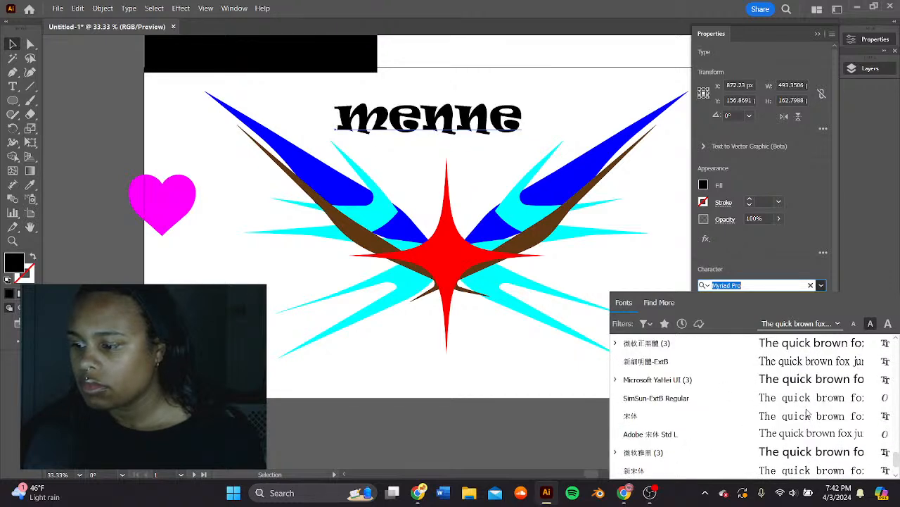
{"action": "scroll", "coordinate": [808, 414], "scroll_direction": "down", "scroll_amount": 3}
{"action": "scroll", "coordinate": [807, 414], "scroll_direction": "up", "scroll_amount": 6}
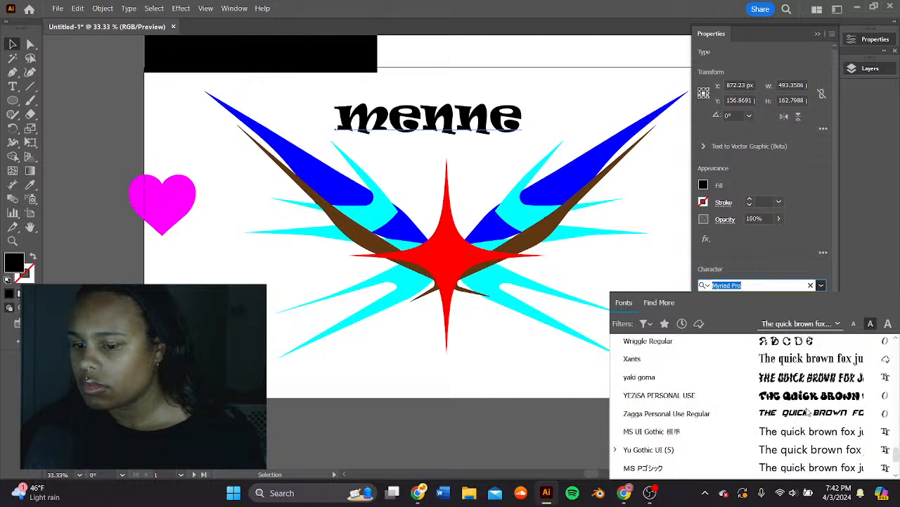
{"action": "scroll", "coordinate": [807, 414], "scroll_direction": "up", "scroll_amount": 6}
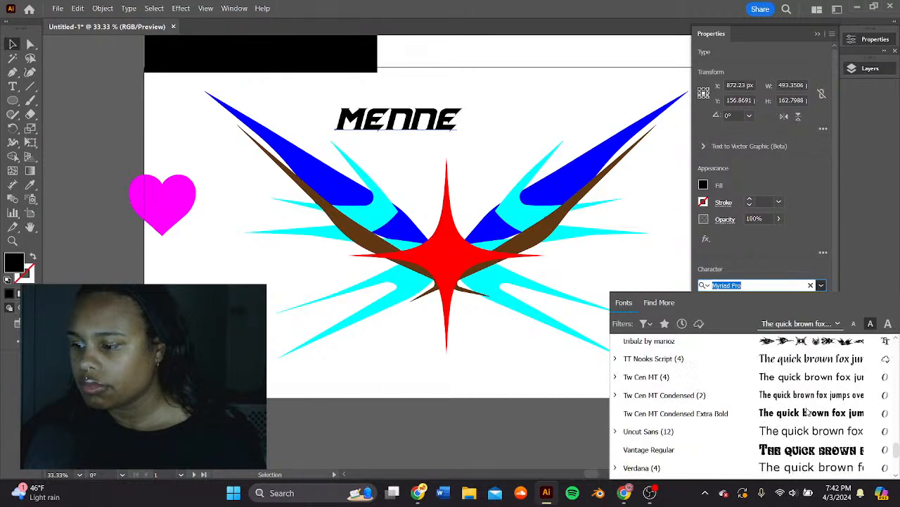
{"action": "scroll", "coordinate": [808, 414], "scroll_direction": "up", "scroll_amount": 8}
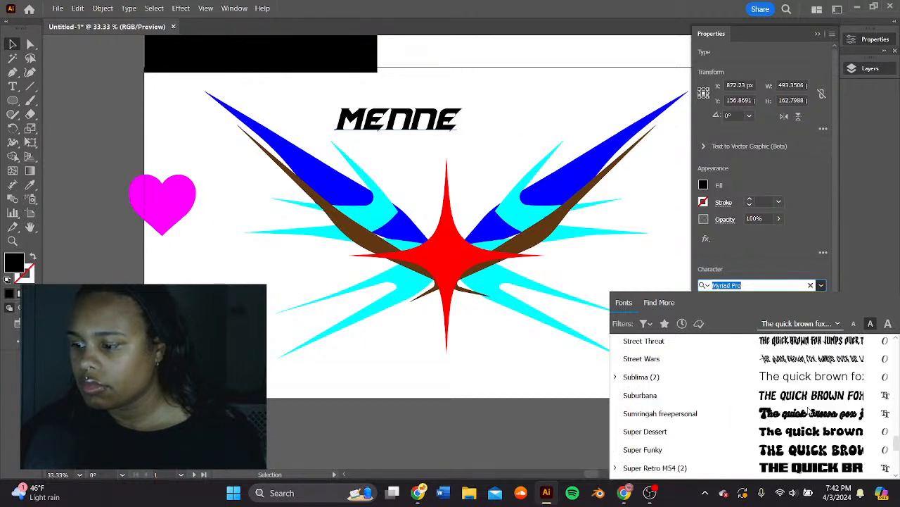
{"action": "scroll", "coordinate": [808, 414], "scroll_direction": "up", "scroll_amount": 10}
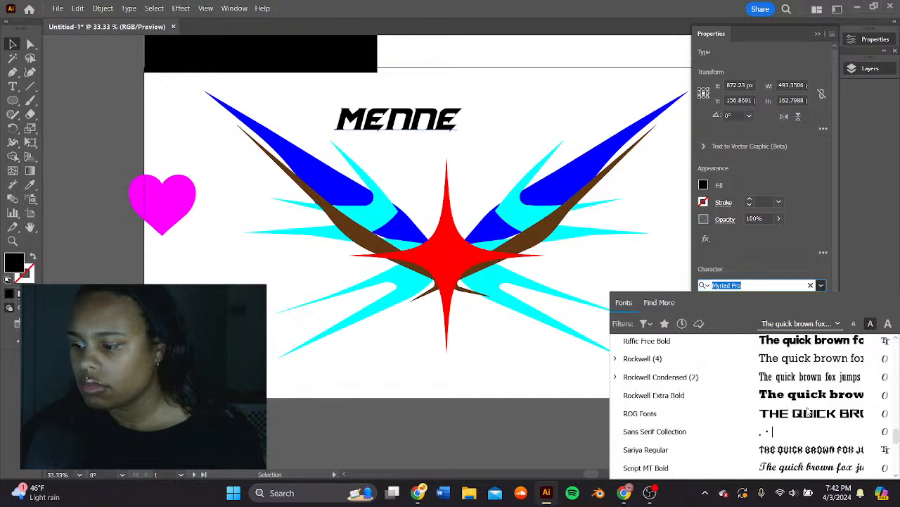
{"action": "scroll", "coordinate": [807, 413], "scroll_direction": "up", "scroll_amount": 6}
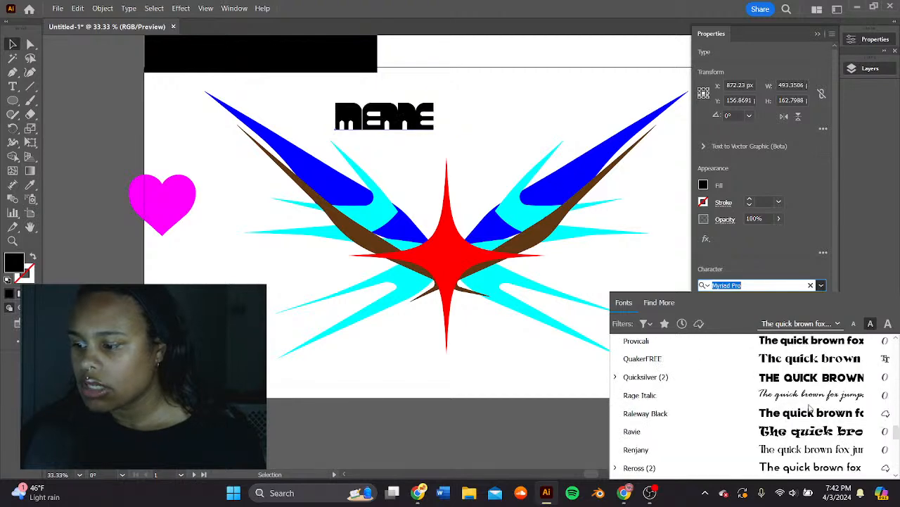
{"action": "scroll", "coordinate": [860, 408], "scroll_direction": "up", "scroll_amount": 2}
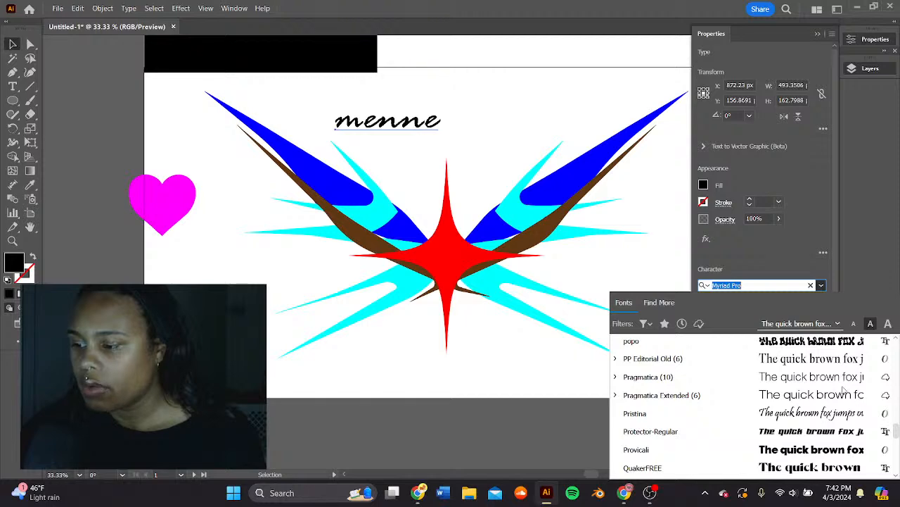
{"action": "scroll", "coordinate": [823, 398], "scroll_direction": "up", "scroll_amount": 1}
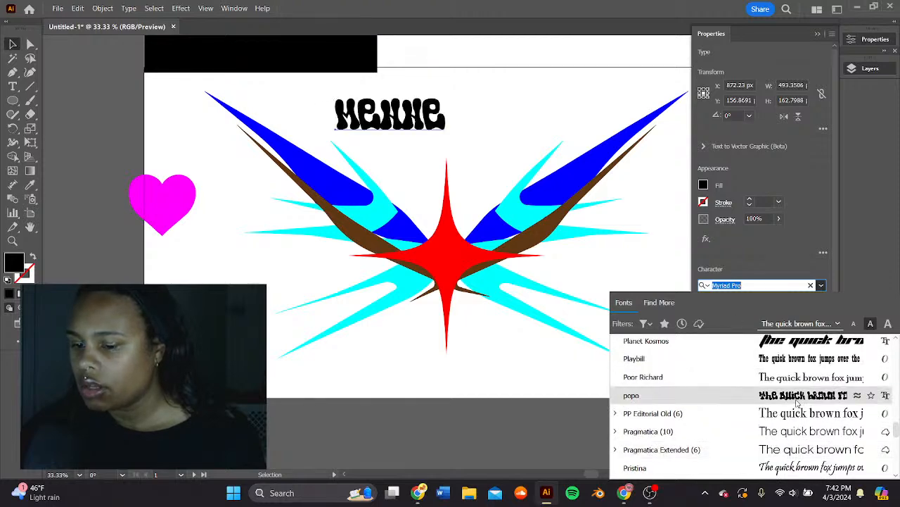
{"action": "scroll", "coordinate": [800, 401], "scroll_direction": "up", "scroll_amount": 8}
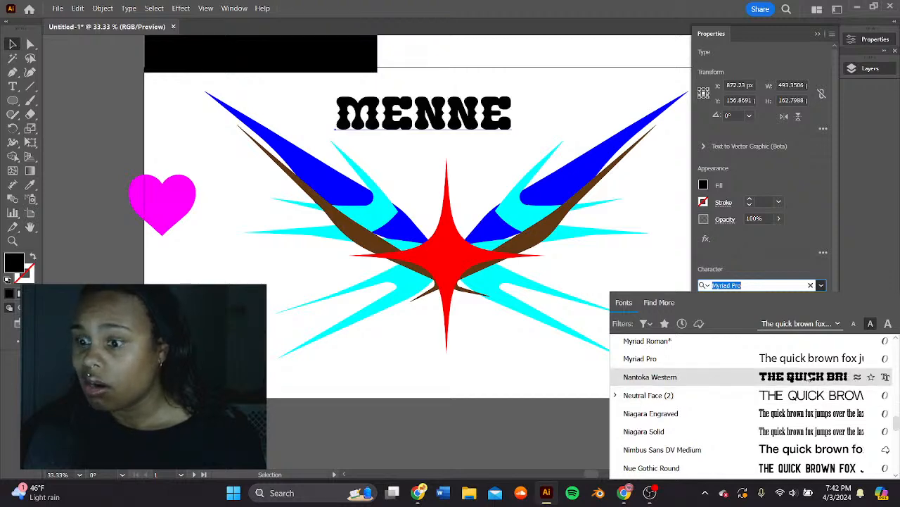
{"action": "scroll", "coordinate": [843, 384], "scroll_direction": "up", "scroll_amount": 5}
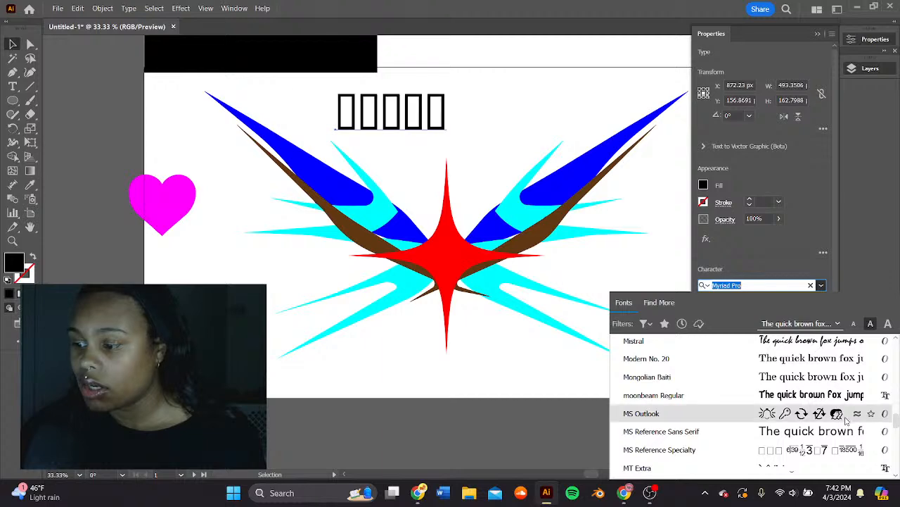
{"action": "scroll", "coordinate": [855, 421], "scroll_direction": "up", "scroll_amount": 1}
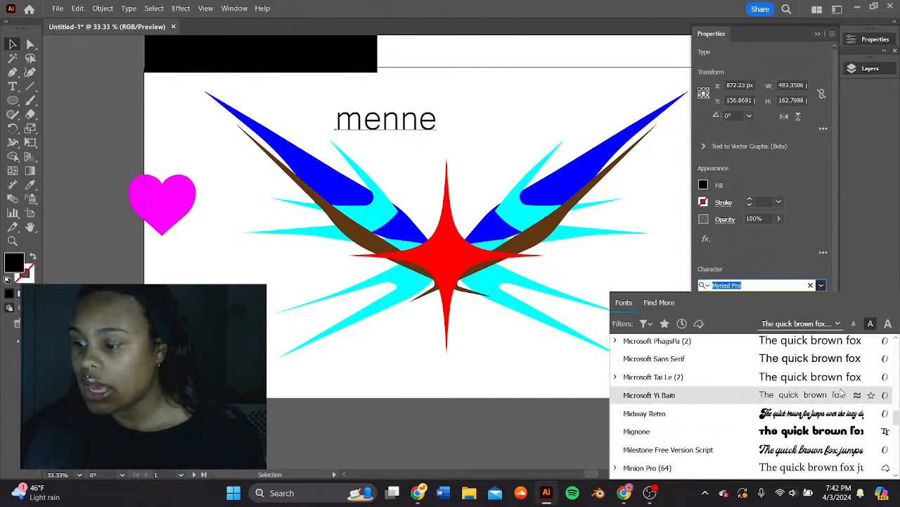
{"action": "scroll", "coordinate": [825, 432], "scroll_direction": "up", "scroll_amount": 8}
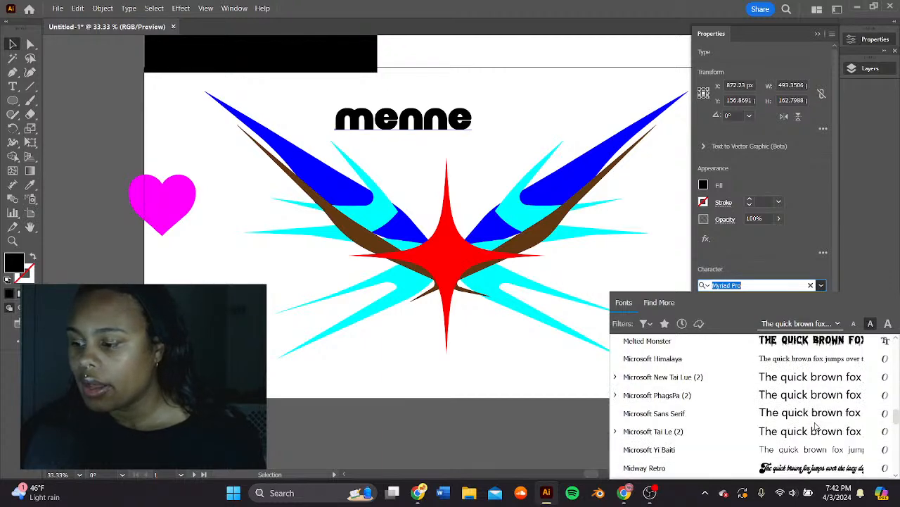
{"action": "scroll", "coordinate": [799, 404], "scroll_direction": "up", "scroll_amount": 3}
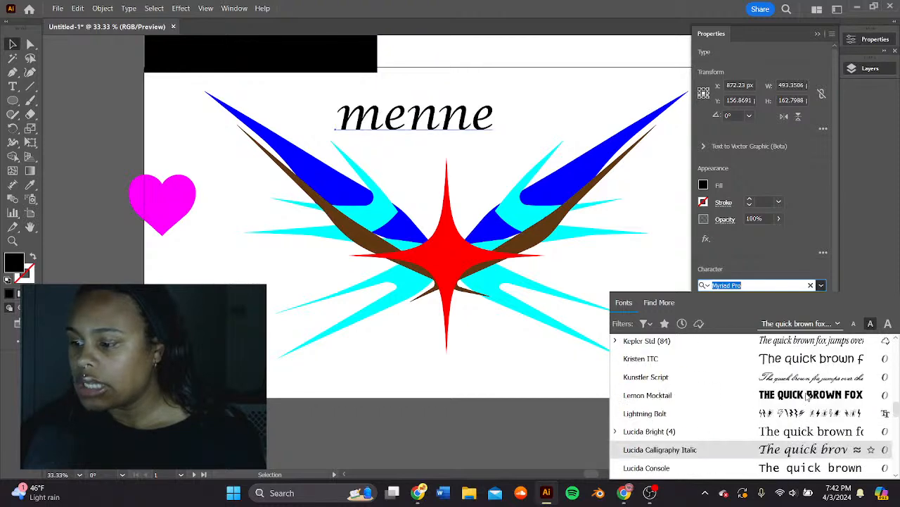
{"action": "scroll", "coordinate": [804, 398], "scroll_direction": "down", "scroll_amount": 3}
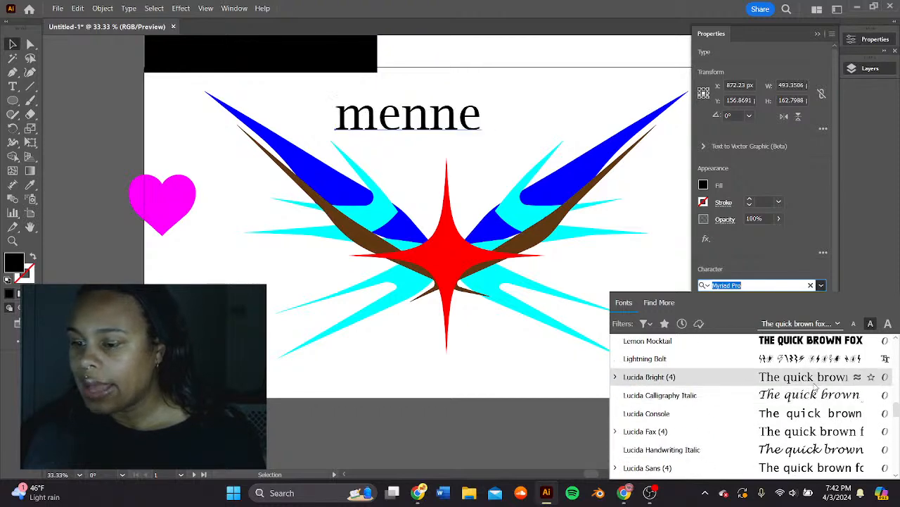
{"action": "scroll", "coordinate": [816, 386], "scroll_direction": "up", "scroll_amount": 1}
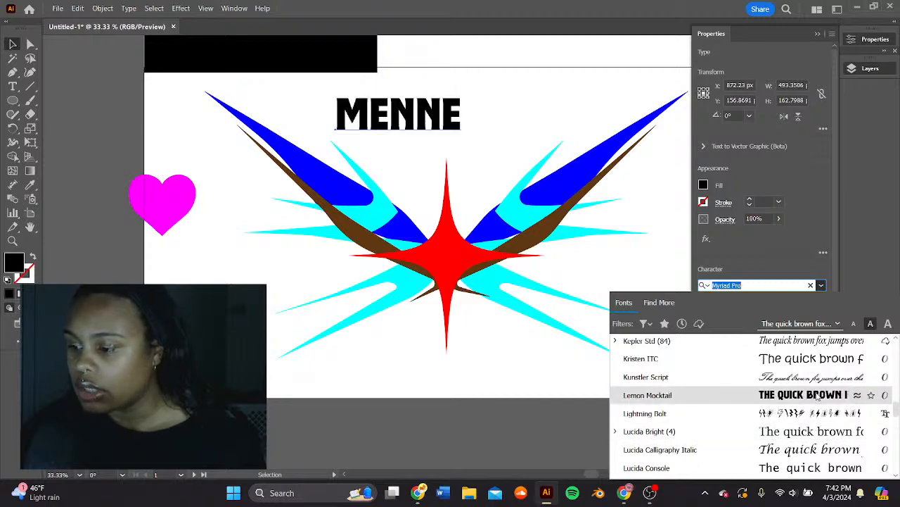
{"action": "scroll", "coordinate": [811, 401], "scroll_direction": "up", "scroll_amount": 8}
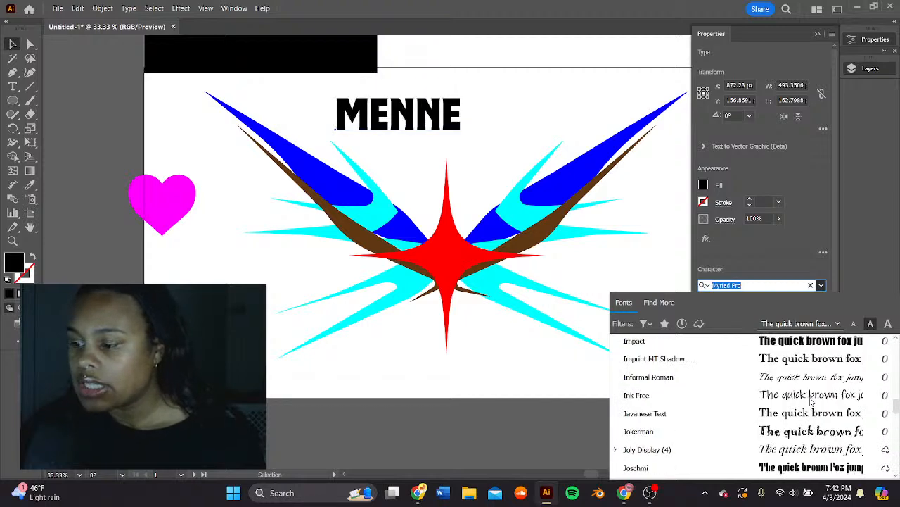
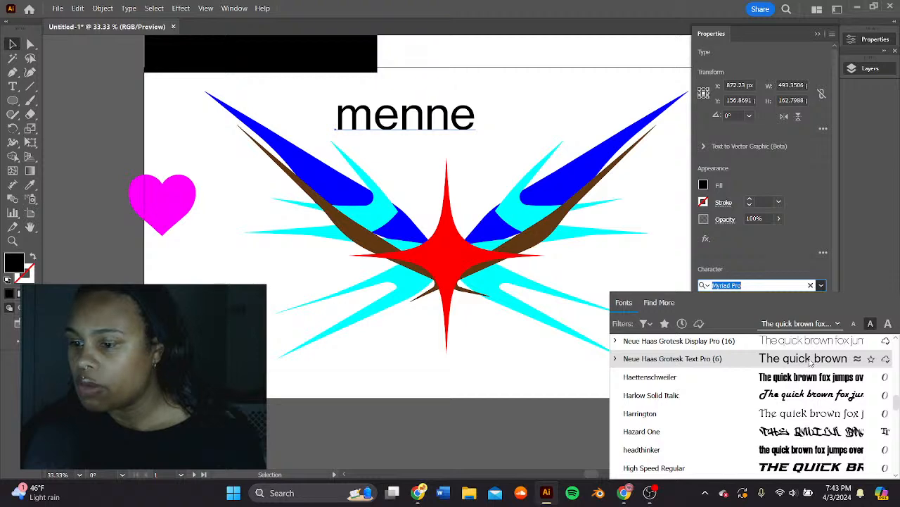
{"action": "scroll", "coordinate": [809, 387], "scroll_direction": "up", "scroll_amount": 5}
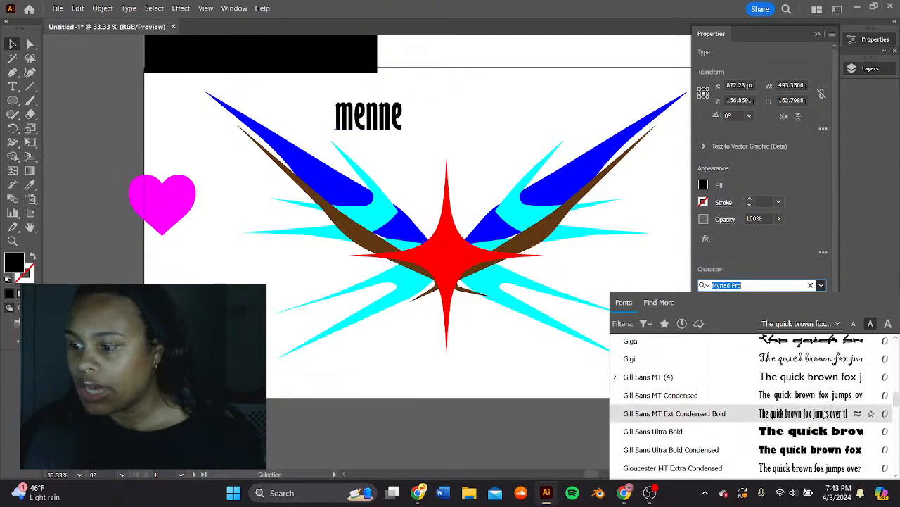
{"action": "scroll", "coordinate": [837, 422], "scroll_direction": "up", "scroll_amount": 3}
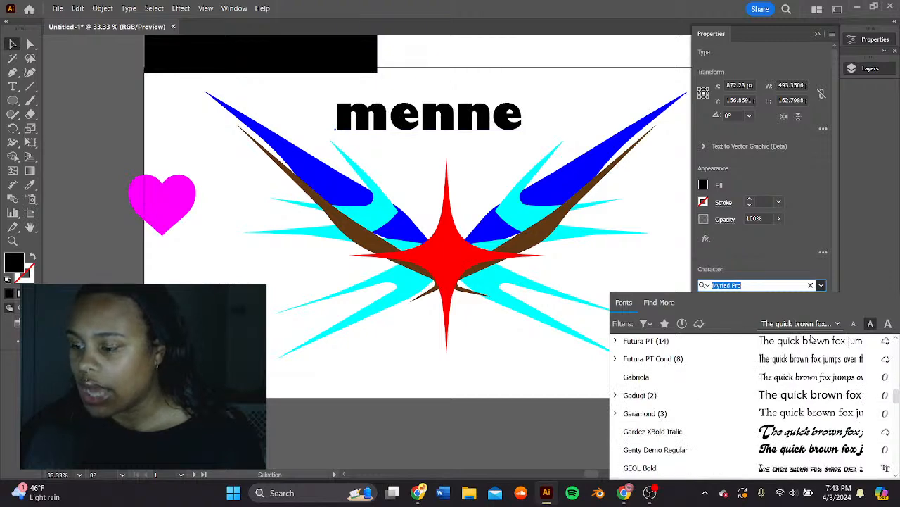
{"action": "scroll", "coordinate": [762, 380], "scroll_direction": "up", "scroll_amount": 6}
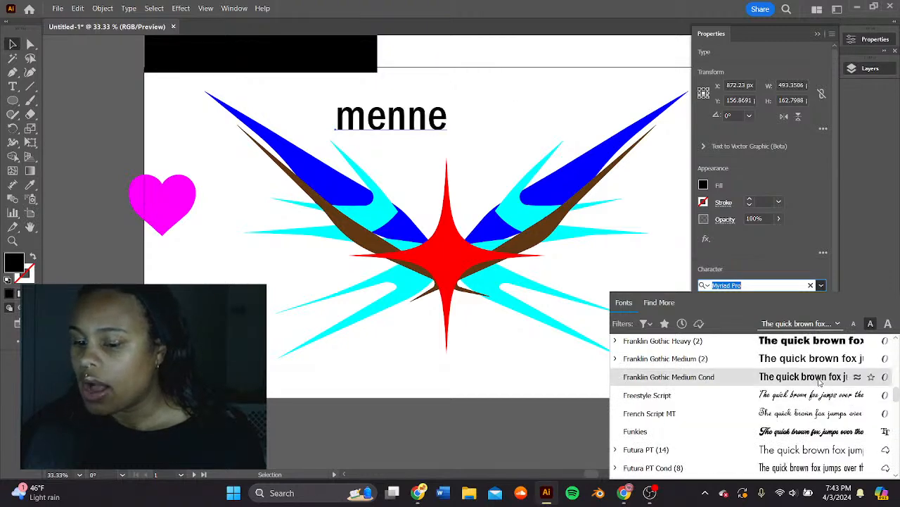
{"action": "scroll", "coordinate": [809, 384], "scroll_direction": "up", "scroll_amount": 6}
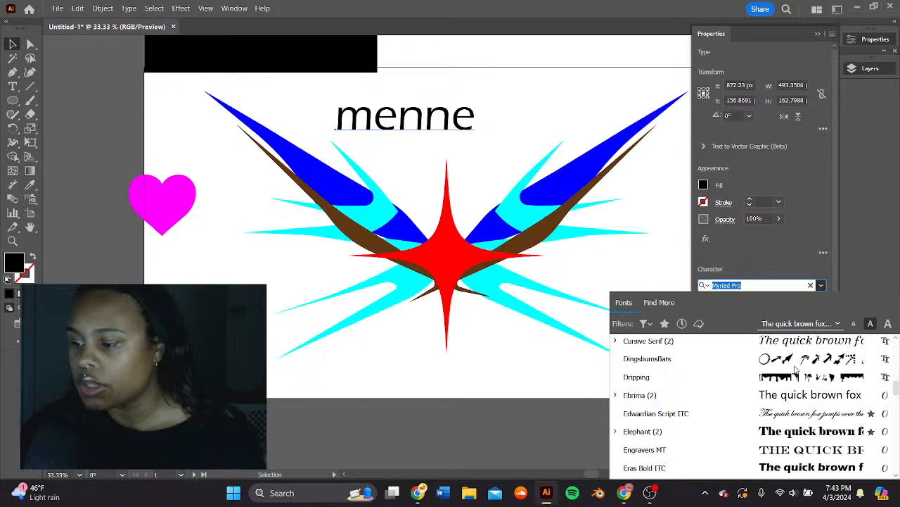
{"action": "scroll", "coordinate": [801, 373], "scroll_direction": "up", "scroll_amount": 8}
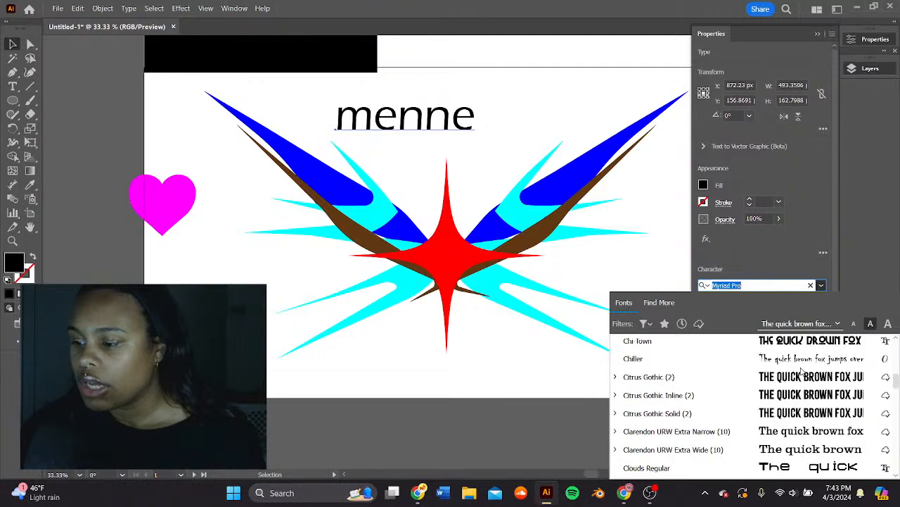
{"action": "scroll", "coordinate": [800, 378], "scroll_direction": "up", "scroll_amount": 8}
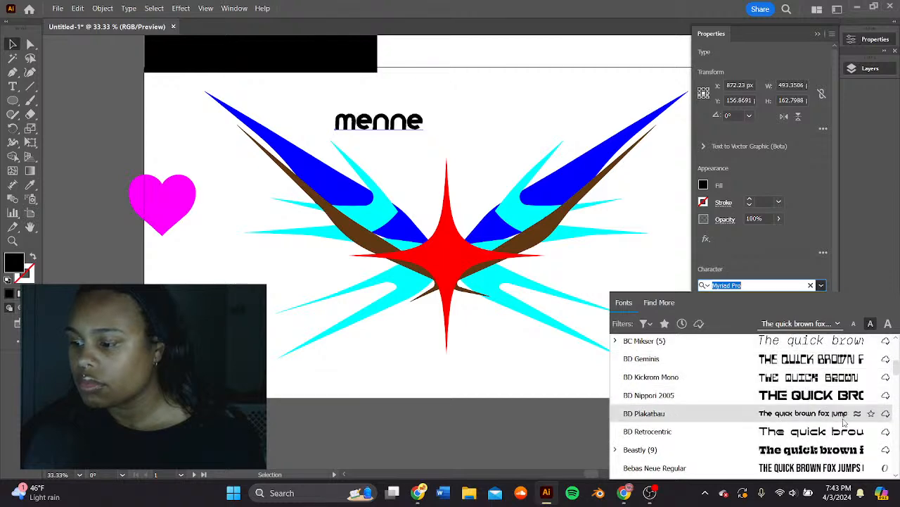
{"action": "scroll", "coordinate": [844, 395], "scroll_direction": "up", "scroll_amount": 5}
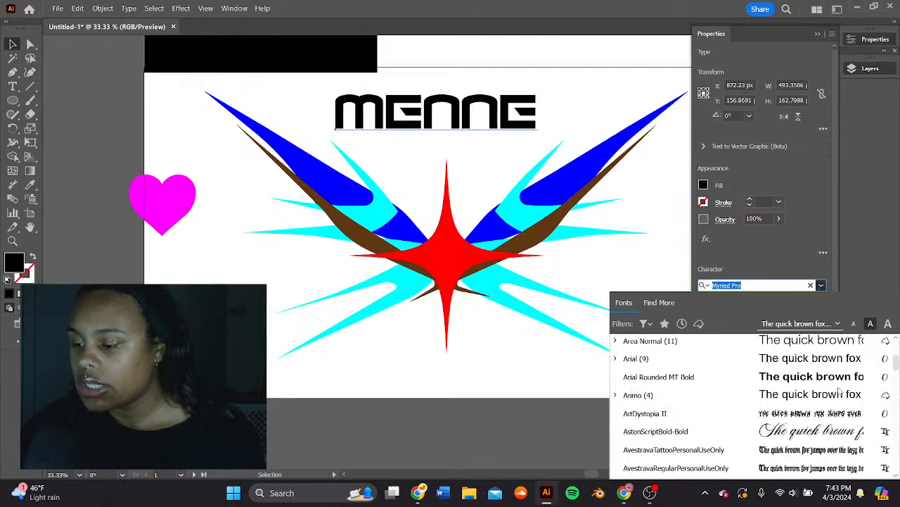
{"action": "scroll", "coordinate": [842, 379], "scroll_direction": "up", "scroll_amount": 8}
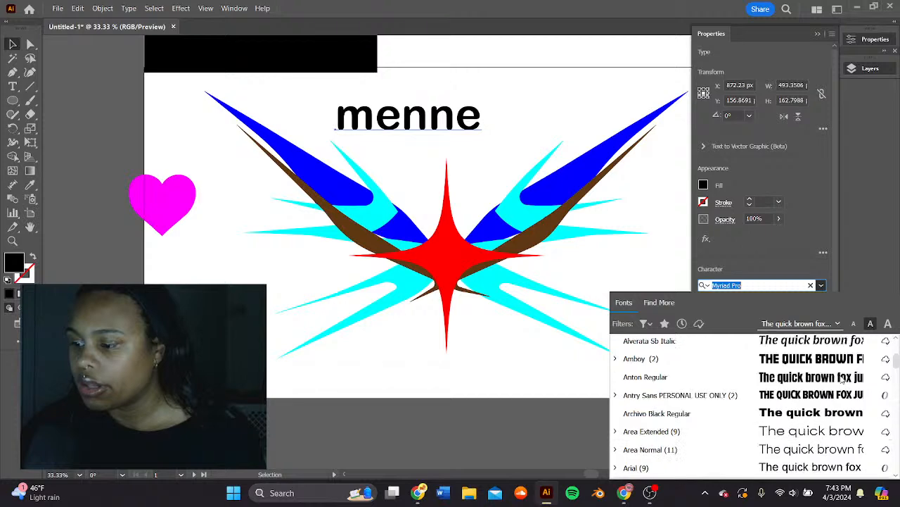
{"action": "scroll", "coordinate": [833, 373], "scroll_direction": "up", "scroll_amount": 10}
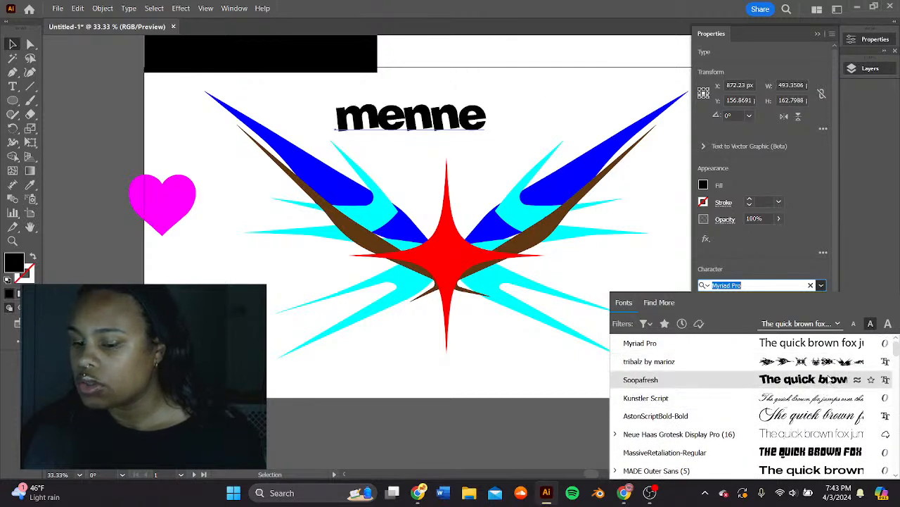
- Set the "menne" text in Antry Sans PERSONAL USE ONLY and move it about 364 px right and 31 px up, starting above the star's upper tip
{"action": "scroll", "coordinate": [832, 436], "scroll_direction": "down", "scroll_amount": 2}
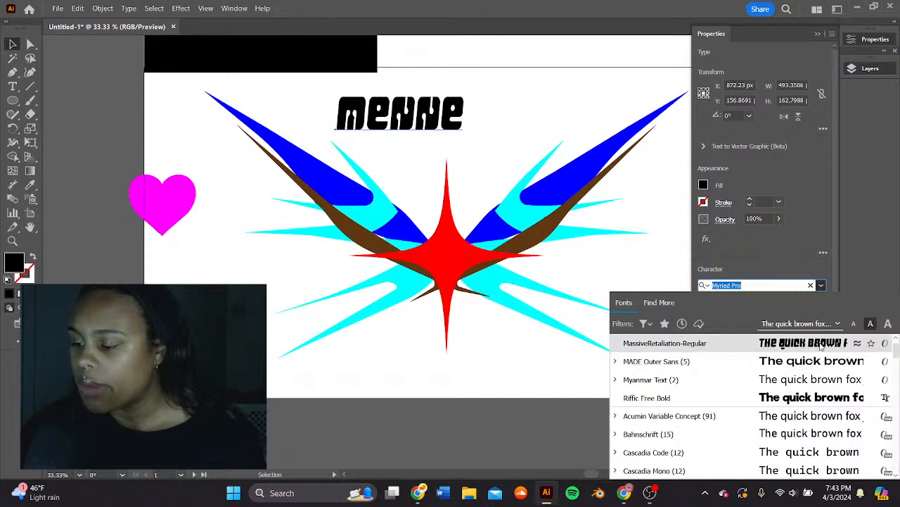
{"action": "scroll", "coordinate": [822, 345], "scroll_direction": "down", "scroll_amount": 3}
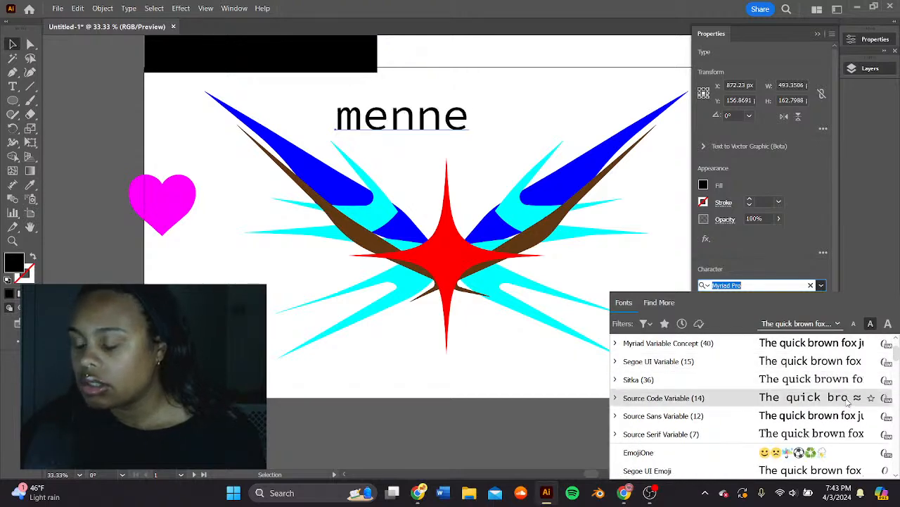
{"action": "scroll", "coordinate": [836, 425], "scroll_direction": "down", "scroll_amount": 2}
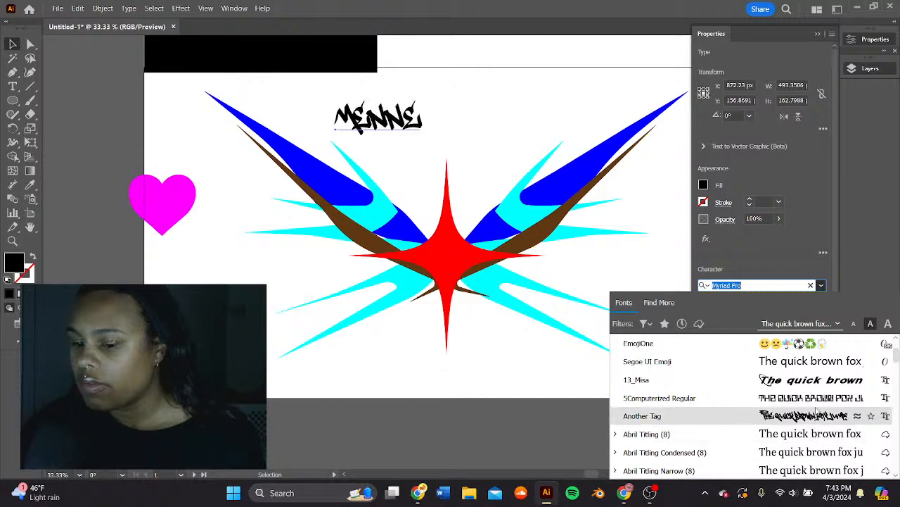
{"action": "scroll", "coordinate": [815, 410], "scroll_direction": "down", "scroll_amount": 5}
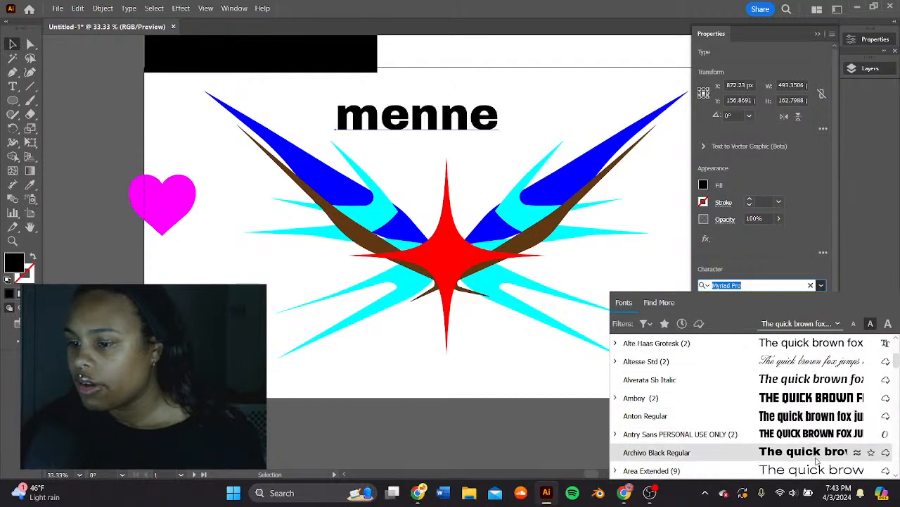
{"action": "left_click", "coordinate": [767, 434]}
{"action": "left_click_drag", "start_coordinate": [334, 105], "coordinate": [446, 96]}
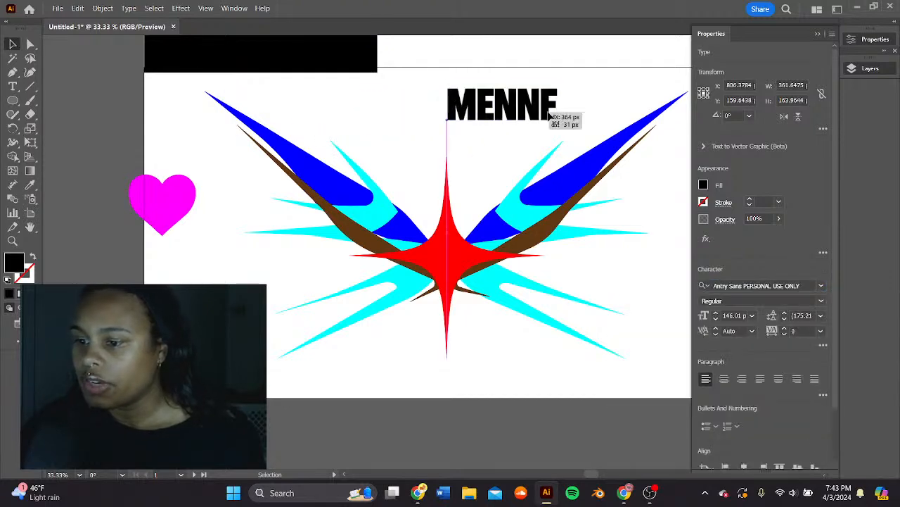
- Change the "menne" text's font to Kunstler Script and reopen the font list
{"action": "left_click", "coordinate": [820, 285]}
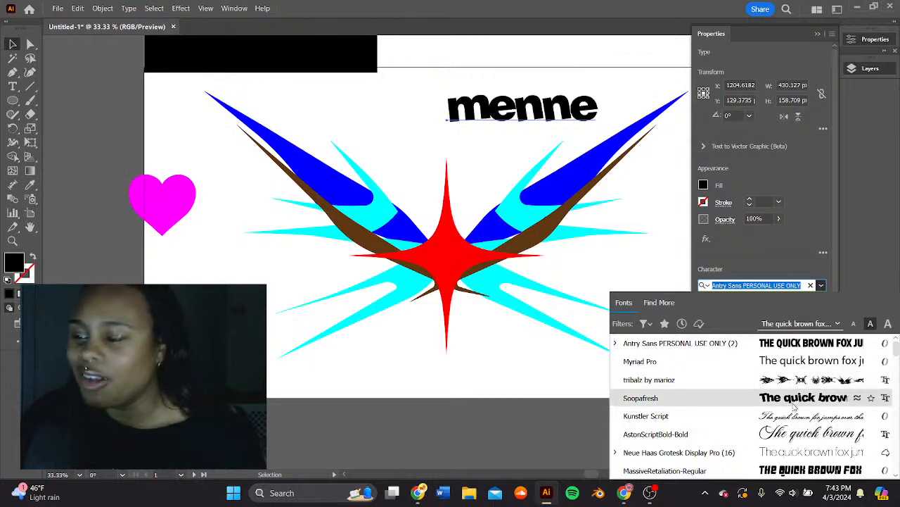
{"action": "left_click", "coordinate": [796, 414]}
{"action": "left_click", "coordinate": [821, 286]}
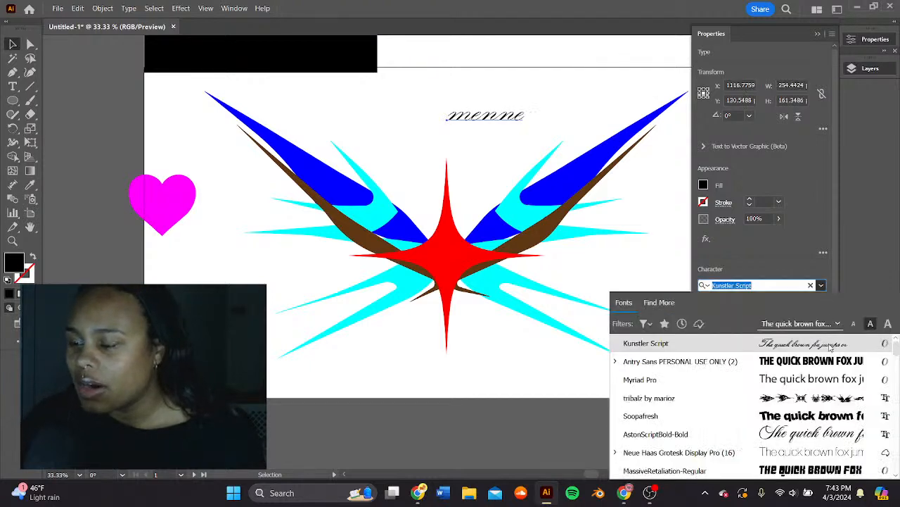
- Set the text above the star in Soopafresh, try the word "trump" in place of "menne", and clear the lettering
{"action": "left_click", "coordinate": [774, 413]}
{"action": "key", "text": "t"}
{"action": "double_click", "coordinate": [542, 94]}
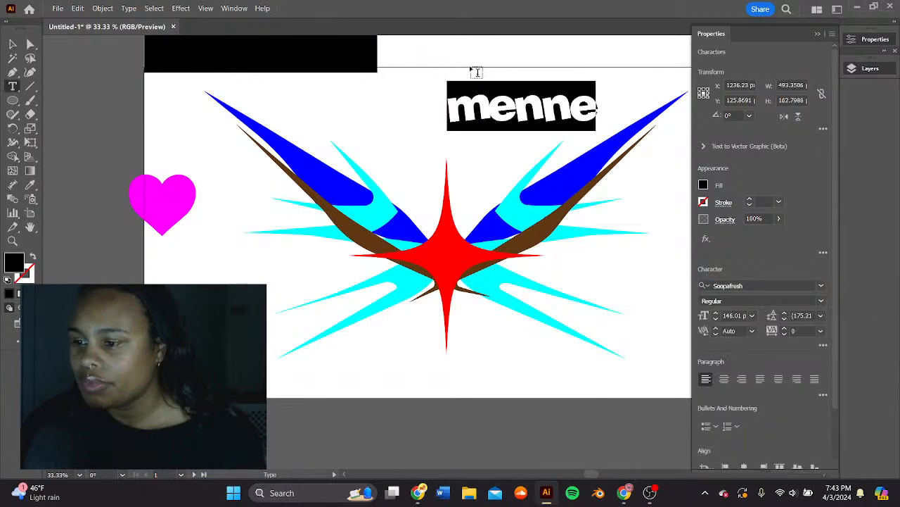
{"action": "type", "text": "trup"}
{"action": "key", "text": "BackSpace"}
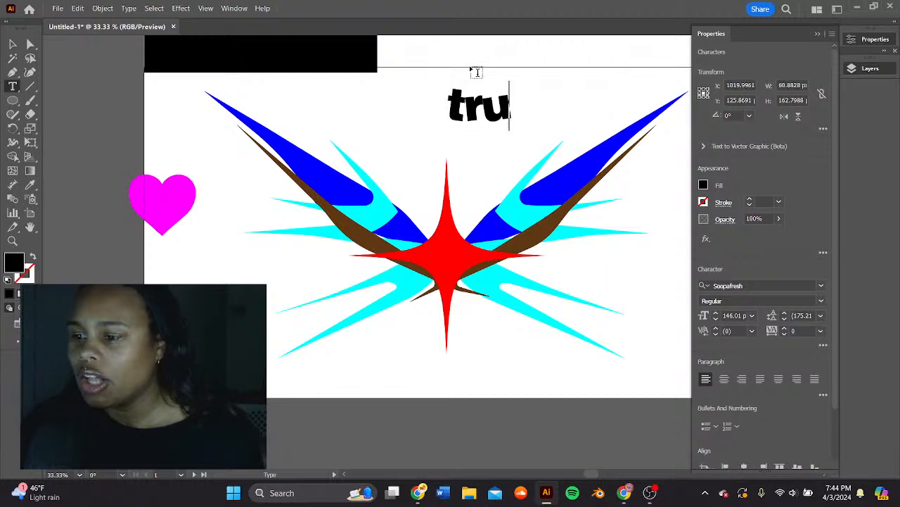
{"action": "type", "text": "mp"}
{"action": "key", "text": "BackSpace"}
{"action": "key", "text": "BackSpace"}
{"action": "key", "text": "BackSpace"}
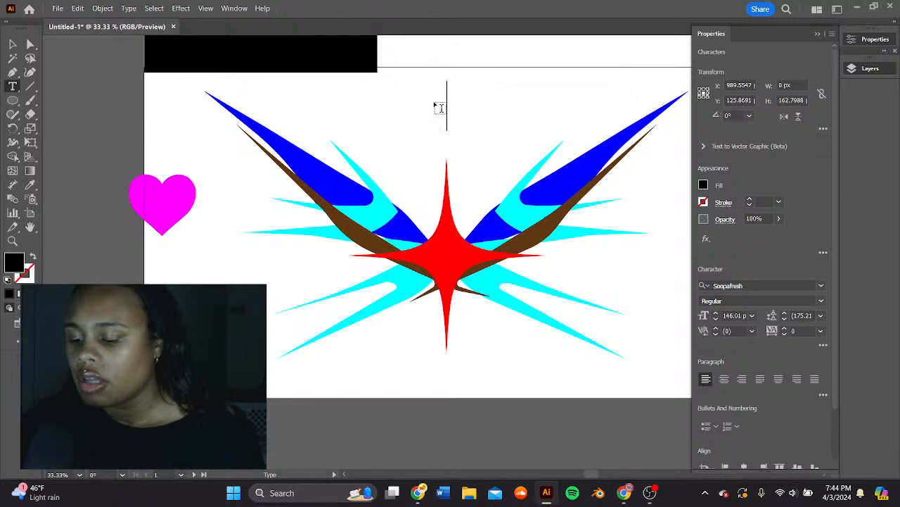
- Try the letters "me" and a short name as the Soopafresh lettering above the star, clearing each attempt
{"action": "type", "text": "me"}
{"action": "key", "text": "BackSpace"}
{"action": "key", "text": "BackSpace"}
{"action": "type", "text": "me"}
{"action": "key", "text": "BackSpace"}
{"action": "key", "text": "BackSpace"}
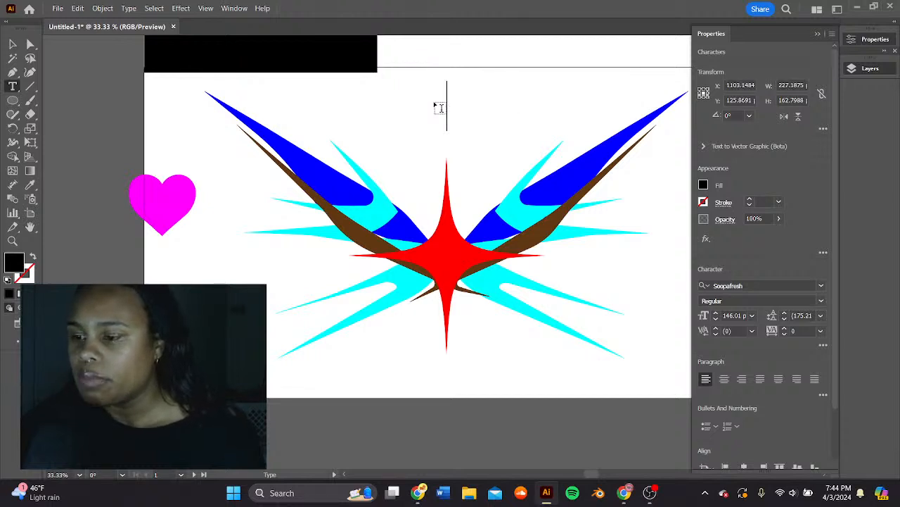
{"action": "type", "text": "me"}
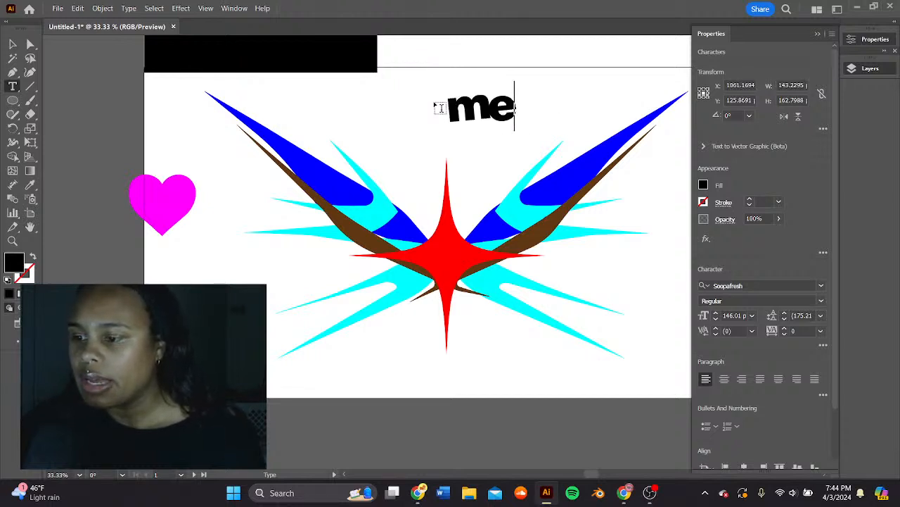
{"action": "key", "text": "BackSpace"}
{"action": "key", "text": "BackSpace"}
{"action": "type", "text": "mei"}
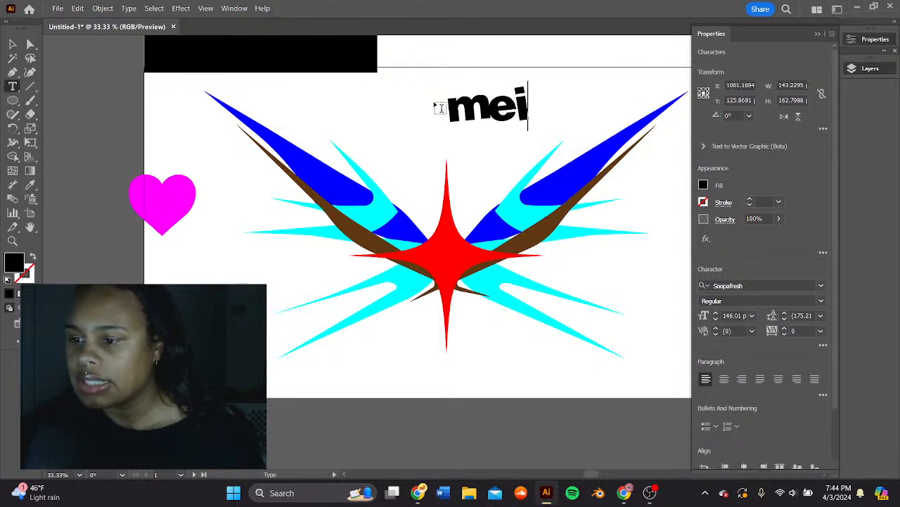
{"action": "key", "text": "BackSpace"}
{"action": "key", "text": "BackSpace"}
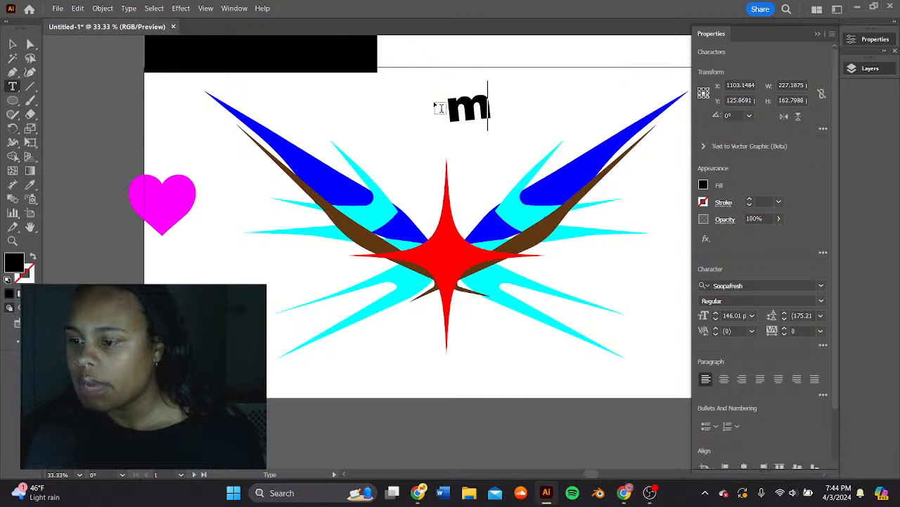
{"action": "key", "text": "BackSpace"}
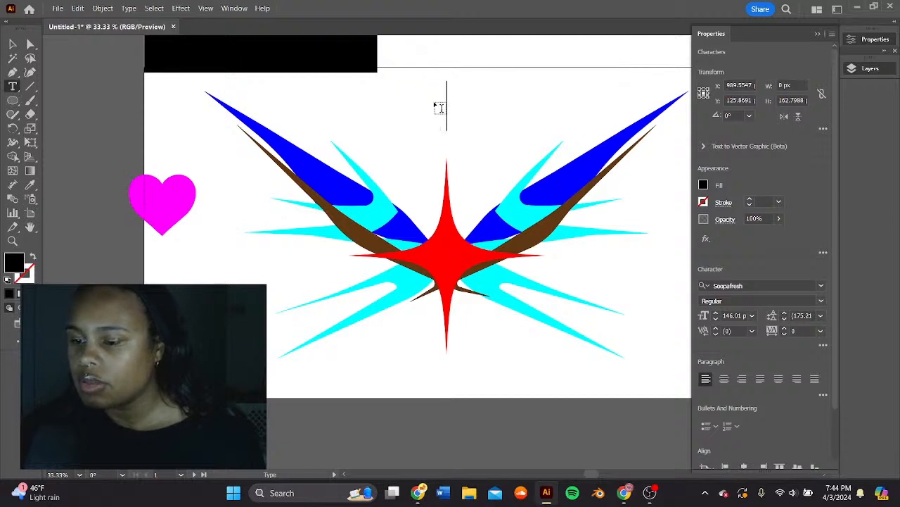
- Leave the empty text object and move the magenta heart onto the center of the red star
{"action": "left_click", "coordinate": [14, 45]}
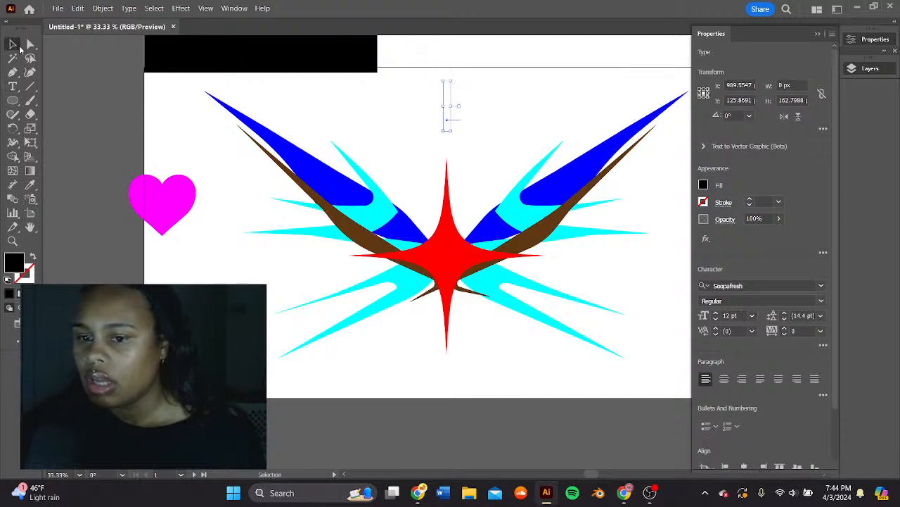
{"action": "left_click_drag", "start_coordinate": [451, 107], "coordinate": [513, 104]}
{"action": "left_click", "coordinate": [422, 117]}
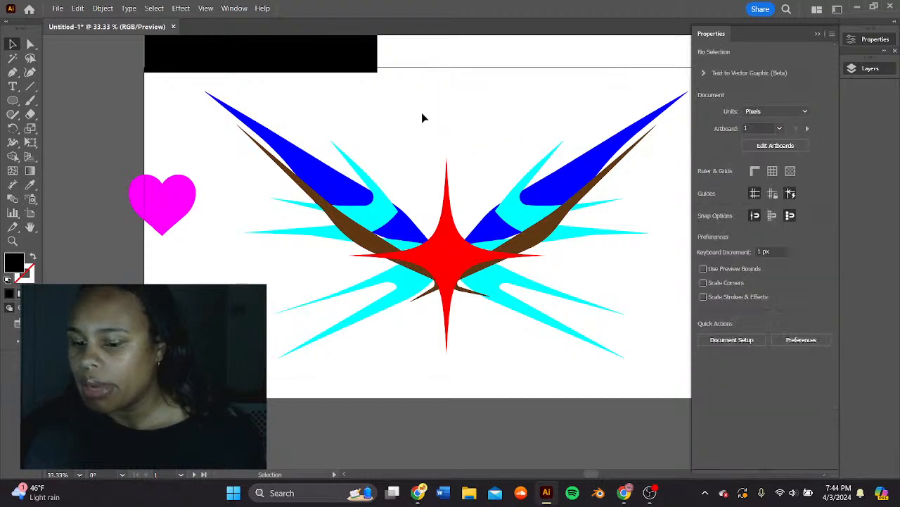
{"action": "scroll", "coordinate": [458, 134], "scroll_direction": "right", "scroll_amount": 2}
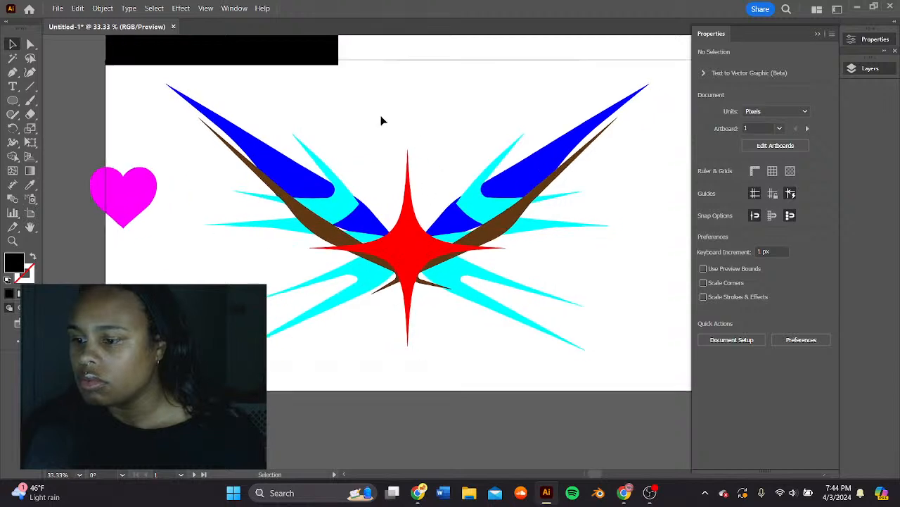
{"action": "left_click_drag", "start_coordinate": [150, 205], "coordinate": [423, 243]}
{"action": "left_click", "coordinate": [382, 165]}
{"action": "scroll", "coordinate": [436, 112], "scroll_direction": "down", "scroll_amount": 1}
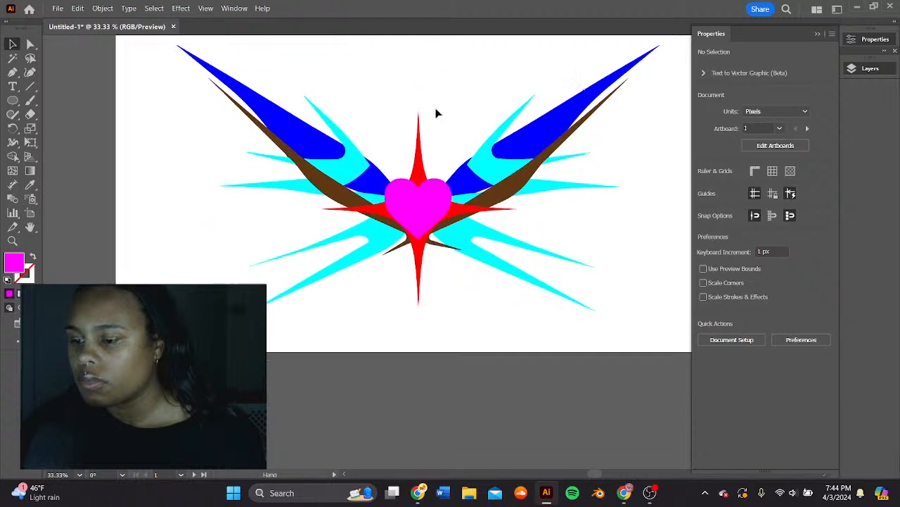
- Try to resize the magenta heart at the star's center from its upper corner
{"action": "left_click", "coordinate": [417, 208]}
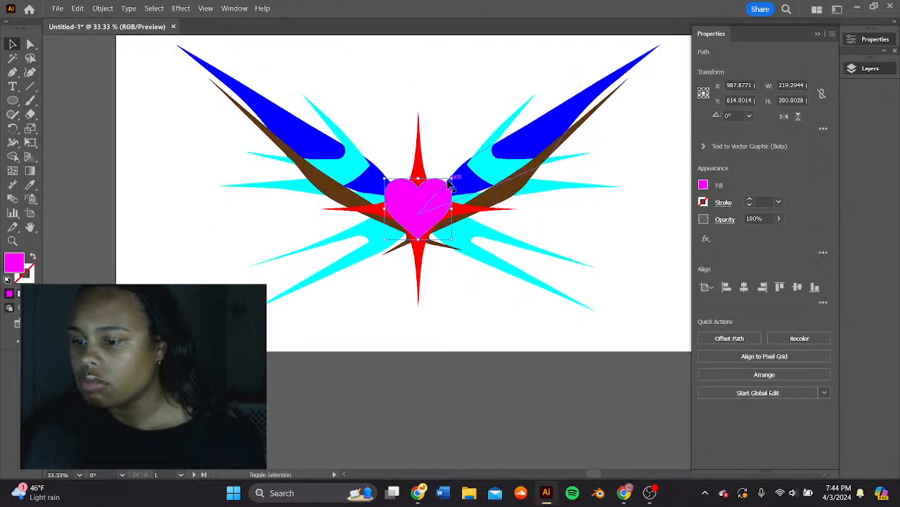
{"action": "mouse_move", "coordinate": [452, 180]}
{"action": "left_mouse_down"}
{"action": "mouse_move", "coordinate": [481, 140]}
{"action": "mouse_move", "coordinate": [420, 212]}
{"action": "mouse_move", "coordinate": [477, 171]}
{"action": "mouse_move", "coordinate": [468, 175]}
{"action": "mouse_move", "coordinate": [481, 133]}
{"action": "mouse_move", "coordinate": [452, 176]}
{"action": "left_mouse_up"}
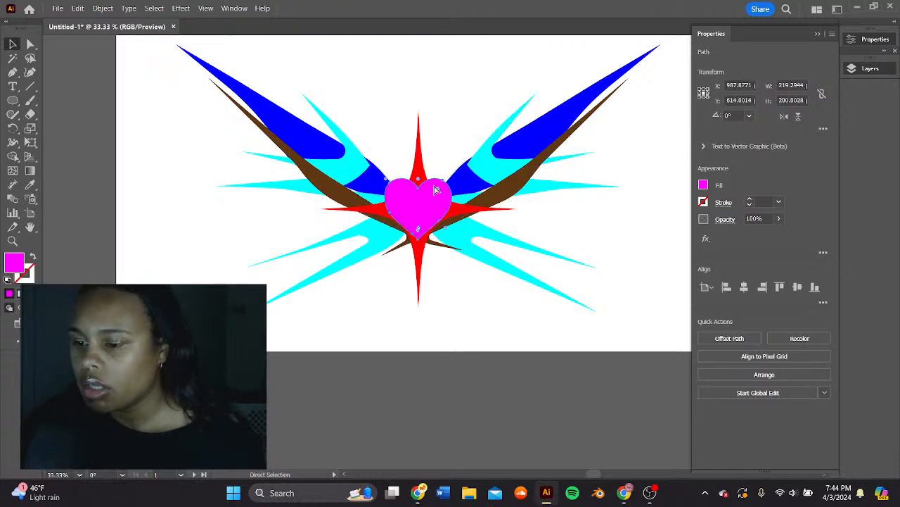
{"action": "left_click_drag", "start_coordinate": [415, 145], "coordinate": [411, 179]}
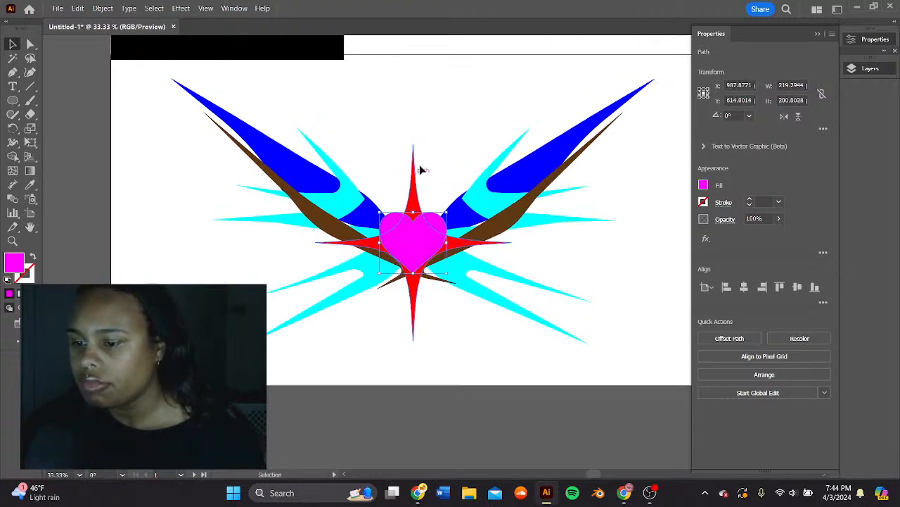
{"action": "left_click", "coordinate": [444, 159]}
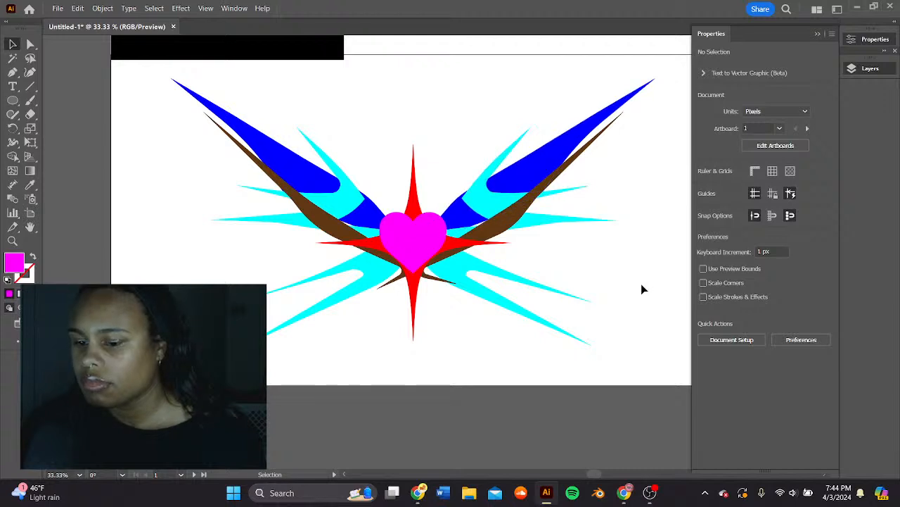
{"action": "left_click", "coordinate": [427, 232]}
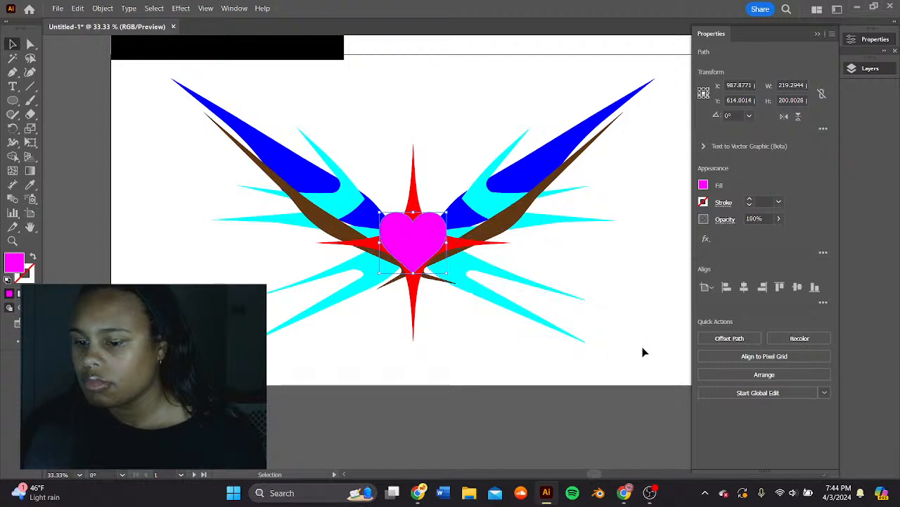
{"action": "left_click_drag", "start_coordinate": [427, 339], "coordinate": [472, 340]}
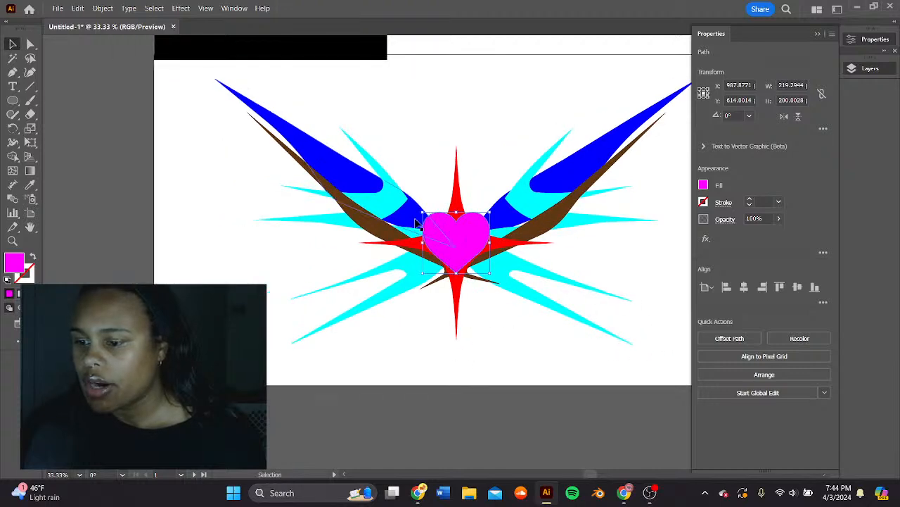
- Delete the three reference logo images from the artboard above the winged artwork
{"action": "left_click", "coordinate": [417, 222]}
{"action": "scroll", "coordinate": [322, 133], "scroll_direction": "up", "scroll_amount": 6}
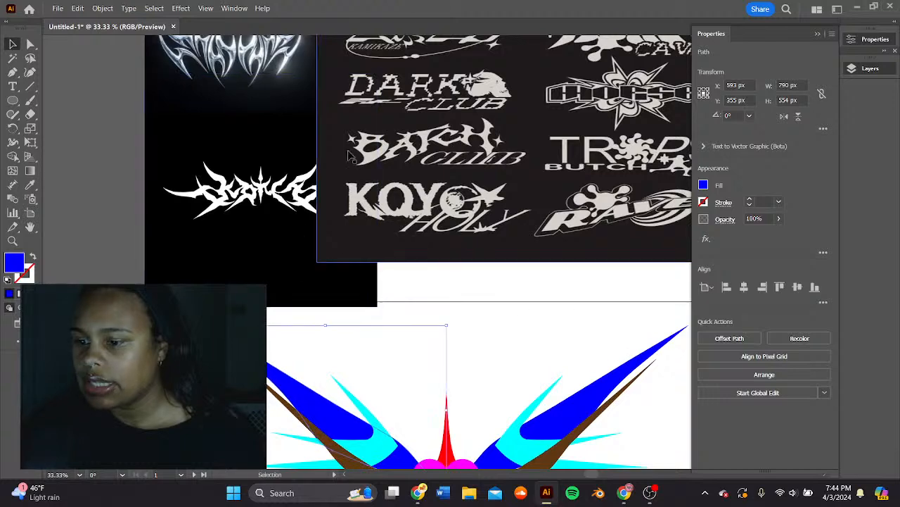
{"action": "left_click_drag", "start_coordinate": [426, 277], "coordinate": [368, 358]}
{"action": "left_click", "coordinate": [461, 249]}
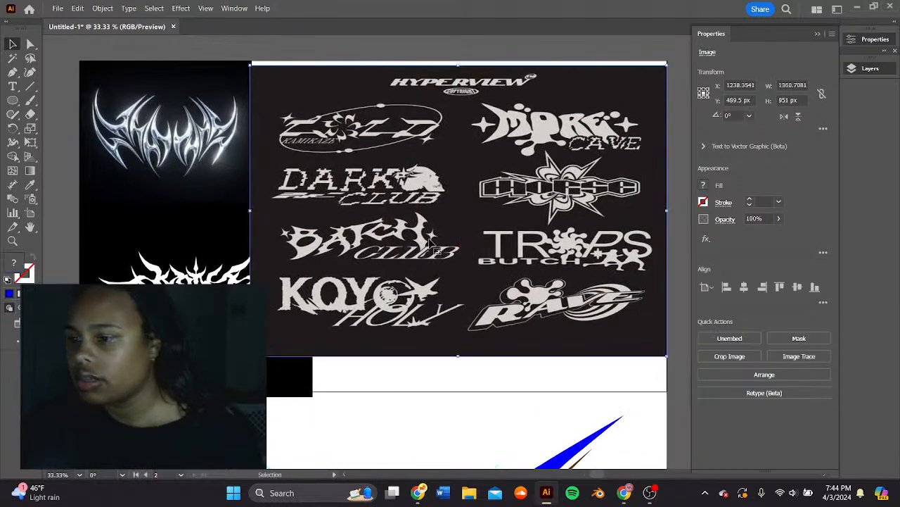
{"action": "key", "text": "Delete"}
{"action": "left_click", "coordinate": [211, 130]}
{"action": "key", "text": "Delete"}
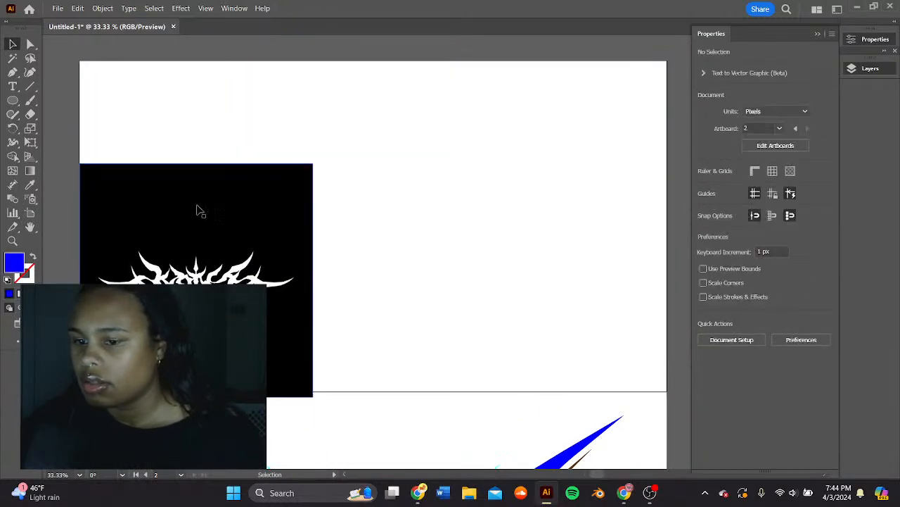
{"action": "left_click", "coordinate": [207, 236]}
{"action": "key", "text": "Delete"}
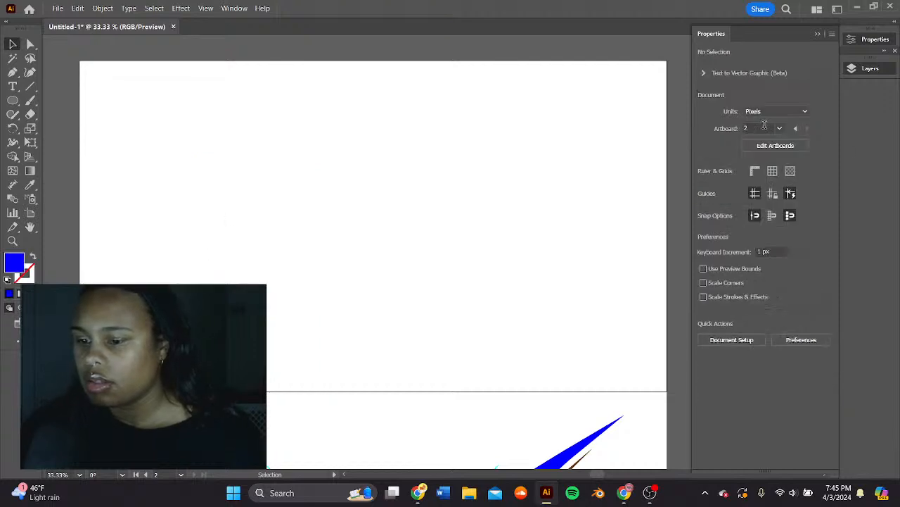
- Delete the emptied second artboard and leave artboard editing
{"action": "left_click", "coordinate": [775, 145]}
{"action": "key", "text": "Delete"}
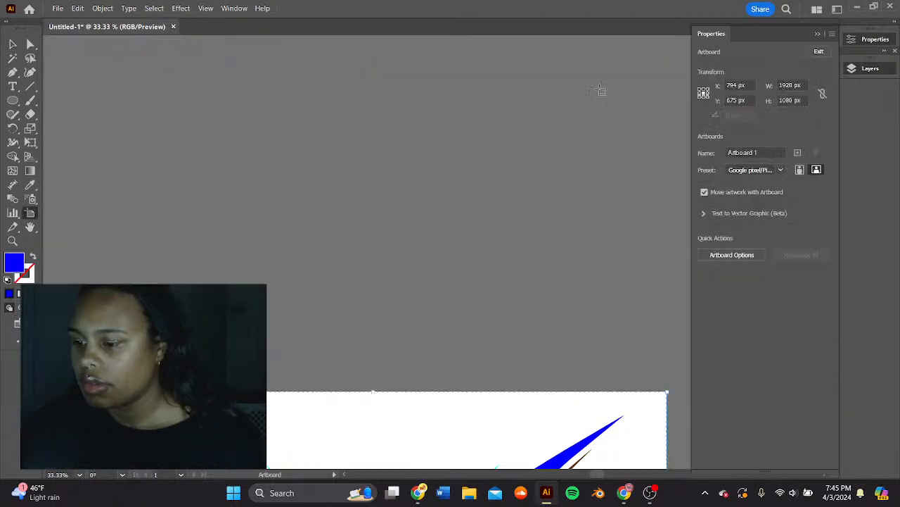
{"action": "left_click", "coordinate": [819, 50]}
- Move the magenta heart about 38 px down on the red star and try narrowing it to about 158 px wide
{"action": "scroll", "coordinate": [539, 213], "scroll_direction": "down", "scroll_amount": 5}
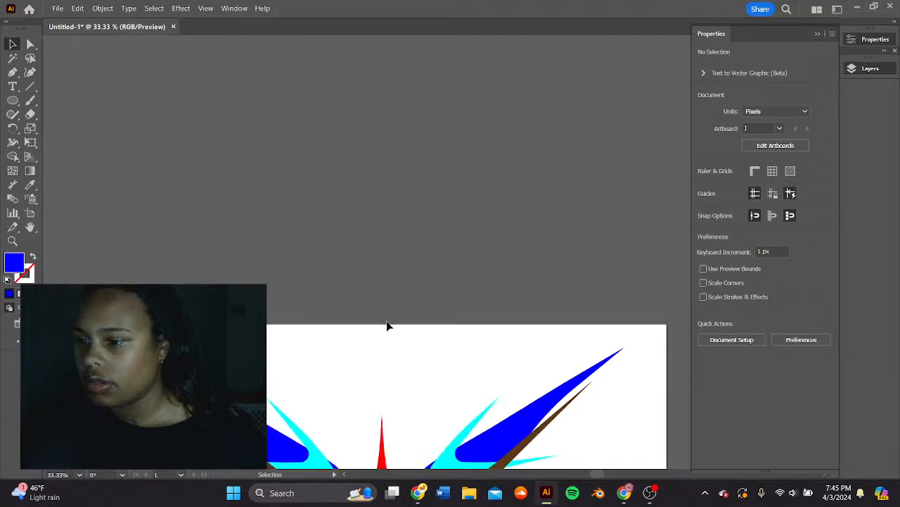
{"action": "scroll", "coordinate": [447, 272], "scroll_direction": "down", "scroll_amount": 2}
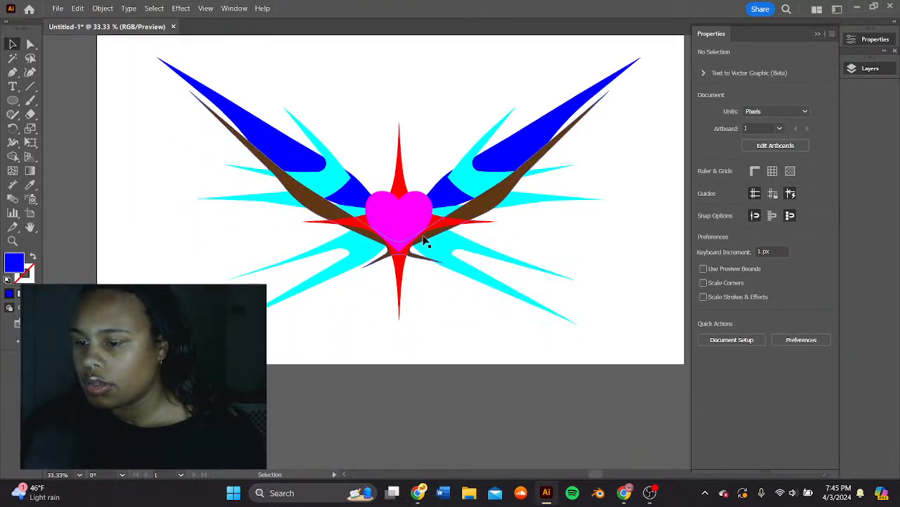
{"action": "mouse_move", "coordinate": [411, 239]}
{"action": "left_mouse_down"}
{"action": "mouse_move", "coordinate": [411, 254]}
{"action": "mouse_move", "coordinate": [413, 227]}
{"action": "left_mouse_up"}
{"action": "left_click", "coordinate": [416, 145]}
{"action": "left_click", "coordinate": [424, 221]}
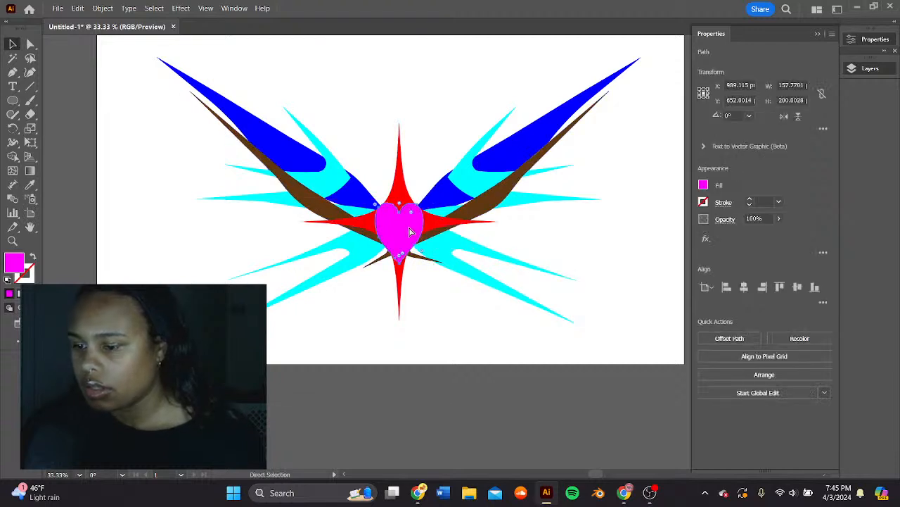
{"action": "key", "text": "a"}
{"action": "left_click", "coordinate": [424, 167]}
- Examine the whole winged logo, selecting the star and the cyan, blue and brown wing shapes one by one
{"action": "scroll", "coordinate": [424, 167], "scroll_direction": "up", "scroll_amount": 1}
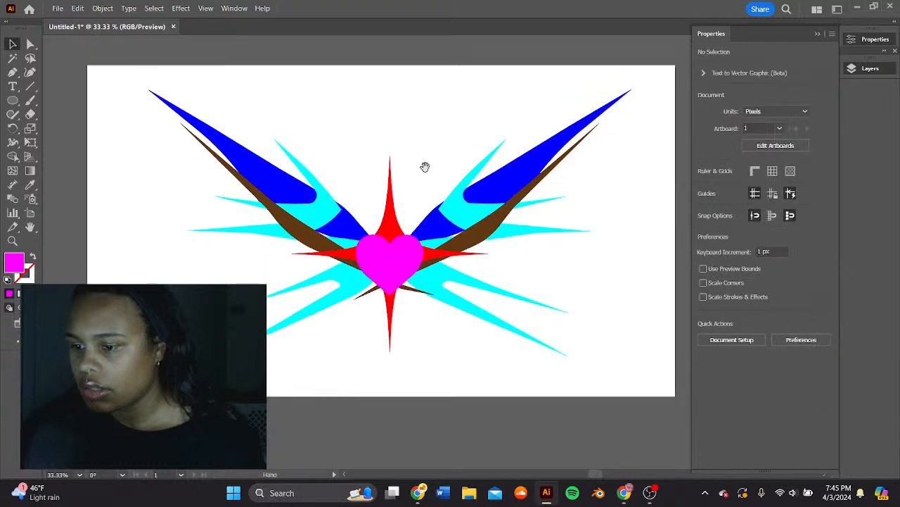
{"action": "key", "text": "ctrl+minus"}
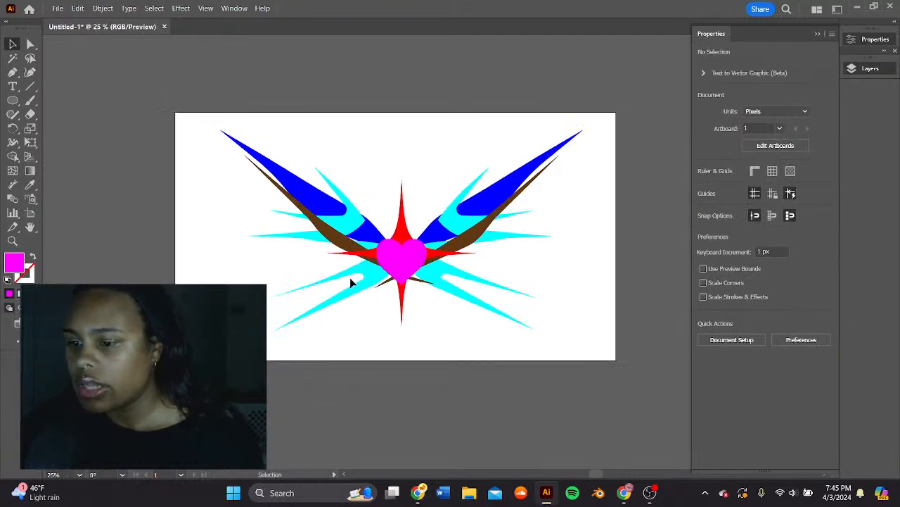
{"action": "left_click", "coordinate": [403, 229]}
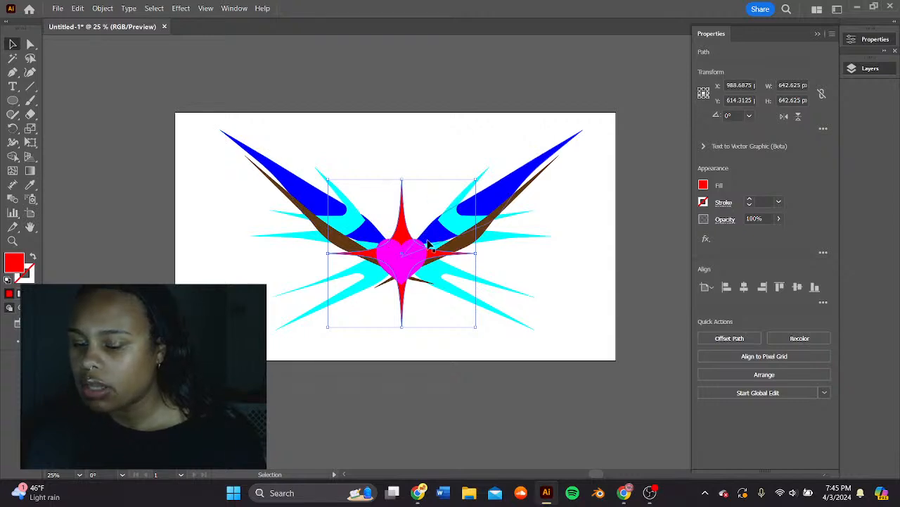
{"action": "left_click", "coordinate": [487, 221]}
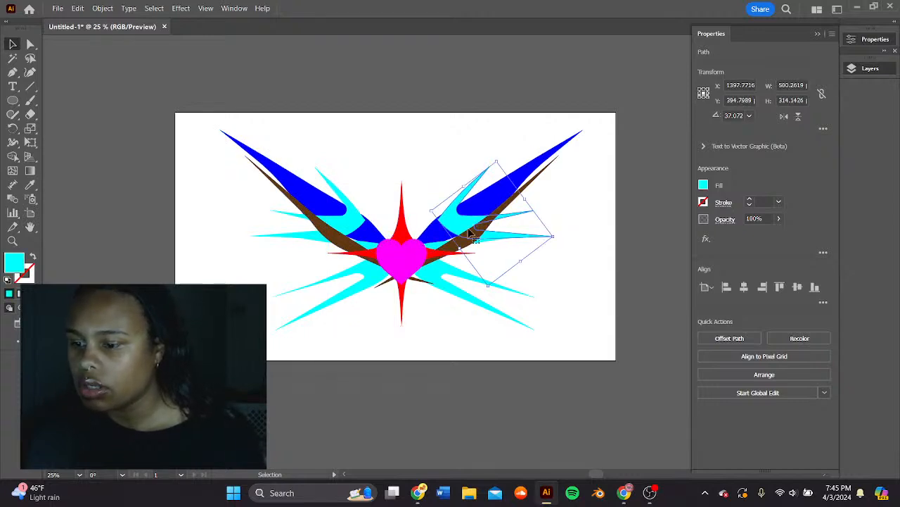
{"action": "left_click", "coordinate": [454, 245]}
{"action": "left_click", "coordinate": [442, 235]}
{"action": "left_click", "coordinate": [454, 276]}
{"action": "left_click", "coordinate": [360, 276]}
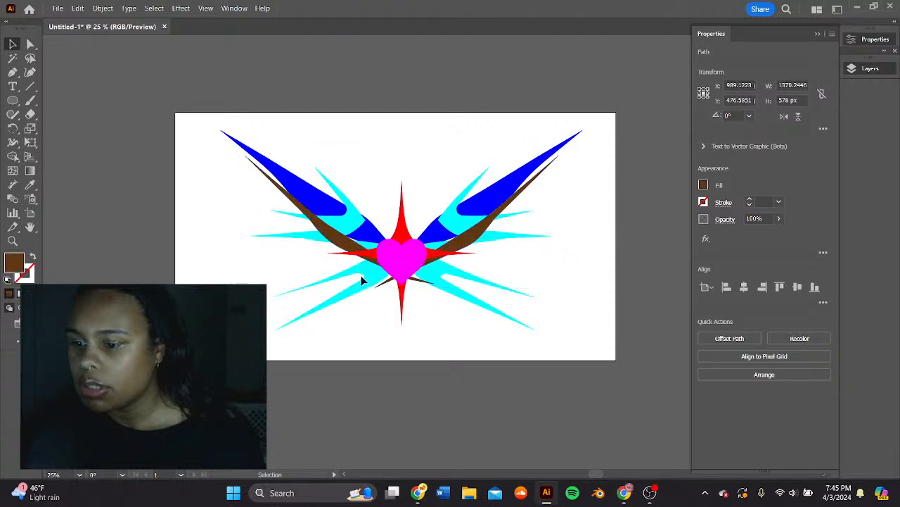
{"action": "left_click", "coordinate": [349, 223]}
{"action": "left_click", "coordinate": [378, 177]}
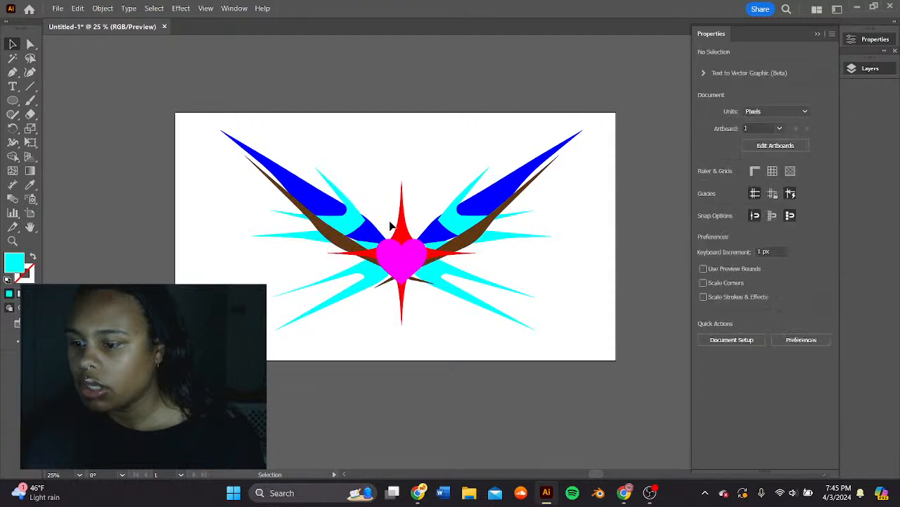
- Export the winged logo as an SVG named livetut in the Screenshots folder, keeping the default SVG options
{"action": "left_click", "coordinate": [57, 9]}
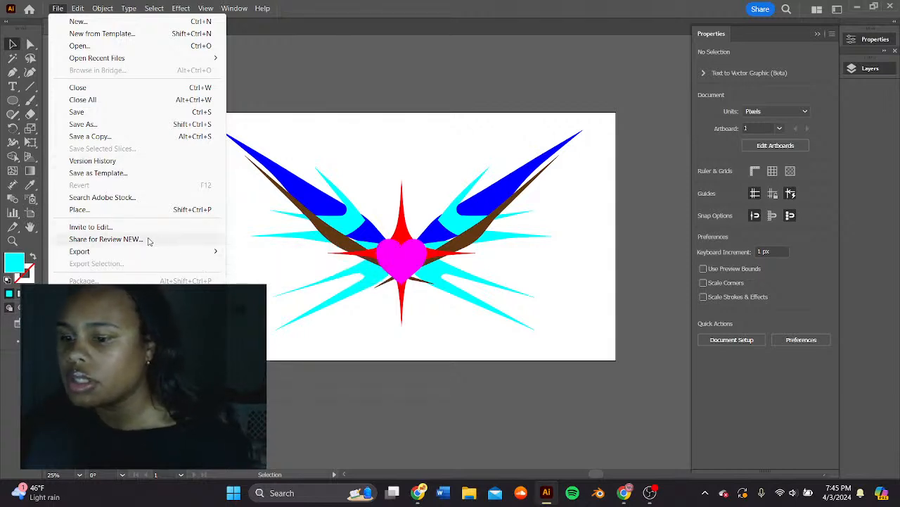
{"action": "mouse_move", "coordinate": [149, 254]}
{"action": "left_click", "coordinate": [271, 263]}
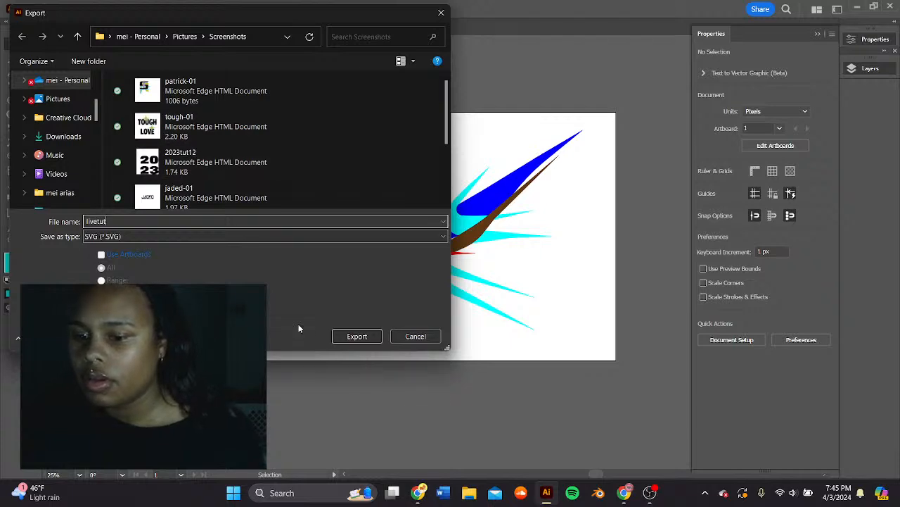
{"action": "left_click", "coordinate": [358, 337]}
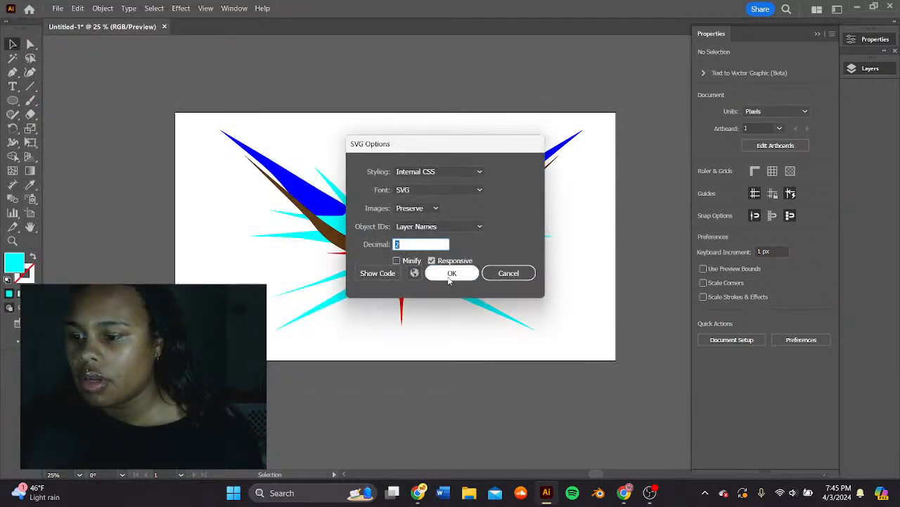
{"action": "left_click", "coordinate": [450, 277]}
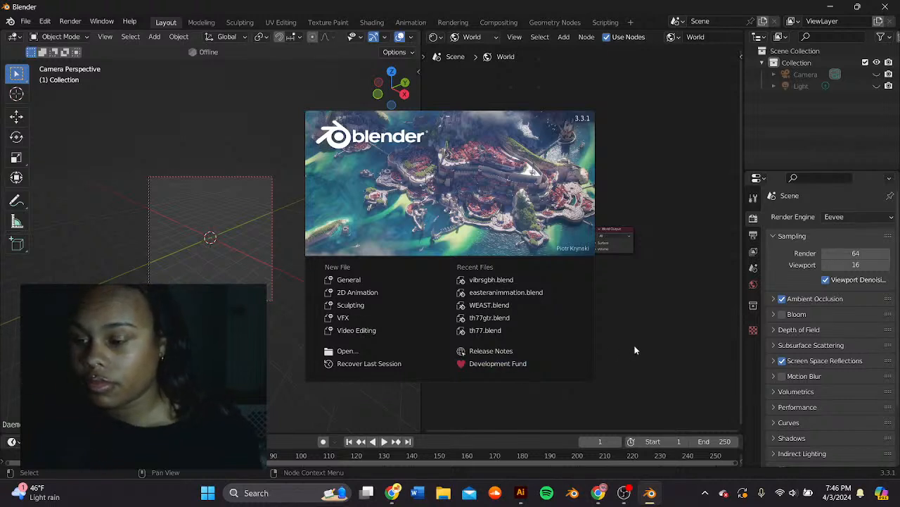
- In Blender, dismiss the splash screen, widen the 3D viewport over the node editor and leave the camera view
{"action": "left_click", "coordinate": [457, 253]}
{"action": "left_click_drag", "start_coordinate": [419, 209], "coordinate": [739, 313]}
{"action": "left_click", "coordinate": [713, 156]}
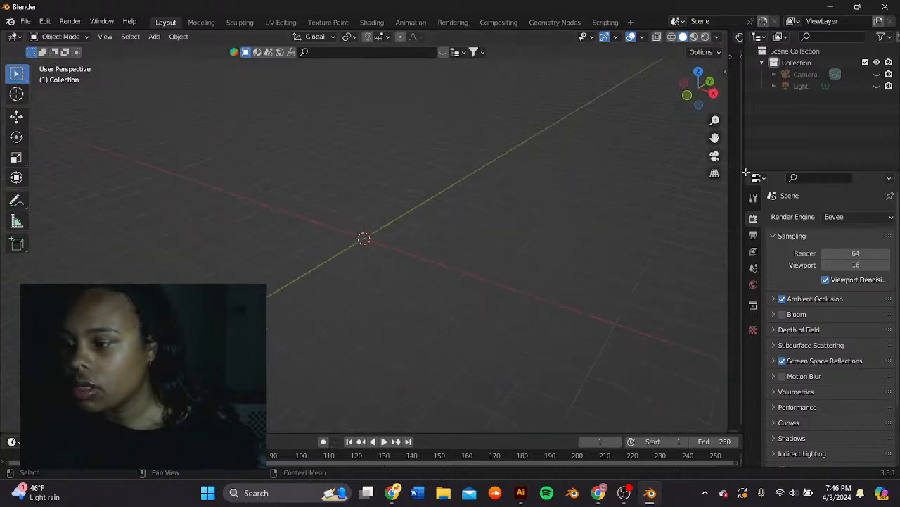
{"action": "left_click_drag", "start_coordinate": [740, 155], "coordinate": [701, 152]}
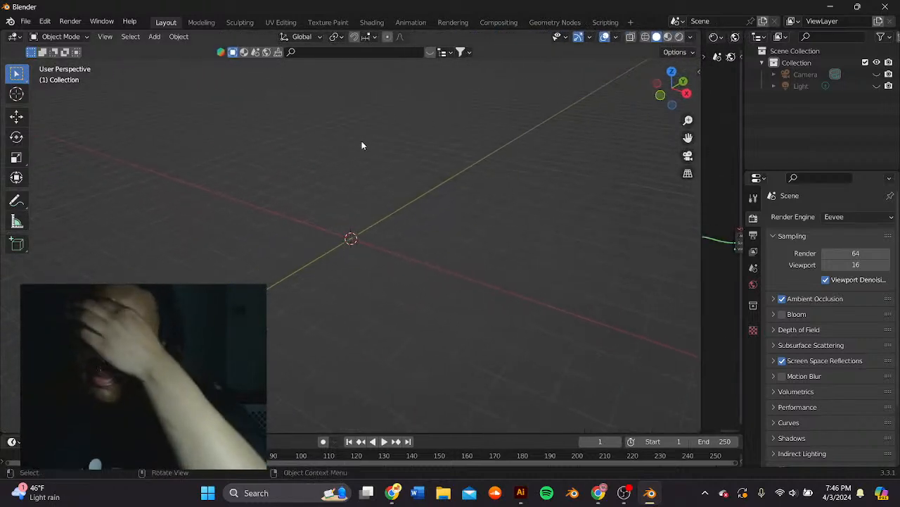
- Import leap1.svg from the Downloads folder, and delete all its imported curves
{"action": "left_click", "coordinate": [25, 21]}
{"action": "mouse_move", "coordinate": [94, 180]}
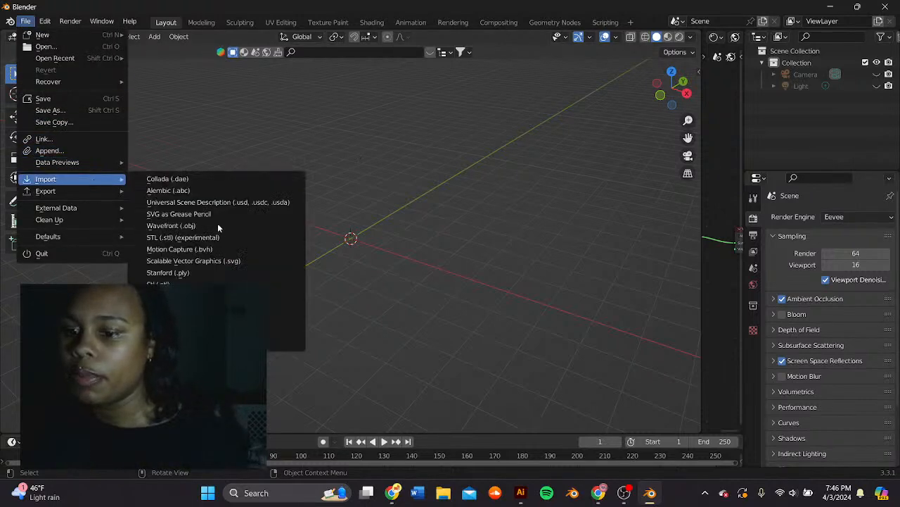
{"action": "left_click", "coordinate": [218, 261]}
{"action": "left_click", "coordinate": [82, 235]}
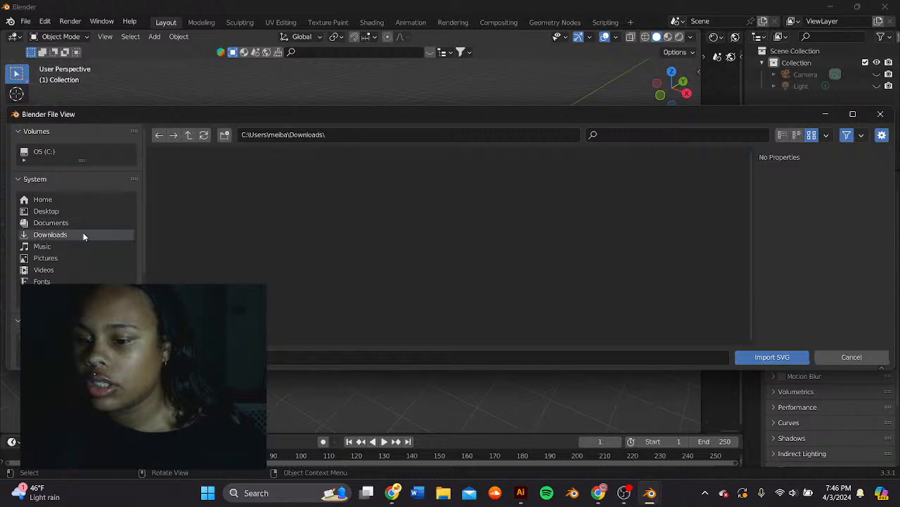
{"action": "scroll", "coordinate": [232, 240], "scroll_direction": "down", "scroll_amount": 5}
{"action": "scroll", "coordinate": [215, 232], "scroll_direction": "up", "scroll_amount": 1}
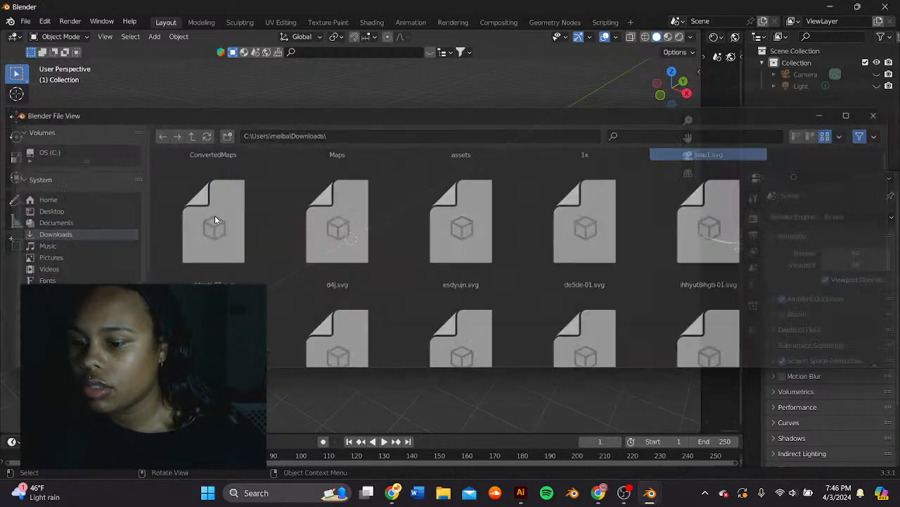
{"action": "double_click", "coordinate": [215, 215]}
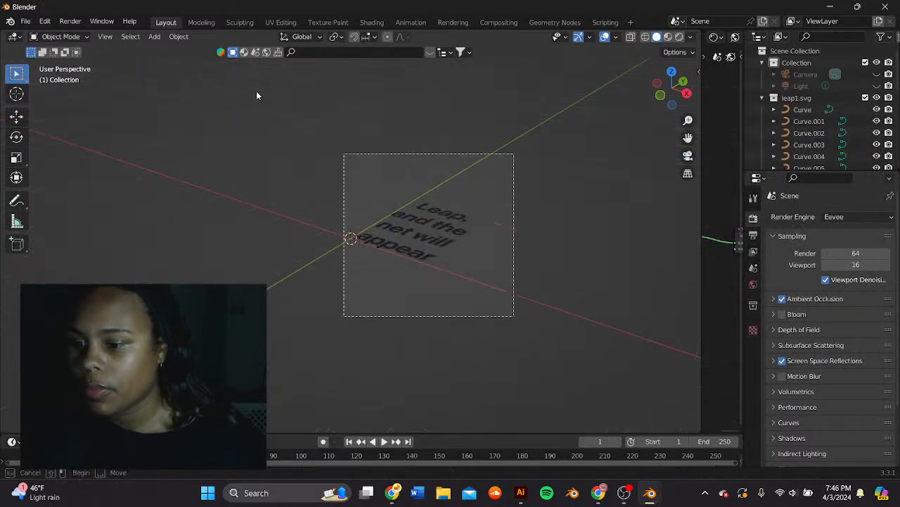
{"action": "key", "text": "Delete"}
- Look through the Downloads and Desktop folders in the SVG import browser for the exported logo
{"action": "left_click", "coordinate": [27, 22]}
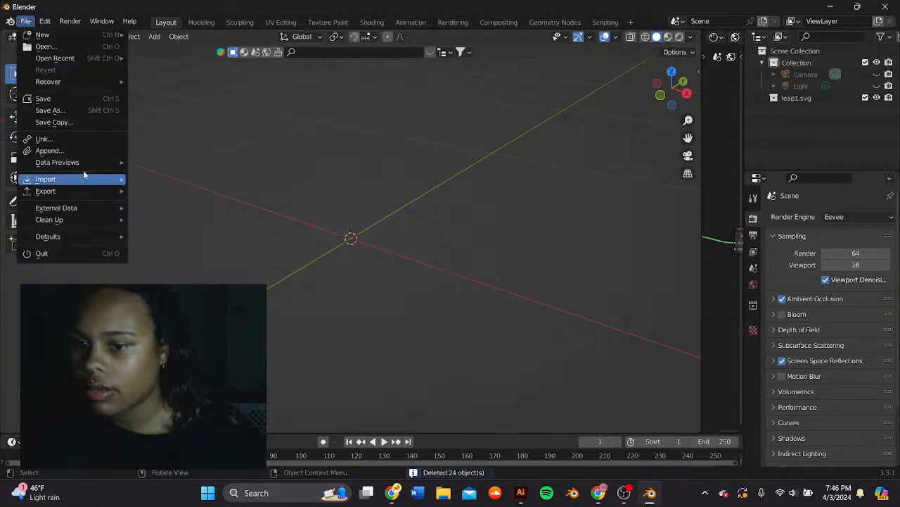
{"action": "mouse_move", "coordinate": [79, 181]}
{"action": "left_click", "coordinate": [193, 260]}
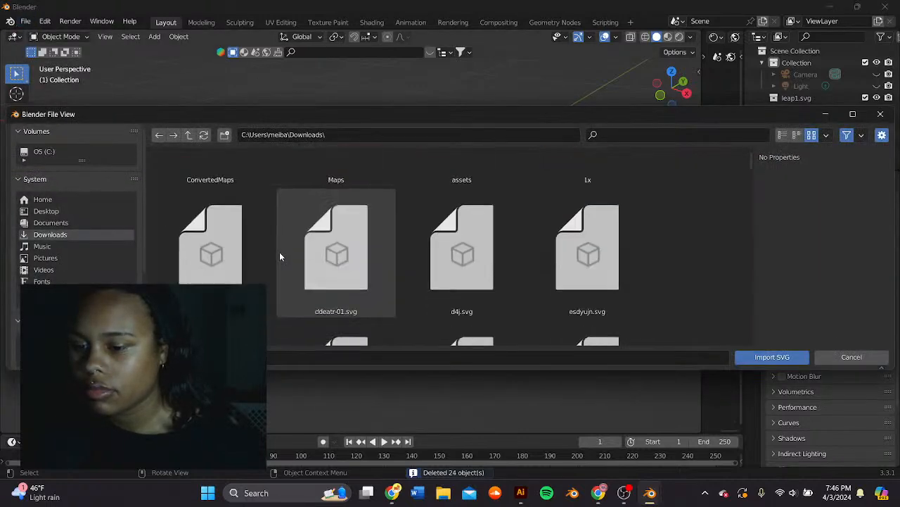
{"action": "scroll", "coordinate": [284, 247], "scroll_direction": "up", "scroll_amount": 1}
{"action": "scroll", "coordinate": [283, 247], "scroll_direction": "down", "scroll_amount": 5}
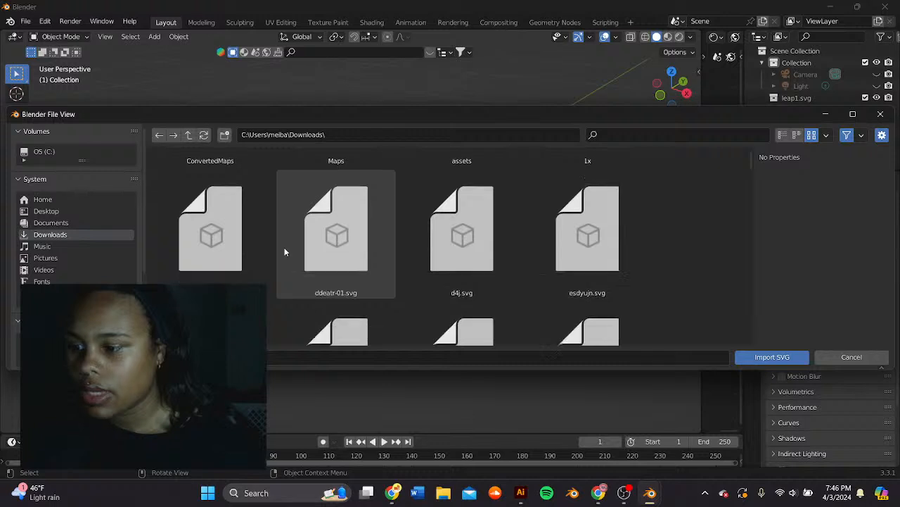
{"action": "scroll", "coordinate": [285, 246], "scroll_direction": "up", "scroll_amount": 3}
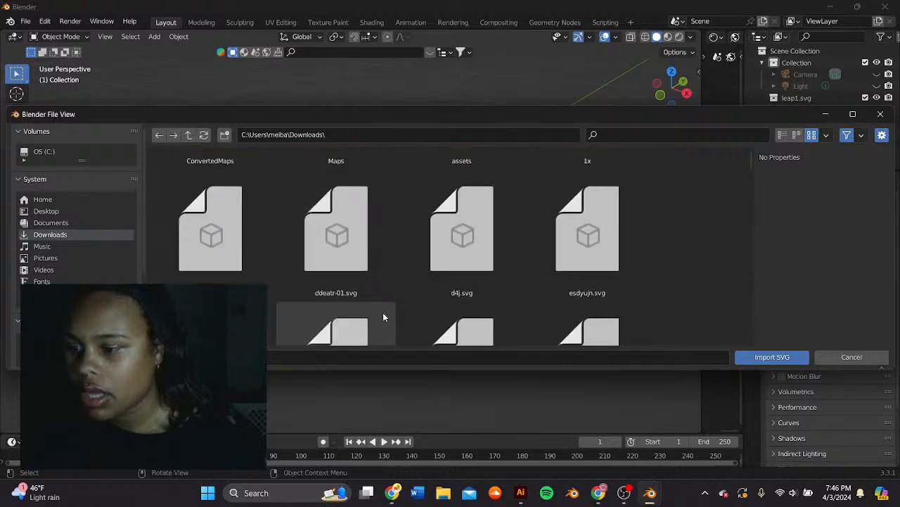
{"action": "scroll", "coordinate": [383, 312], "scroll_direction": "down", "scroll_amount": 4}
{"action": "left_click", "coordinate": [46, 211]}
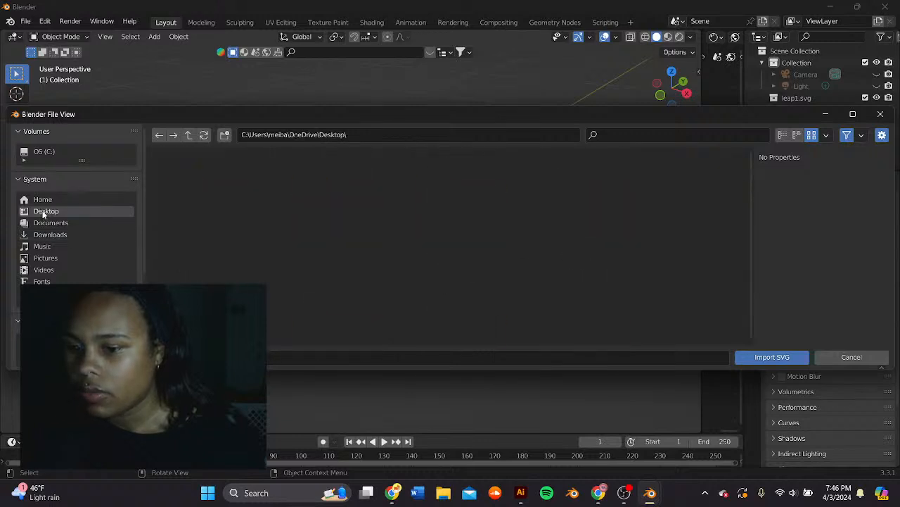
{"action": "scroll", "coordinate": [330, 277], "scroll_direction": "down", "scroll_amount": 5}
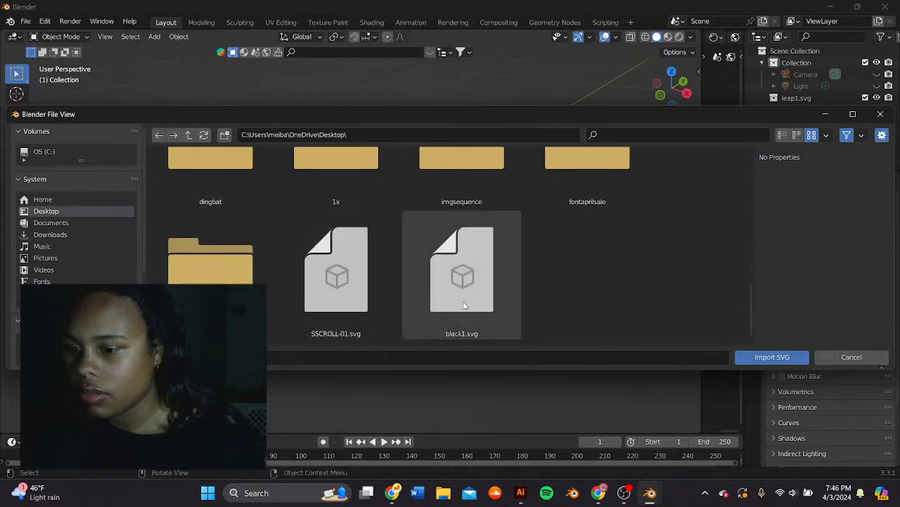
{"action": "scroll", "coordinate": [461, 302], "scroll_direction": "up", "scroll_amount": 3}
- Switch to Illustrator and export the winged logo to the Downloads folder as an SVG named liobub9hjo with default SVG options
{"action": "left_click", "coordinate": [525, 496]}
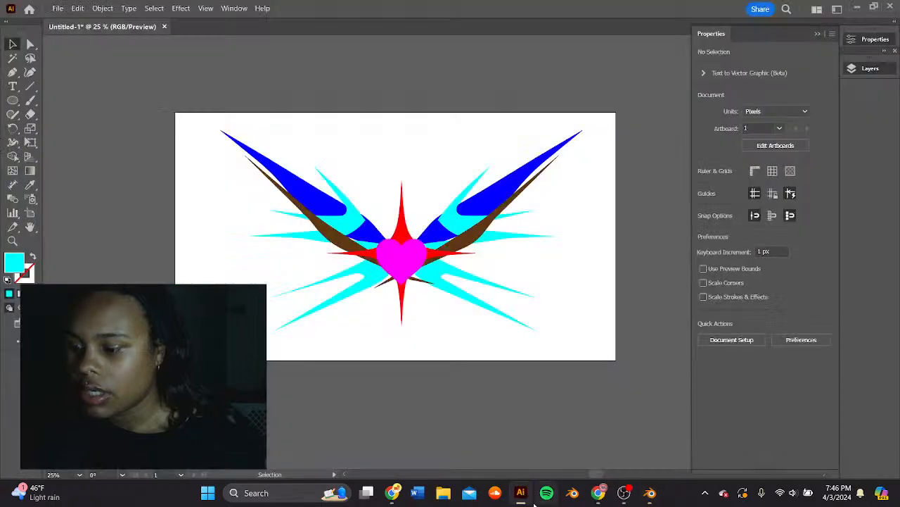
{"action": "left_click", "coordinate": [58, 7]}
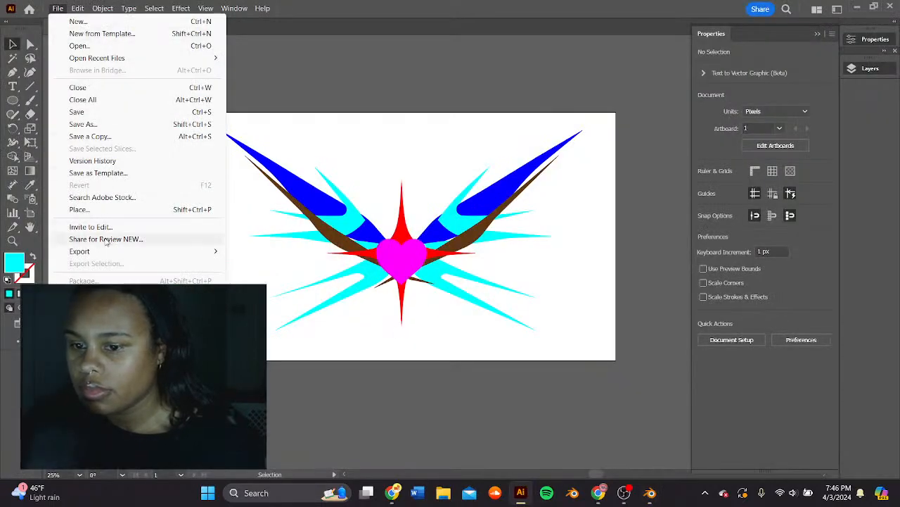
{"action": "mouse_move", "coordinate": [105, 252]}
{"action": "left_click", "coordinate": [262, 263]}
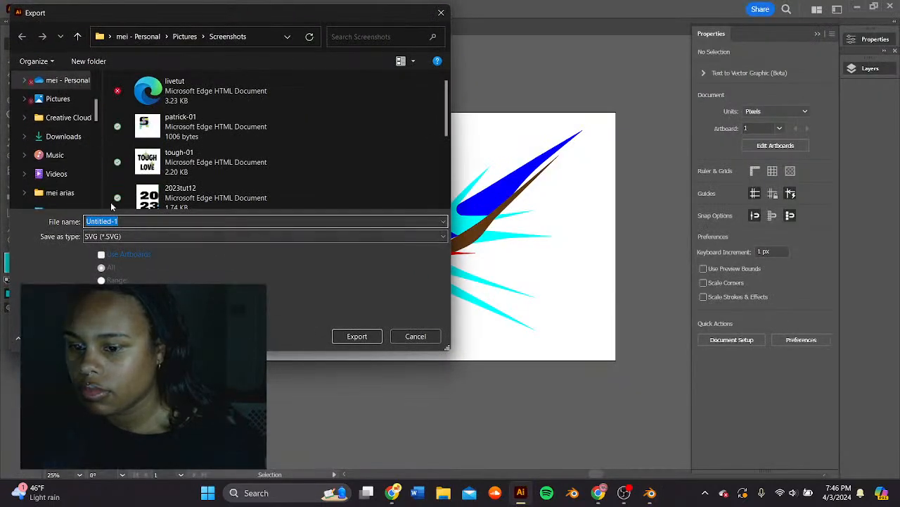
{"action": "left_click", "coordinate": [63, 136]}
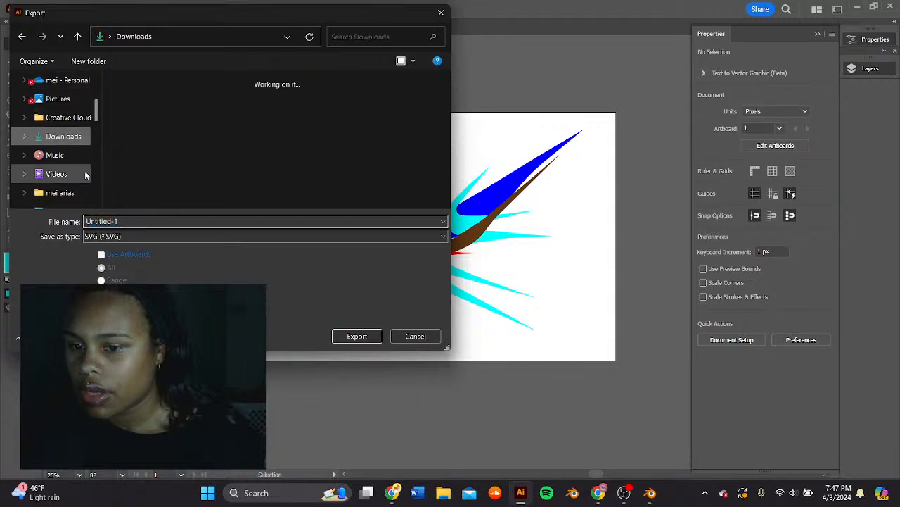
{"action": "left_click", "coordinate": [138, 221]}
{"action": "type", "text": "liobub9"}
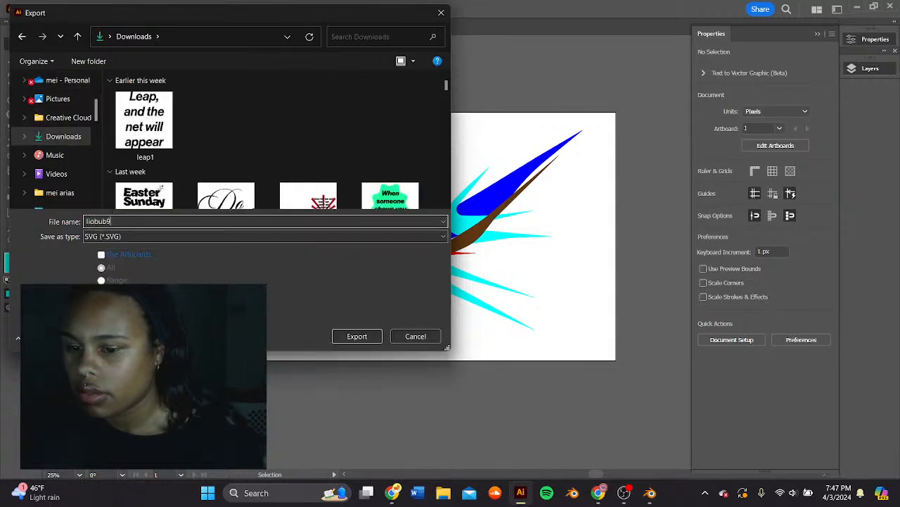
{"action": "type", "text": "hjo"}
{"action": "left_click", "coordinate": [352, 338]}
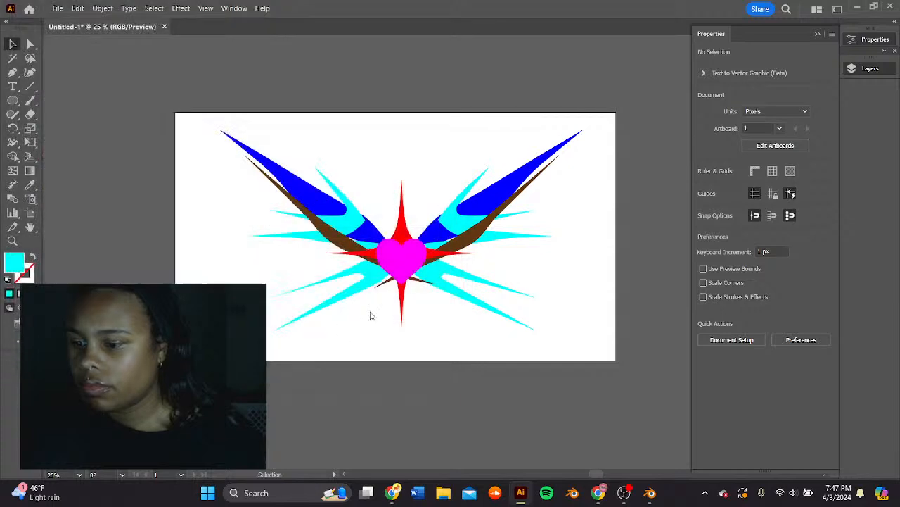
{"action": "left_click", "coordinate": [461, 275]}
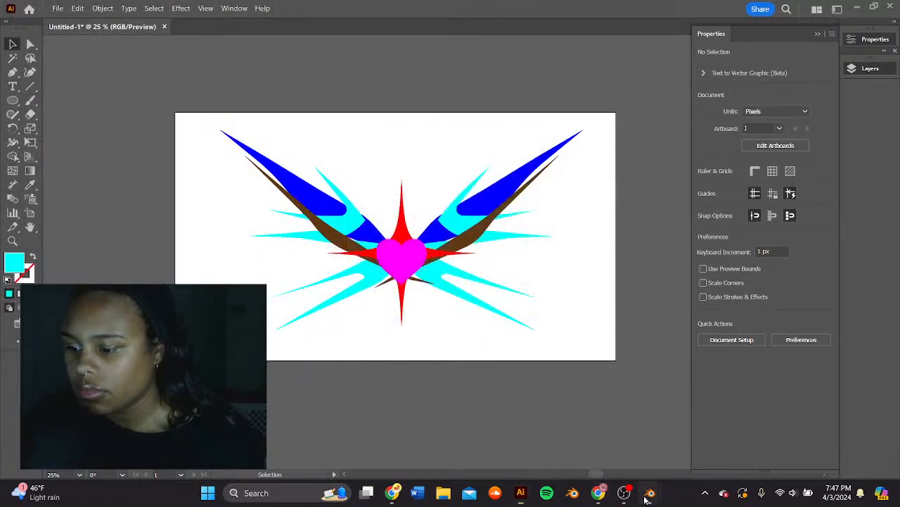
- Return to Blender and import liobub9hjo.svg from the Downloads folder
{"action": "mouse_move", "coordinate": [651, 493]}
{"action": "left_click", "coordinate": [654, 443]}
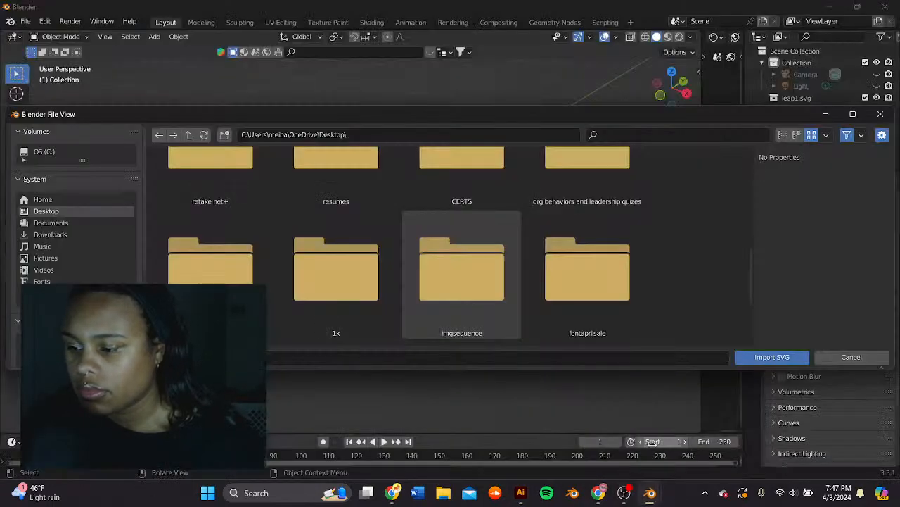
{"action": "left_click", "coordinate": [86, 223]}
{"action": "left_click", "coordinate": [92, 235]}
{"action": "scroll", "coordinate": [339, 260], "scroll_direction": "down", "scroll_amount": 4}
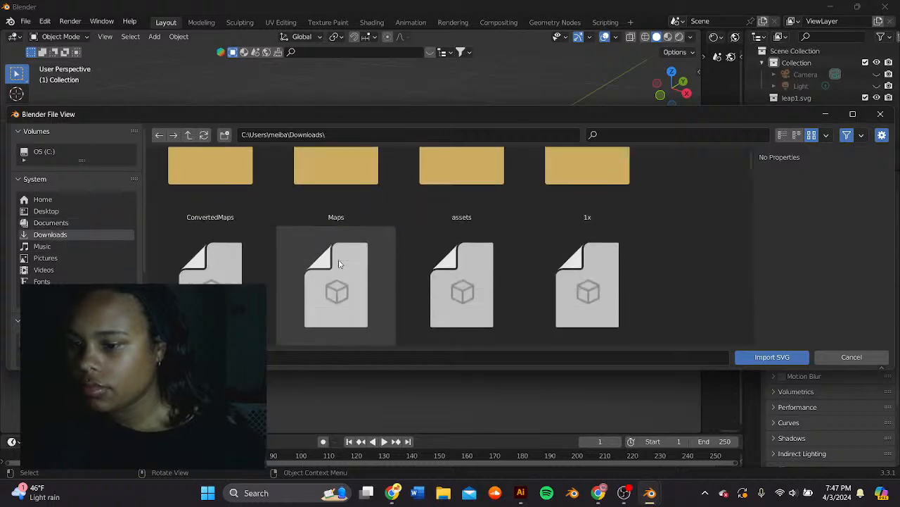
{"action": "scroll", "coordinate": [211, 230], "scroll_direction": "up", "scroll_amount": 2}
{"action": "left_click", "coordinate": [718, 176]}
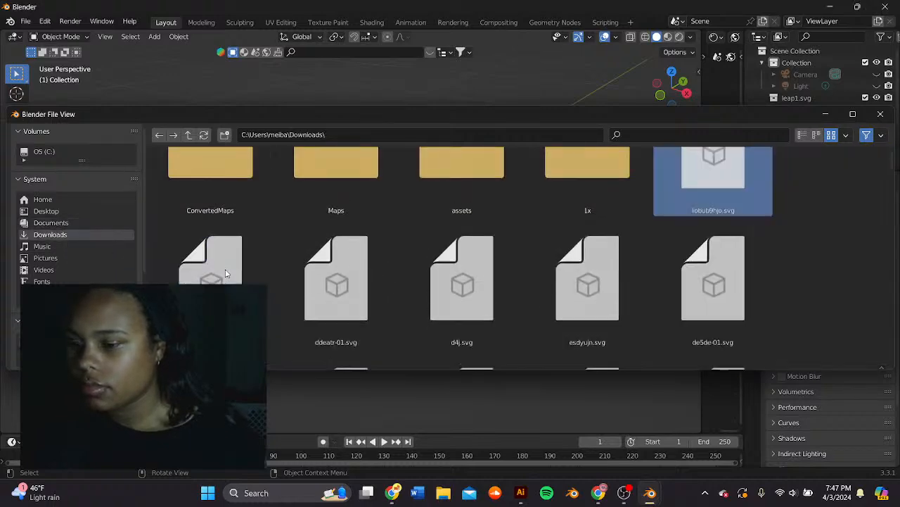
{"action": "left_click", "coordinate": [772, 357]}
- Select all the imported logo curves and rotate them 90 degrees about the X axis
{"action": "scroll", "coordinate": [373, 304], "scroll_direction": "down", "scroll_amount": 4}
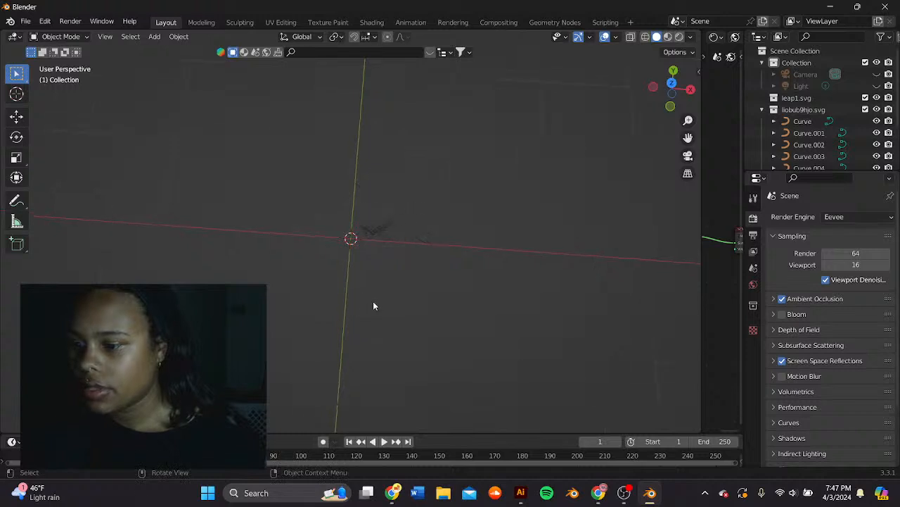
{"action": "scroll", "coordinate": [373, 303], "scroll_direction": "up", "scroll_amount": 4}
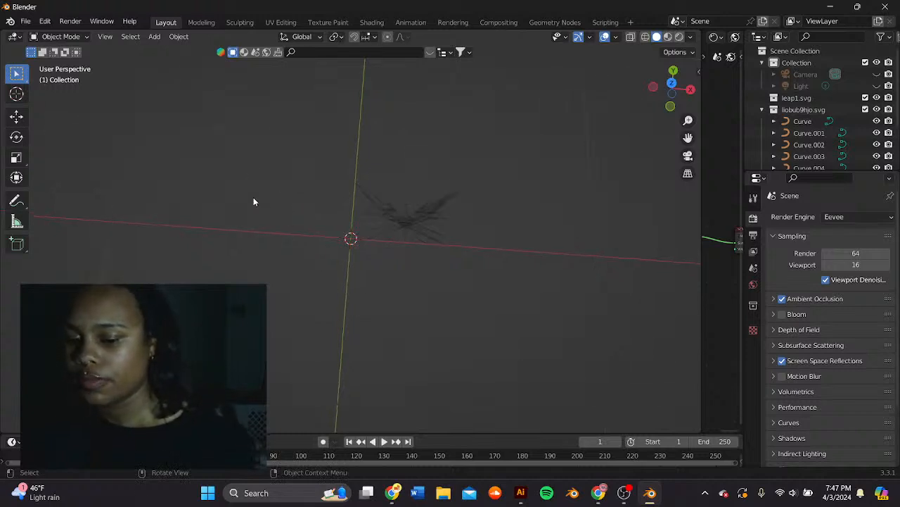
{"action": "left_click_drag", "start_coordinate": [583, 358], "coordinate": [271, 127]}
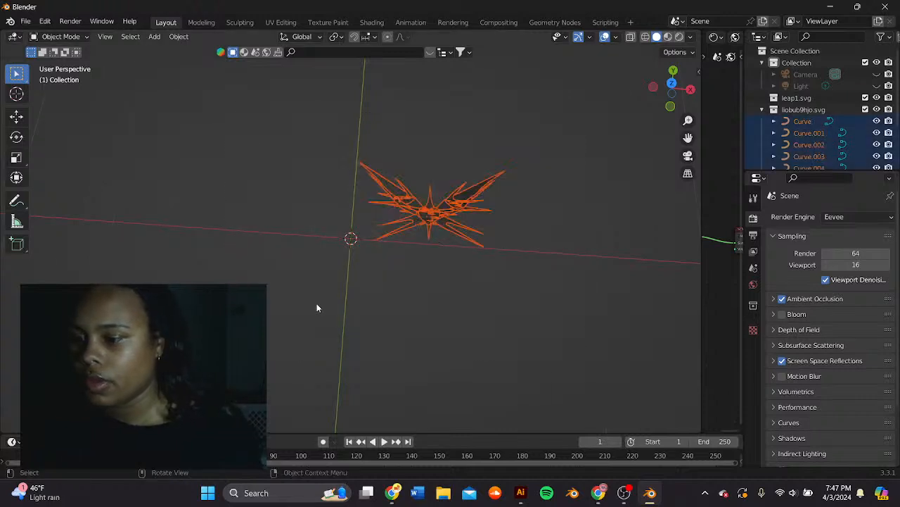
{"action": "type", "text": "r"}
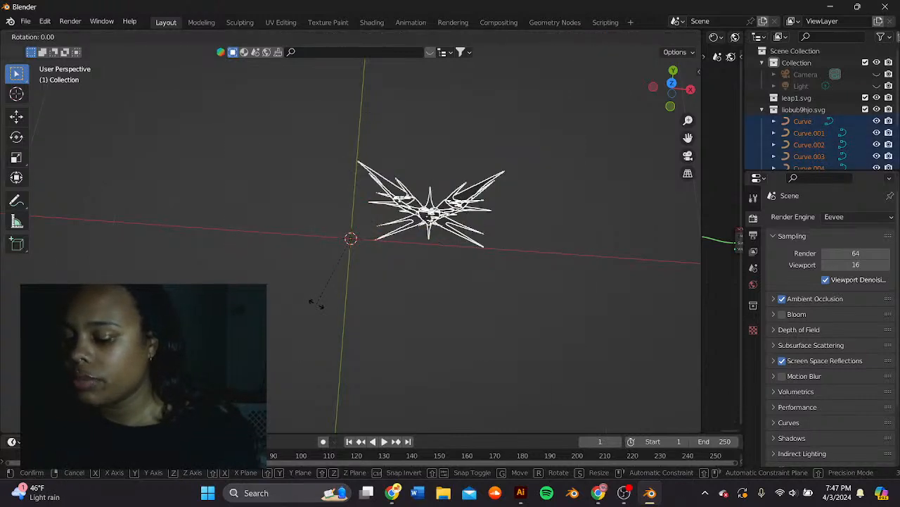
{"action": "type", "text": "x90"}
{"action": "key", "text": "Return"}
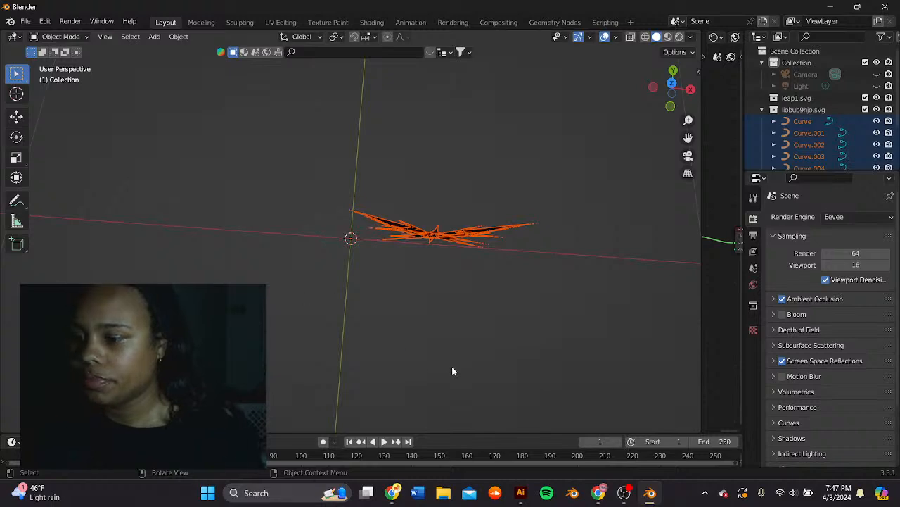
- Scale up all the selected logo curves evenly in two passes
{"action": "left_click_drag", "start_coordinate": [452, 370], "coordinate": [456, 205]}
{"action": "left_click_drag", "start_coordinate": [688, 137], "coordinate": [420, 169]}
{"action": "left_click_drag", "start_coordinate": [646, 248], "coordinate": [678, 239]}
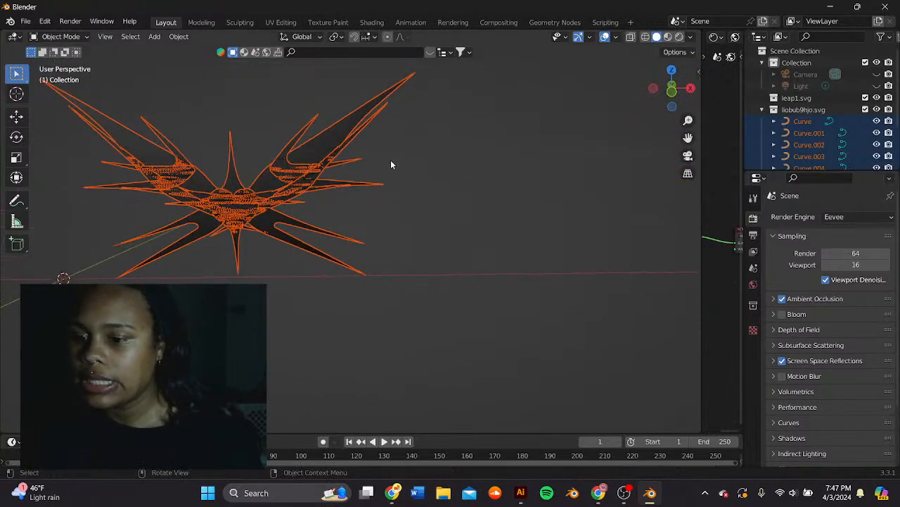
{"action": "left_click_drag", "start_coordinate": [391, 165], "coordinate": [347, 170]}
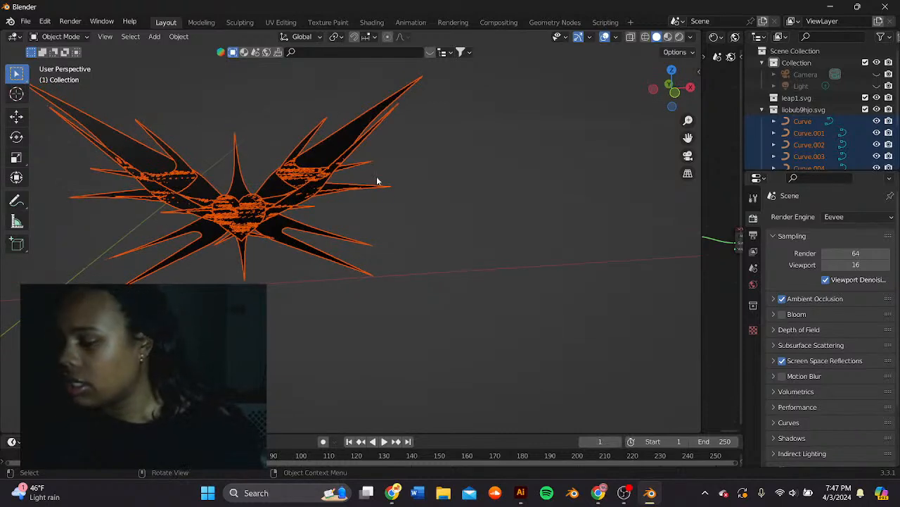
{"action": "key", "text": "s"}
{"action": "left_click", "coordinate": [186, 158]}
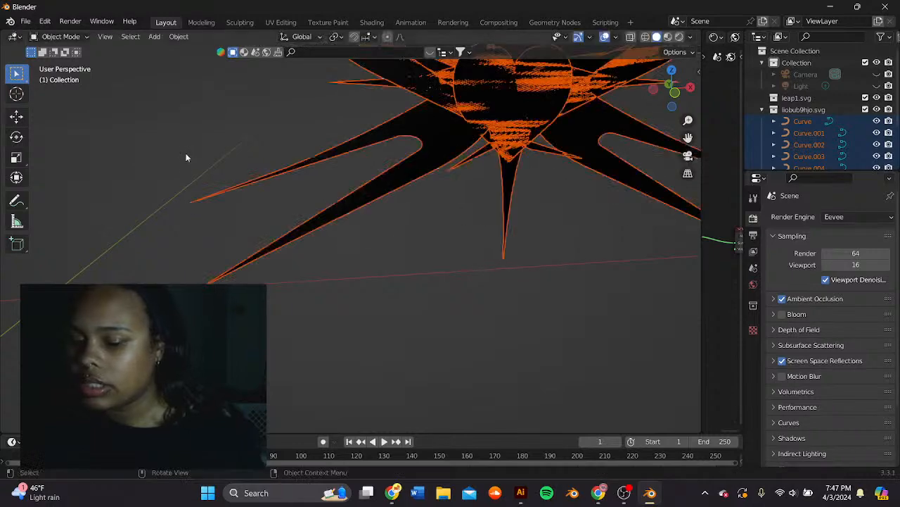
{"action": "scroll", "coordinate": [288, 187], "scroll_direction": "down", "scroll_amount": 5}
{"action": "key", "text": "s"}
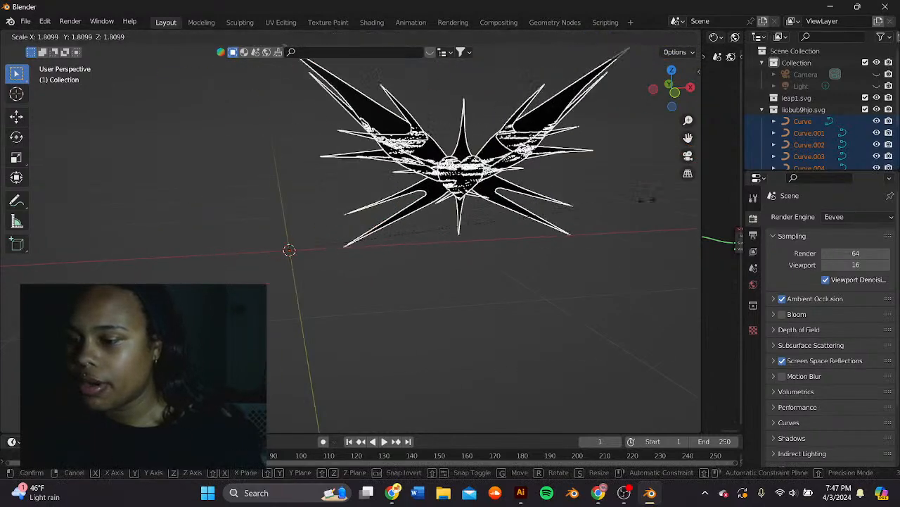
{"action": "left_click", "coordinate": [2, 166]}
- Move the selected logo curves across the ground toward the world origin and enlarge them once more
{"action": "left_click", "coordinate": [17, 117]}
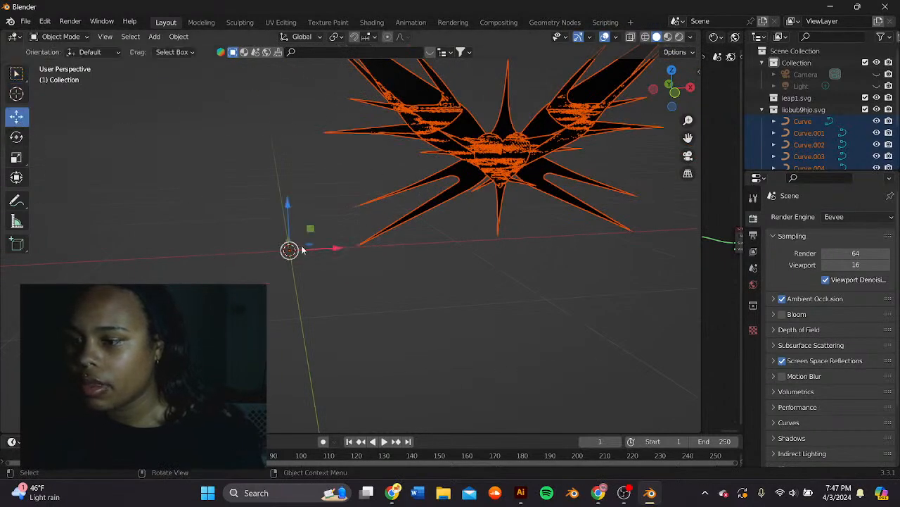
{"action": "left_click_drag", "start_coordinate": [303, 249], "coordinate": [89, 248]}
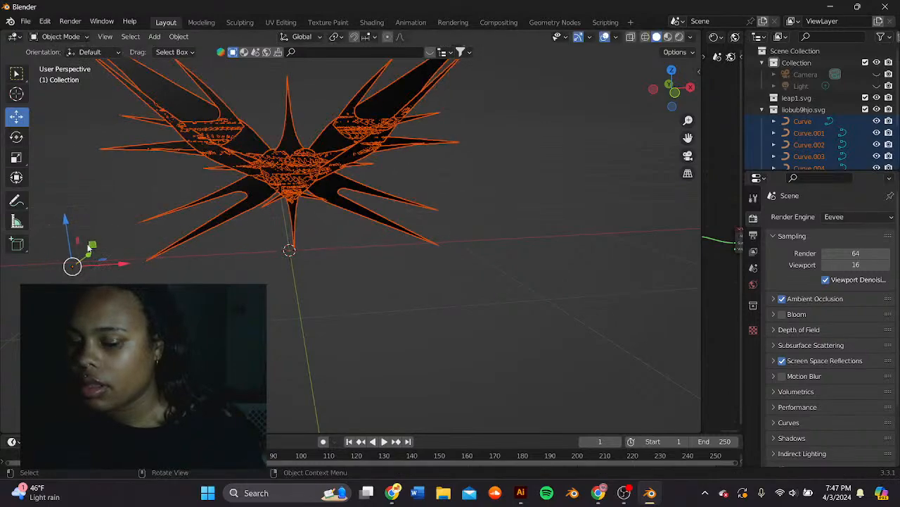
{"action": "key", "text": "s"}
{"action": "left_click", "coordinate": [314, 258]}
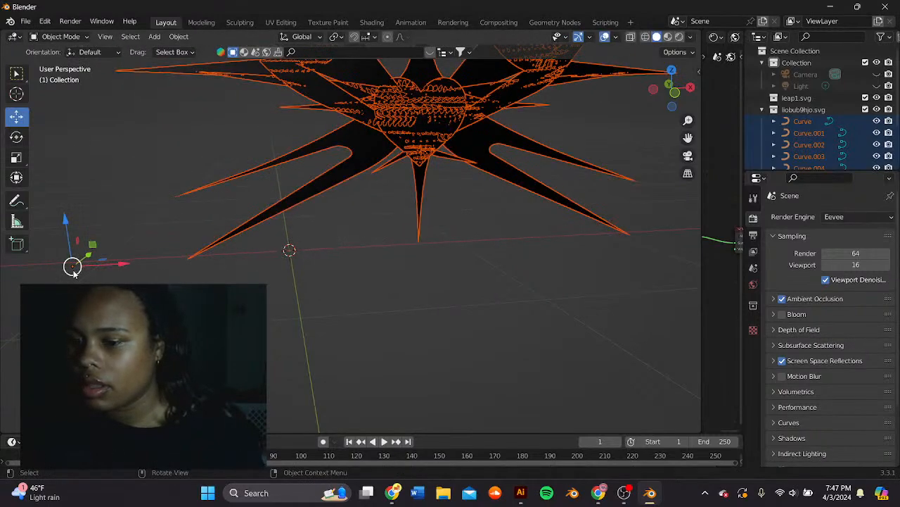
{"action": "scroll", "coordinate": [823, 317], "scroll_direction": "down", "scroll_amount": 3}
{"action": "scroll", "coordinate": [558, 233], "scroll_direction": "down", "scroll_amount": 4}
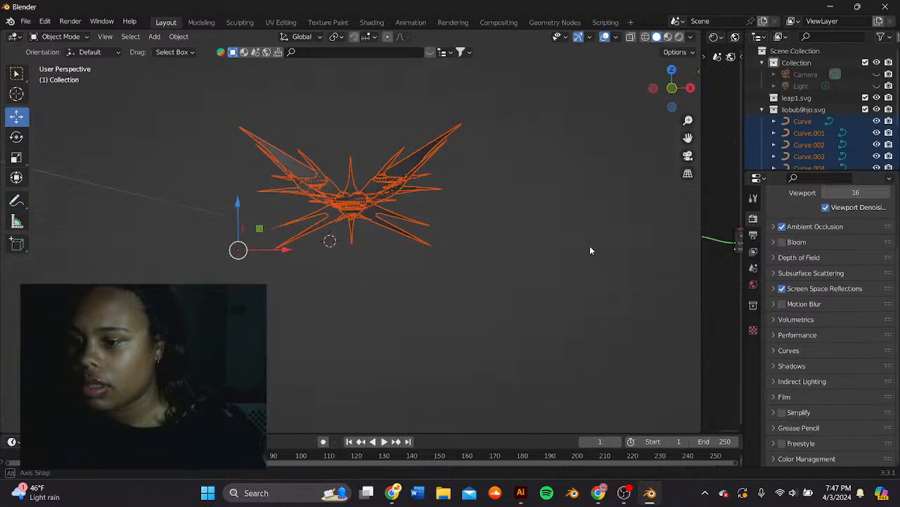
- Examine the logo from behind and check how its wing pieces are separated into individual curves
{"action": "left_click", "coordinate": [538, 212]}
{"action": "left_click_drag", "start_coordinate": [590, 247], "coordinate": [438, 239]}
{"action": "scroll", "coordinate": [539, 212], "scroll_direction": "up", "scroll_amount": 4}
{"action": "scroll", "coordinate": [404, 238], "scroll_direction": "up", "scroll_amount": 3}
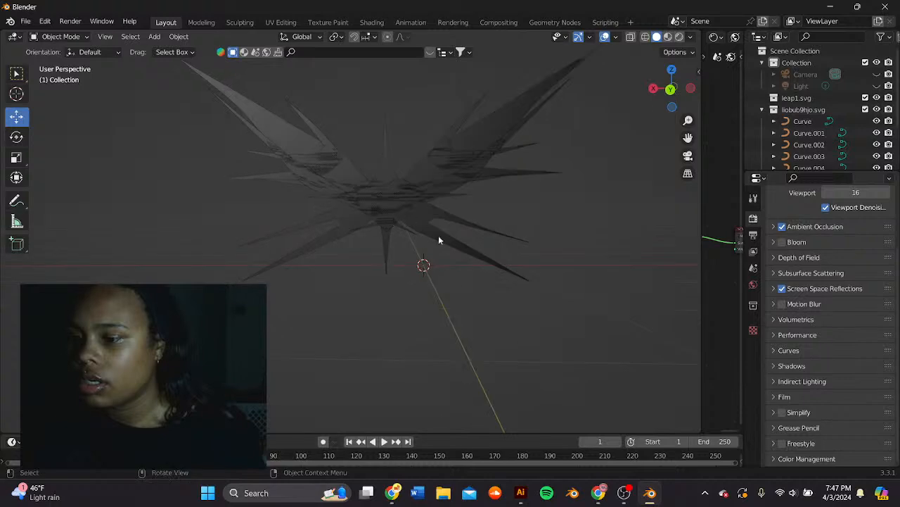
{"action": "key", "text": "a"}
{"action": "left_click_drag", "start_coordinate": [588, 285], "coordinate": [629, 267]}
{"action": "left_click", "coordinate": [617, 174]}
{"action": "left_click_drag", "start_coordinate": [617, 175], "coordinate": [497, 171]}
{"action": "left_click", "coordinate": [461, 141]}
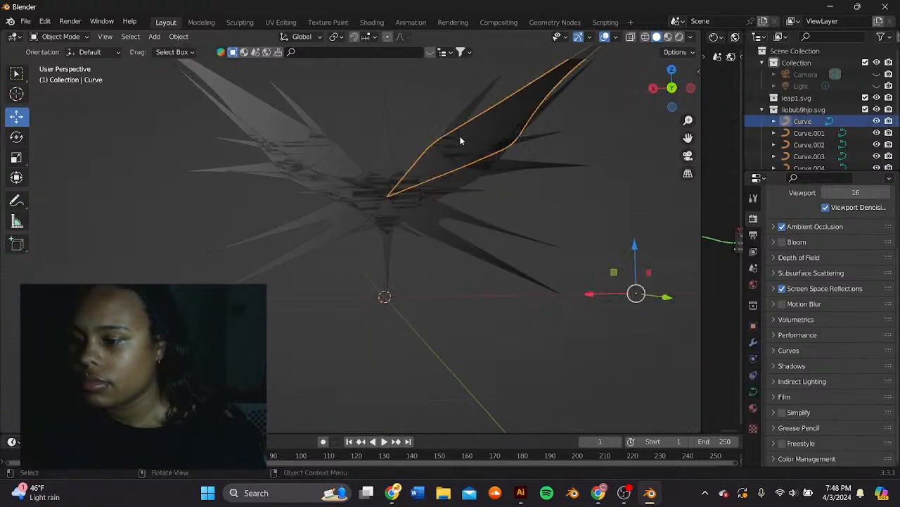
- Join the two mirrored three-spiked feather curves in the middle of the wings into one object
{"action": "left_click", "coordinate": [332, 167]}
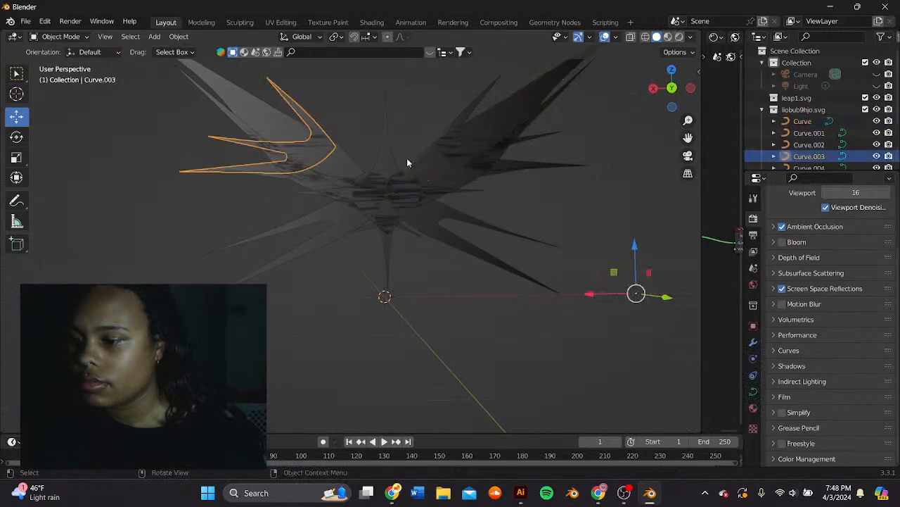
{"action": "left_click", "coordinate": [455, 118], "text": "shift"}
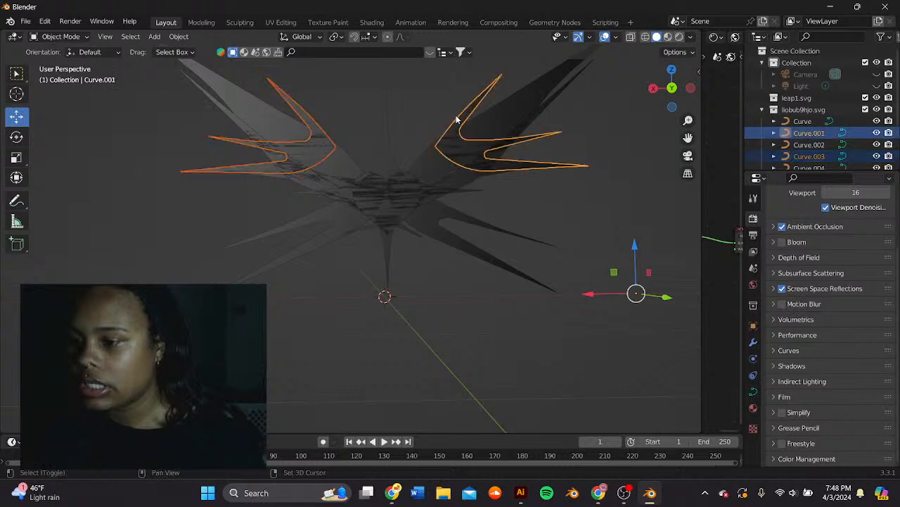
{"action": "right_click", "coordinate": [309, 138]}
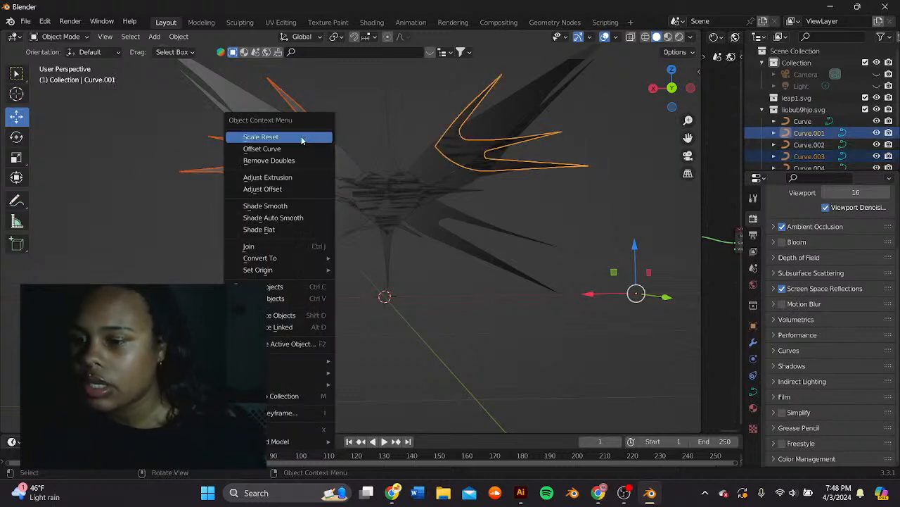
{"action": "left_click", "coordinate": [310, 247]}
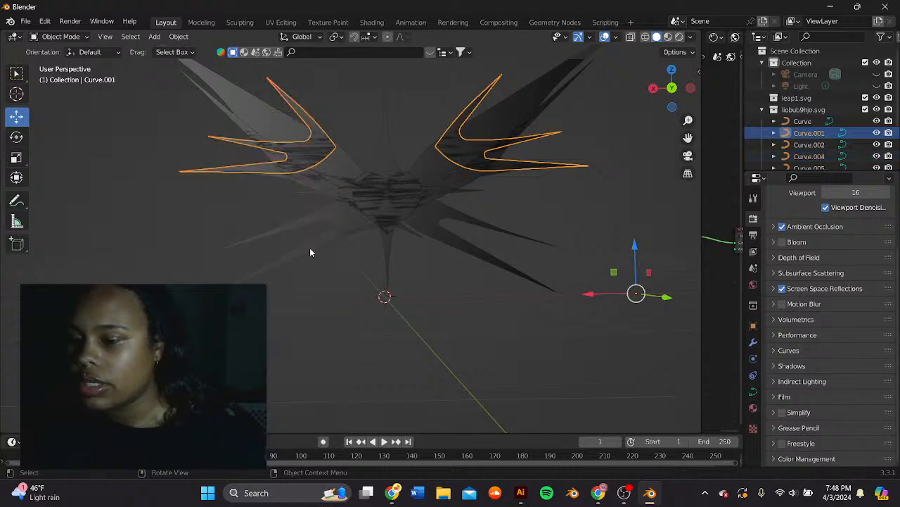
- Join the two mirrored lower wing curves into one object
{"action": "left_click", "coordinate": [432, 223]}
{"action": "left_click", "coordinate": [344, 220], "text": "shift"}
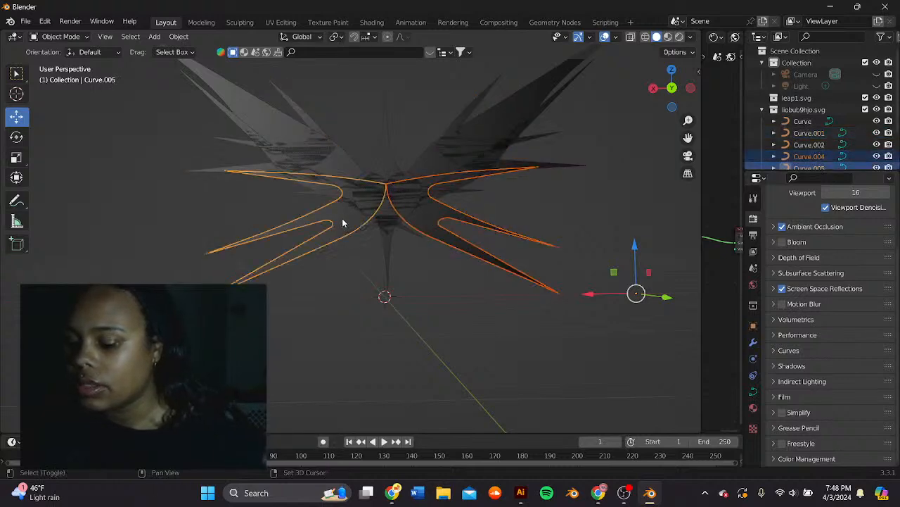
{"action": "right_click", "coordinate": [343, 218]}
{"action": "left_click", "coordinate": [362, 219]}
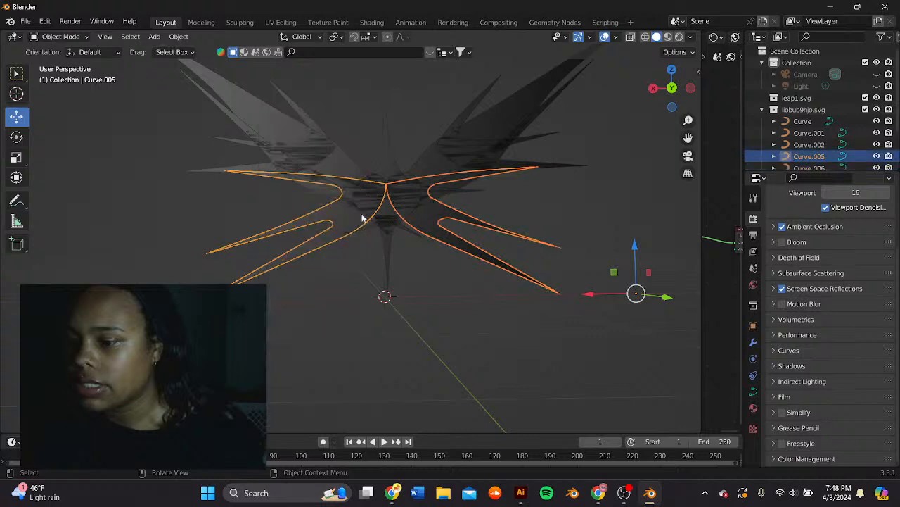
- Join the two large upper wing curves into one object
{"action": "left_click", "coordinate": [335, 174]}
{"action": "left_click", "coordinate": [491, 133], "text": "shift"}
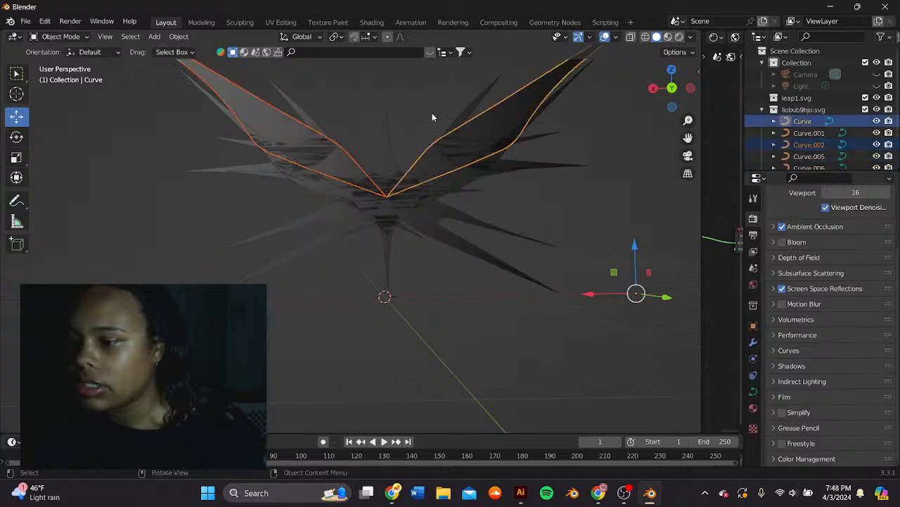
{"action": "key", "text": "ctrl+j"}
- Select the star and wing pieces one at a time to check which curves belong together
{"action": "left_click", "coordinate": [389, 251]}
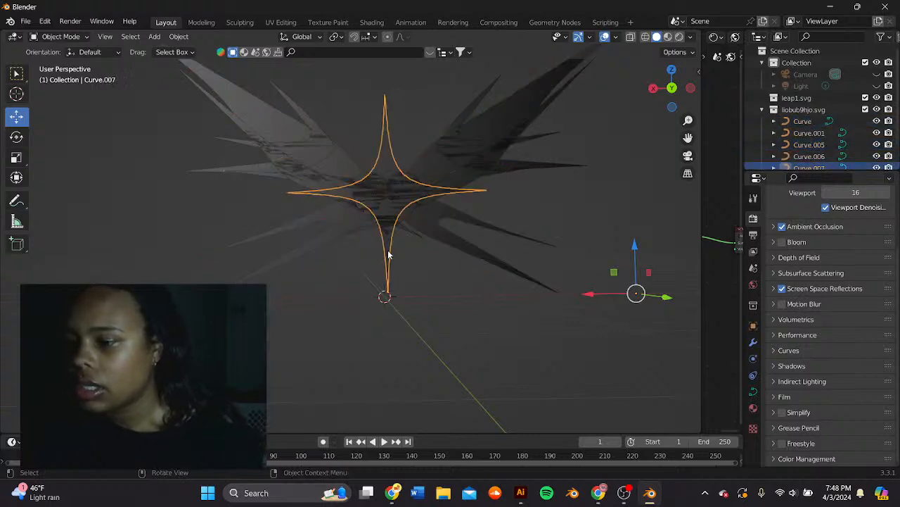
{"action": "left_click", "coordinate": [408, 232]}
{"action": "left_click", "coordinate": [337, 156]}
{"action": "left_click", "coordinate": [333, 255]}
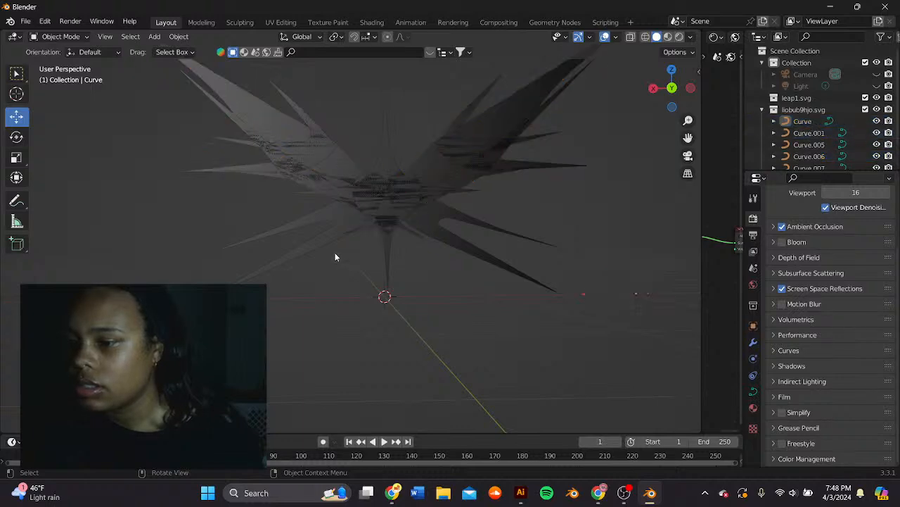
{"action": "left_click", "coordinate": [354, 232]}
{"action": "left_click", "coordinate": [387, 176]}
- Select all the logo curves and set each one's origin to its geometry
{"action": "left_click_drag", "start_coordinate": [382, 161], "coordinate": [523, 352]}
{"action": "key", "text": "a"}
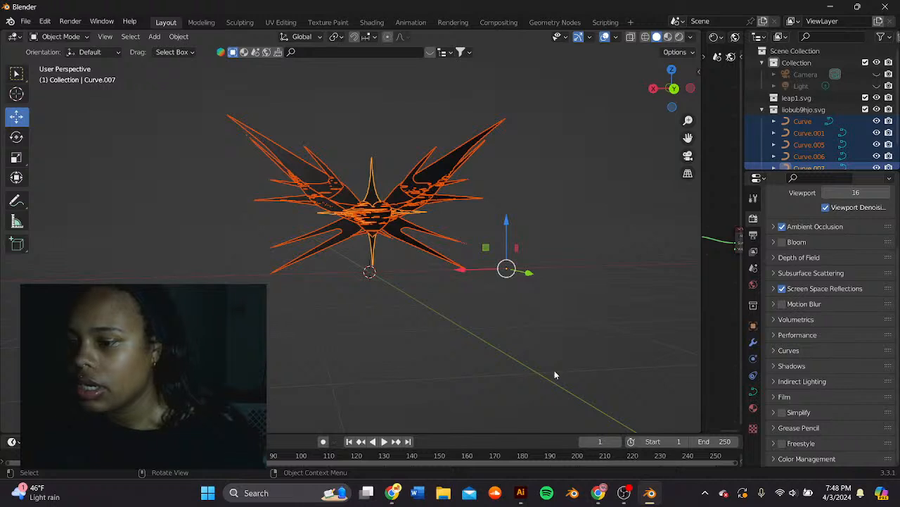
{"action": "right_click", "coordinate": [392, 216]}
{"action": "mouse_move", "coordinate": [378, 233]}
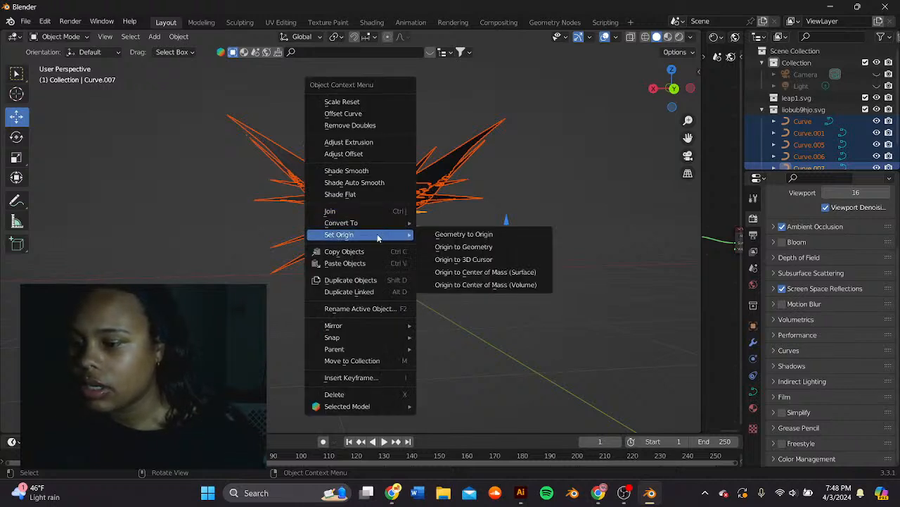
{"action": "left_click", "coordinate": [470, 249]}
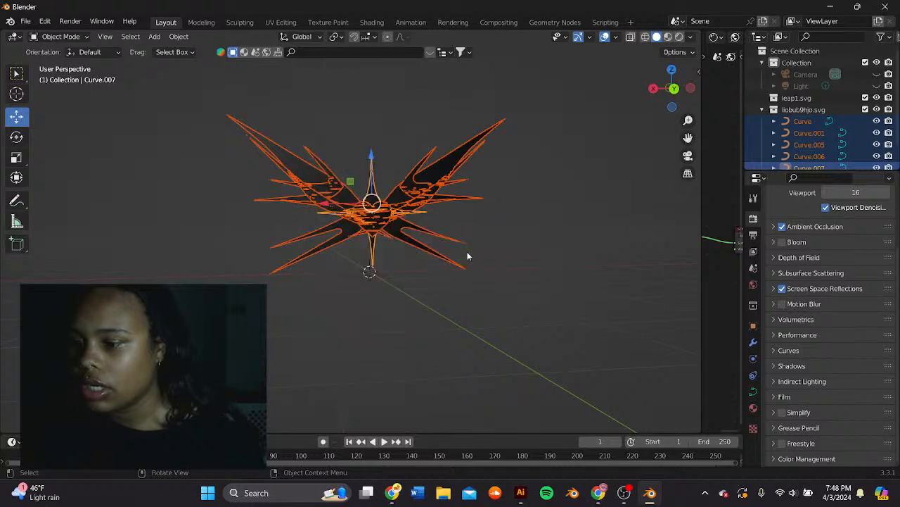
- Select the heart curve and move it along the Y axis out in front of the wings
{"action": "left_click", "coordinate": [469, 215]}
{"action": "left_click_drag", "start_coordinate": [345, 237], "coordinate": [357, 197]}
{"action": "left_click", "coordinate": [416, 203]}
{"action": "left_click_drag", "start_coordinate": [418, 203], "coordinate": [477, 297]}
{"action": "left_click_drag", "start_coordinate": [415, 206], "coordinate": [436, 152]}
{"action": "scroll", "coordinate": [442, 239], "scroll_direction": "up", "scroll_amount": 3}
{"action": "scroll", "coordinate": [397, 201], "scroll_direction": "down", "scroll_amount": 5}
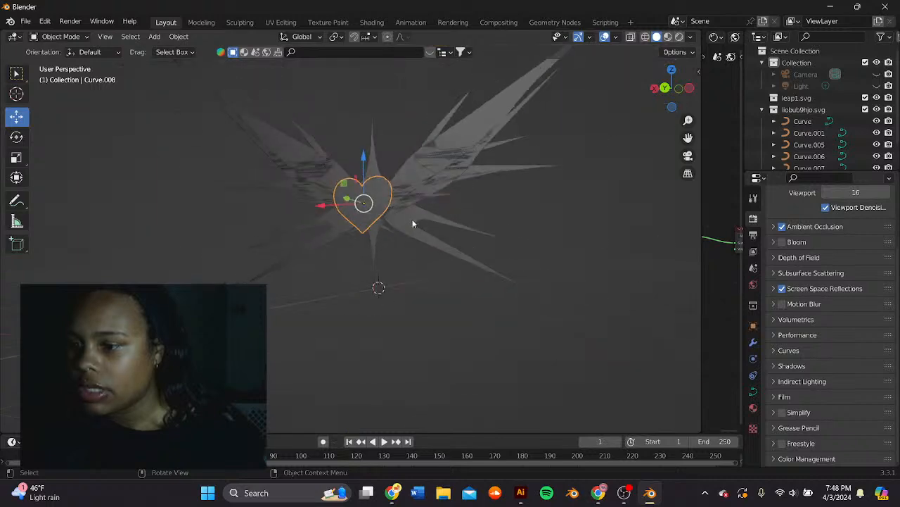
{"action": "left_click_drag", "start_coordinate": [413, 223], "coordinate": [446, 225]}
{"action": "left_click_drag", "start_coordinate": [520, 194], "coordinate": [514, 233]}
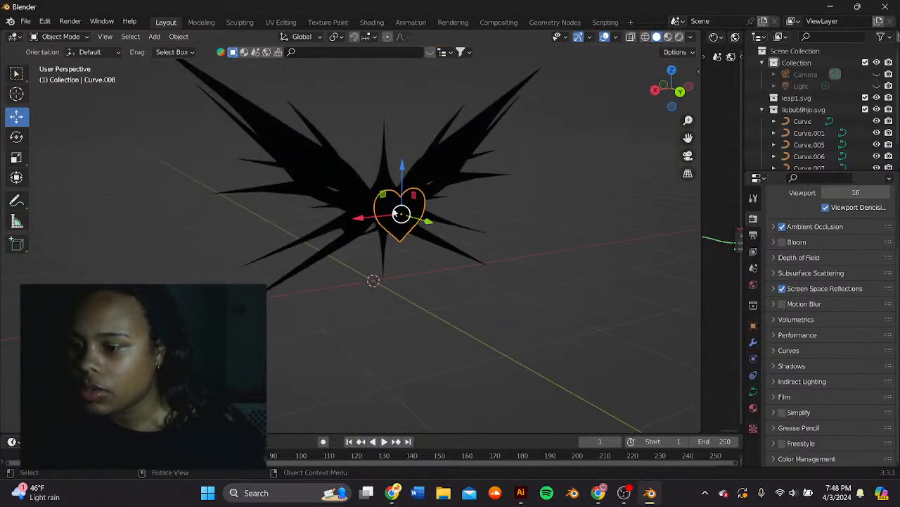
{"action": "left_click_drag", "start_coordinate": [402, 240], "coordinate": [420, 261]}
- Set the heart's origin to its geometry and adjust its position along the Y axis relative to the wings
{"action": "right_click", "coordinate": [415, 230]}
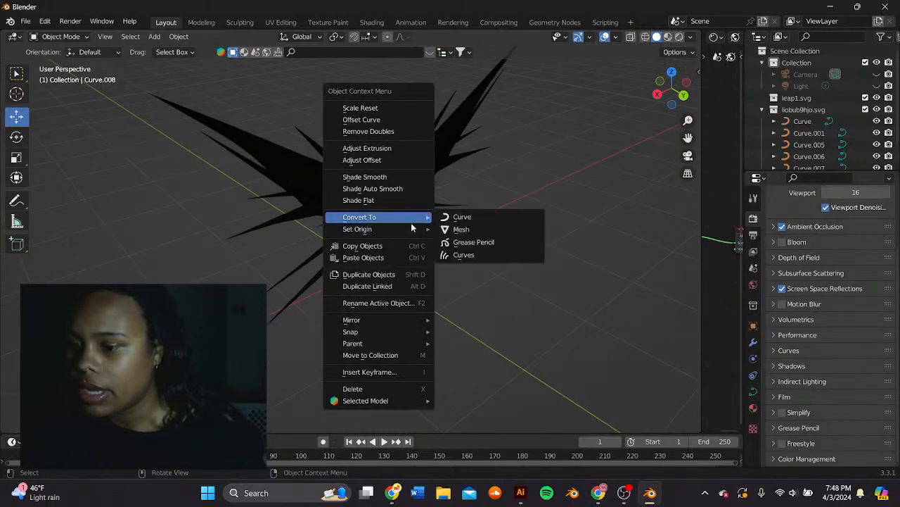
{"action": "mouse_move", "coordinate": [406, 232]}
{"action": "left_click", "coordinate": [453, 241]}
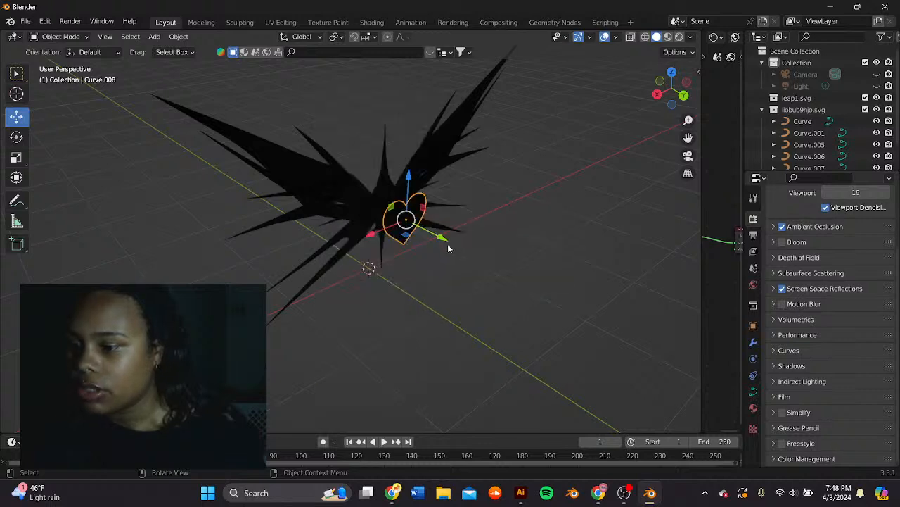
{"action": "left_click_drag", "start_coordinate": [447, 244], "coordinate": [306, 214]}
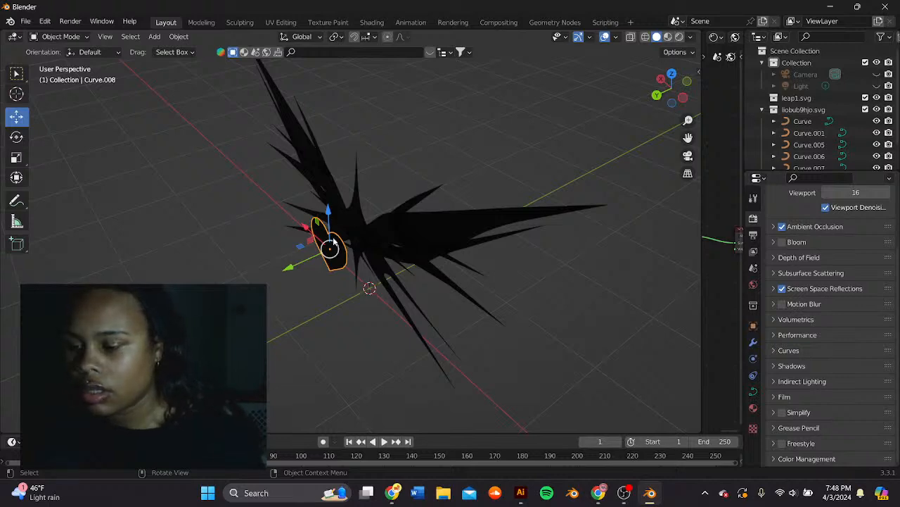
{"action": "left_click_drag", "start_coordinate": [308, 265], "coordinate": [446, 233]}
{"action": "left_click", "coordinate": [458, 219]}
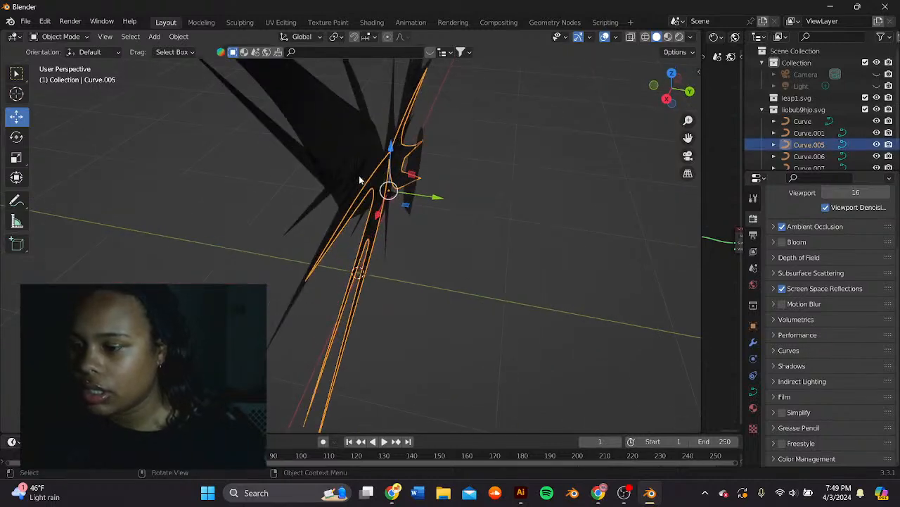
{"action": "left_click", "coordinate": [414, 183]}
{"action": "mouse_move", "coordinate": [415, 183]}
{"action": "left_mouse_down"}
{"action": "mouse_move", "coordinate": [456, 193]}
{"action": "mouse_move", "coordinate": [418, 172]}
{"action": "left_mouse_up"}
{"action": "left_click_drag", "start_coordinate": [425, 167], "coordinate": [316, 98]}
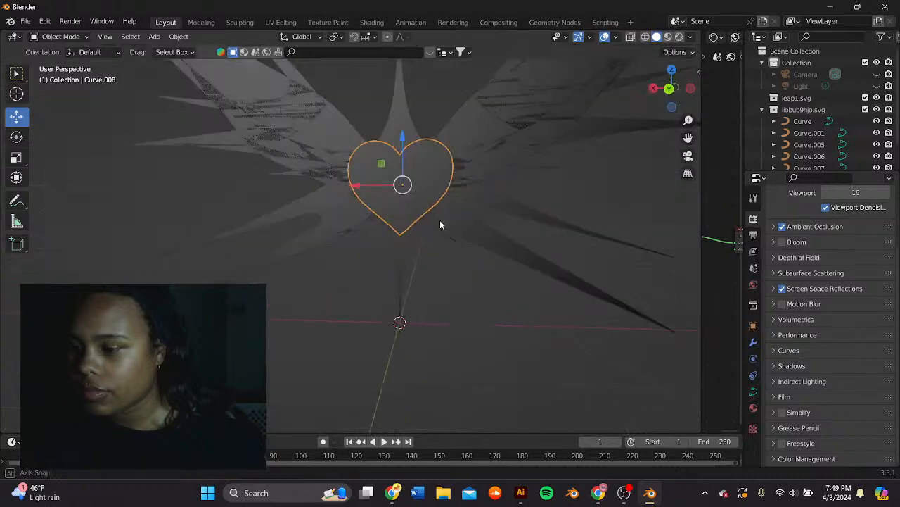
- Extrude the heart curve to 0.01 m in its geometry settings and check the thickness from the side
{"action": "left_click", "coordinate": [753, 391]}
{"action": "scroll", "coordinate": [826, 380], "scroll_direction": "down", "scroll_amount": 1}
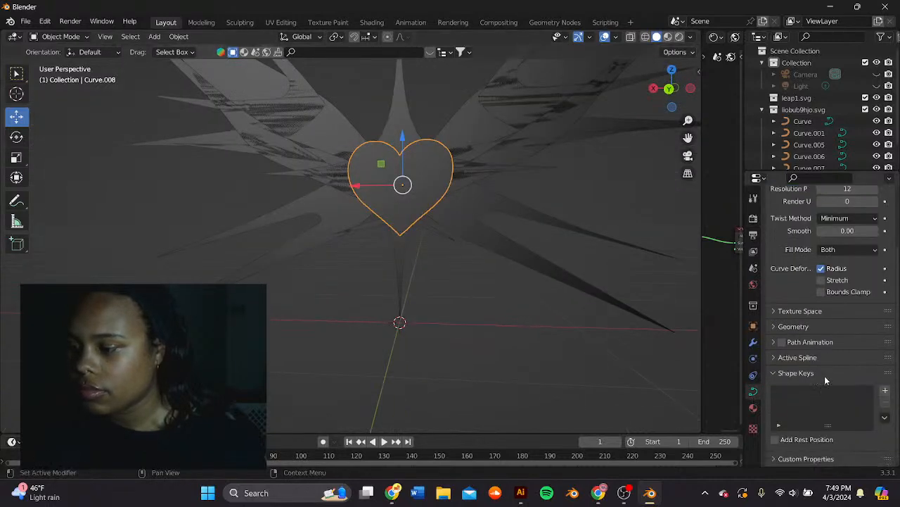
{"action": "left_click", "coordinate": [816, 325]}
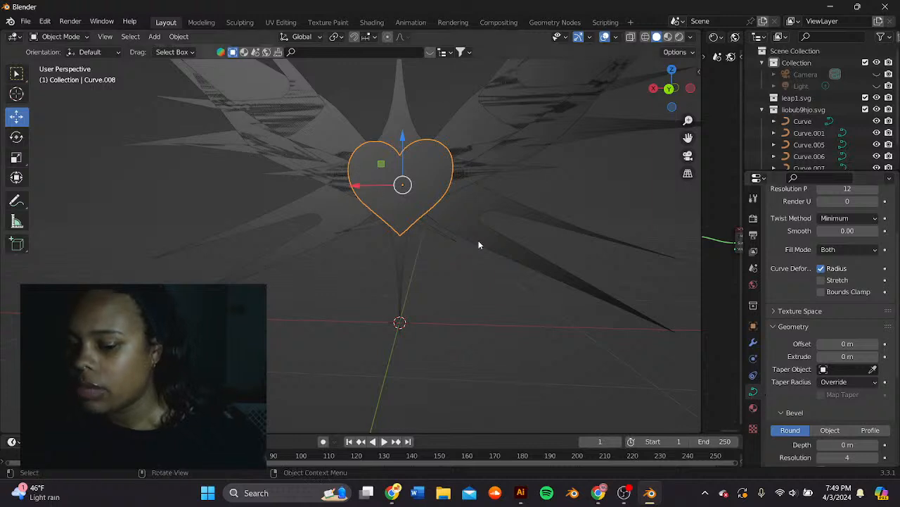
{"action": "scroll", "coordinate": [479, 242], "scroll_direction": "down", "scroll_amount": 4}
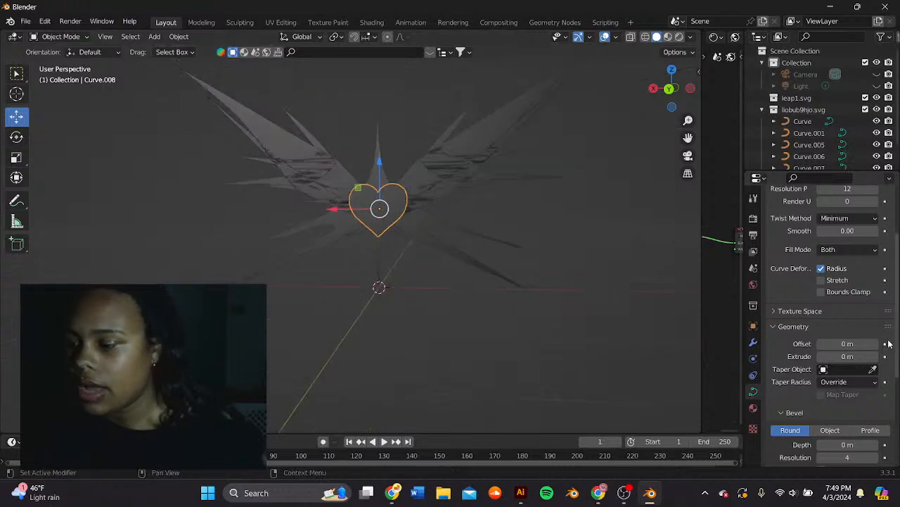
{"action": "left_click_drag", "start_coordinate": [688, 138], "coordinate": [679, 158]}
{"action": "scroll", "coordinate": [443, 236], "scroll_direction": "up", "scroll_amount": 1}
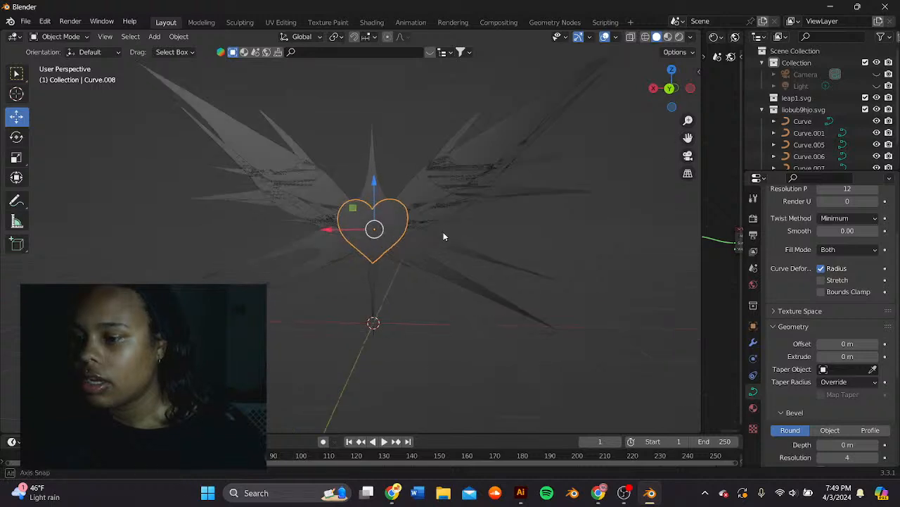
{"action": "left_click_drag", "start_coordinate": [444, 237], "coordinate": [461, 237]}
{"action": "left_click", "coordinate": [874, 357]}
{"action": "left_click_drag", "start_coordinate": [492, 266], "coordinate": [334, 212]}
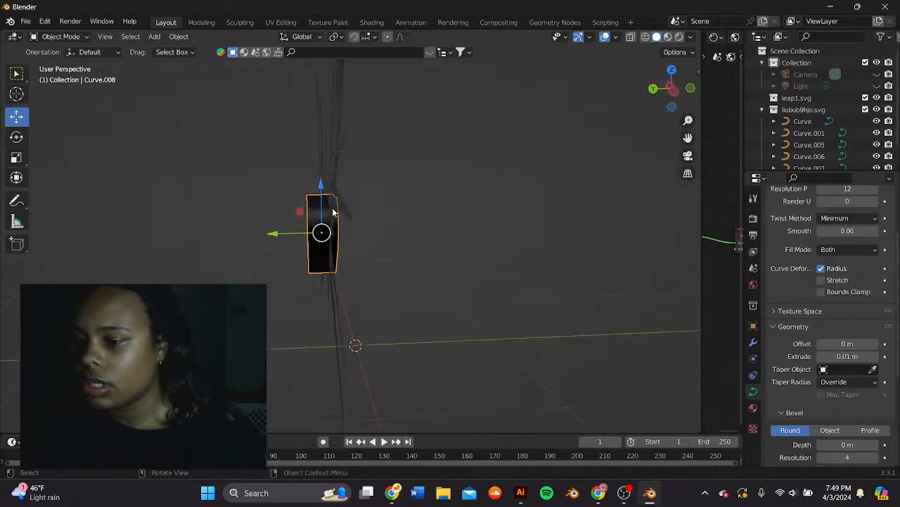
- Extrude the large upper wing curve, the spiked middle wing curve and the lower wing curve 0.01 m each
{"action": "left_click", "coordinate": [320, 184]}
{"action": "key", "text": "i"}
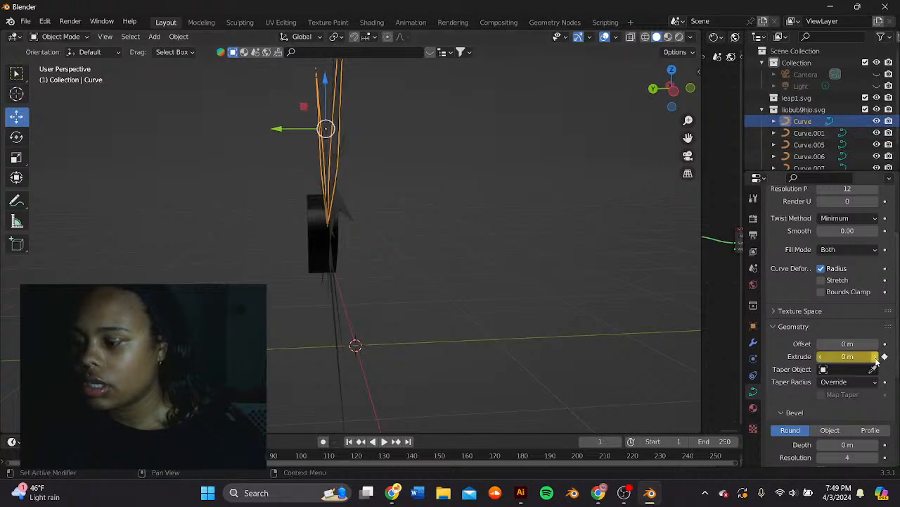
{"action": "left_click", "coordinate": [875, 356]}
{"action": "left_click", "coordinate": [340, 213]}
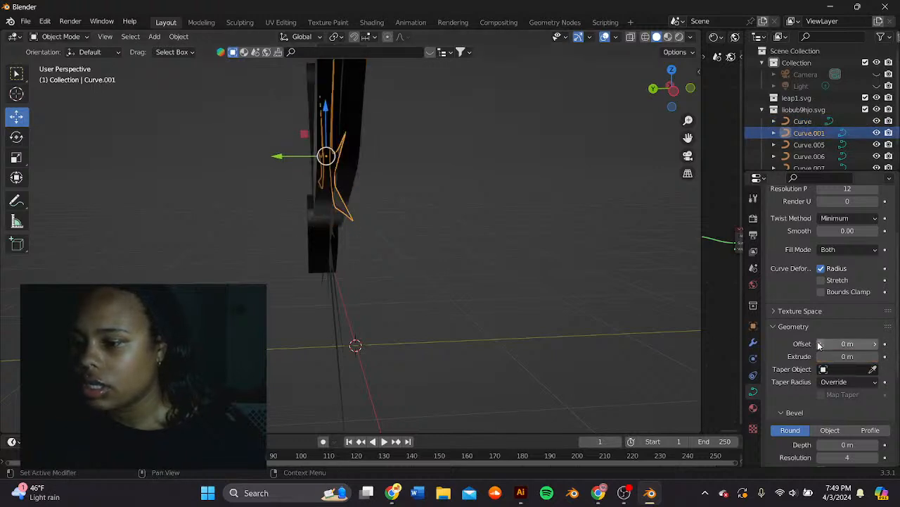
{"action": "left_click", "coordinate": [876, 356]}
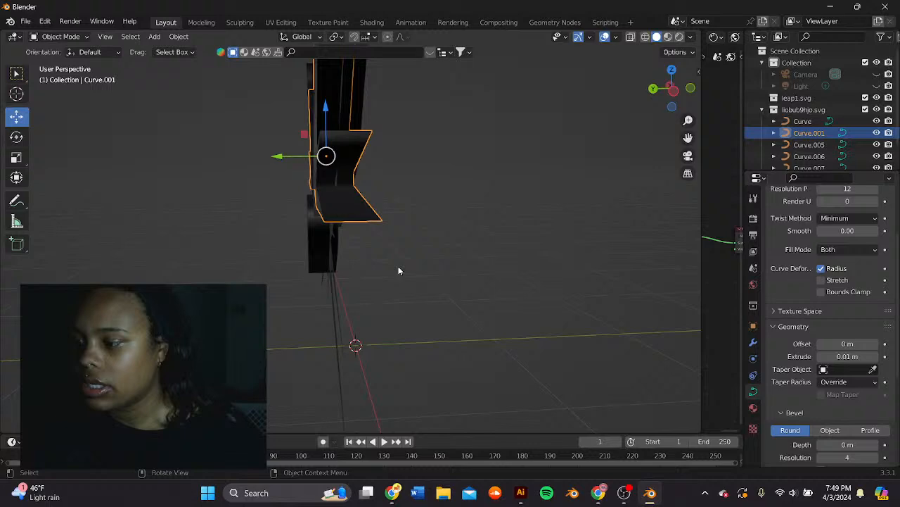
{"action": "left_click", "coordinate": [330, 266]}
{"action": "left_click", "coordinate": [885, 357]}
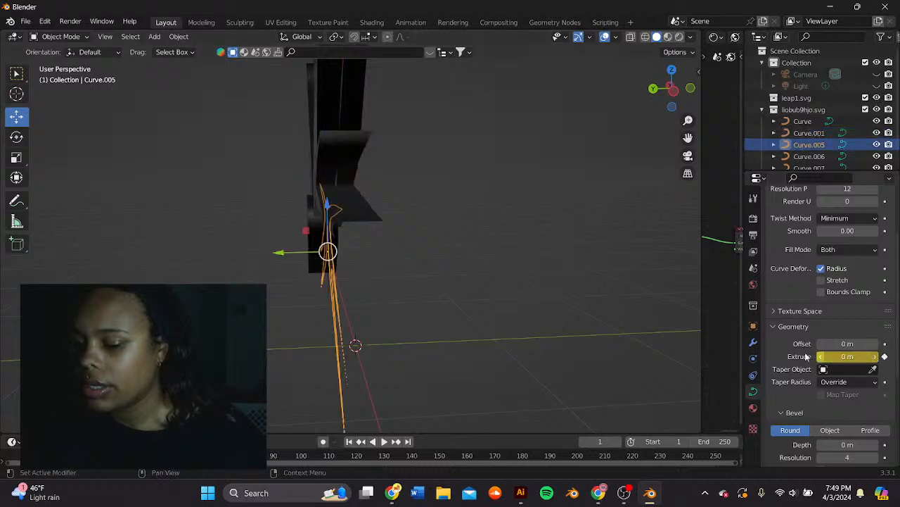
{"action": "left_click", "coordinate": [876, 357]}
{"action": "left_click_drag", "start_coordinate": [338, 133], "coordinate": [445, 131]}
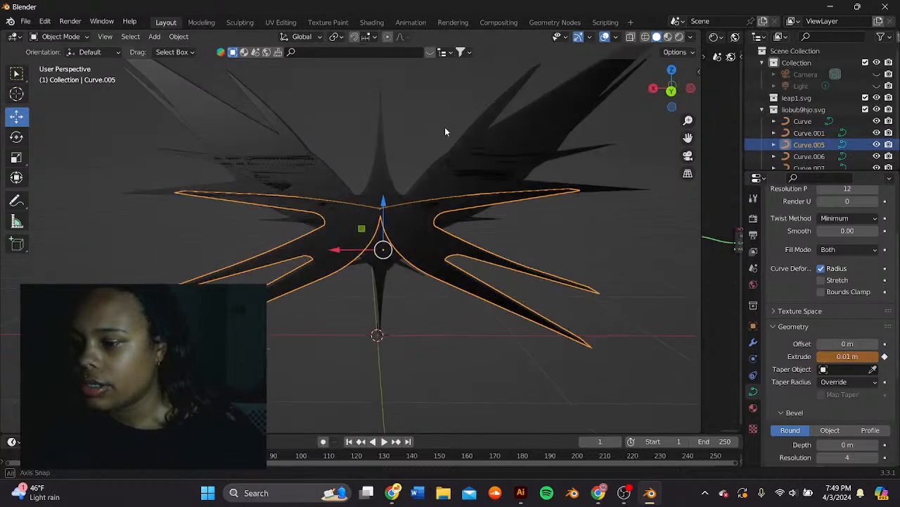
- Increase the extrusion of the spiked middle wing curve, Curve.001, to 0.02 m
{"action": "left_click", "coordinate": [302, 160]}
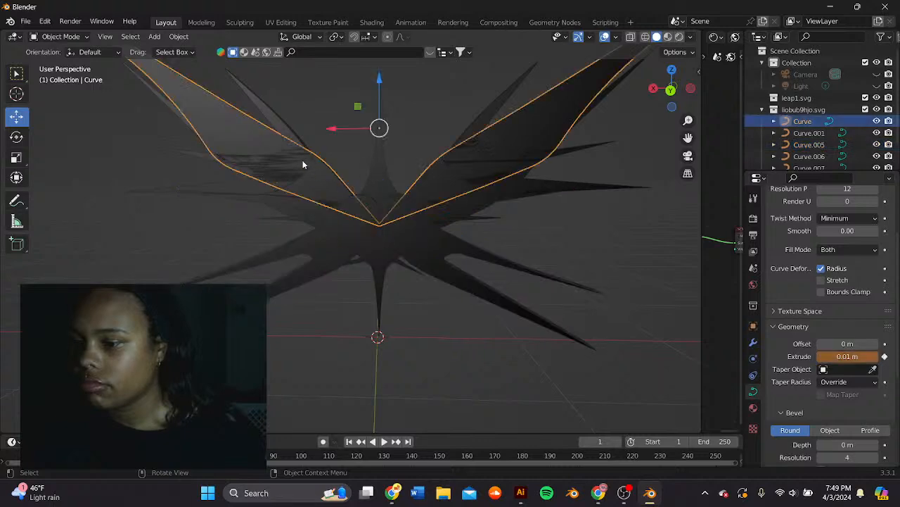
{"action": "left_click", "coordinate": [266, 173]}
{"action": "left_click", "coordinate": [875, 356]}
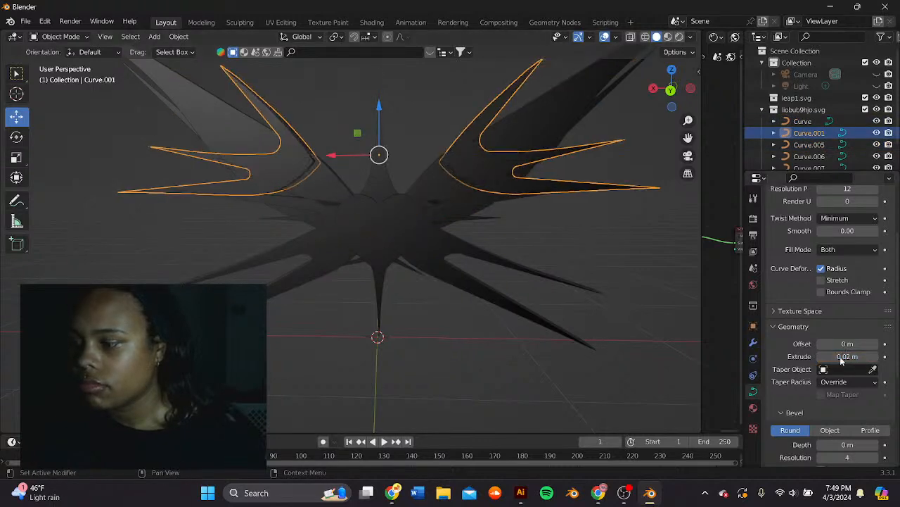
- Extrude the thin V-shaped inner wing curve, Curve.006, 0.01 m and inspect the logo's depth
{"action": "left_click_drag", "start_coordinate": [422, 212], "coordinate": [319, 186]}
{"action": "left_click", "coordinate": [568, 133]}
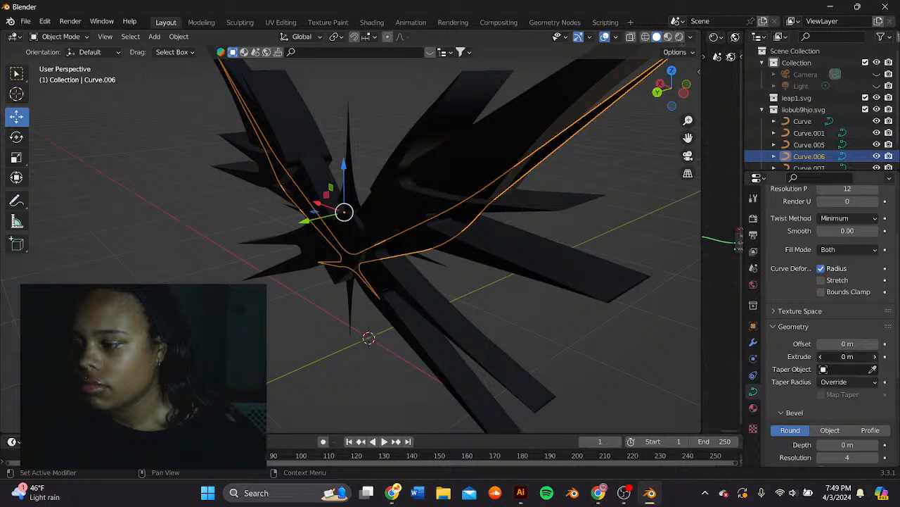
{"action": "left_click", "coordinate": [876, 357]}
{"action": "scroll", "coordinate": [497, 268], "scroll_direction": "down", "scroll_amount": 4}
{"action": "left_click_drag", "start_coordinate": [423, 258], "coordinate": [460, 206]}
{"action": "scroll", "coordinate": [460, 206], "scroll_direction": "up", "scroll_amount": 3}
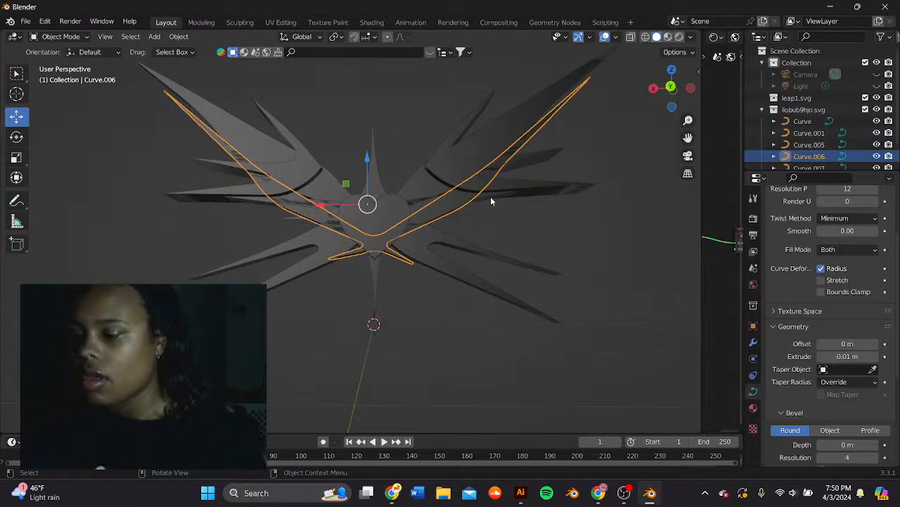
- View the logo from the side and set the extrusion of the thin V-shaped curve, Curve.006, to 0.004 m
{"action": "left_click", "coordinate": [581, 277]}
{"action": "left_click_drag", "start_coordinate": [581, 277], "coordinate": [254, 177]}
{"action": "left_click", "coordinate": [347, 132]}
{"action": "double_click", "coordinate": [848, 356]}
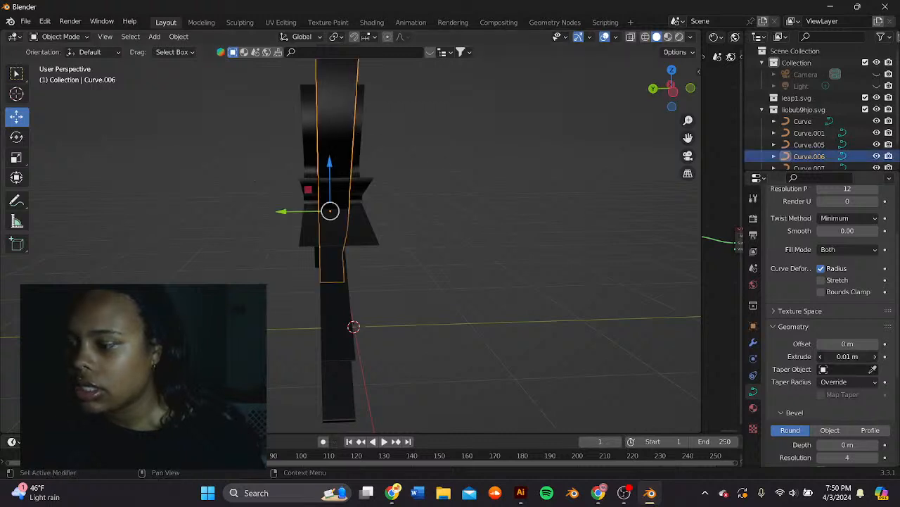
{"action": "type", "text": "0.004"}
{"action": "key", "text": "Return"}
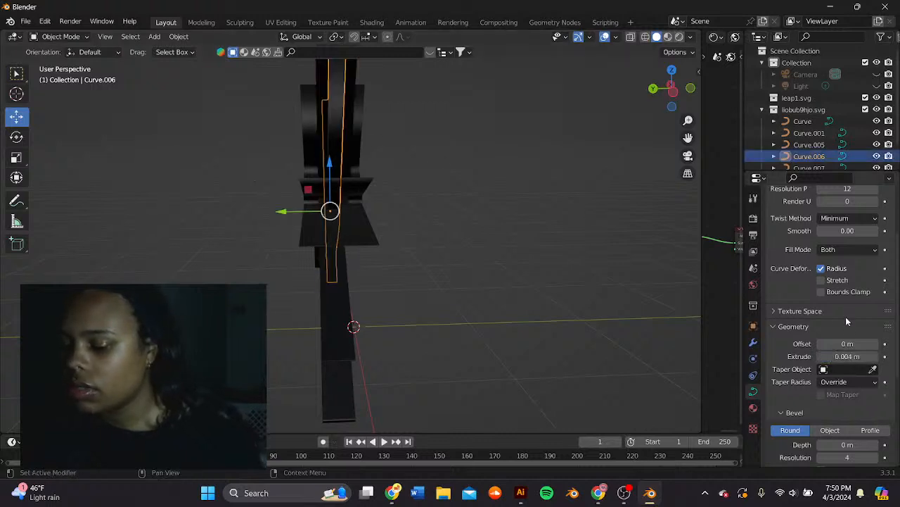
- Set the extrusion of the large upper wing curve to 0.004 m
{"action": "left_click_drag", "start_coordinate": [435, 232], "coordinate": [531, 220]}
{"action": "left_click", "coordinate": [522, 138]}
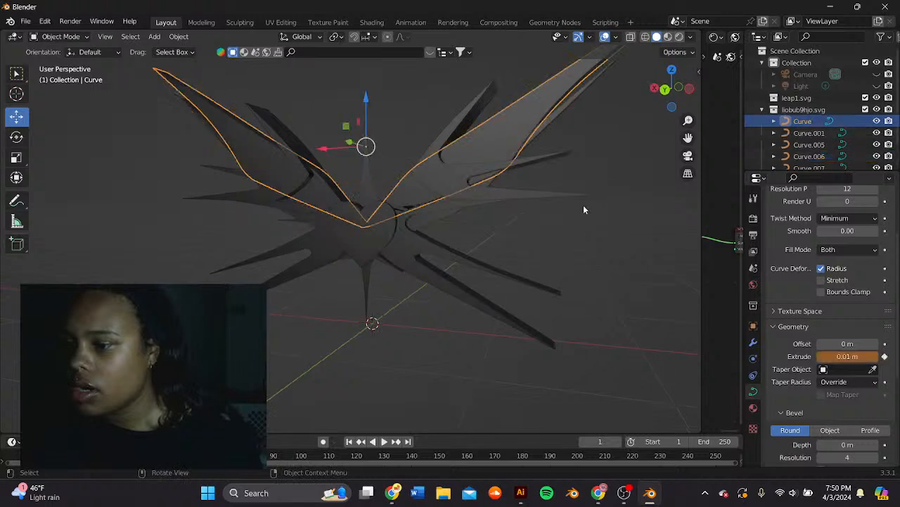
{"action": "double_click", "coordinate": [850, 357]}
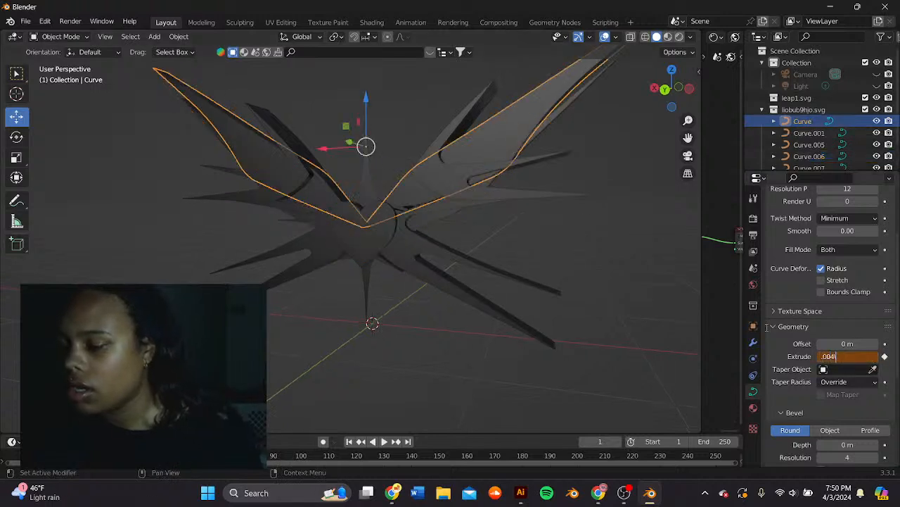
{"action": "type", "text": ".004"}
{"action": "key", "text": "Return"}
{"action": "double_click", "coordinate": [846, 356]}
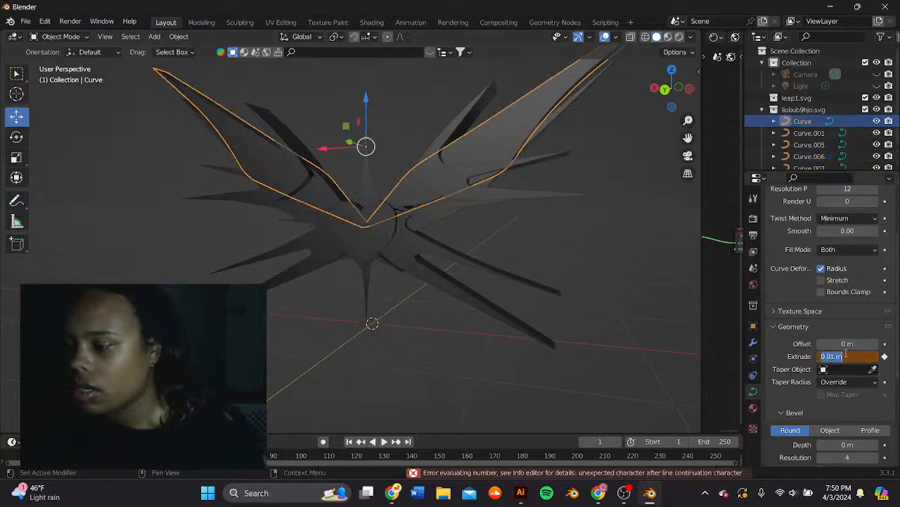
{"action": "key", "text": "BackSpace"}
{"action": "type", "text": ".004"}
{"action": "key", "text": "Return"}
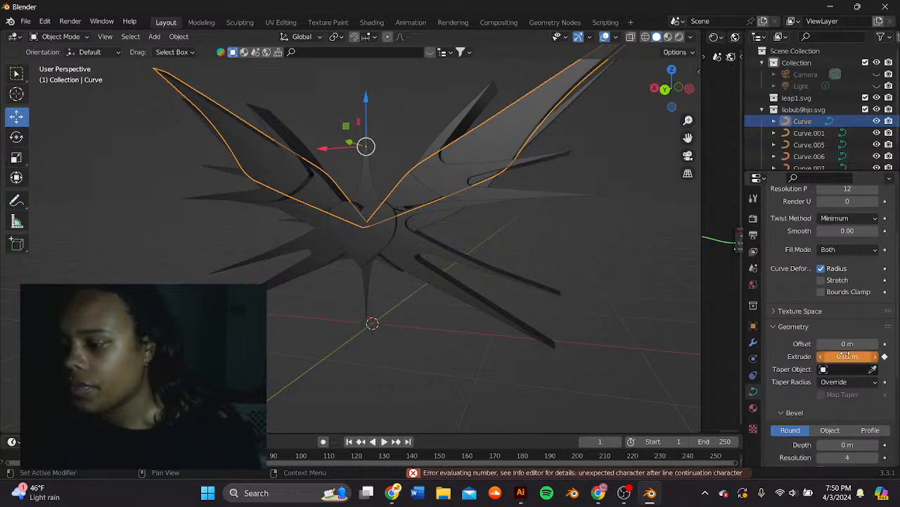
{"action": "double_click", "coordinate": [849, 356]}
{"action": "type", "text": ".004"}
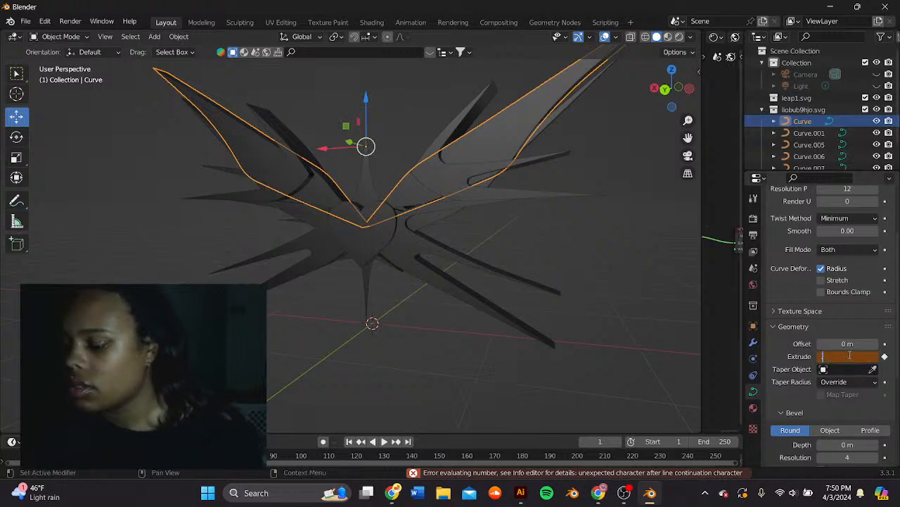
{"action": "key", "text": "Return"}
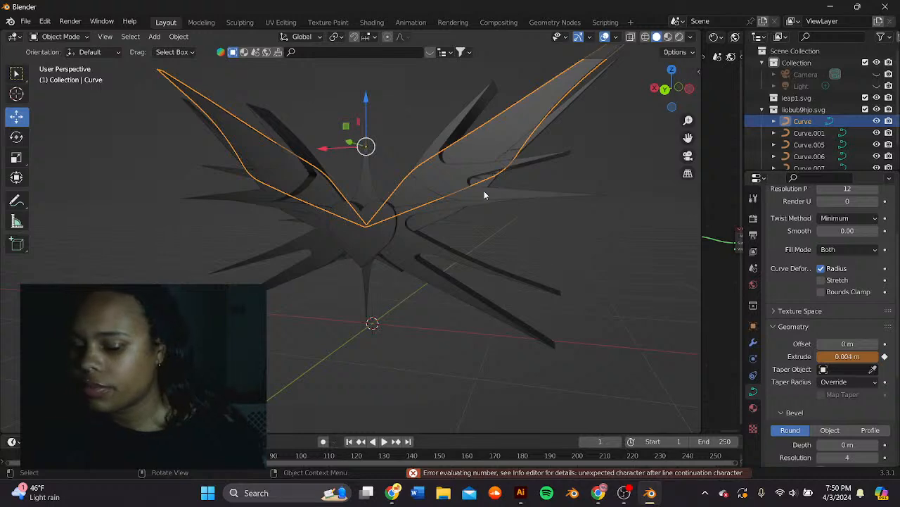
- Set the extrusion of the lower wing curve, Curve.005, to 0.004 m
{"action": "mouse_move", "coordinate": [484, 190]}
{"action": "left_mouse_down"}
{"action": "mouse_move", "coordinate": [542, 204]}
{"action": "mouse_move", "coordinate": [472, 195]}
{"action": "left_mouse_up"}
{"action": "left_click", "coordinate": [809, 144]}
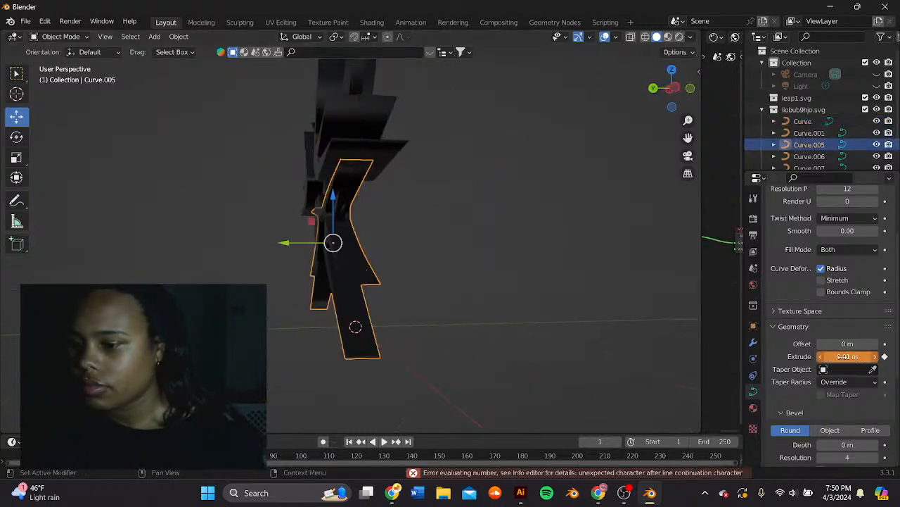
{"action": "double_click", "coordinate": [848, 356]}
{"action": "key", "text": "BackSpace"}
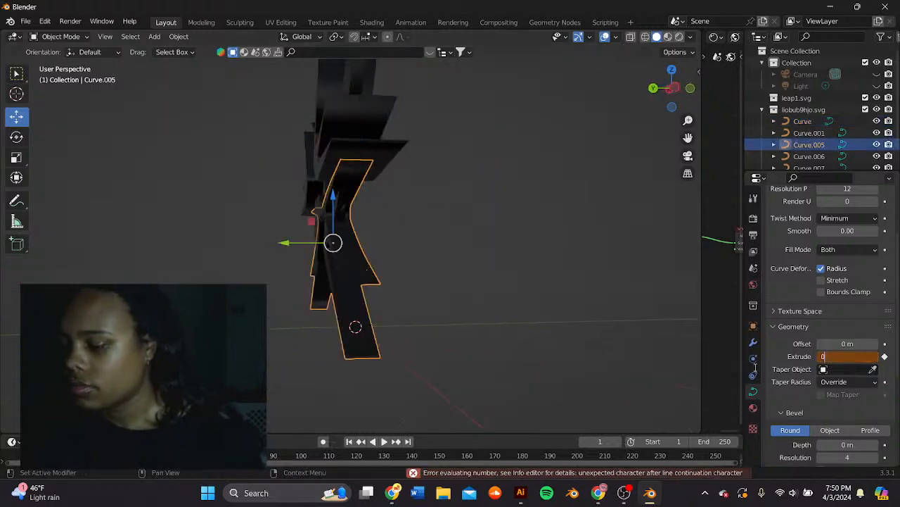
{"action": "type", "text": "0.04"}
{"action": "key", "text": "Return"}
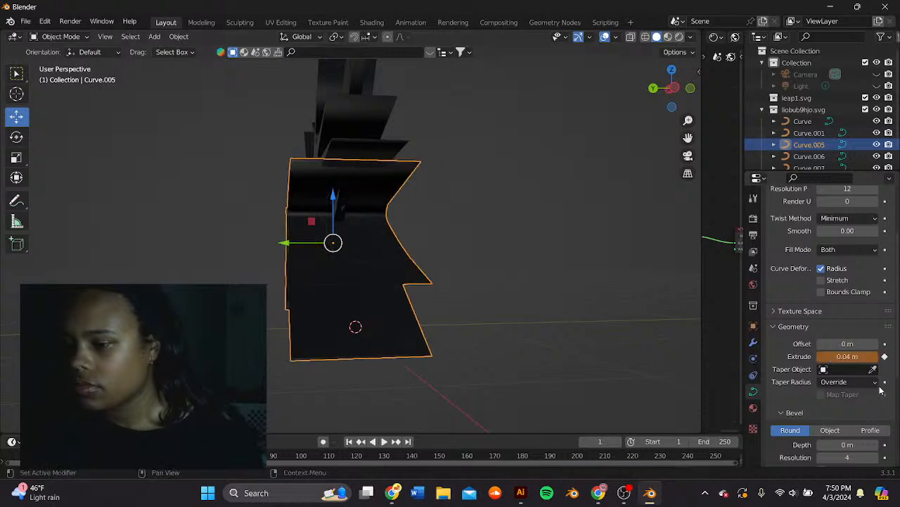
{"action": "double_click", "coordinate": [853, 356]}
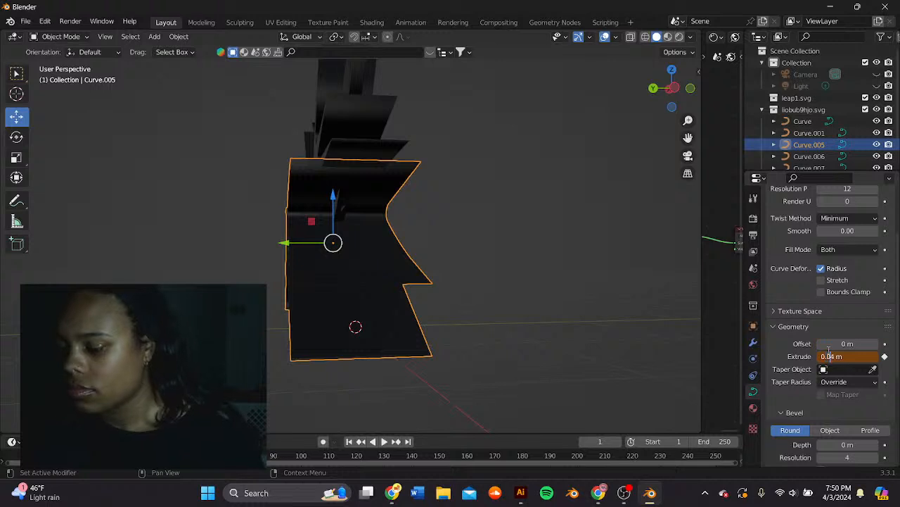
{"action": "key", "text": "Return"}
- Set the extrusion of the spiked middle wing curve, Curve.001, to 0.004 m
{"action": "left_click", "coordinate": [316, 261]}
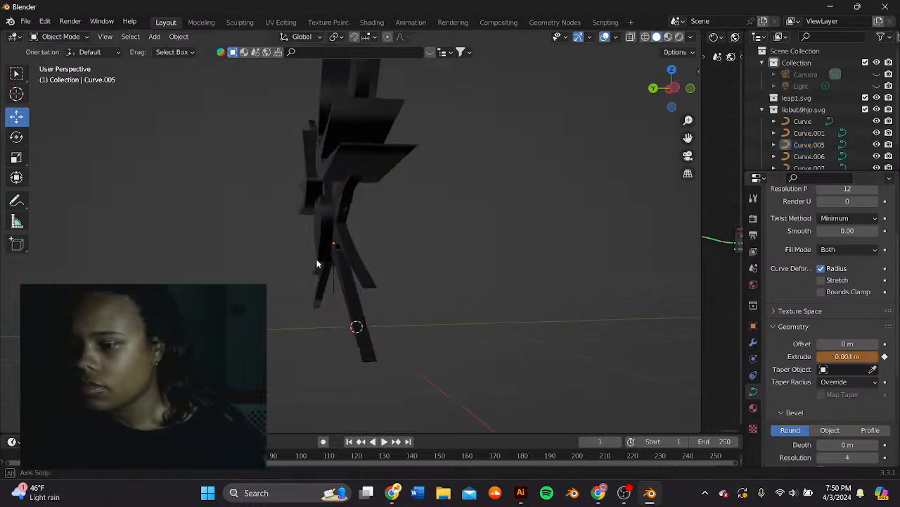
{"action": "left_click_drag", "start_coordinate": [316, 261], "coordinate": [408, 152]}
{"action": "left_click", "coordinate": [456, 182]}
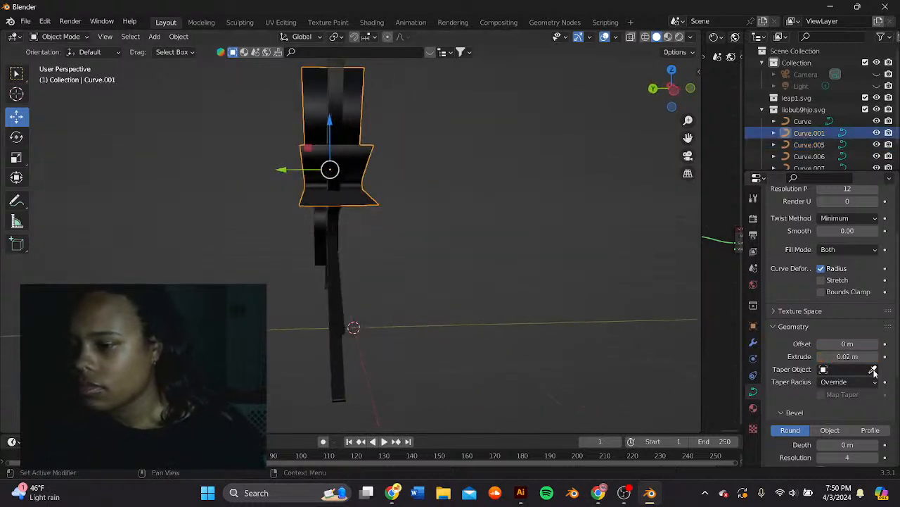
{"action": "double_click", "coordinate": [848, 356]}
{"action": "key", "text": "BackSpace"}
{"action": "type", "text": "0"}
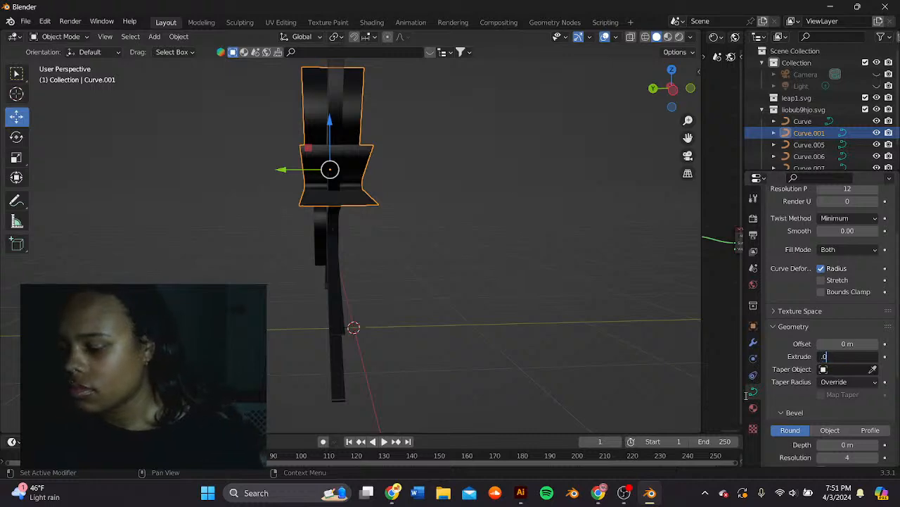
{"action": "type", "text": ".004"}
{"action": "key", "text": "Return"}
- Set the heart curve's extrusion to 0.006 m and adjust its position along the Y axis in front of the wings
{"action": "left_click", "coordinate": [222, 191]}
{"action": "left_click_drag", "start_coordinate": [222, 191], "coordinate": [381, 233]}
{"action": "left_click", "coordinate": [356, 224]}
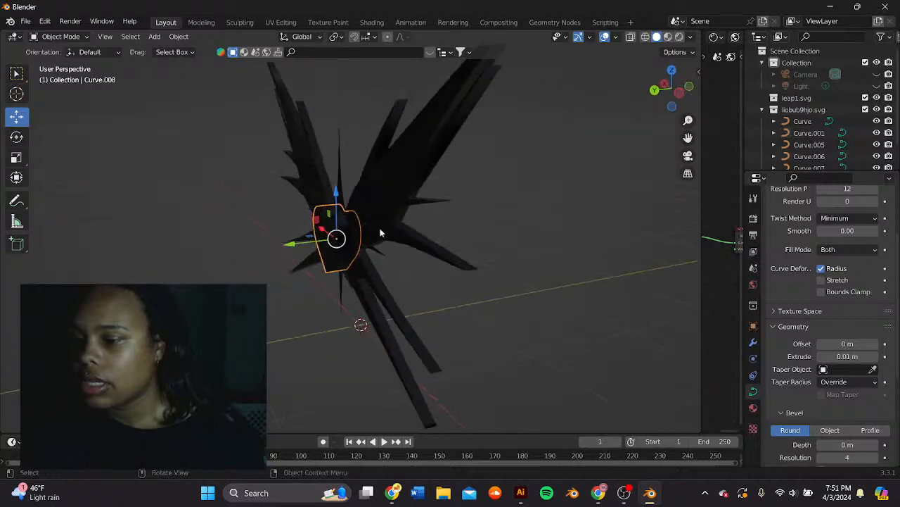
{"action": "left_click_drag", "start_coordinate": [320, 242], "coordinate": [362, 247]}
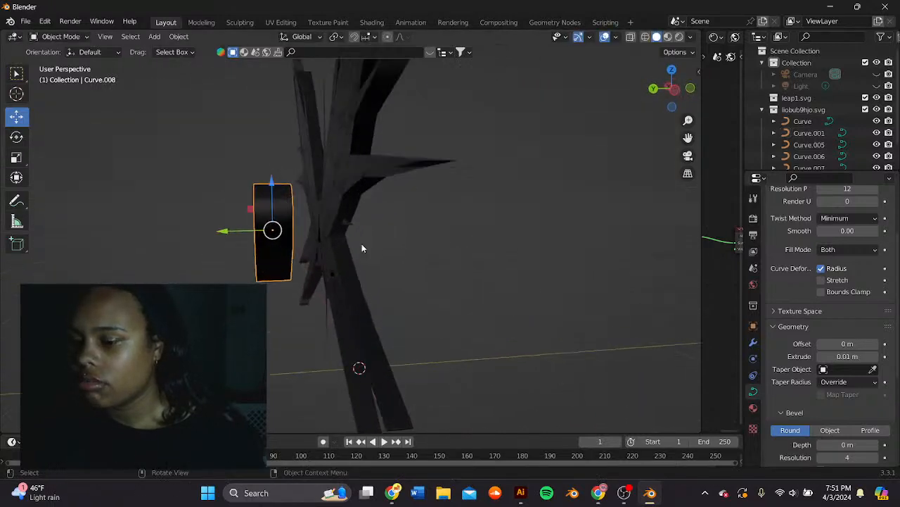
{"action": "double_click", "coordinate": [847, 356]}
{"action": "type", "text": "006"}
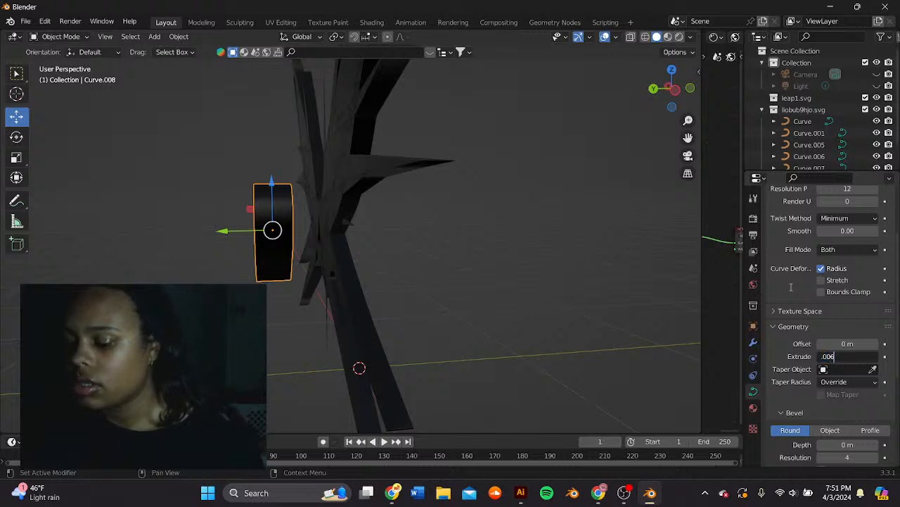
{"action": "key", "text": "Return"}
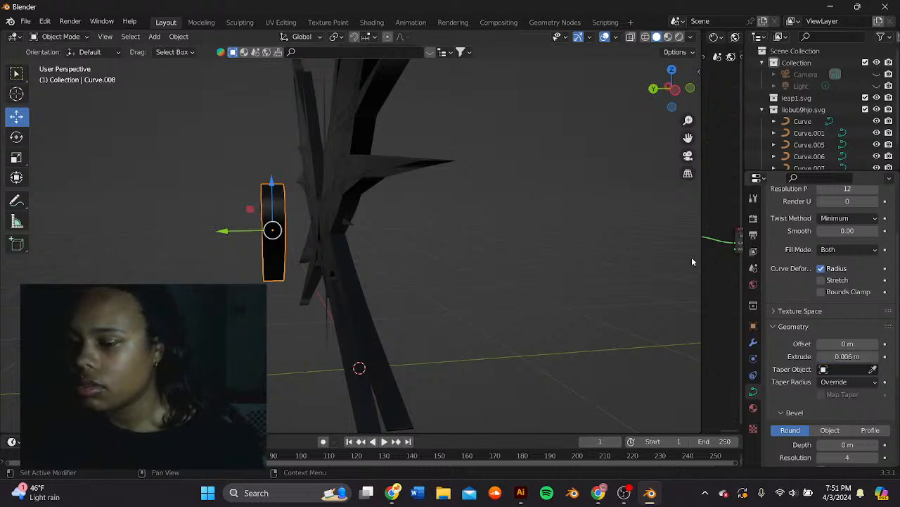
{"action": "left_click_drag", "start_coordinate": [250, 233], "coordinate": [343, 262]}
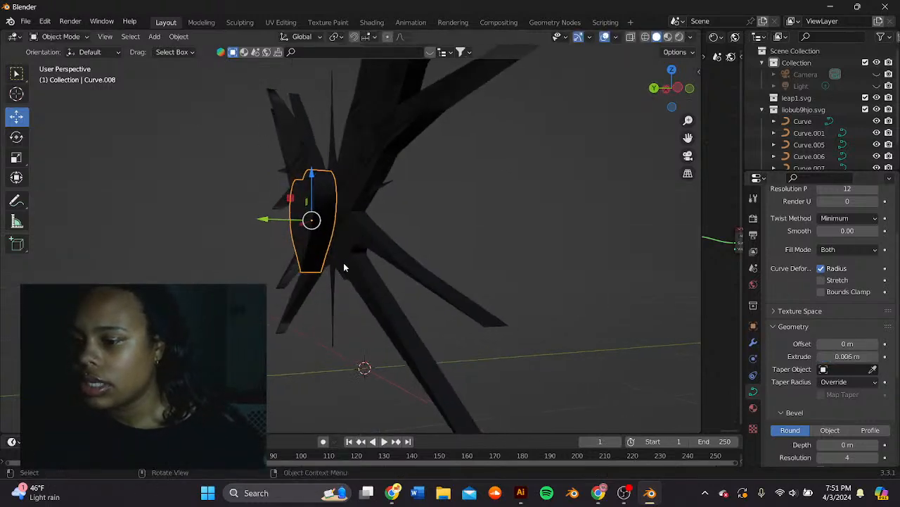
- Select the four-pointed star curve behind the heart and set its extrusion to 0.004 m
{"action": "left_click", "coordinate": [329, 289]}
{"action": "double_click", "coordinate": [843, 362]}
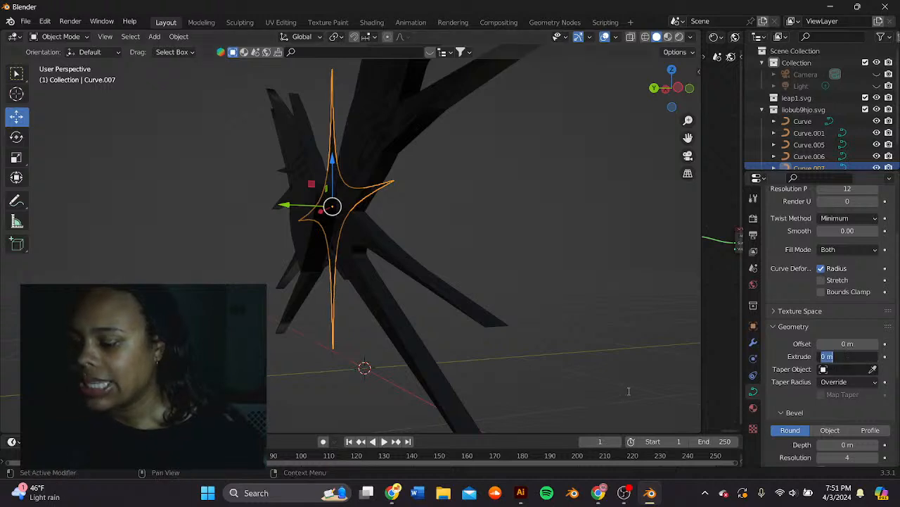
{"action": "key", "text": "BackSpace"}
{"action": "type", "text": ".00"}
{"action": "key", "text": "Return"}
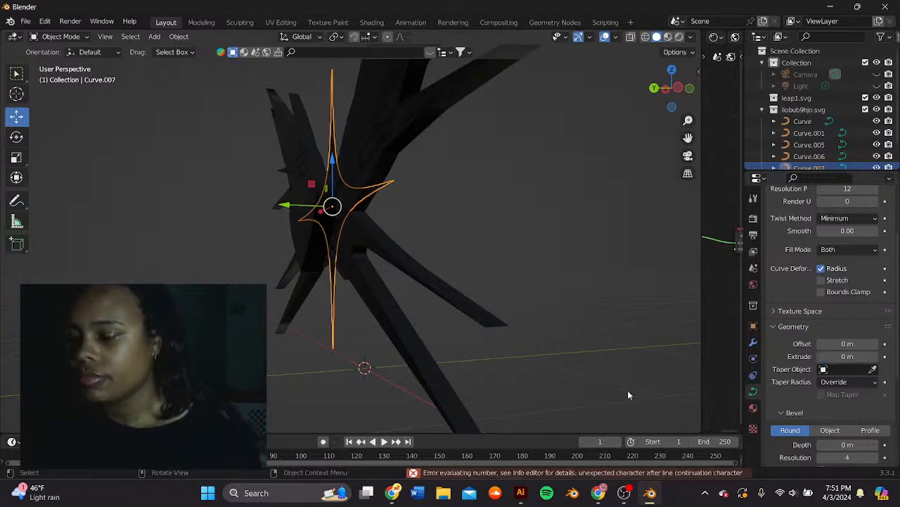
{"action": "left_click", "coordinate": [863, 359]}
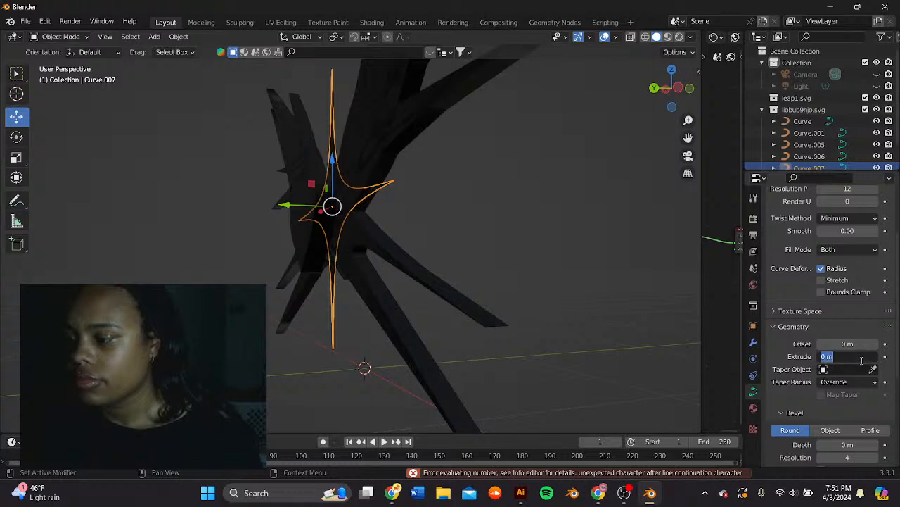
{"action": "key", "text": "Return"}
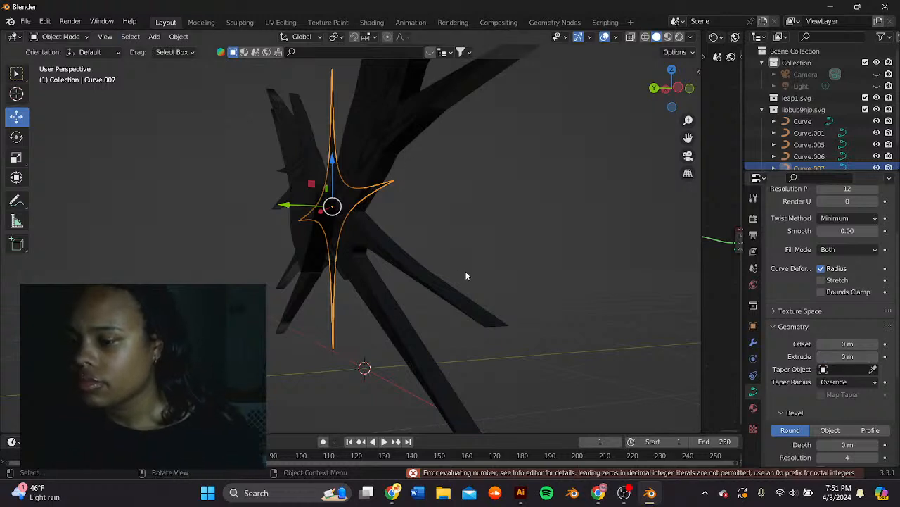
{"action": "left_click", "coordinate": [836, 356]}
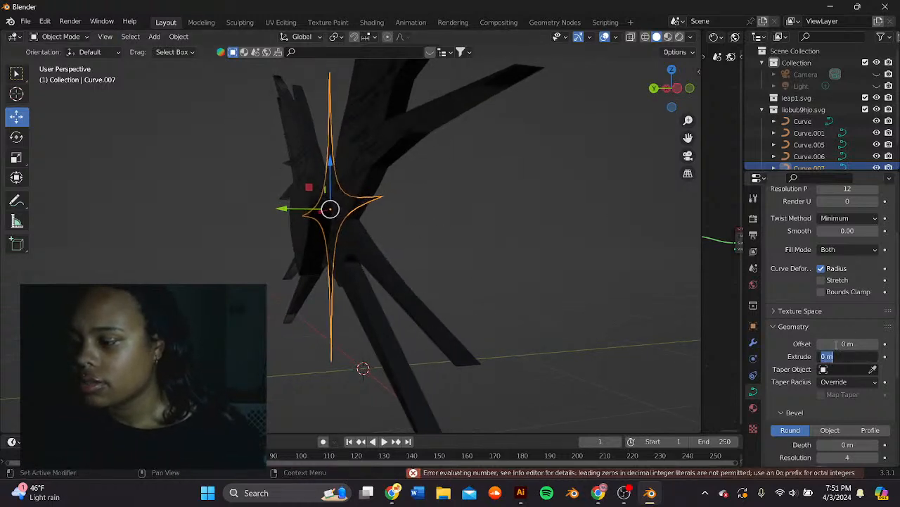
{"action": "type", "text": "0.004"}
{"action": "key", "text": "Return"}
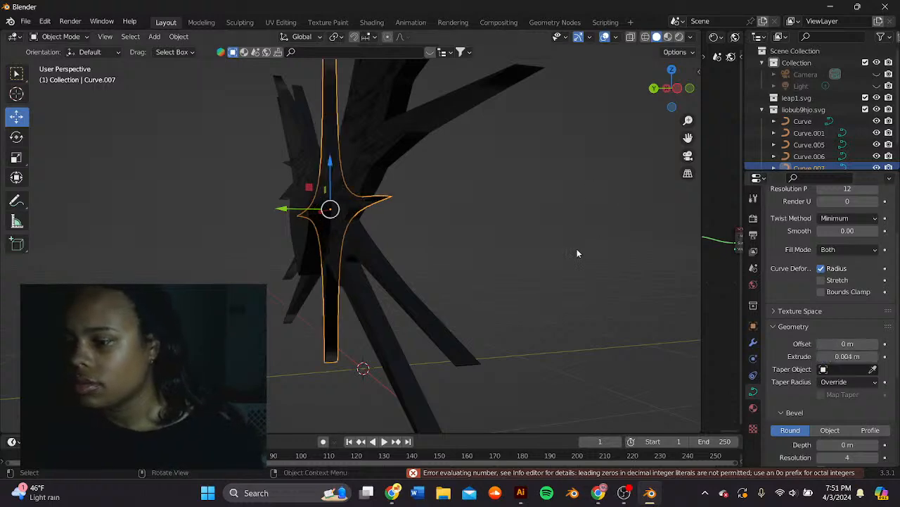
- Select the lower wing curve, Curve.005, and nudge it slightly along the Y axis to adjust its layering
{"action": "left_click", "coordinate": [454, 239]}
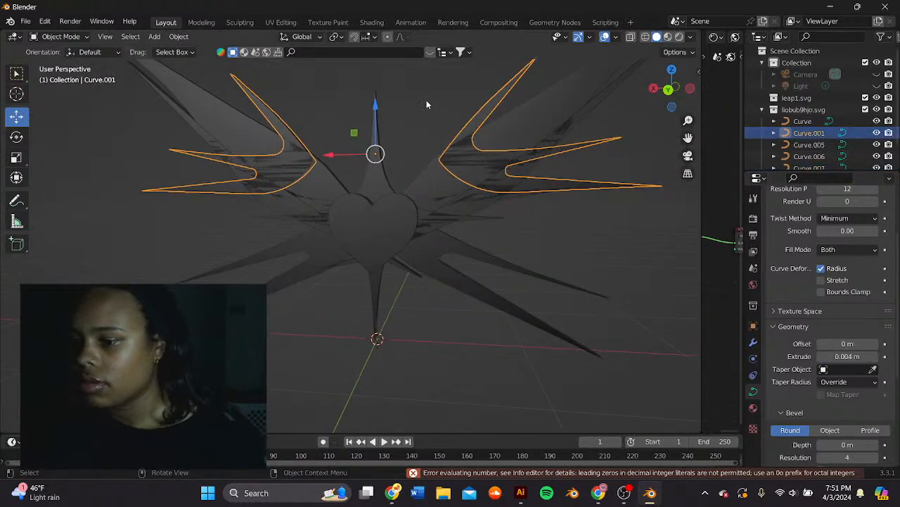
{"action": "left_click", "coordinate": [381, 167]}
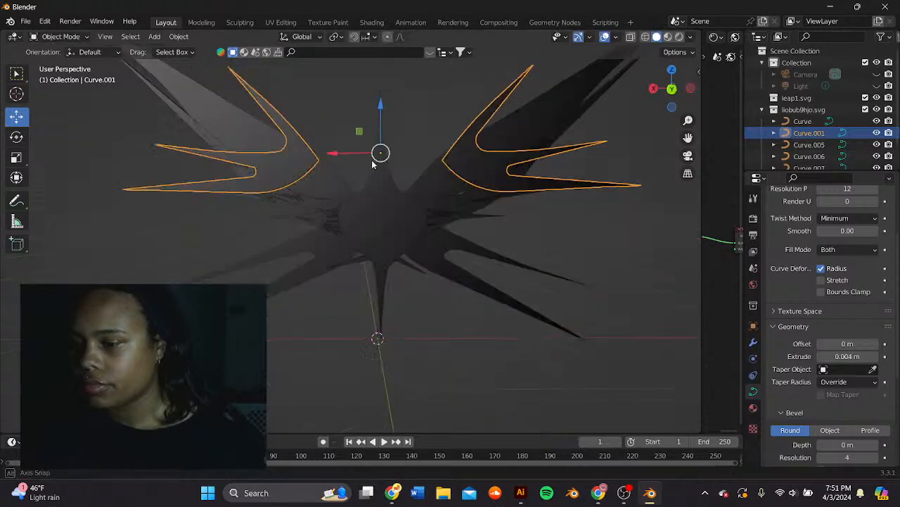
{"action": "left_click", "coordinate": [420, 111]}
{"action": "left_click", "coordinate": [465, 199]}
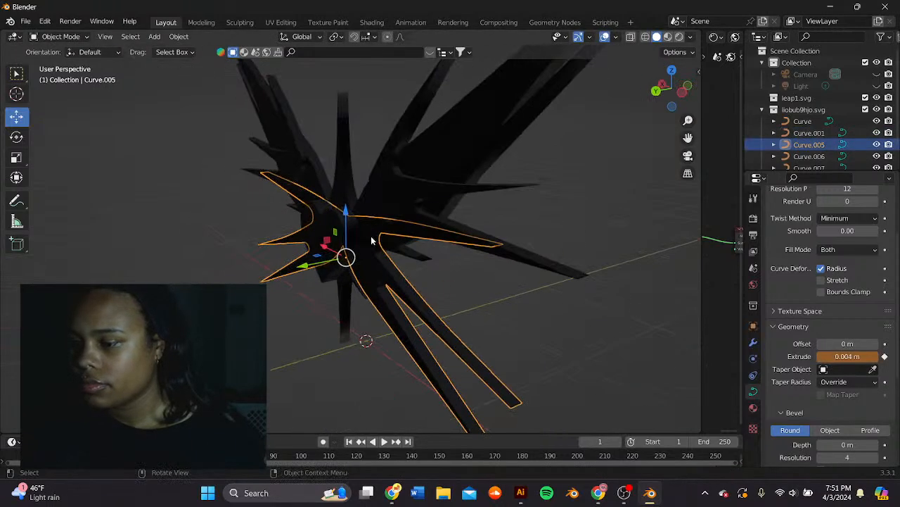
{"action": "left_click_drag", "start_coordinate": [331, 262], "coordinate": [329, 263]}
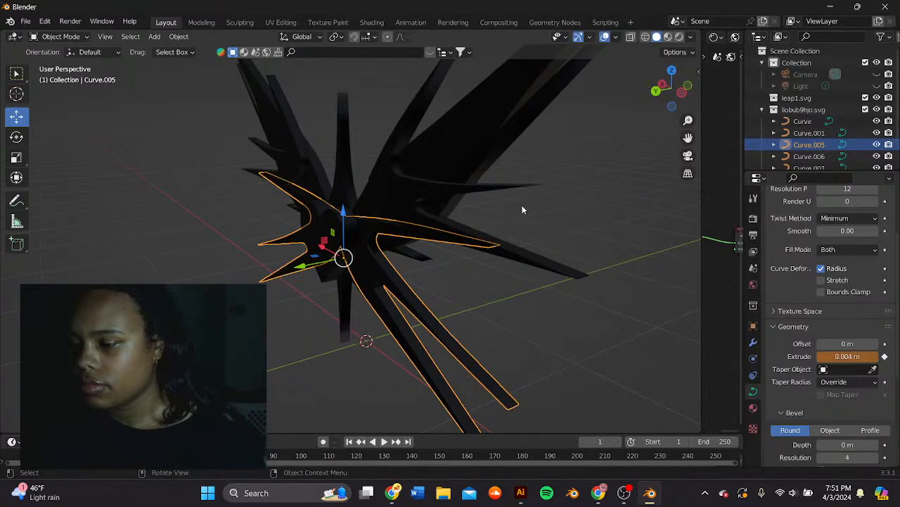
{"action": "left_click", "coordinate": [522, 207]}
- Select the four-pointed star curve and move it slightly along the Y axis relative to the wings
{"action": "left_click", "coordinate": [316, 224]}
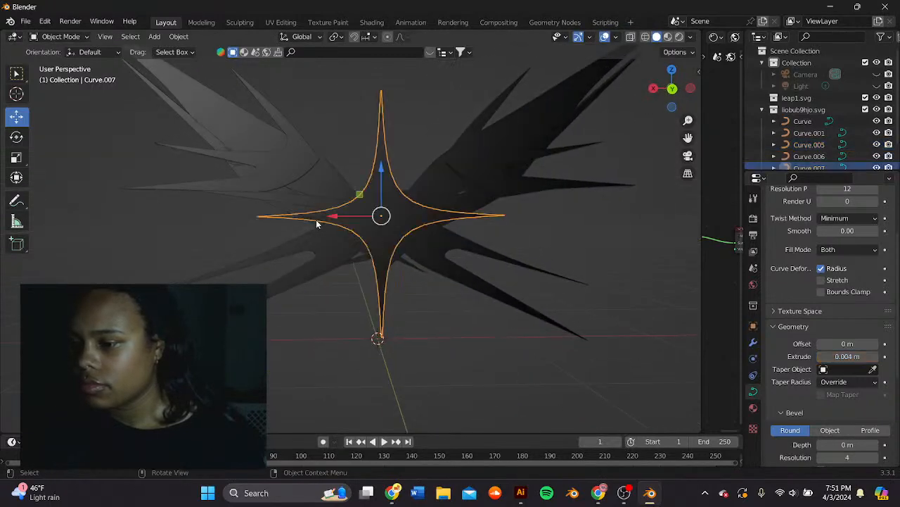
{"action": "left_click_drag", "start_coordinate": [388, 219], "coordinate": [392, 219]}
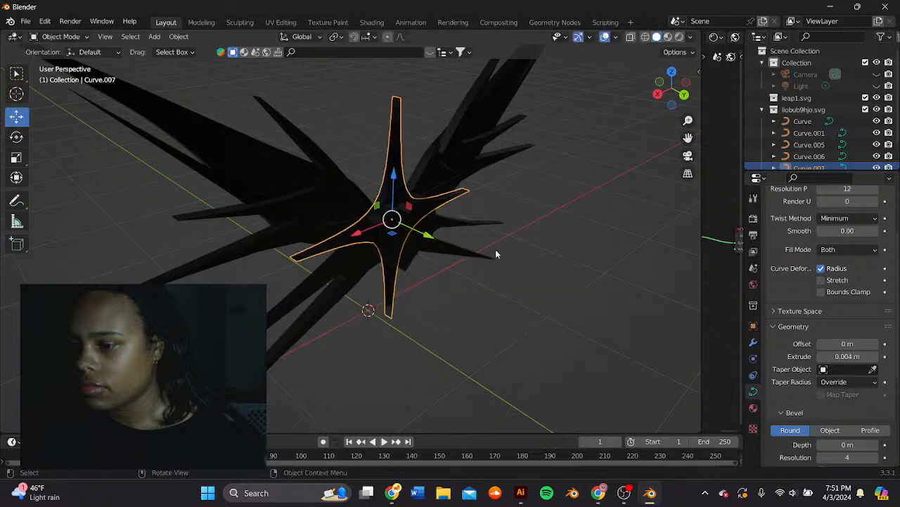
{"action": "left_click", "coordinate": [496, 250]}
{"action": "scroll", "coordinate": [468, 185], "scroll_direction": "down", "scroll_amount": 1}
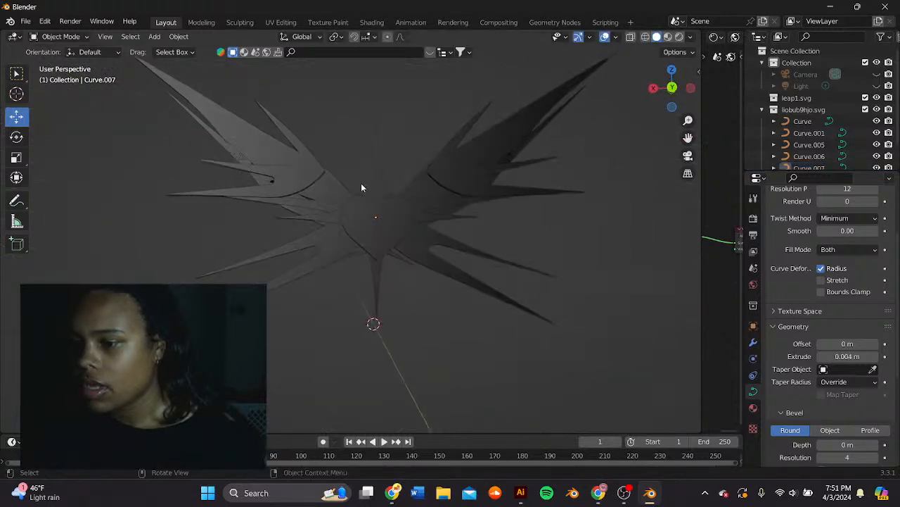
- Select Curve.006, the long V-shaped wing curve, and shift it slightly along the Y axis
{"action": "left_click", "coordinate": [259, 185]}
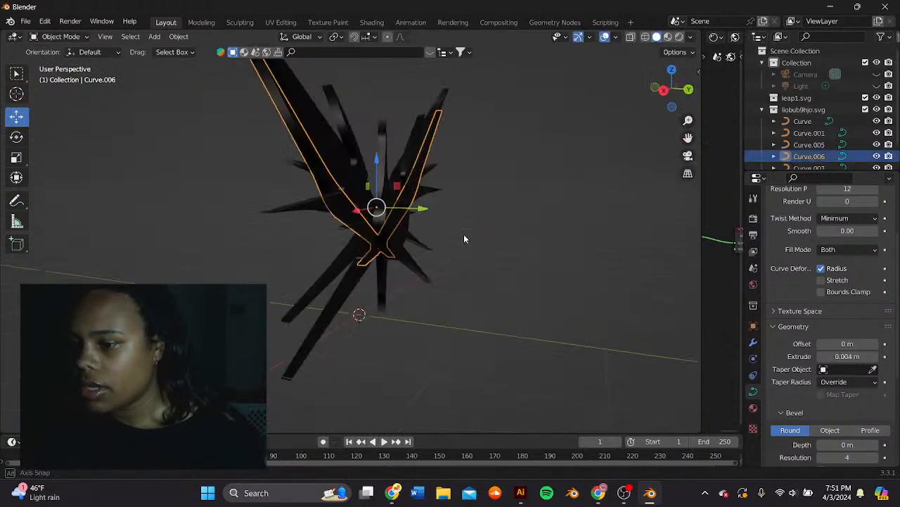
{"action": "left_click_drag", "start_coordinate": [395, 219], "coordinate": [391, 212]}
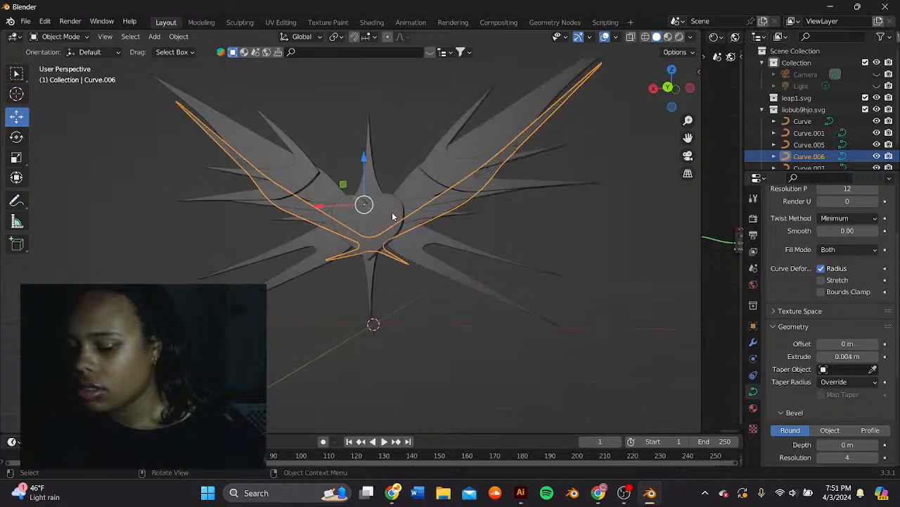
- Widen the 3D viewport and examine the layering of the wings, star and heart from several angles and close up
{"action": "left_click_drag", "start_coordinate": [415, 156], "coordinate": [515, 251]}
{"action": "left_click", "coordinate": [505, 219]}
{"action": "left_click_drag", "start_coordinate": [505, 219], "coordinate": [546, 212]}
{"action": "left_click_drag", "start_coordinate": [708, 125], "coordinate": [685, 168]}
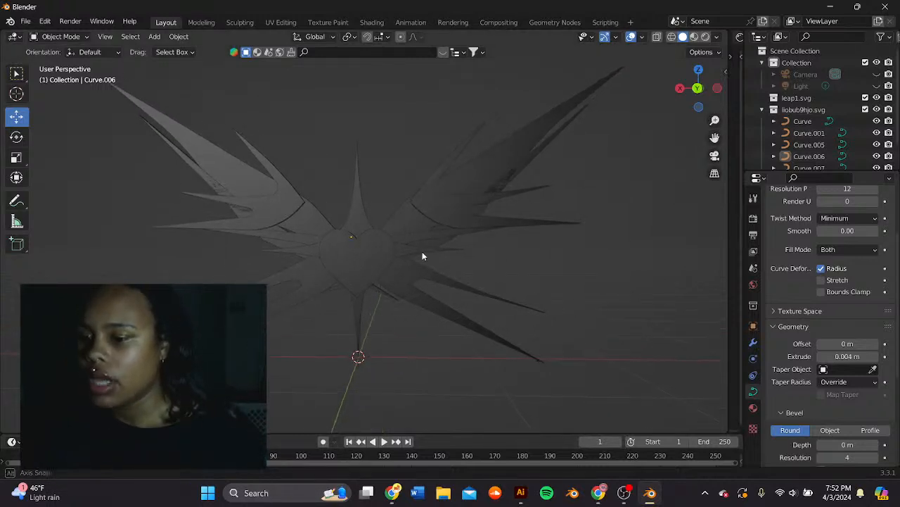
{"action": "left_click_drag", "start_coordinate": [422, 255], "coordinate": [508, 180]}
{"action": "scroll", "coordinate": [381, 263], "scroll_direction": "up", "scroll_amount": 6}
{"action": "scroll", "coordinate": [373, 261], "scroll_direction": "down", "scroll_amount": 2}
{"action": "scroll", "coordinate": [372, 257], "scroll_direction": "down", "scroll_amount": 5}
- Convert the four-pointed star curve to a mesh and open its modifier settings
{"action": "left_click", "coordinate": [344, 172]}
{"action": "left_click", "coordinate": [370, 173]}
{"action": "left_click_drag", "start_coordinate": [370, 175], "coordinate": [385, 190]}
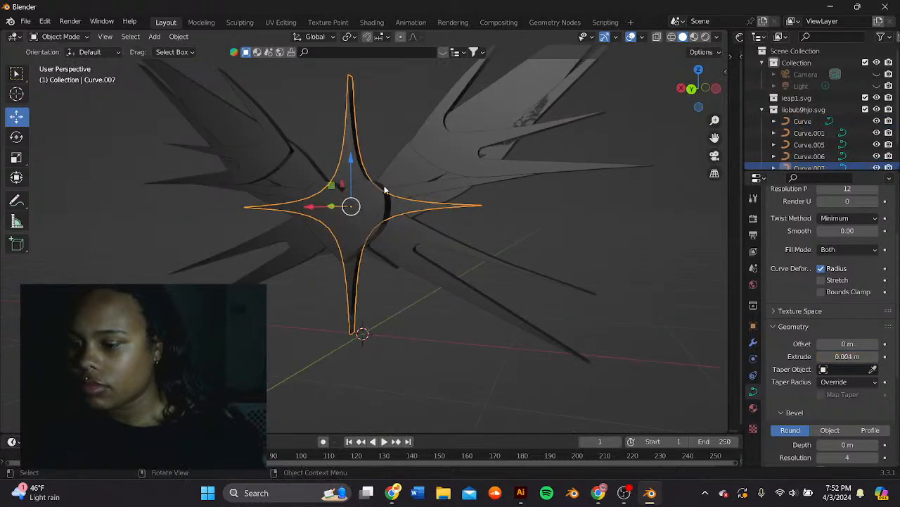
{"action": "right_click", "coordinate": [355, 164]}
{"action": "mouse_move", "coordinate": [355, 157]}
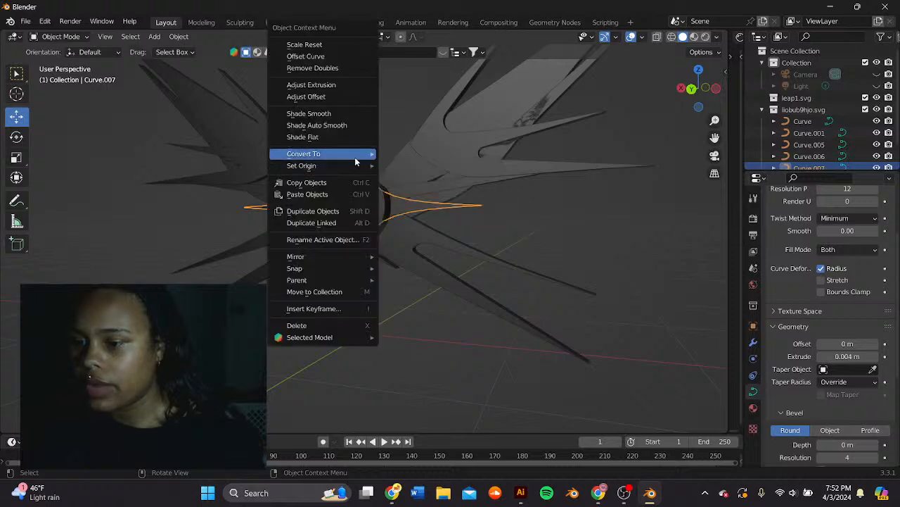
{"action": "left_click", "coordinate": [393, 166]}
{"action": "left_click", "coordinate": [752, 342]}
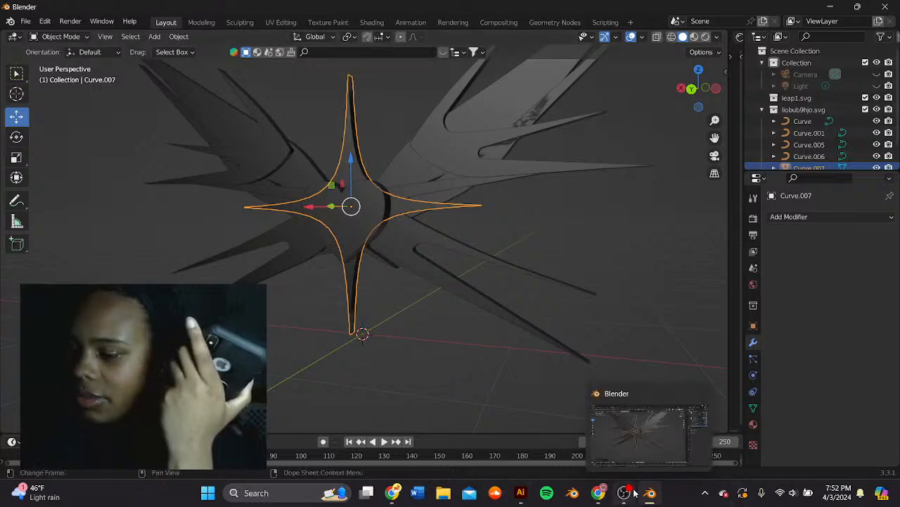
- Switch to OBS to check the live stream and its chat
{"action": "mouse_move", "coordinate": [628, 497]}
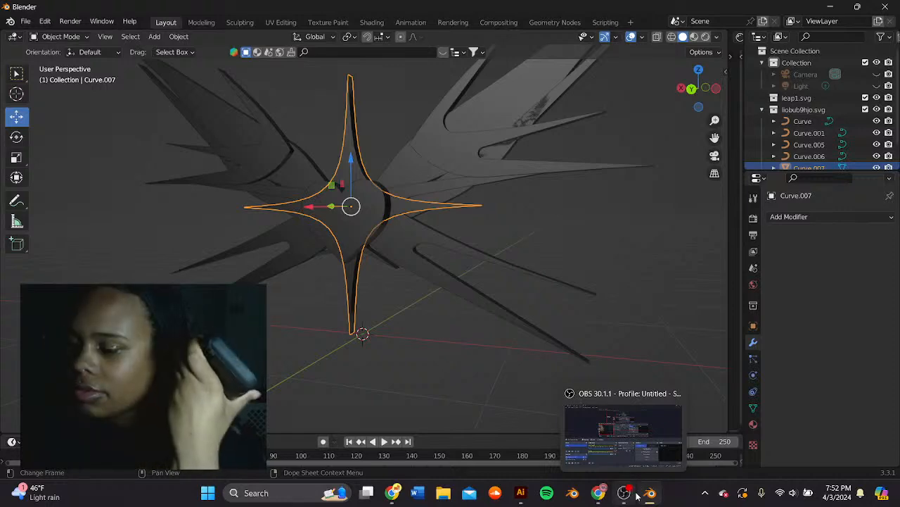
{"action": "left_click", "coordinate": [638, 496]}
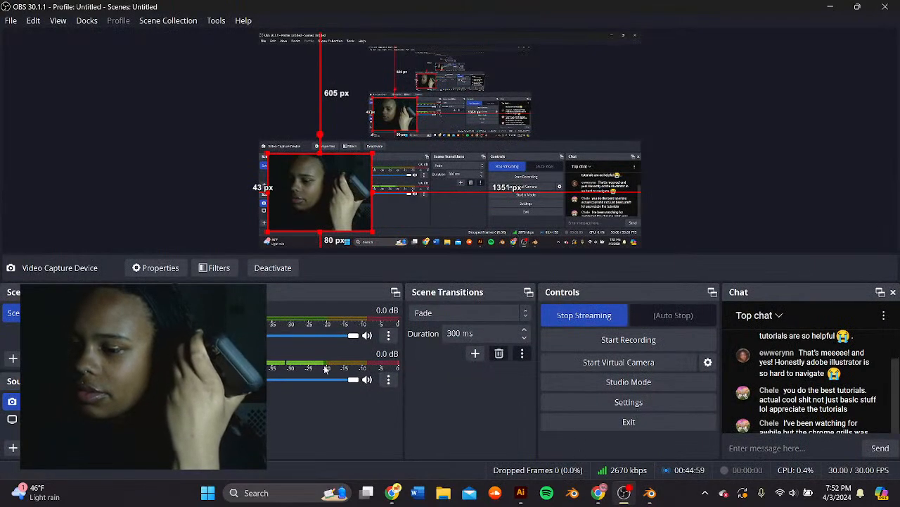